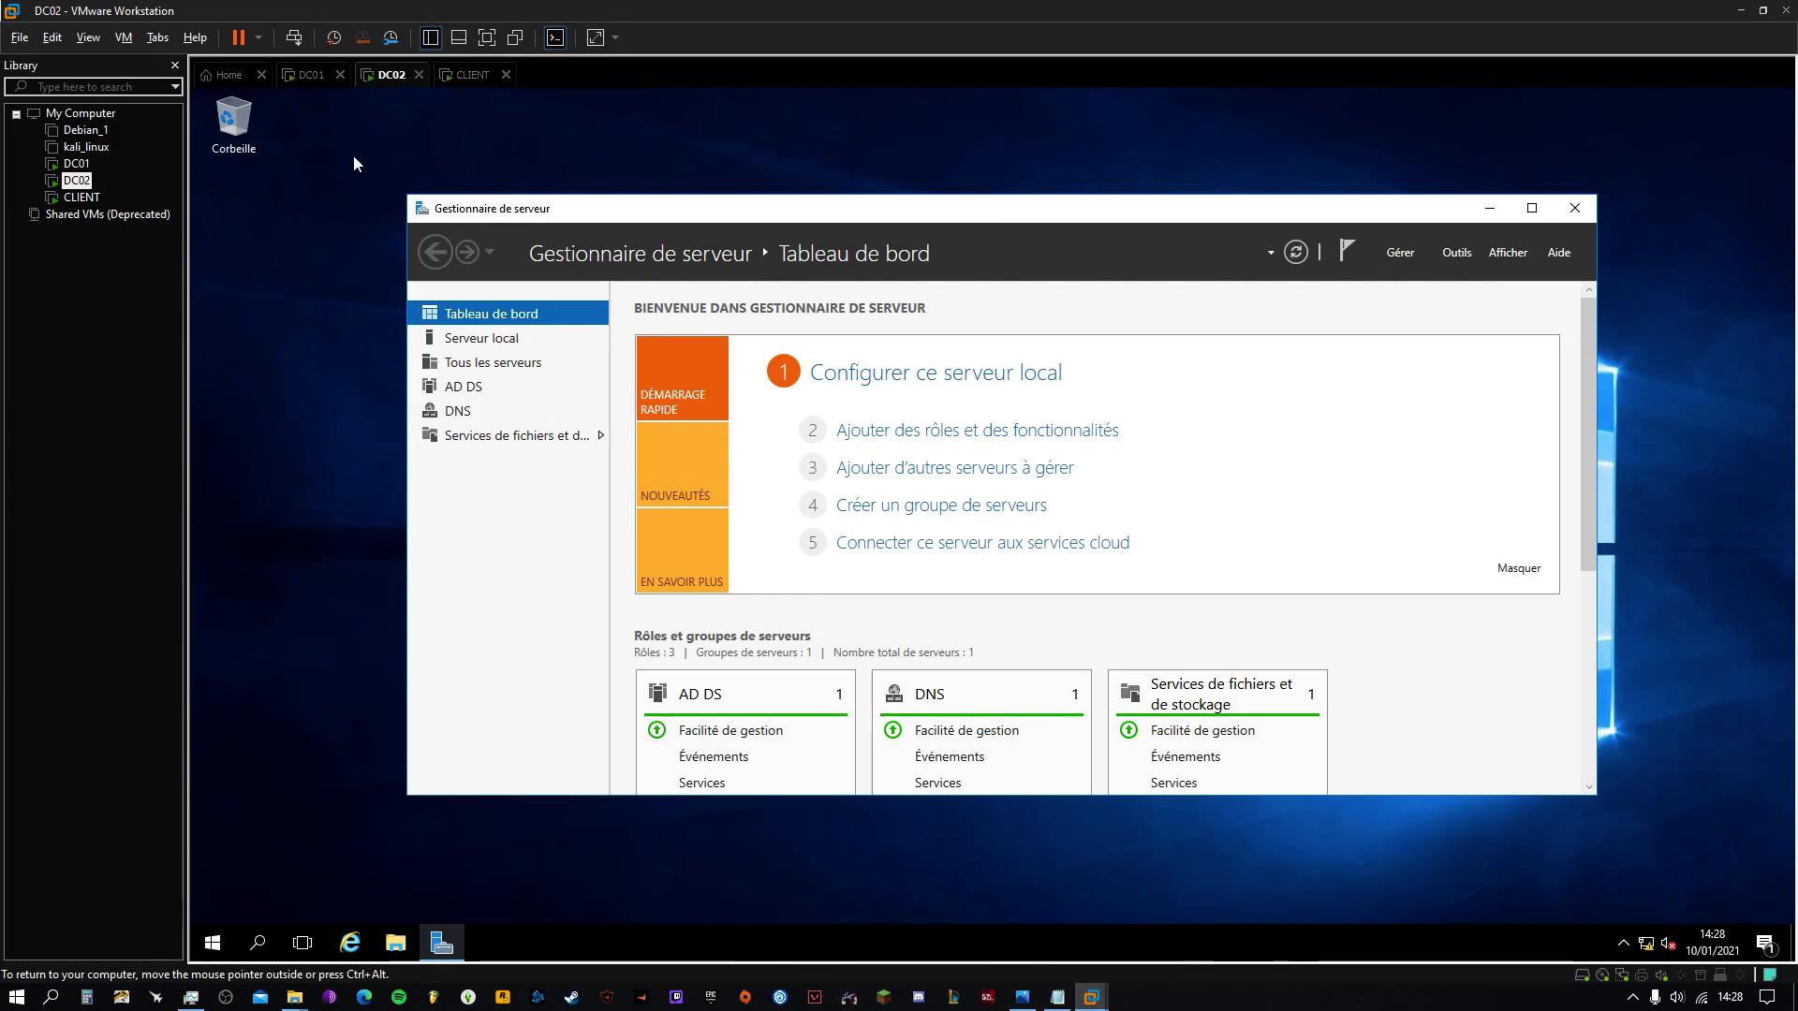
Switch to DC01 and resize and reposition its Server Manager dashboard window
{"action": "left_click", "coordinate": [330, 82]}
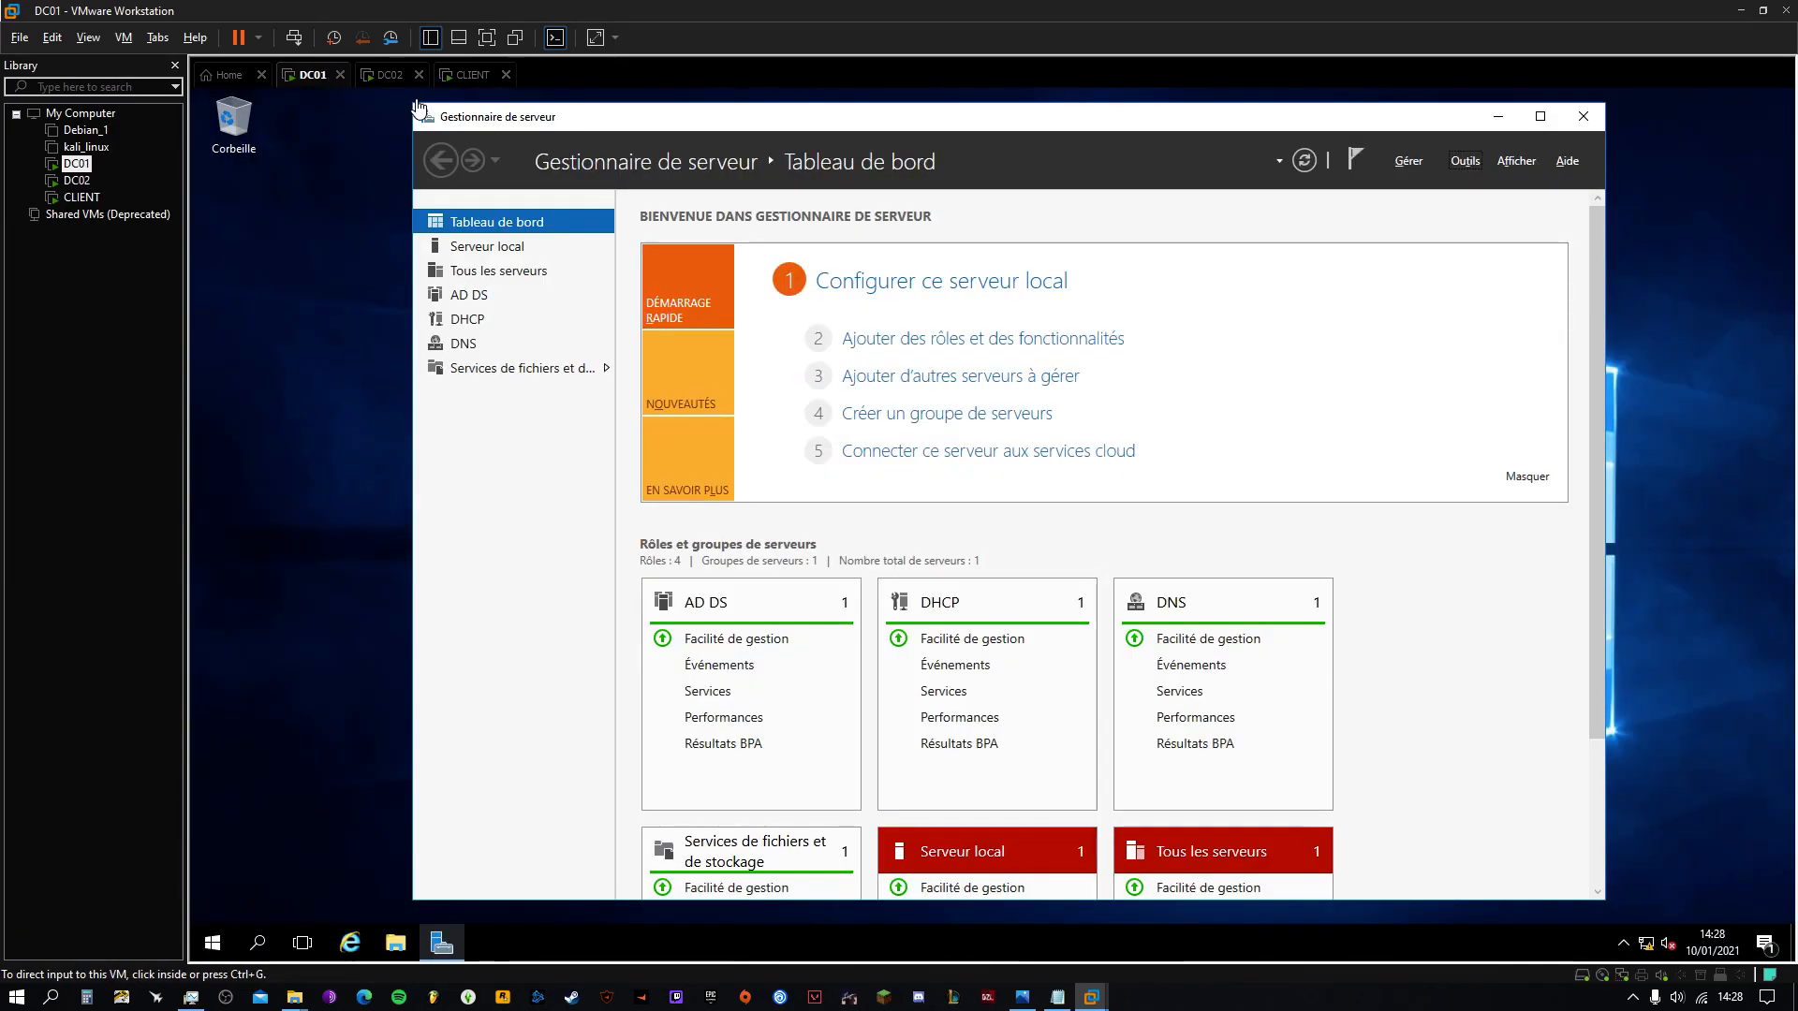
{"action": "left_click_drag", "start_coordinate": [415, 105], "coordinate": [462, 215]}
{"action": "left_click_drag", "start_coordinate": [710, 235], "coordinate": [633, 189]}
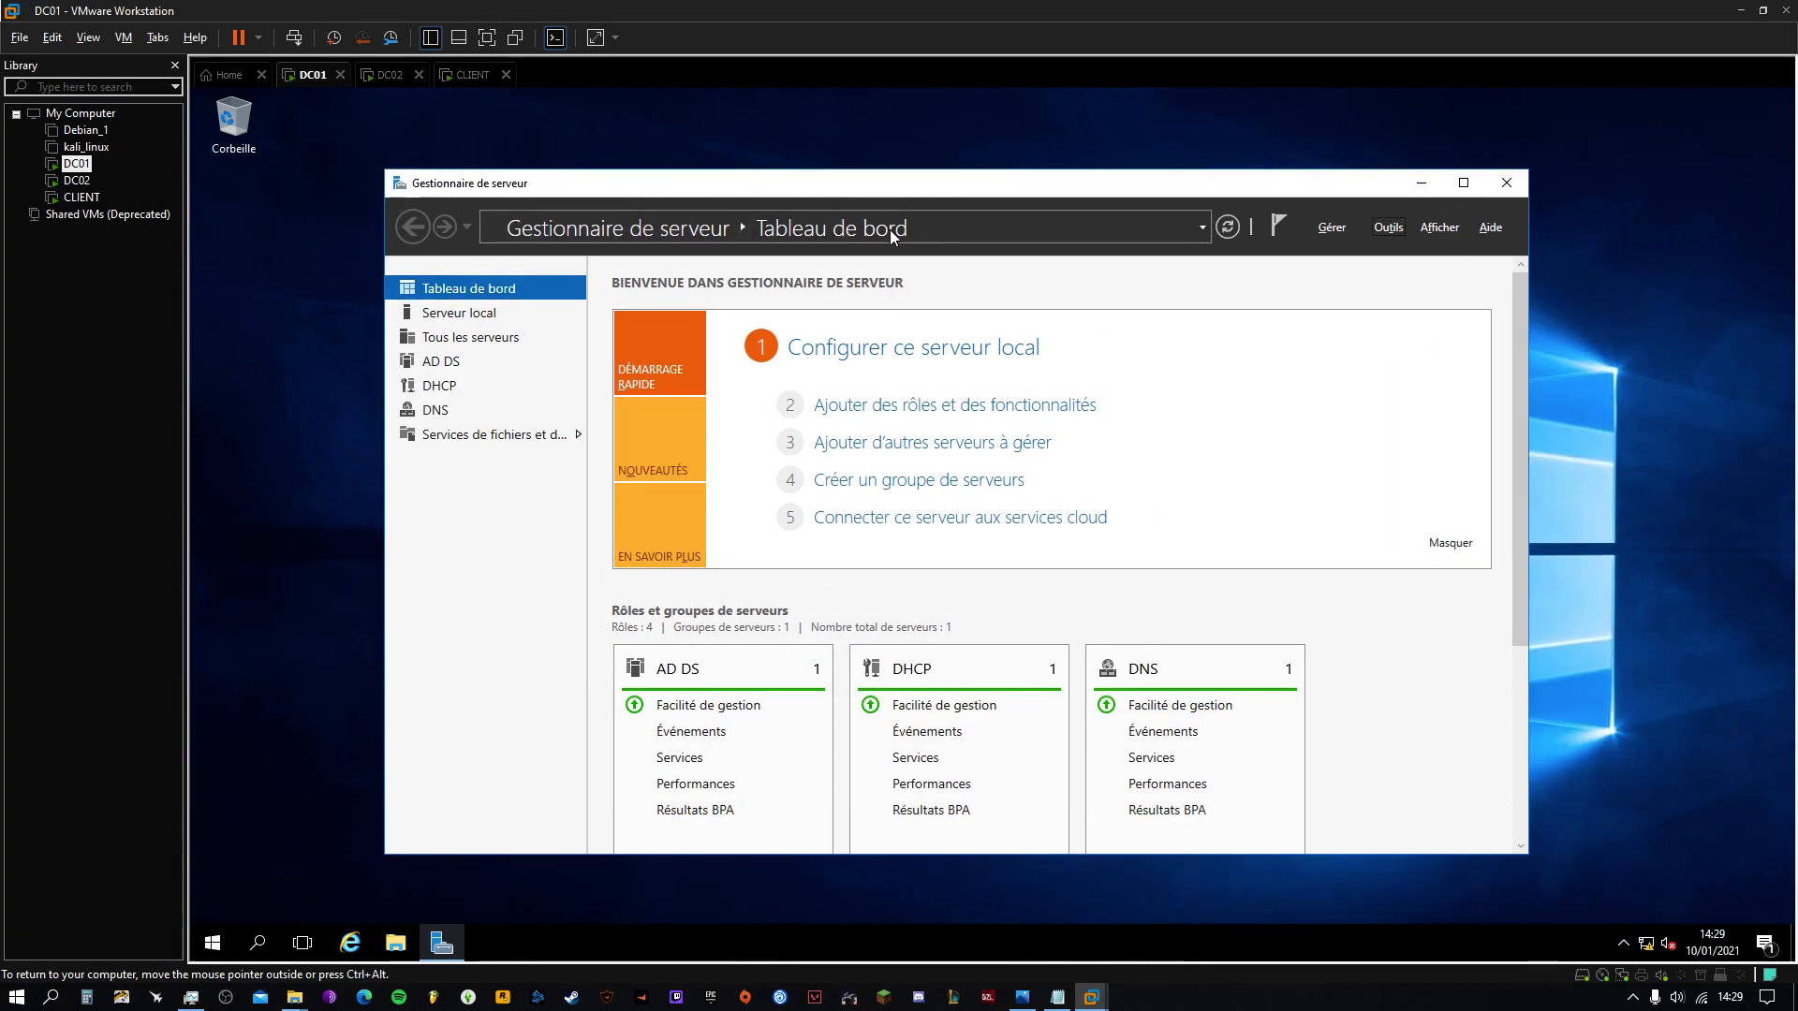
{"action": "left_click", "coordinate": [1104, 237]}
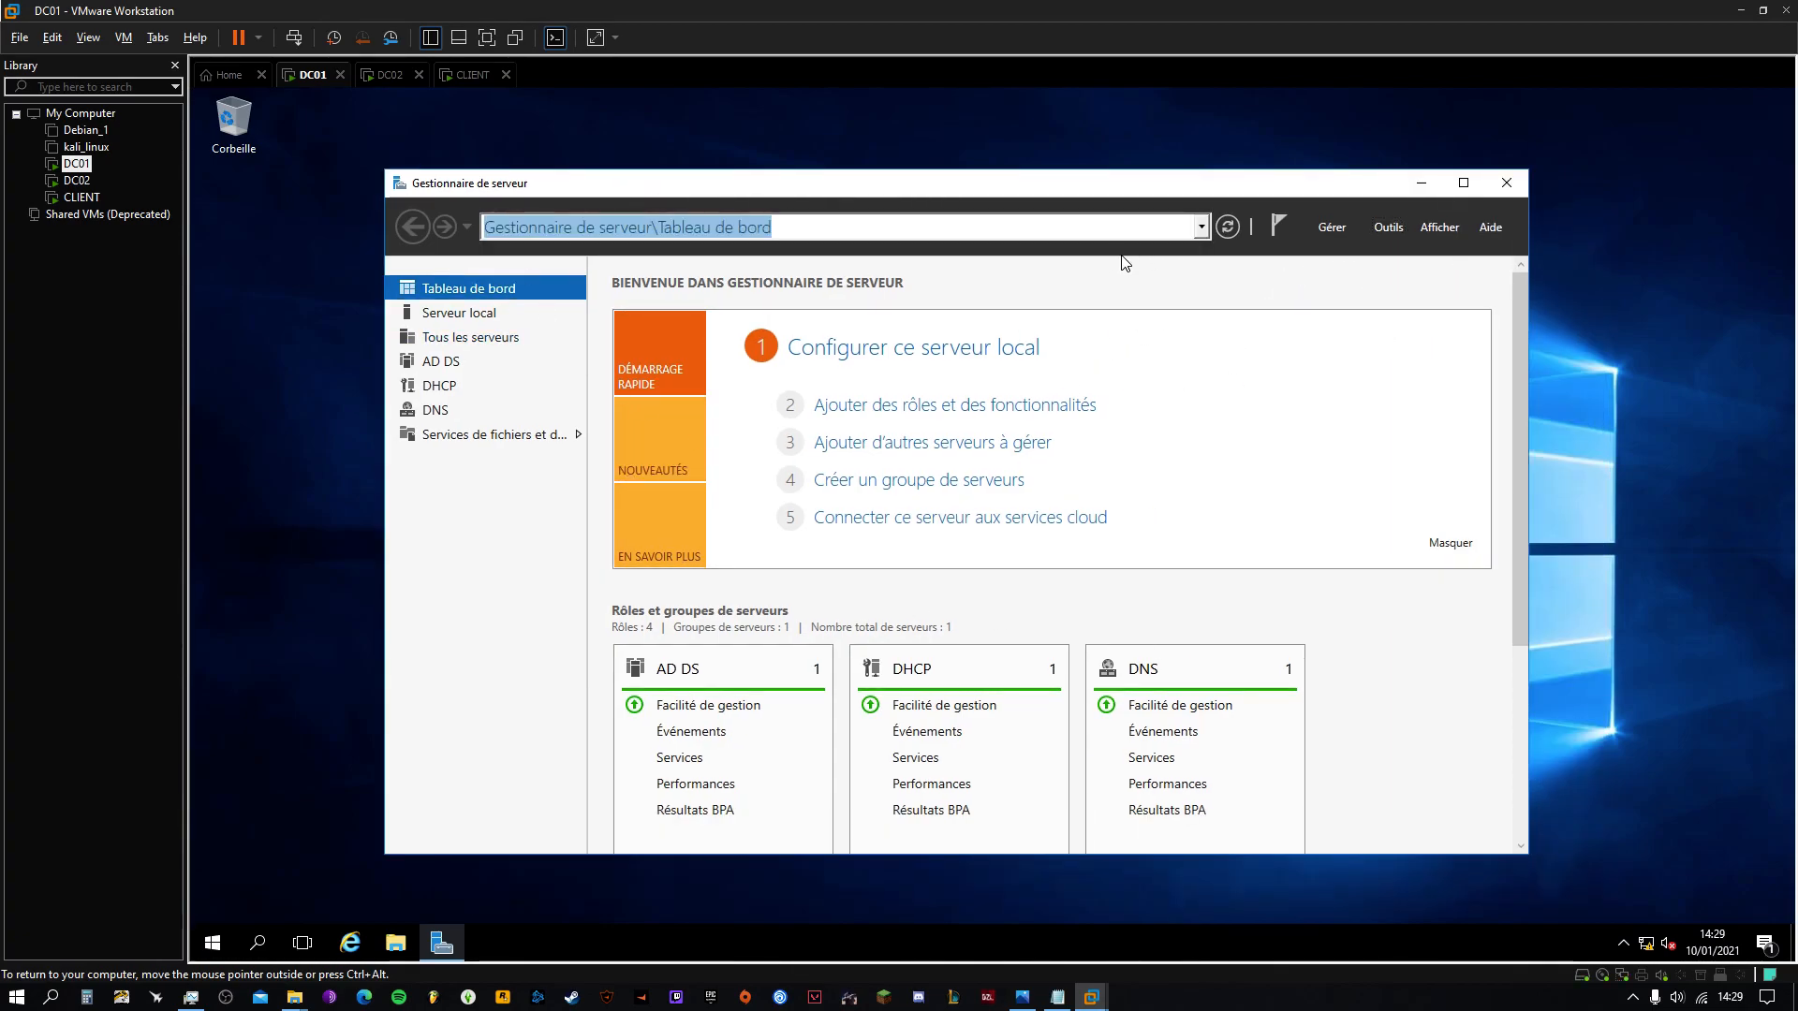
{"action": "left_click", "coordinate": [1385, 228]}
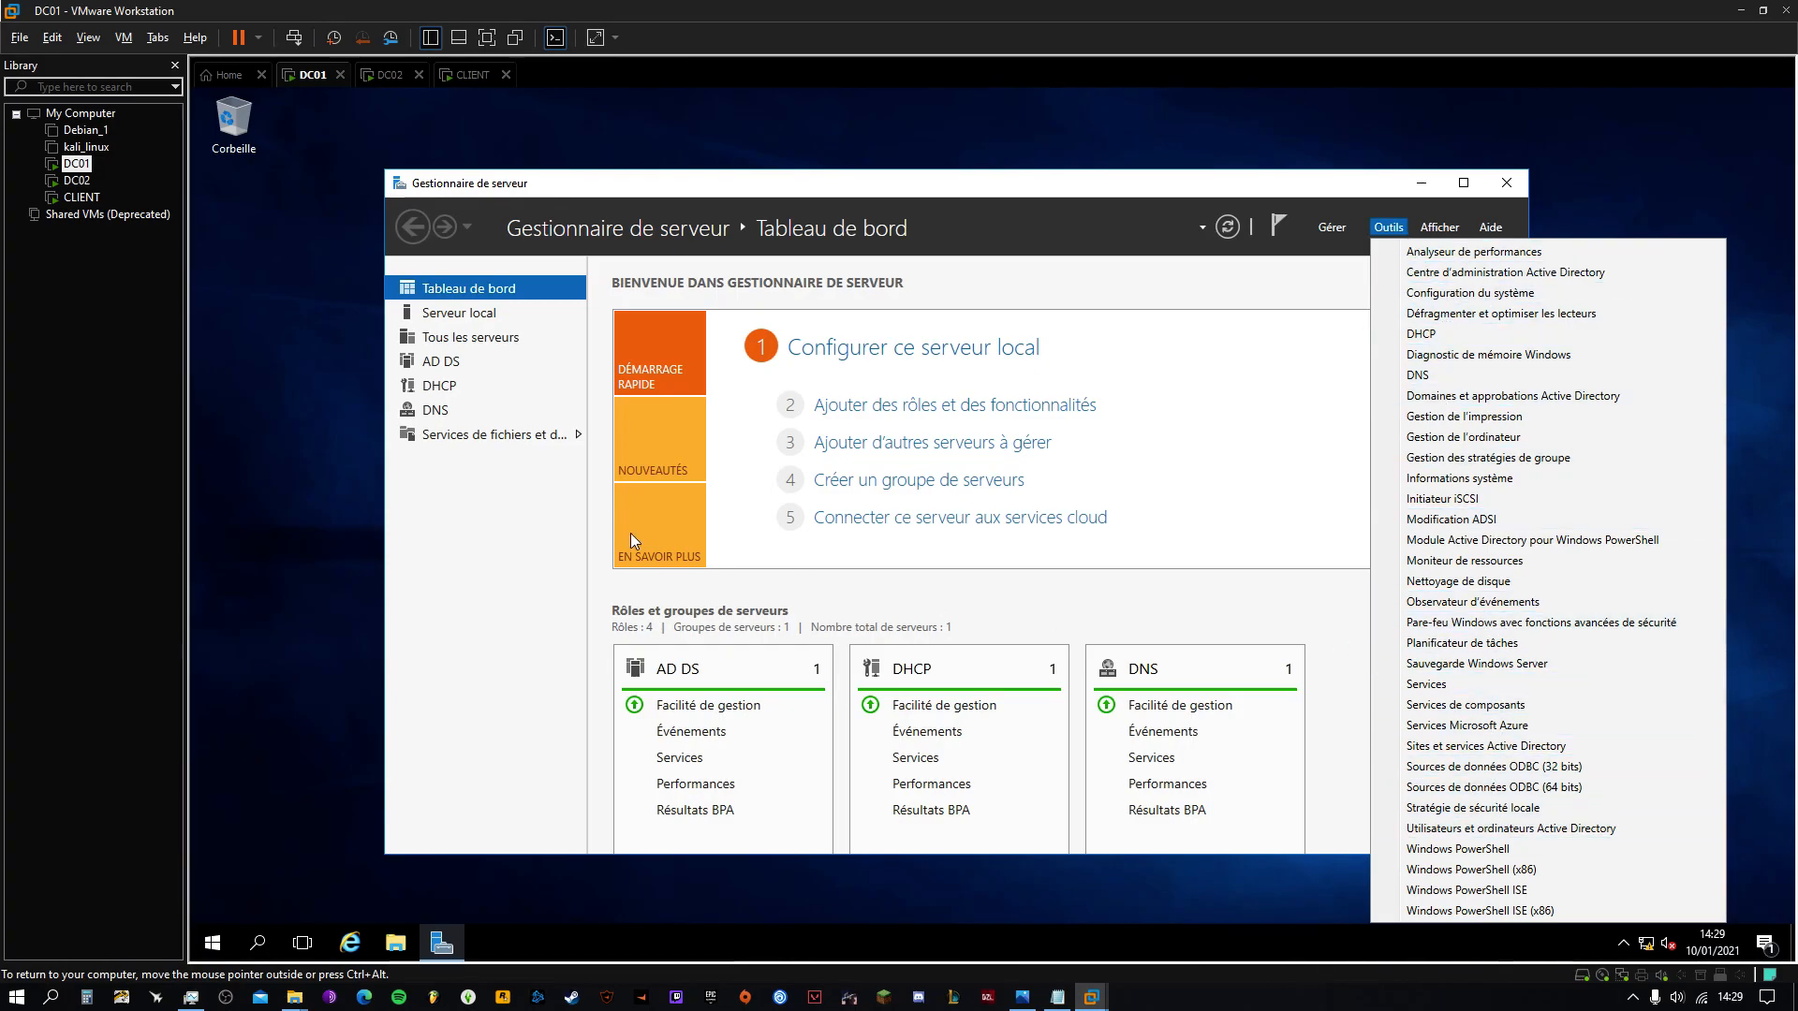
{"action": "left_click", "coordinate": [271, 459]}
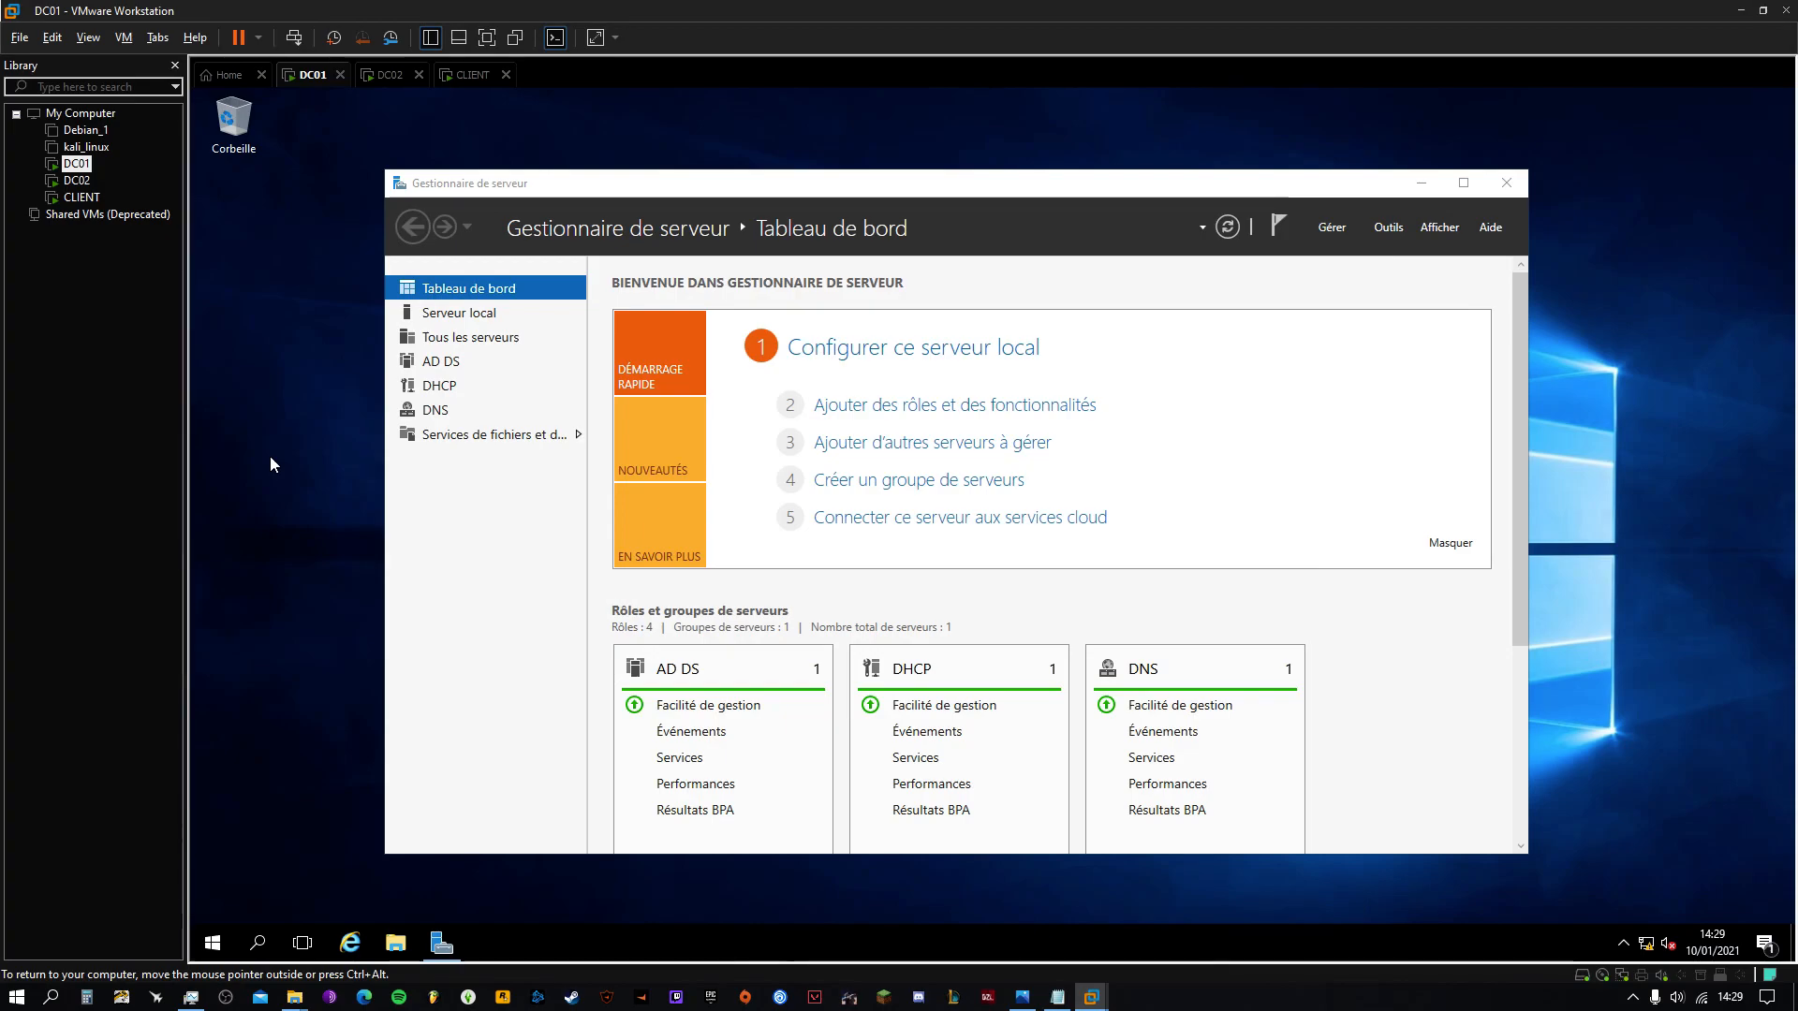
Launch mmc from the Run prompt to get a blank Console1, moved lower and right
{"action": "key", "text": "super+r"}
{"action": "type", "text": "mmc"}
{"action": "key", "text": "Return"}
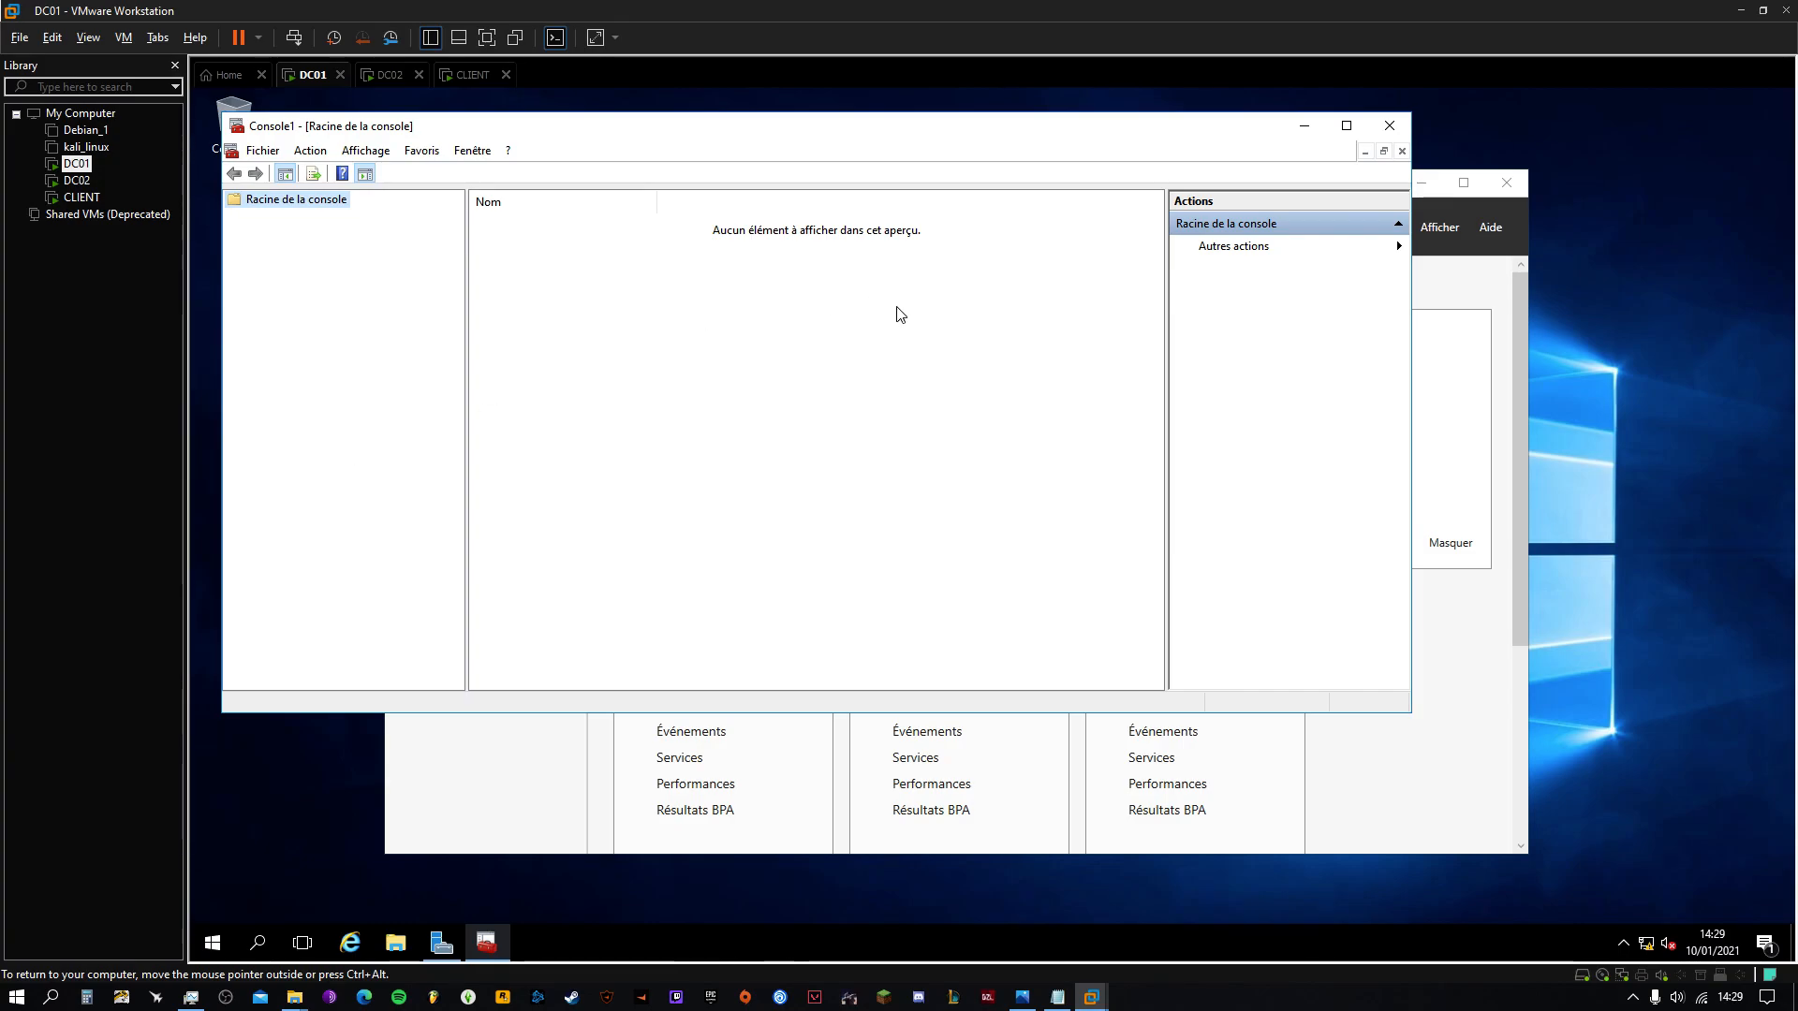
{"action": "left_click_drag", "start_coordinate": [808, 144], "coordinate": [952, 213]}
{"action": "key", "text": "super+r"}
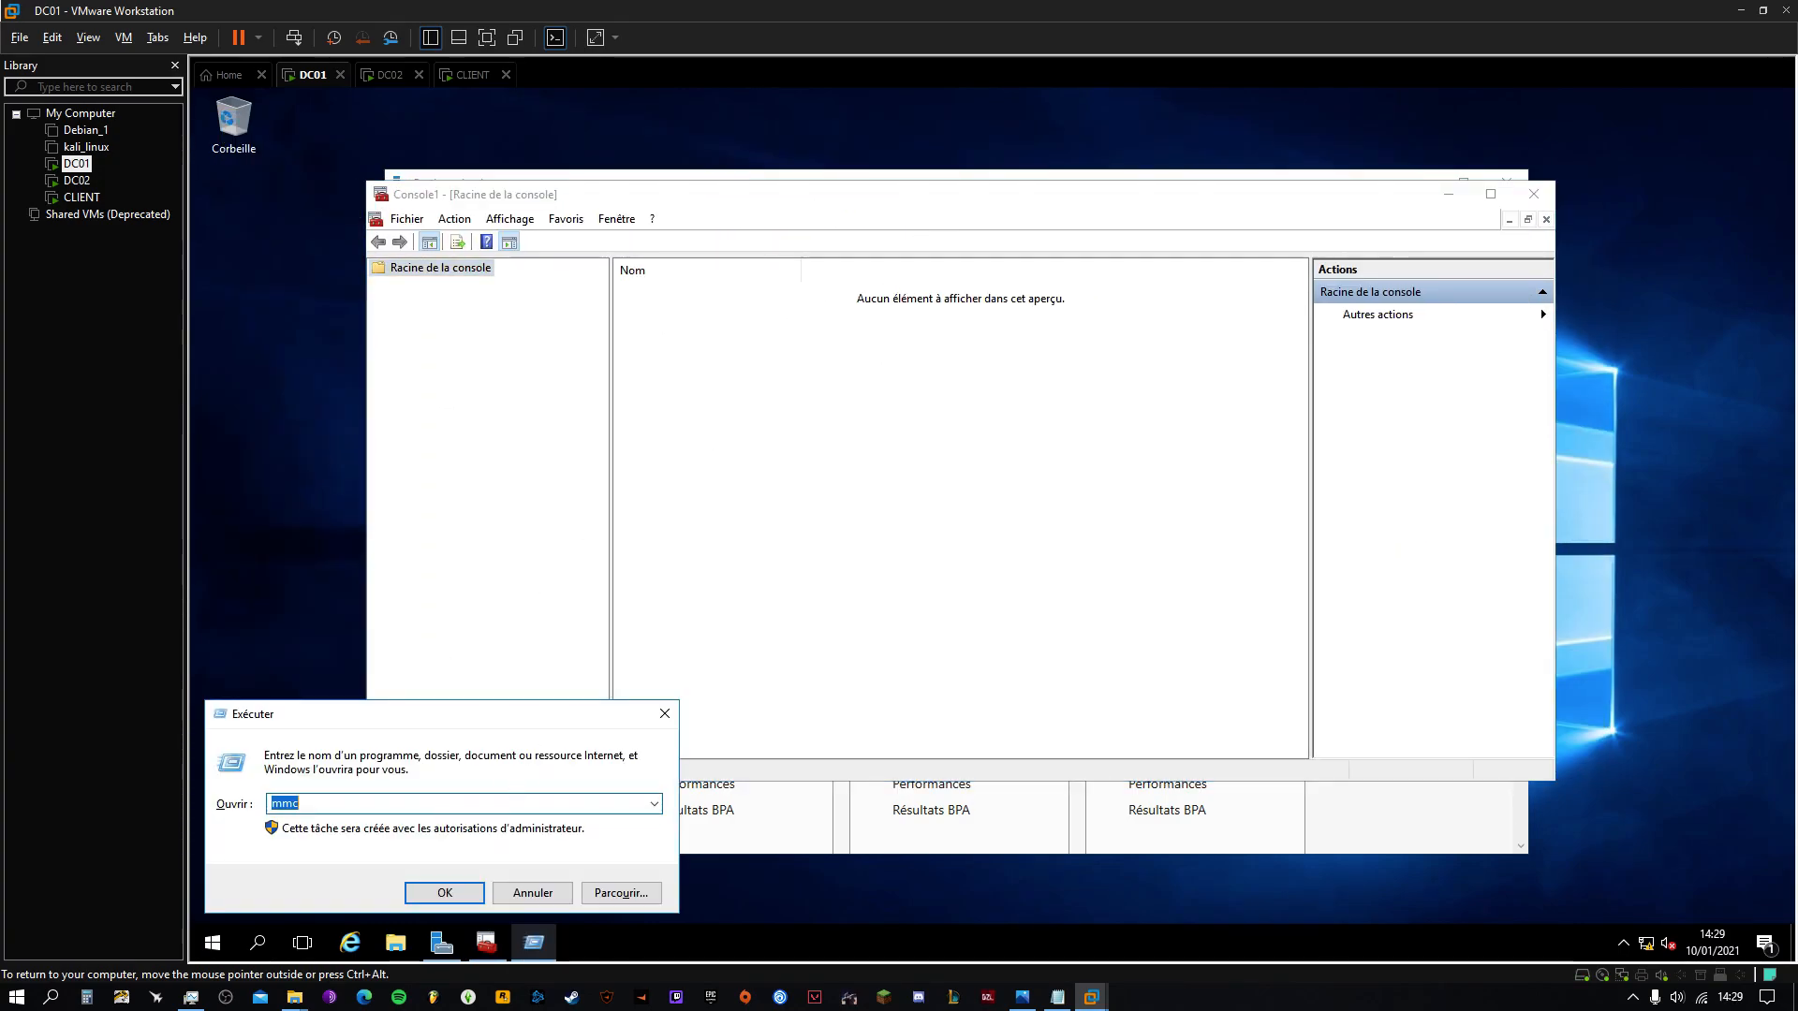
{"action": "key", "text": "Return"}
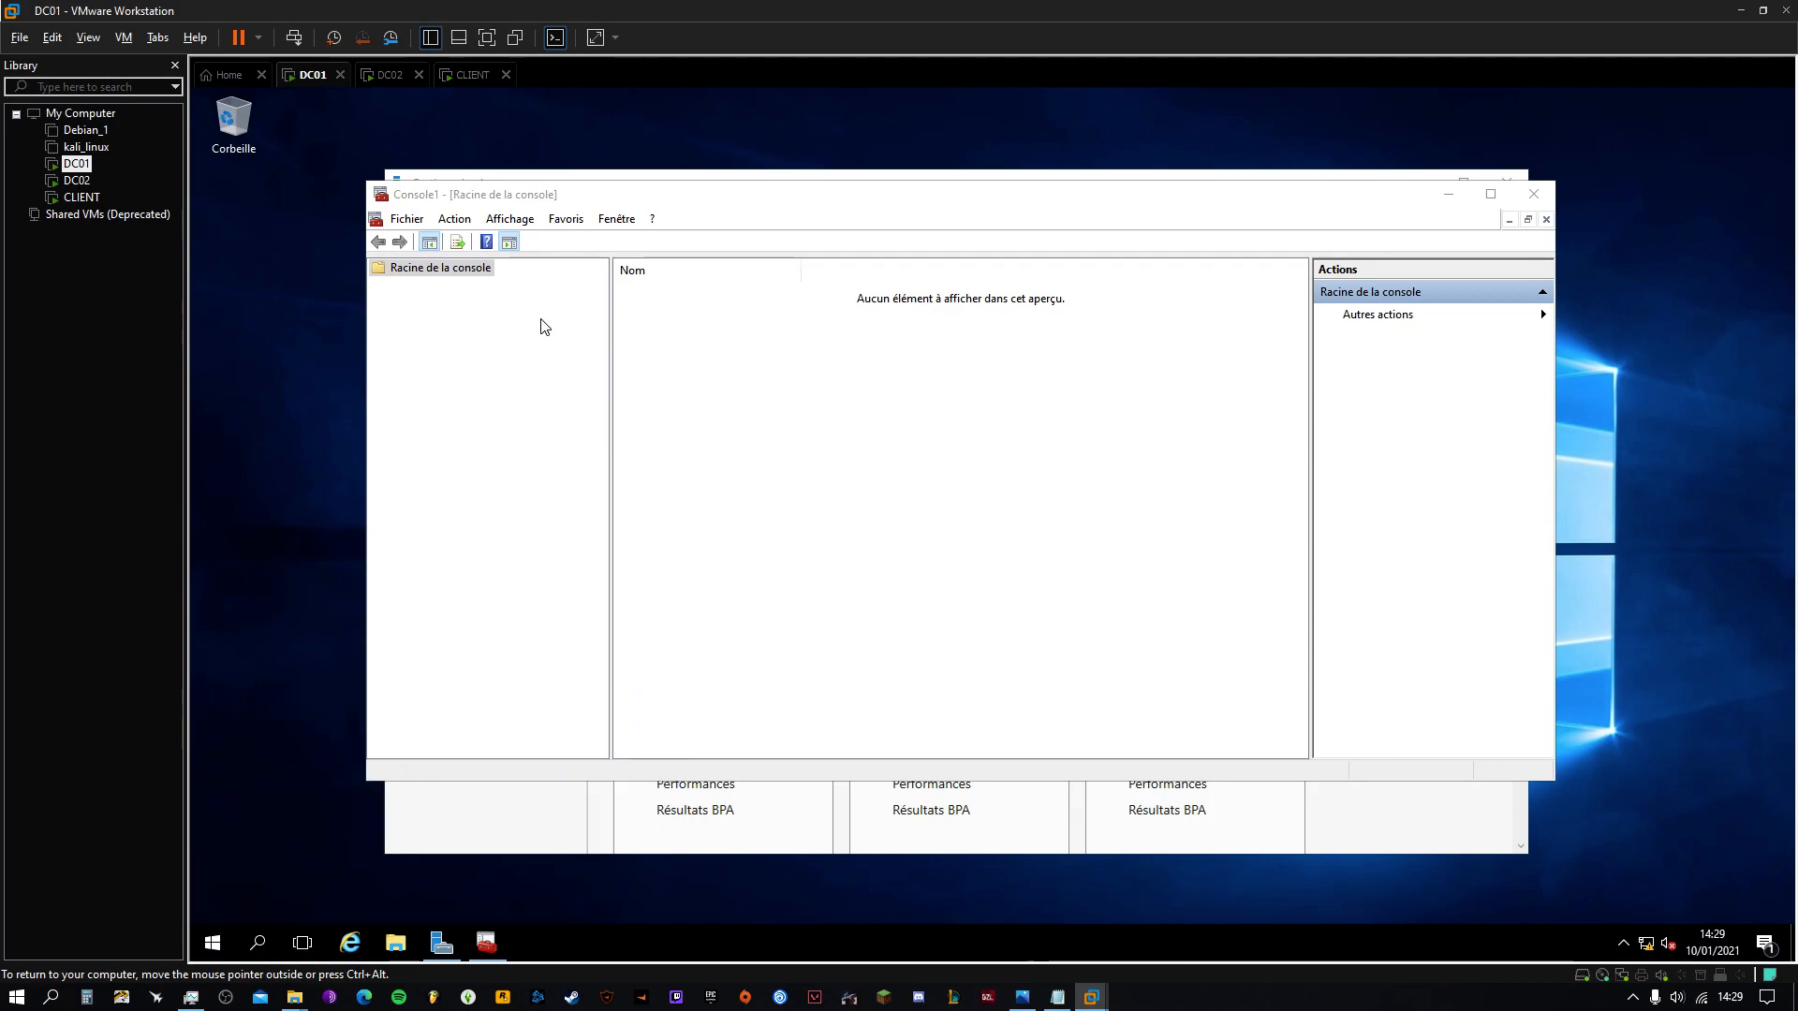
{"action": "left_click", "coordinate": [408, 225]}
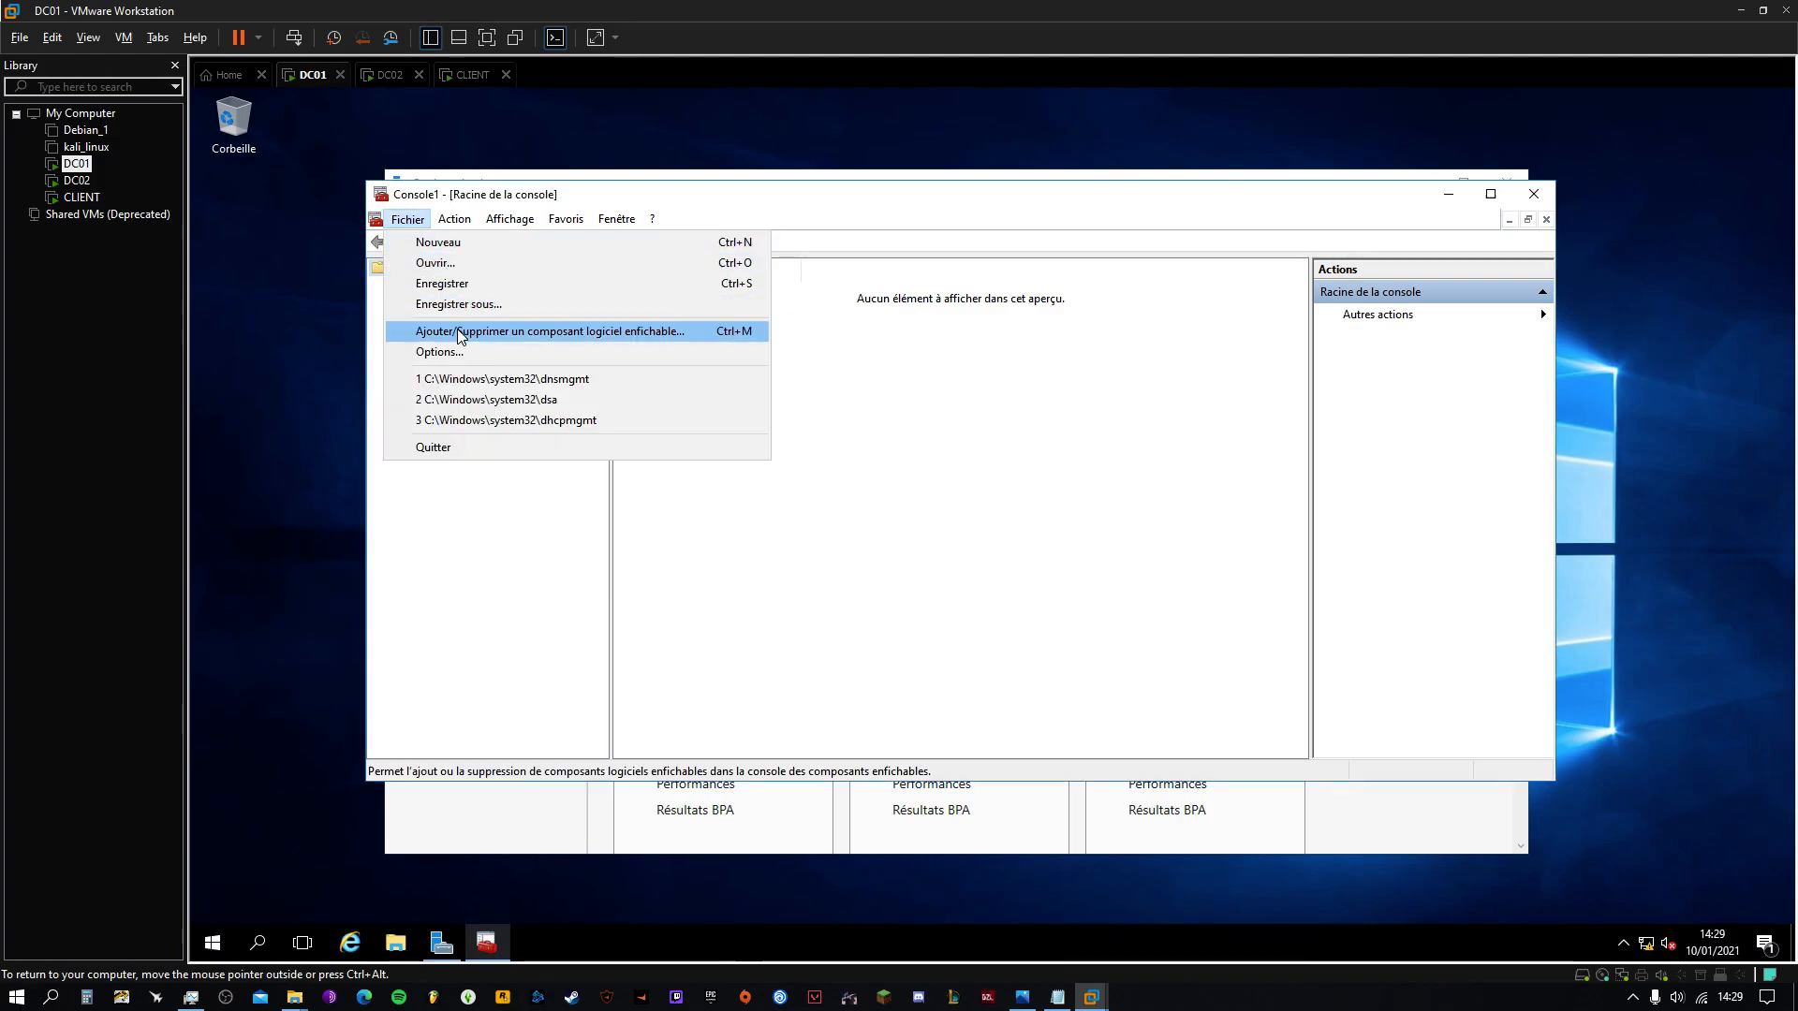
Add the DHCP, DNS and Dossiers partagés (local computer) snap-ins to Console1
{"action": "left_click", "coordinate": [527, 334]}
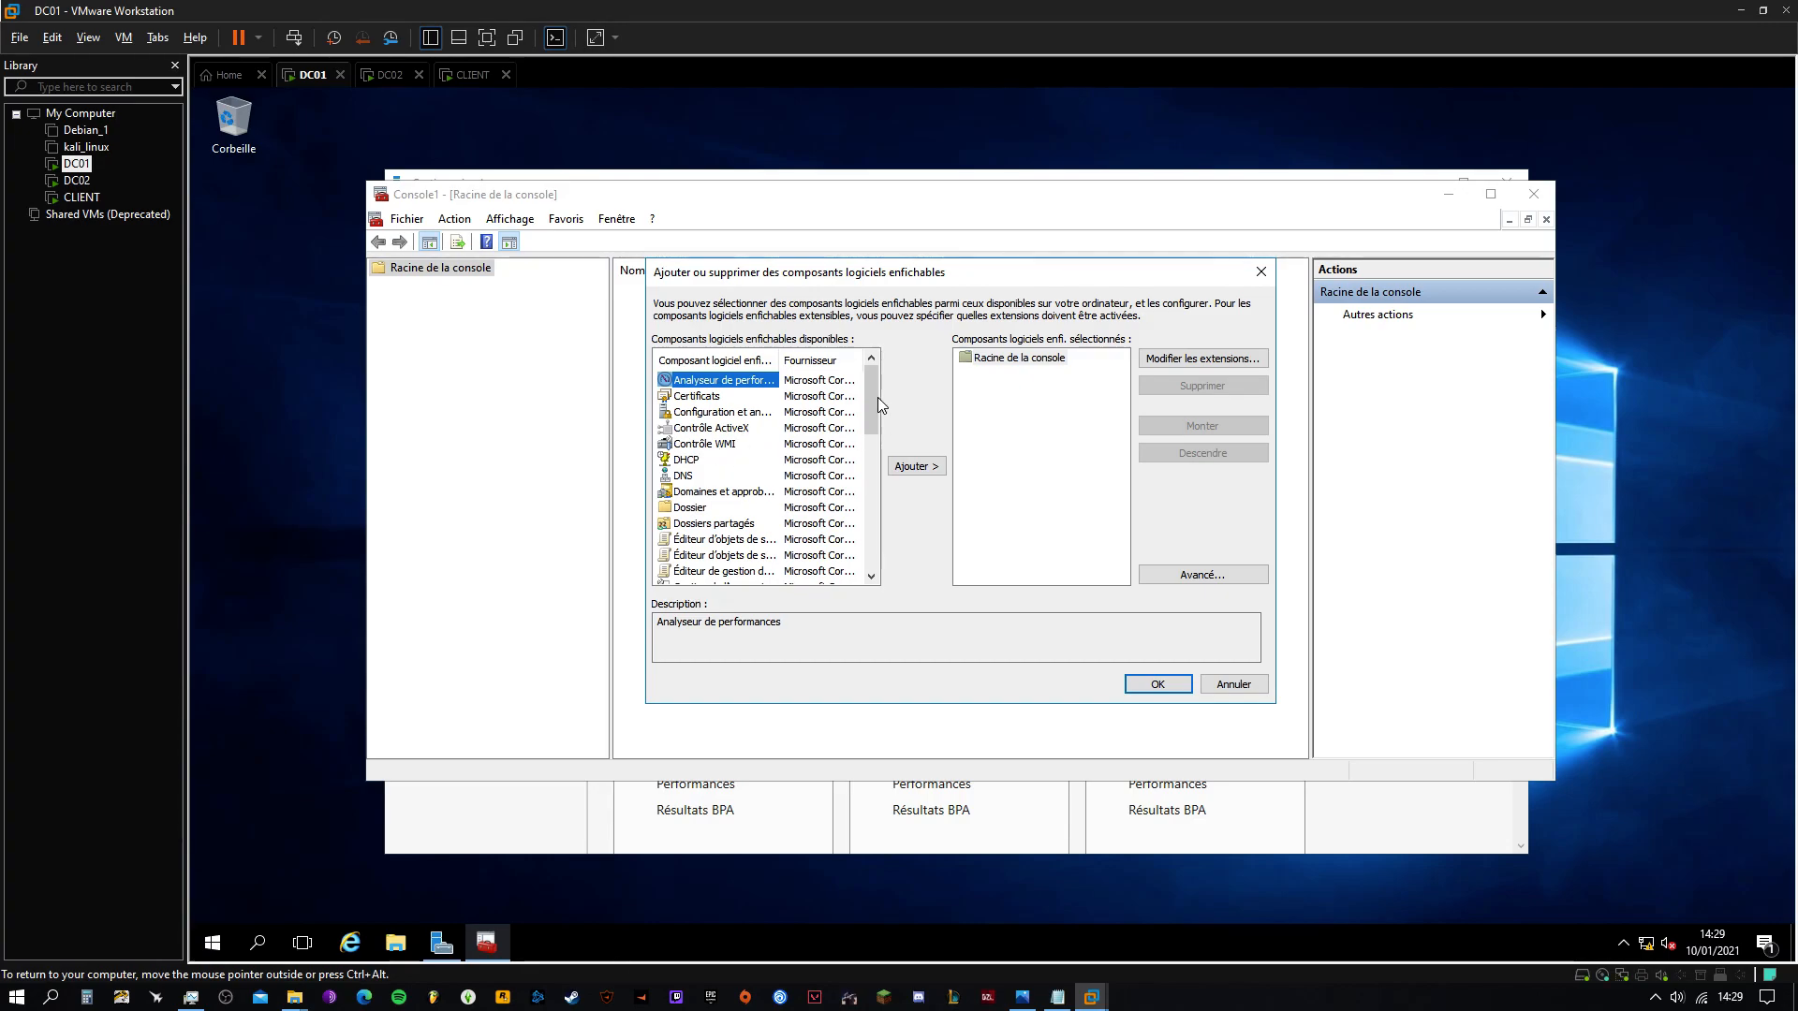
{"action": "scroll", "coordinate": [873, 397], "scroll_direction": "down", "scroll_amount": 1}
{"action": "left_click", "coordinate": [688, 430]}
{"action": "left_click", "coordinate": [915, 467]}
{"action": "left_click", "coordinate": [695, 445]}
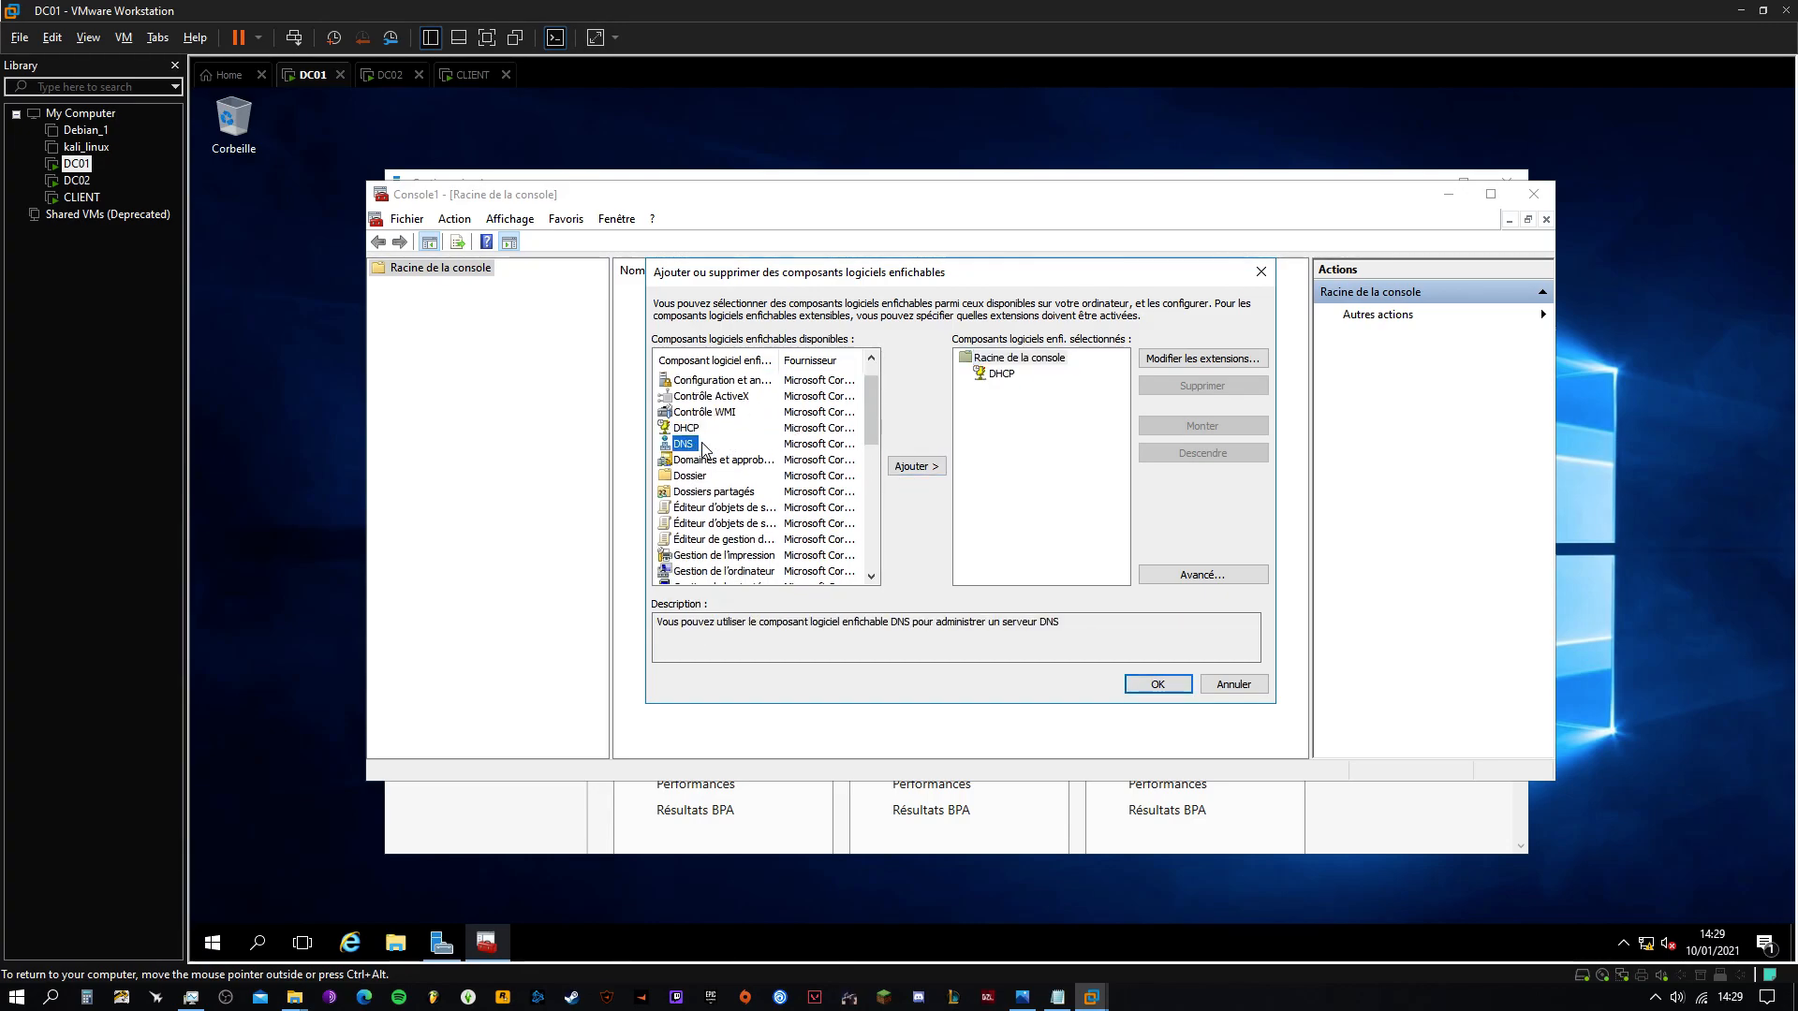
{"action": "left_click", "coordinate": [916, 466]}
{"action": "scroll", "coordinate": [871, 426], "scroll_direction": "down", "scroll_amount": 2}
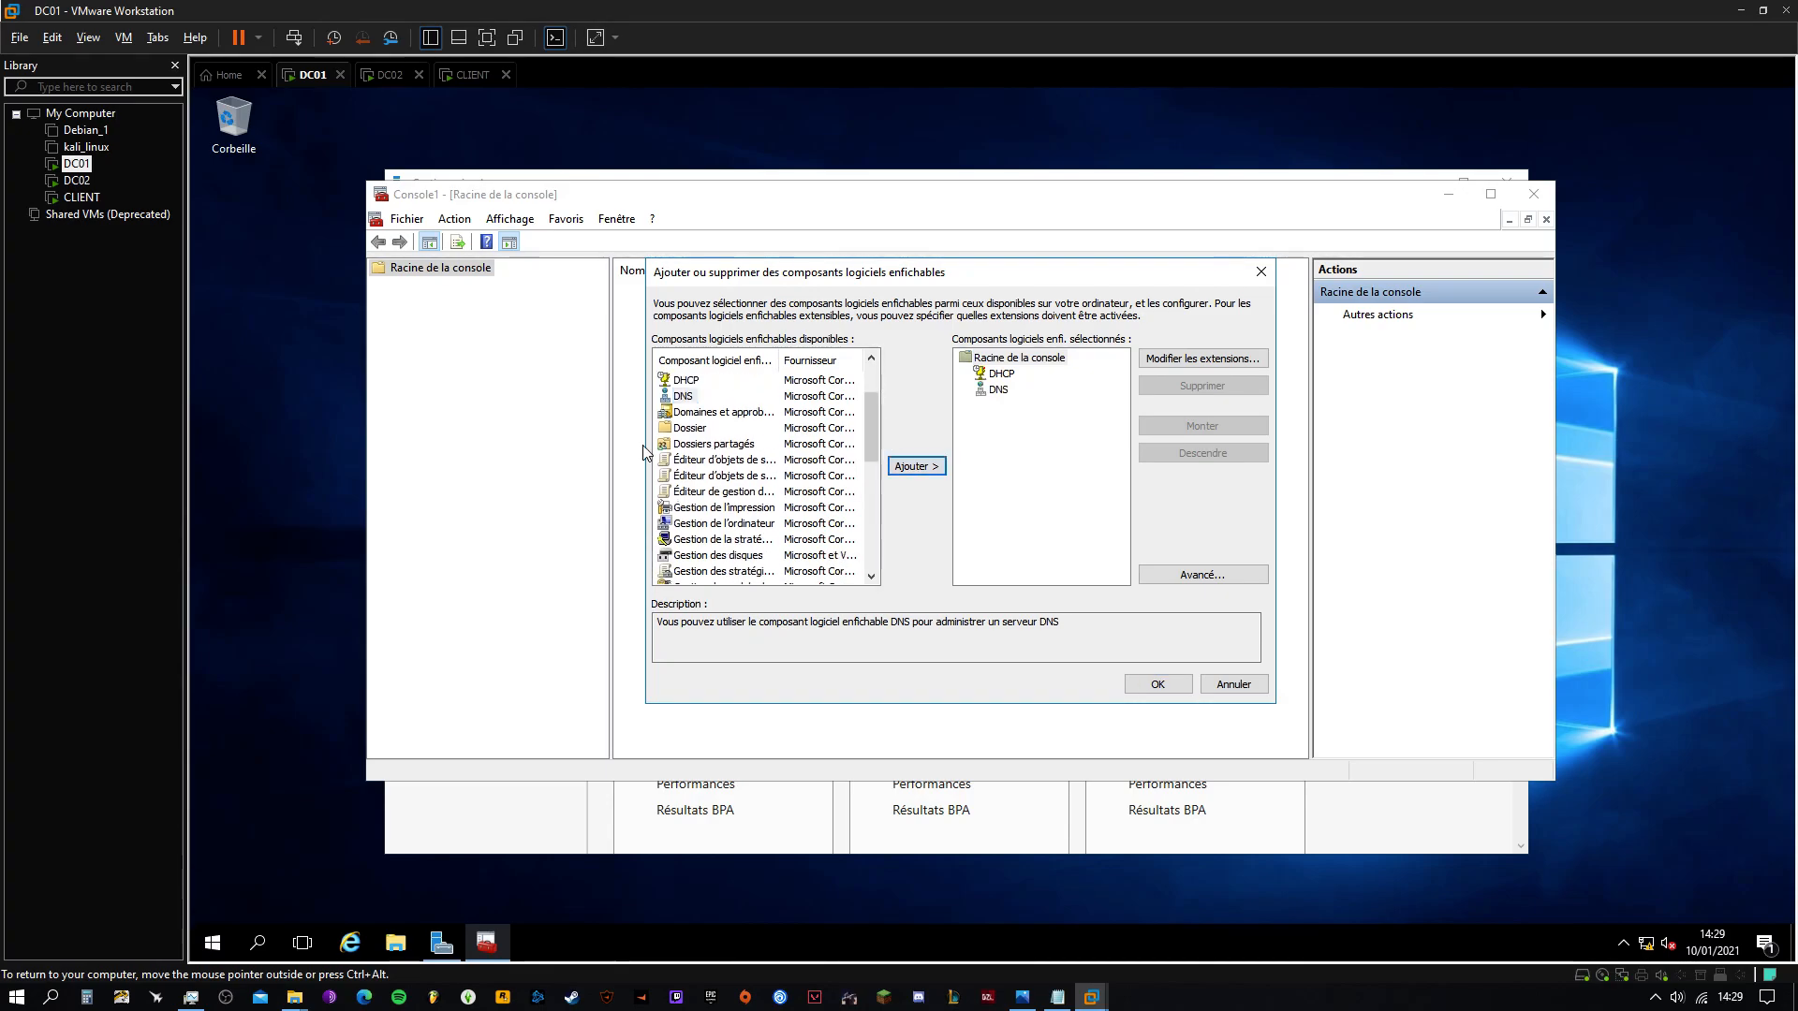
{"action": "left_click", "coordinate": [708, 444]}
{"action": "left_click", "coordinate": [916, 466]}
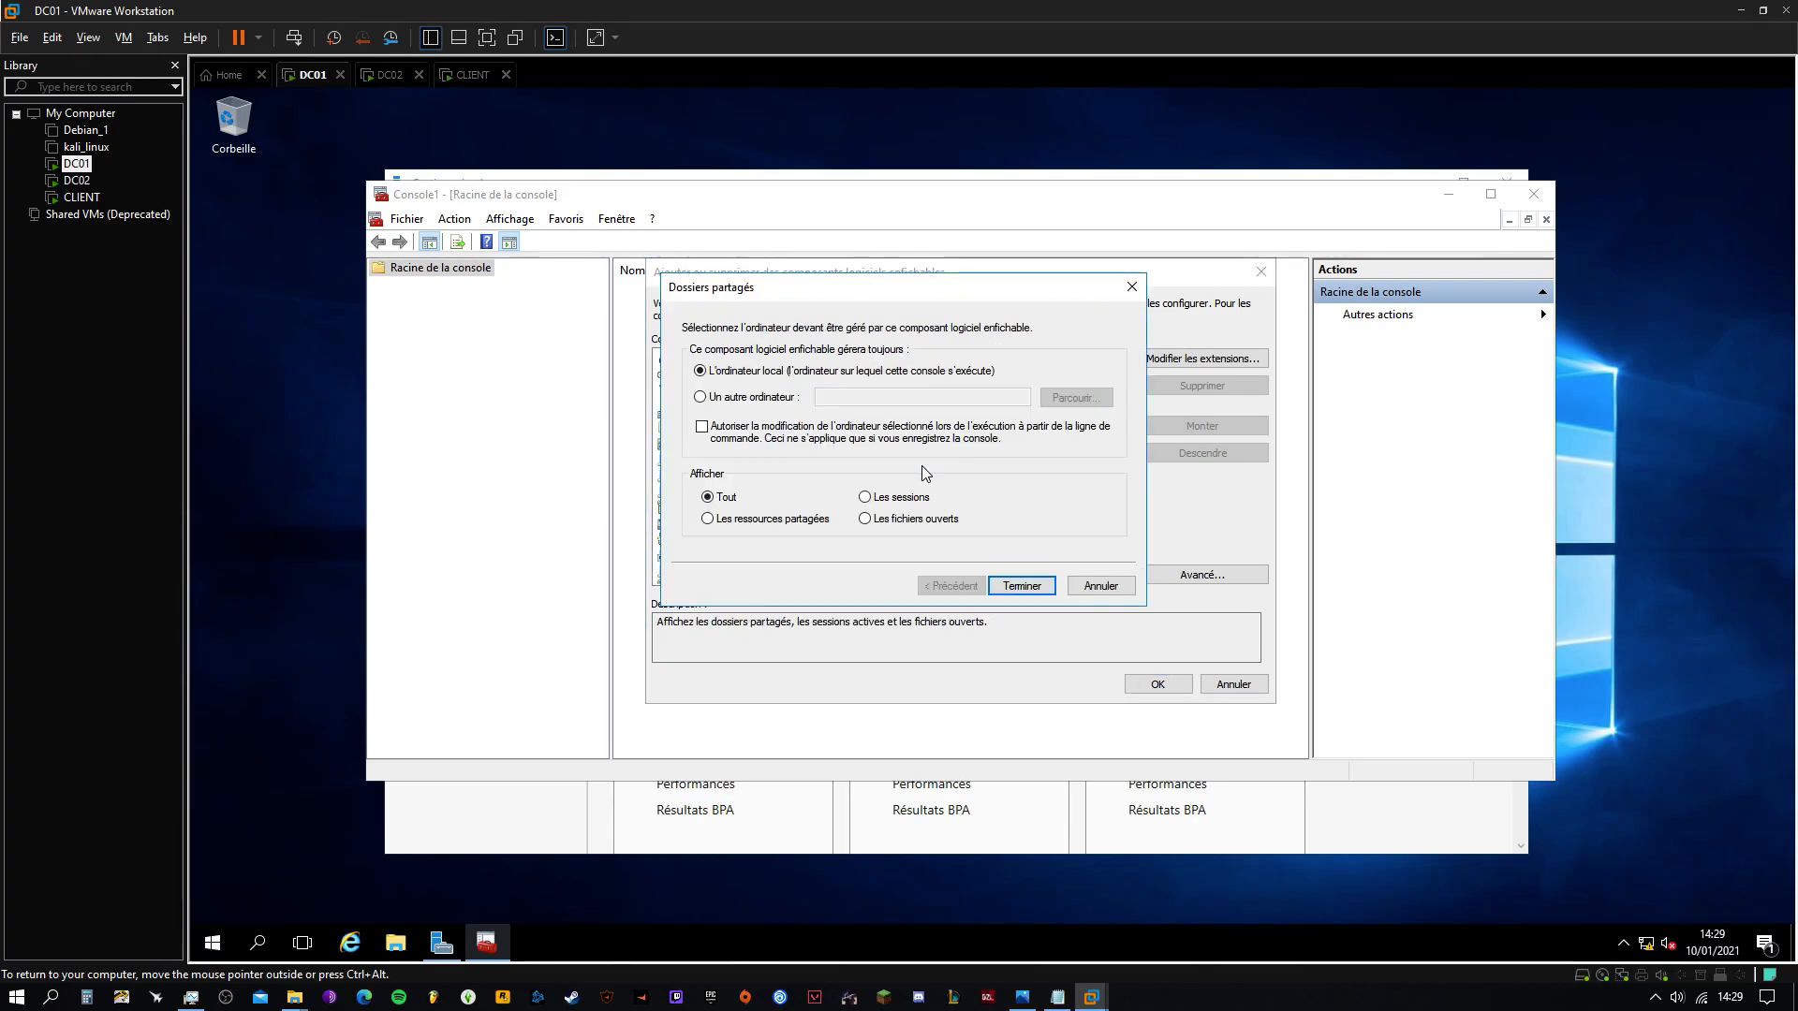
{"action": "left_click", "coordinate": [1022, 586]}
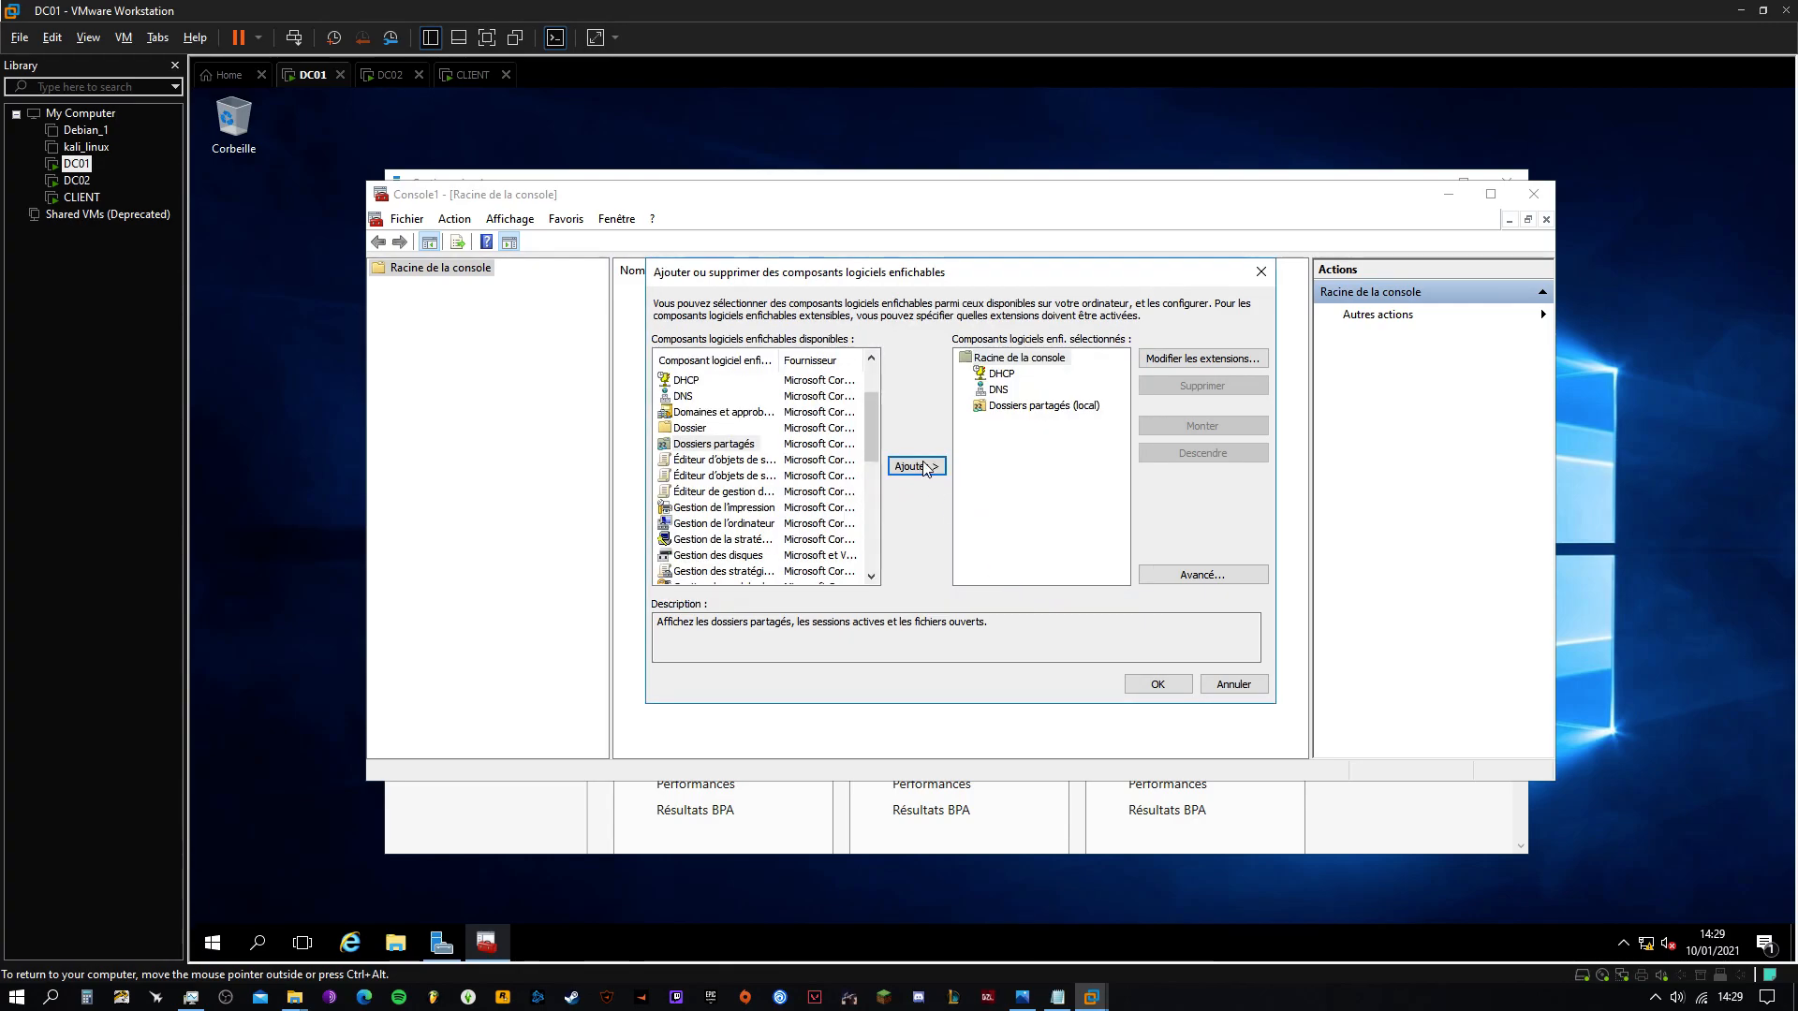
Add Gestion des stratégies de groupe and Utilisateurs et ordinateurs Active Directory, then confirm with OK
{"action": "scroll", "coordinate": [871, 431], "scroll_direction": "down", "scroll_amount": 2}
{"action": "scroll", "coordinate": [869, 444], "scroll_direction": "down", "scroll_amount": 2}
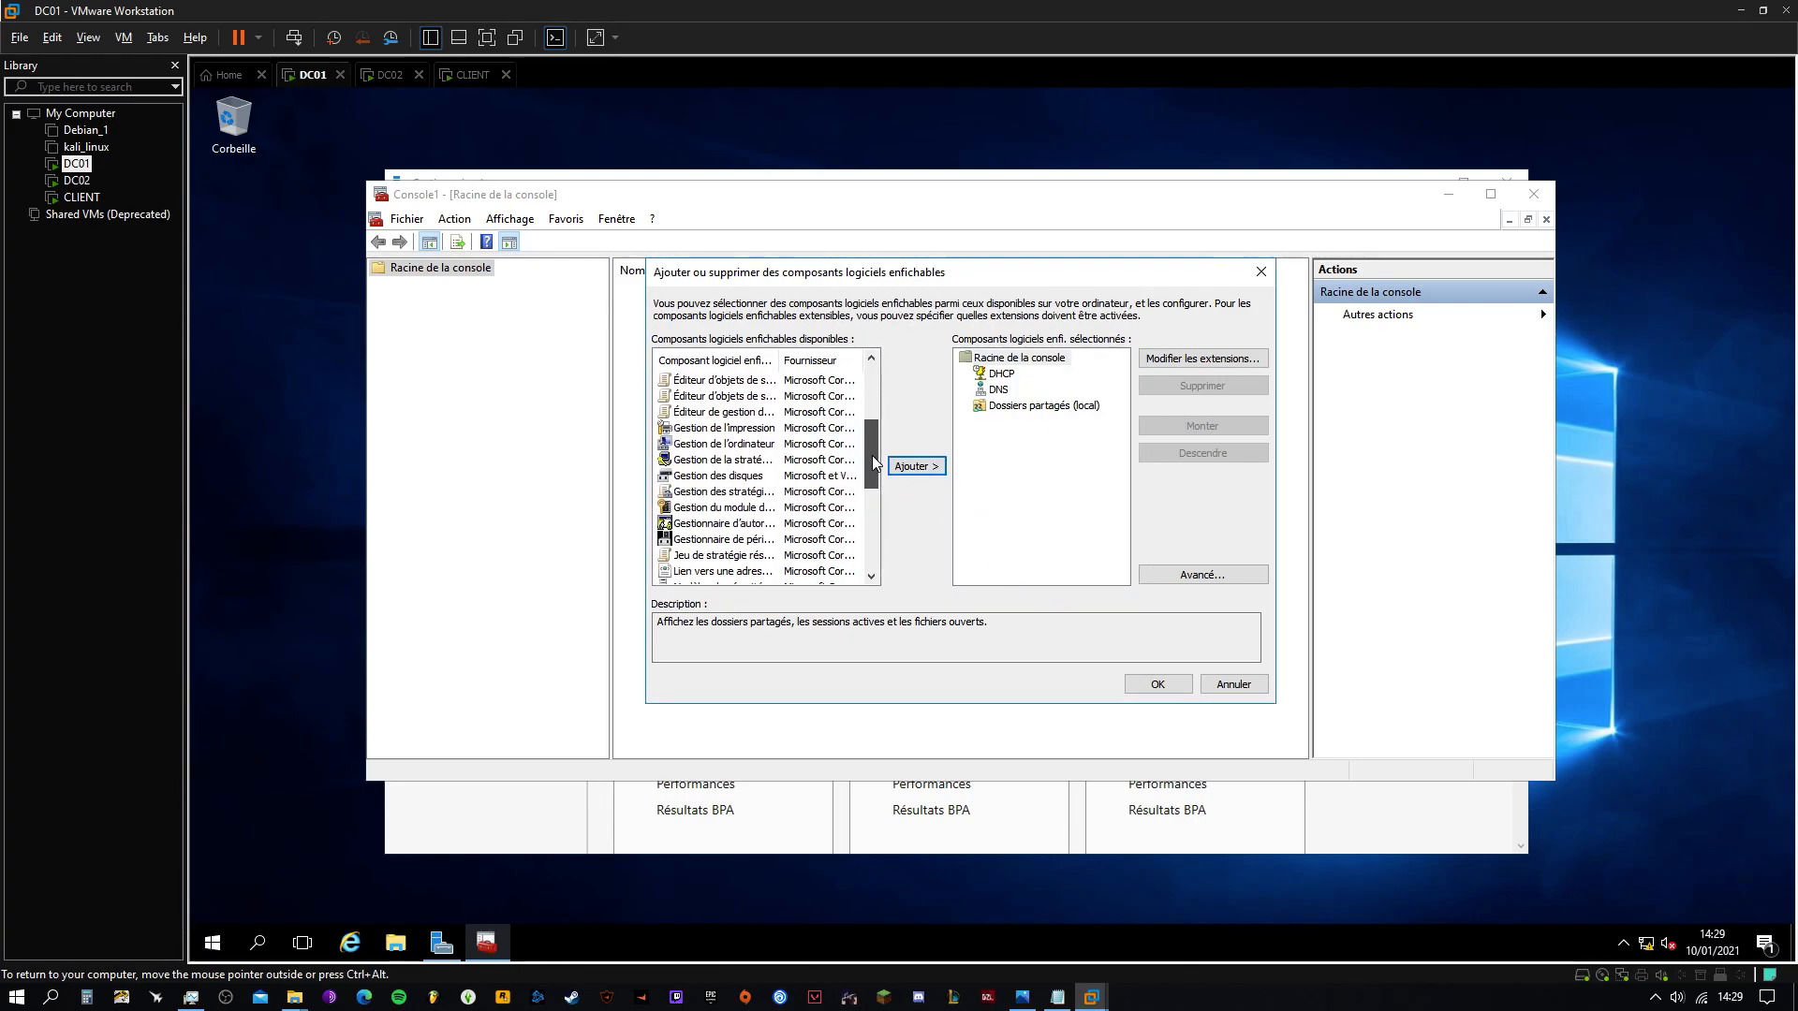
{"action": "left_click_drag", "start_coordinate": [817, 375], "coordinate": [848, 375]}
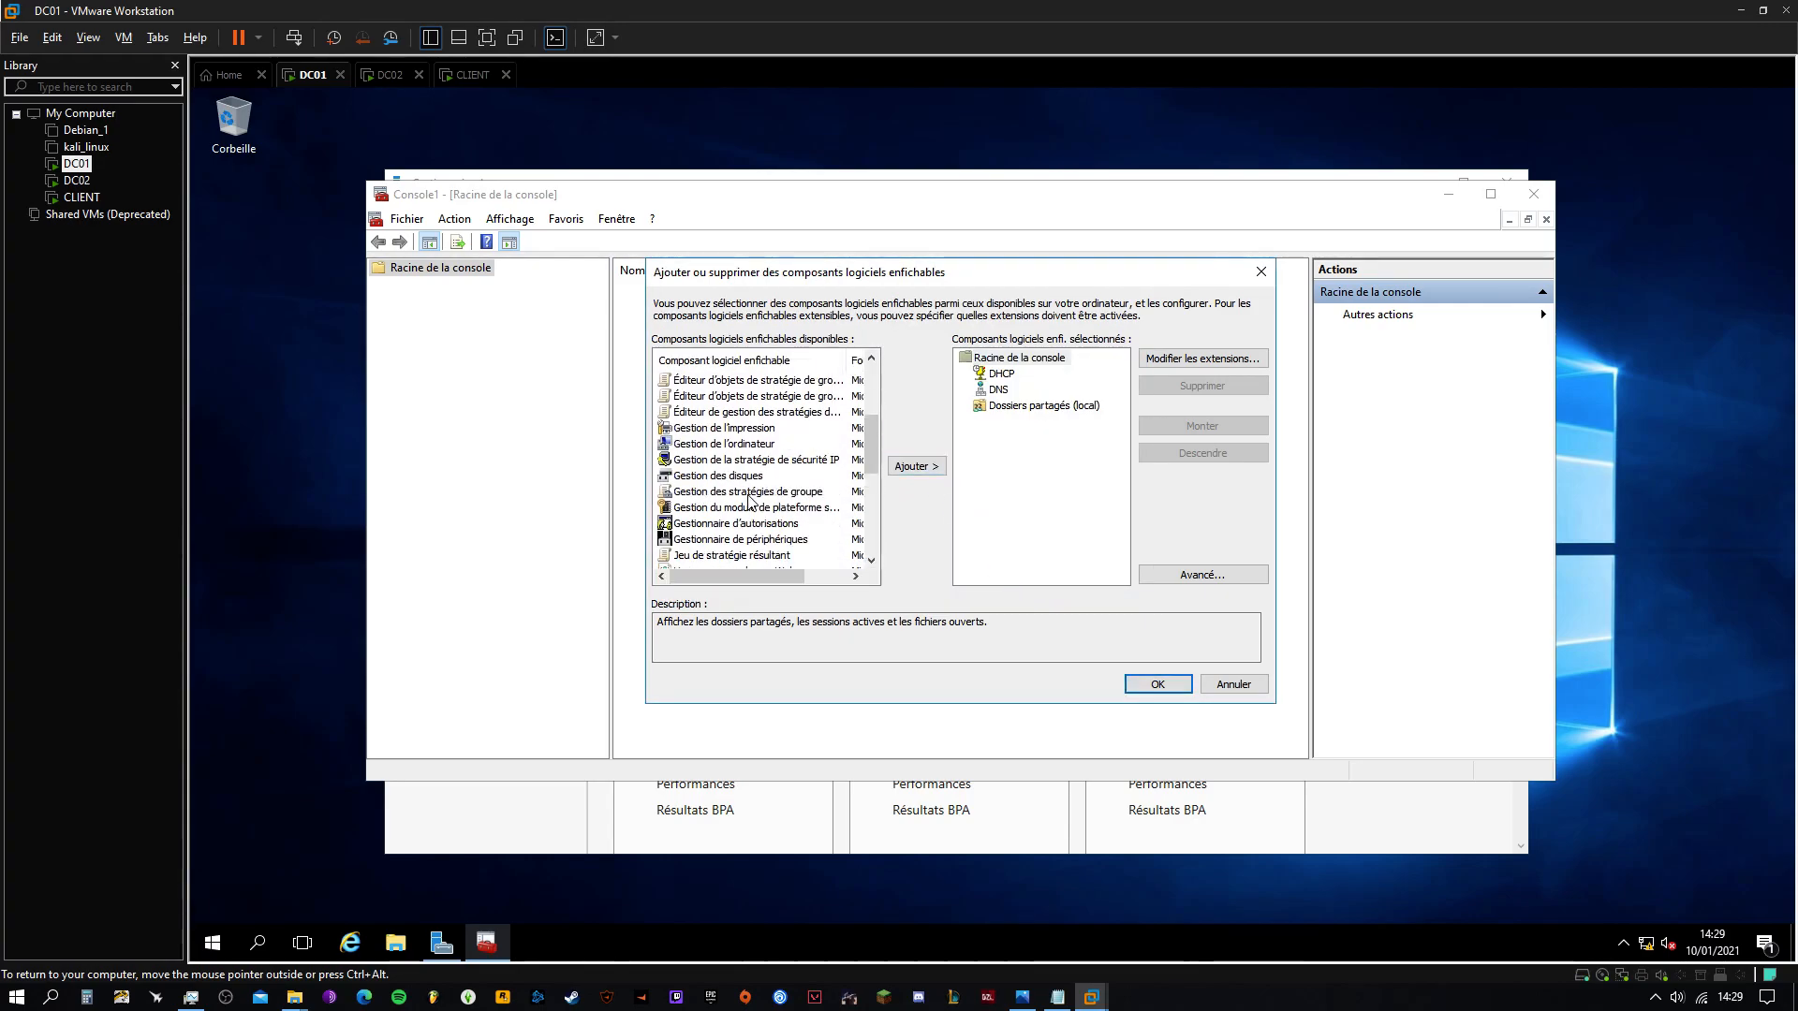
{"action": "left_click", "coordinate": [752, 494]}
{"action": "left_click", "coordinate": [913, 467]}
{"action": "scroll", "coordinate": [869, 457], "scroll_direction": "down", "scroll_amount": 6}
{"action": "left_click_drag", "start_coordinate": [867, 488], "coordinate": [871, 541]}
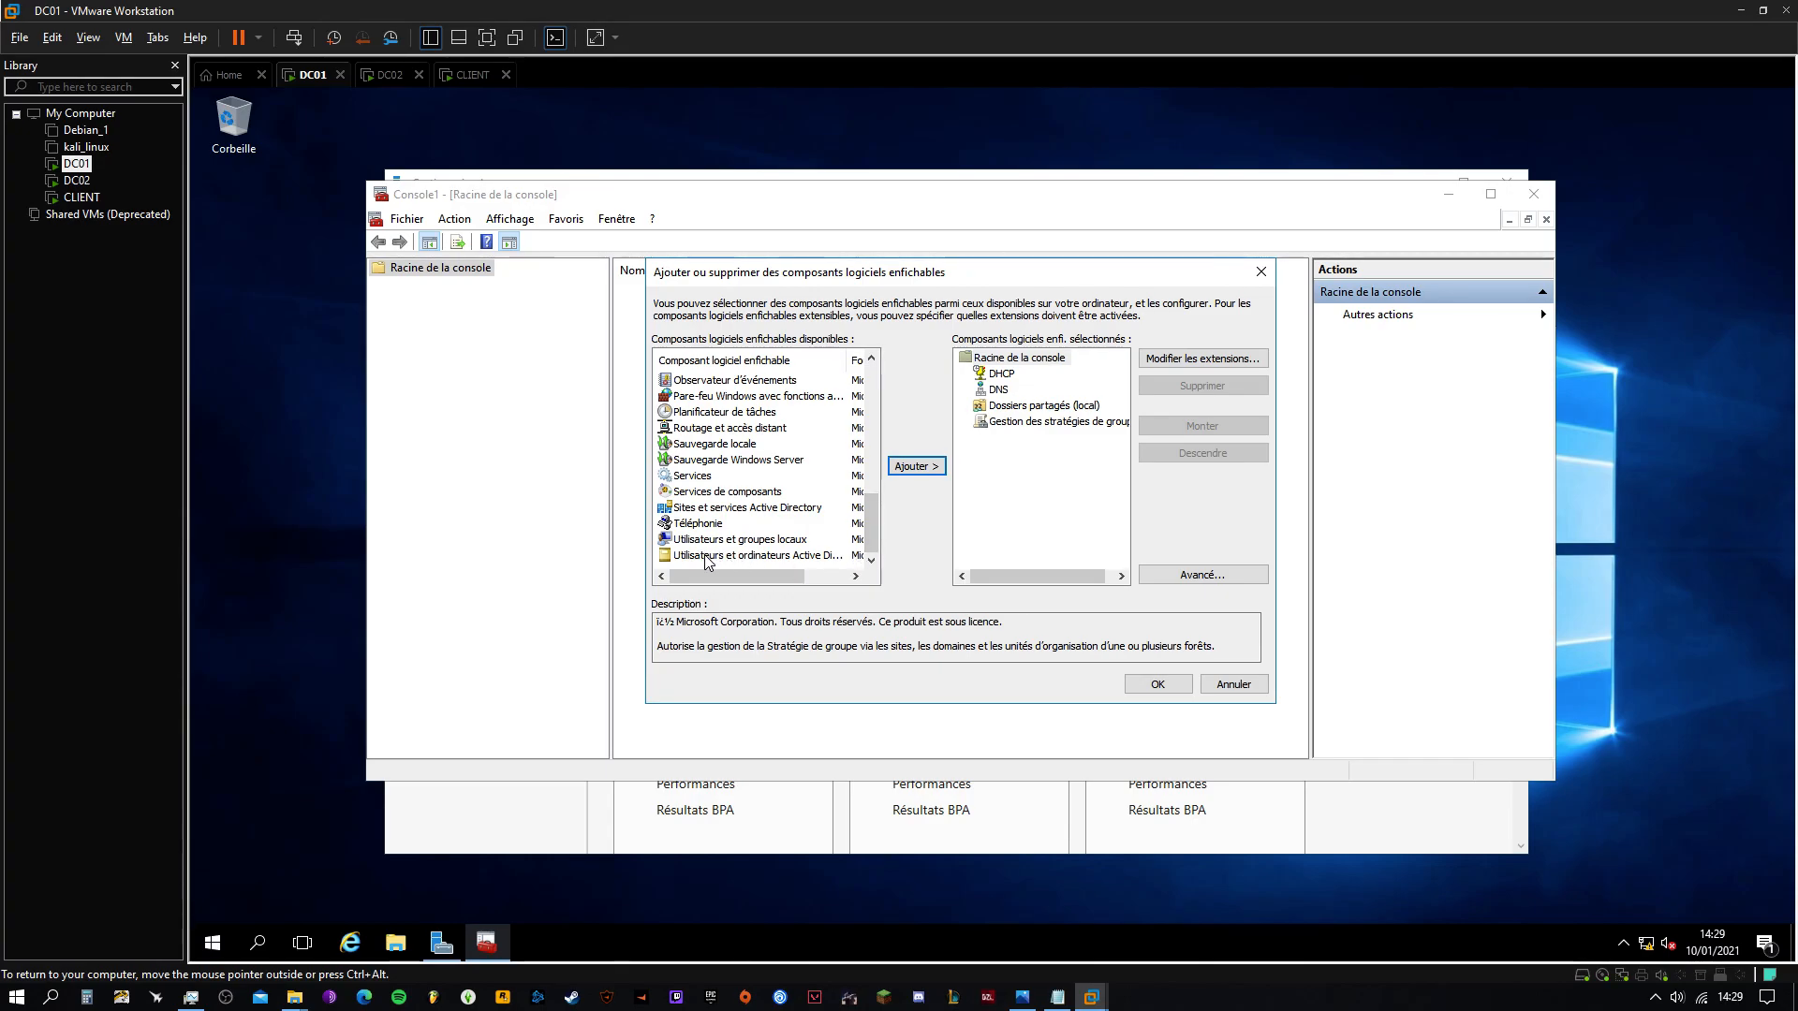
{"action": "left_click", "coordinate": [704, 555]}
{"action": "left_click", "coordinate": [913, 472]}
{"action": "left_click_drag", "start_coordinate": [876, 526], "coordinate": [884, 384]}
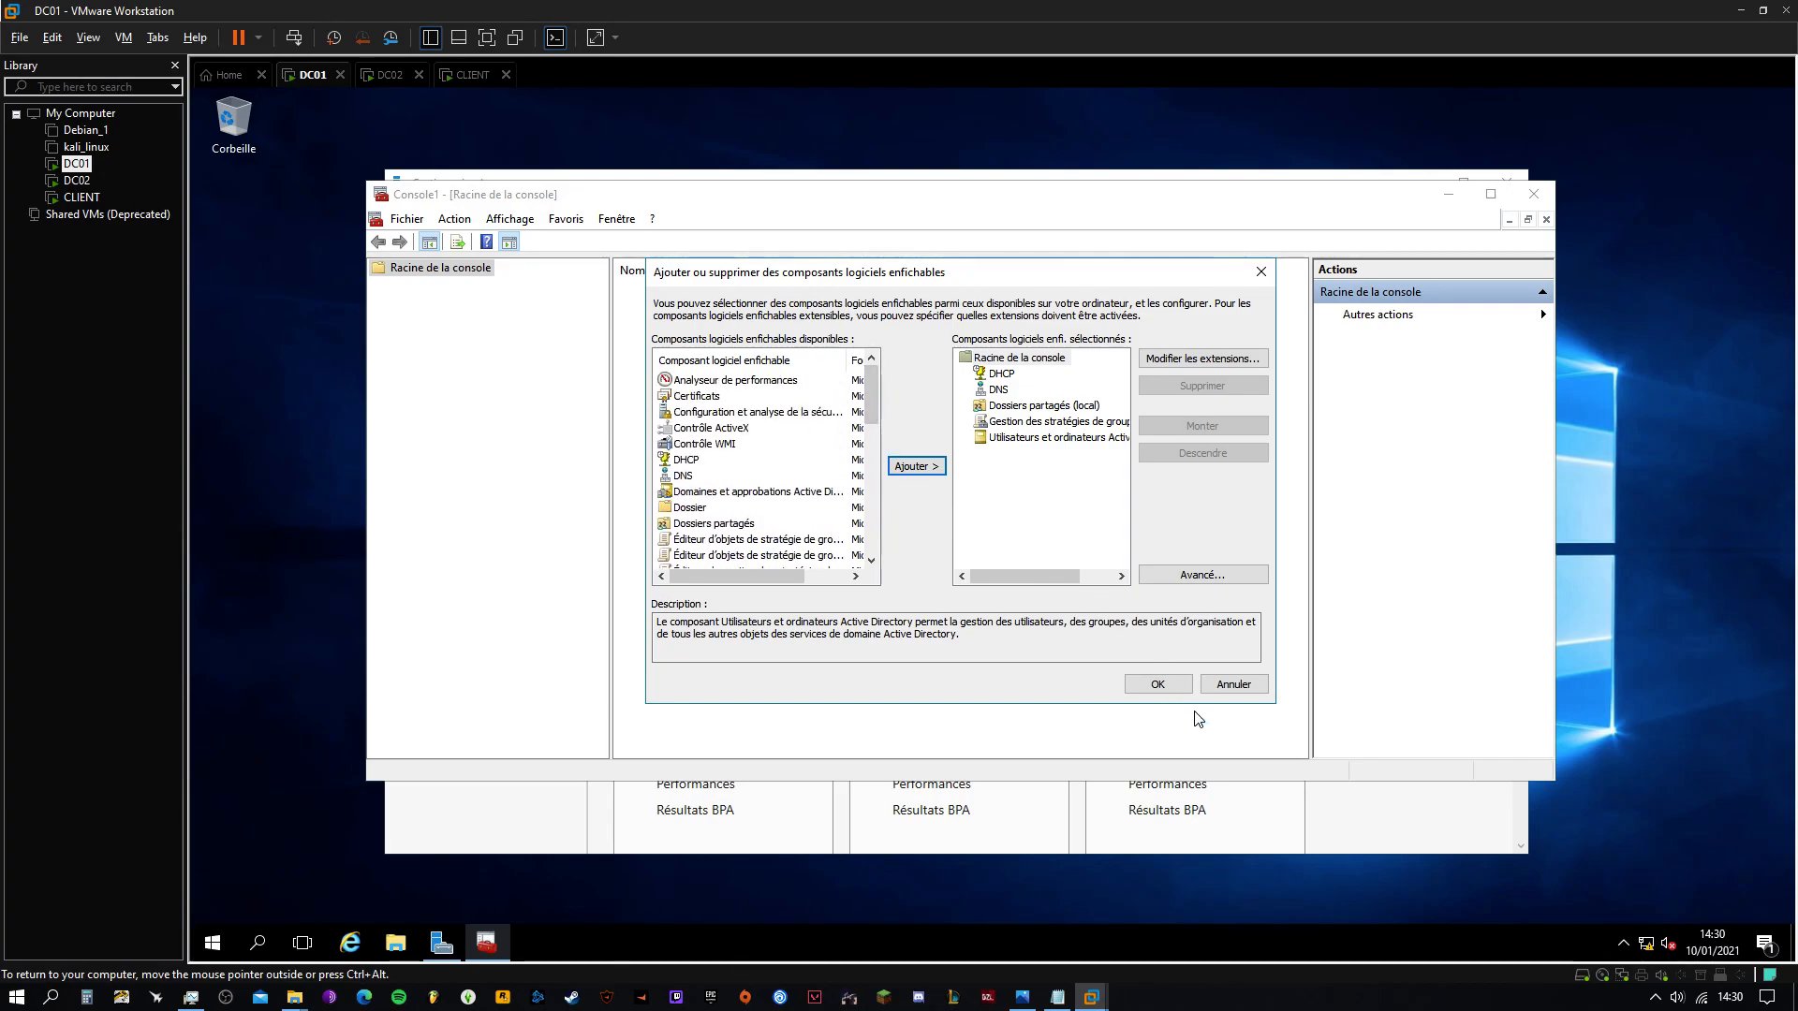
{"action": "left_click", "coordinate": [1157, 685]}
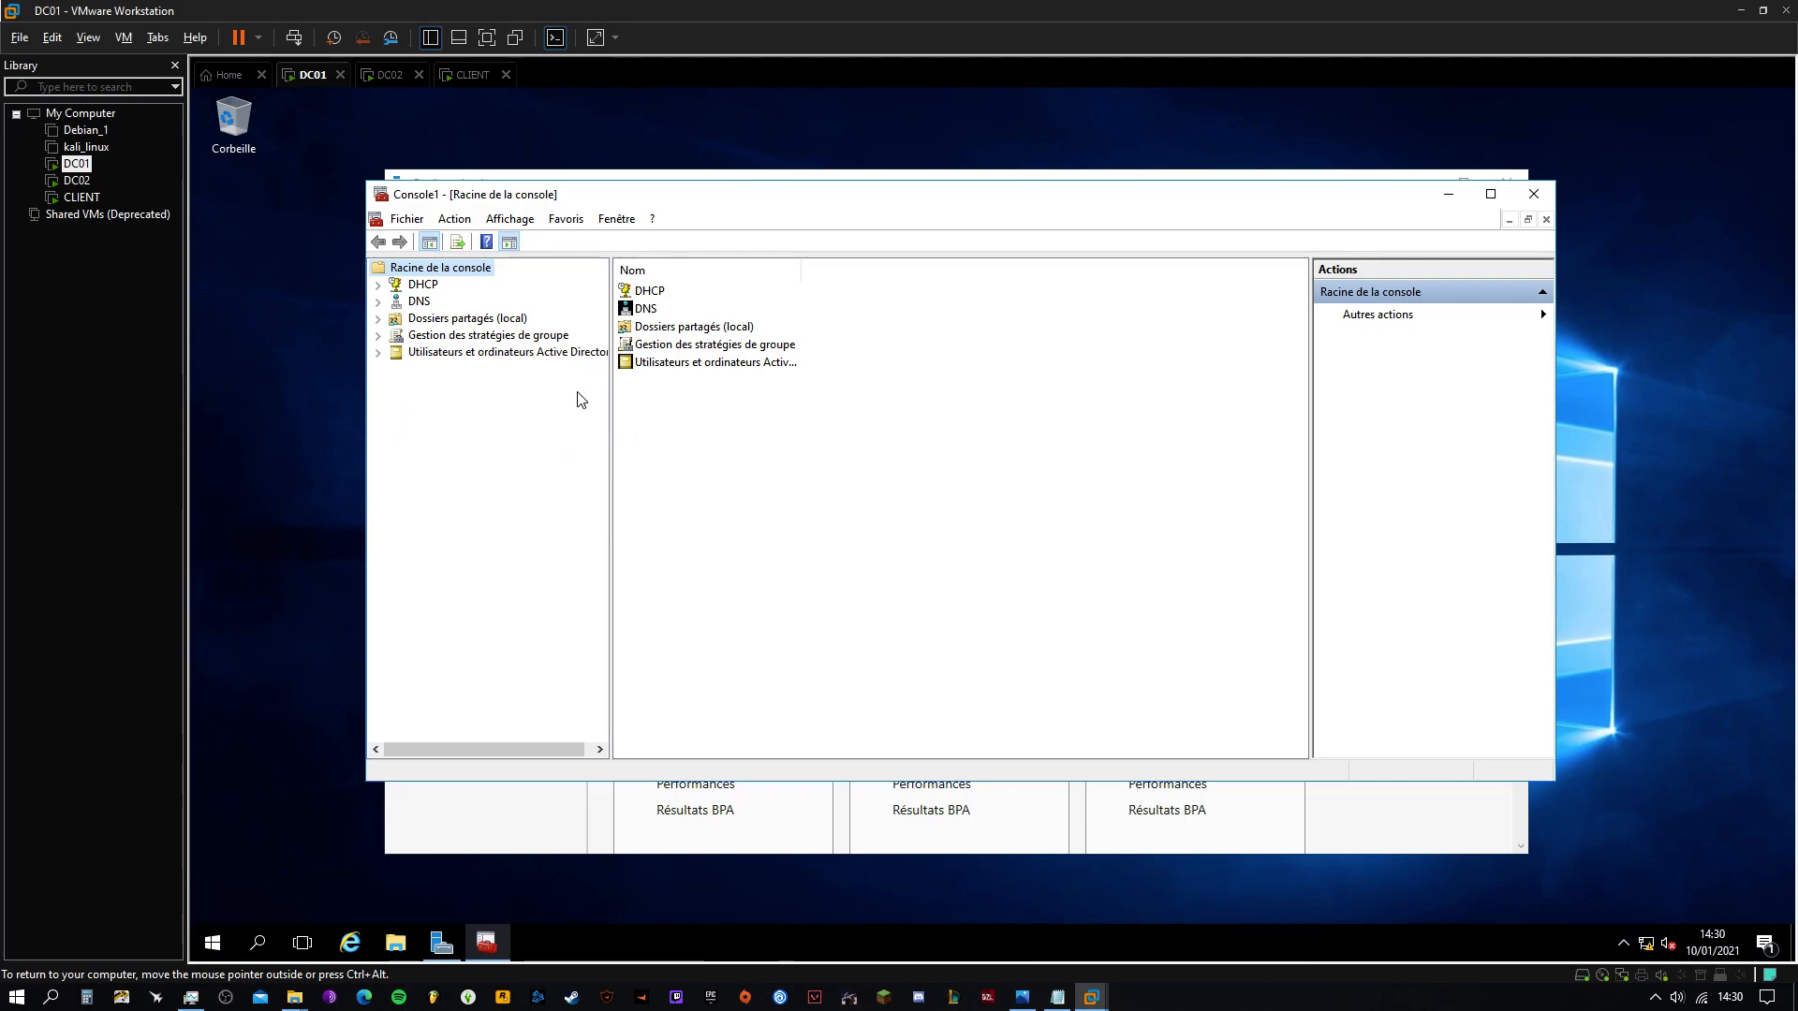
Browse domaine.local Users in Active Directory and the DC01 forward lookup zone domaine.local in DNS
{"action": "left_click", "coordinate": [378, 353]}
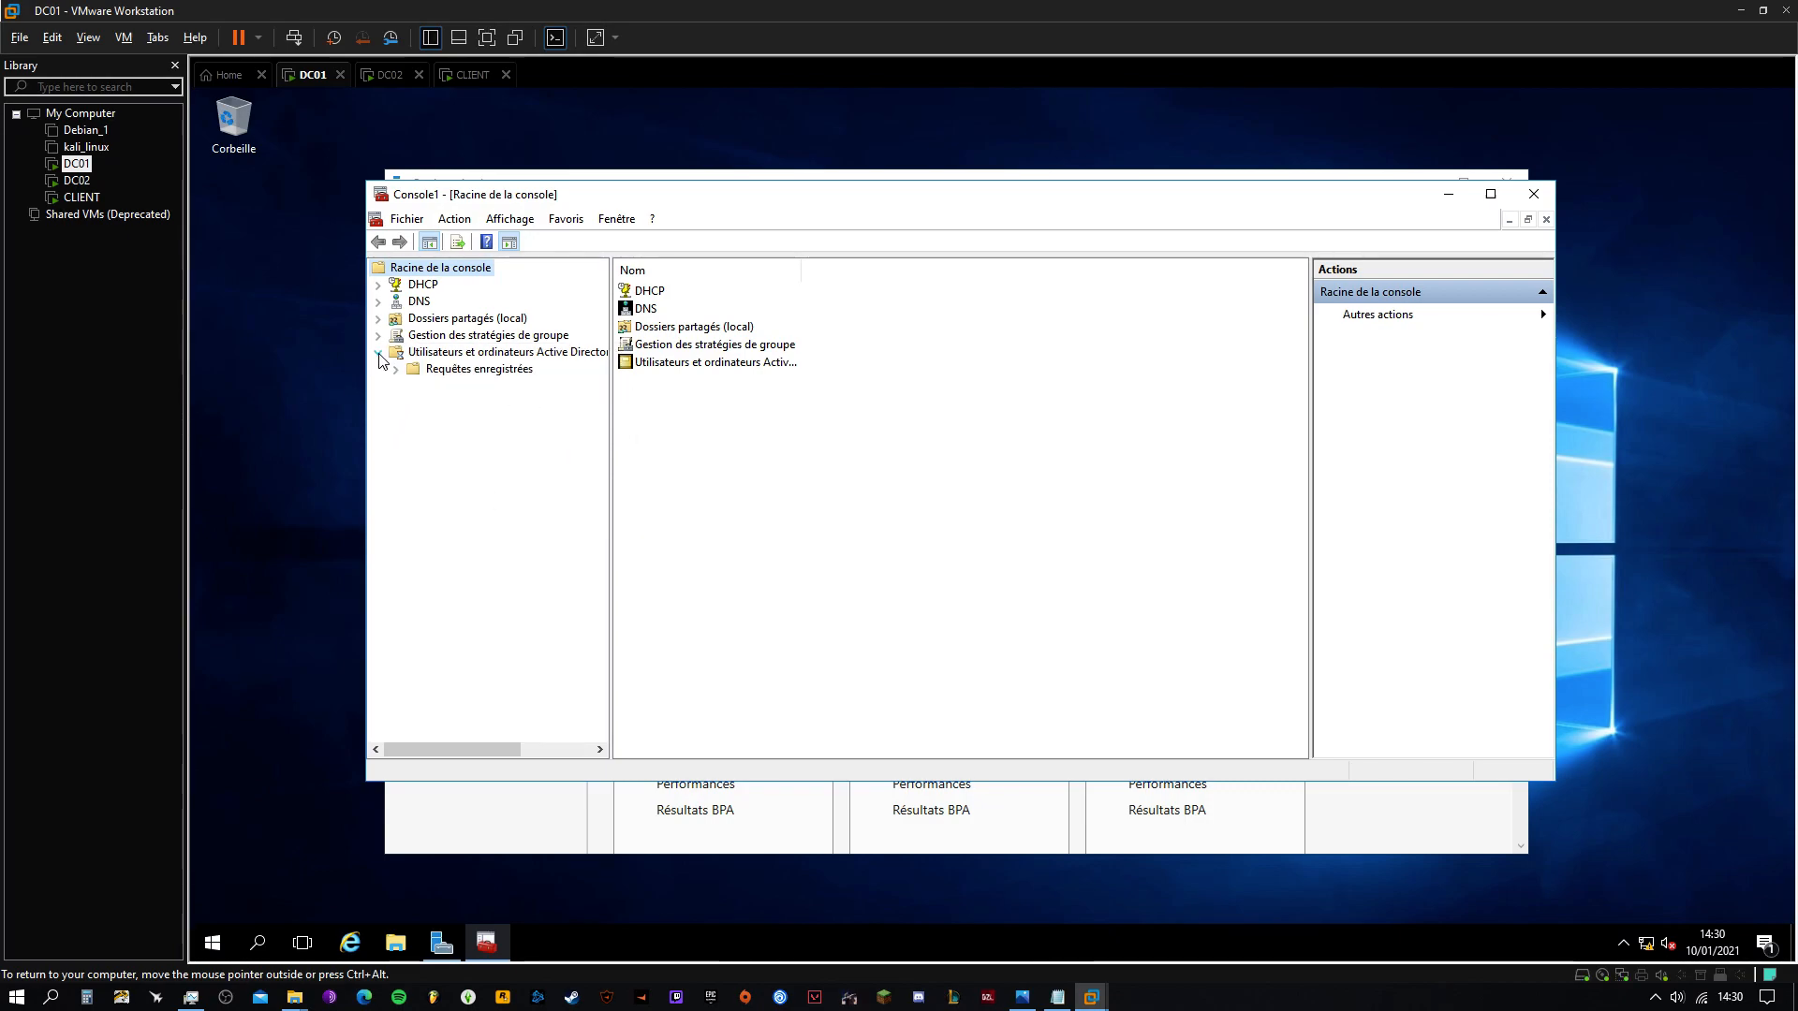
{"action": "left_click", "coordinate": [436, 489]}
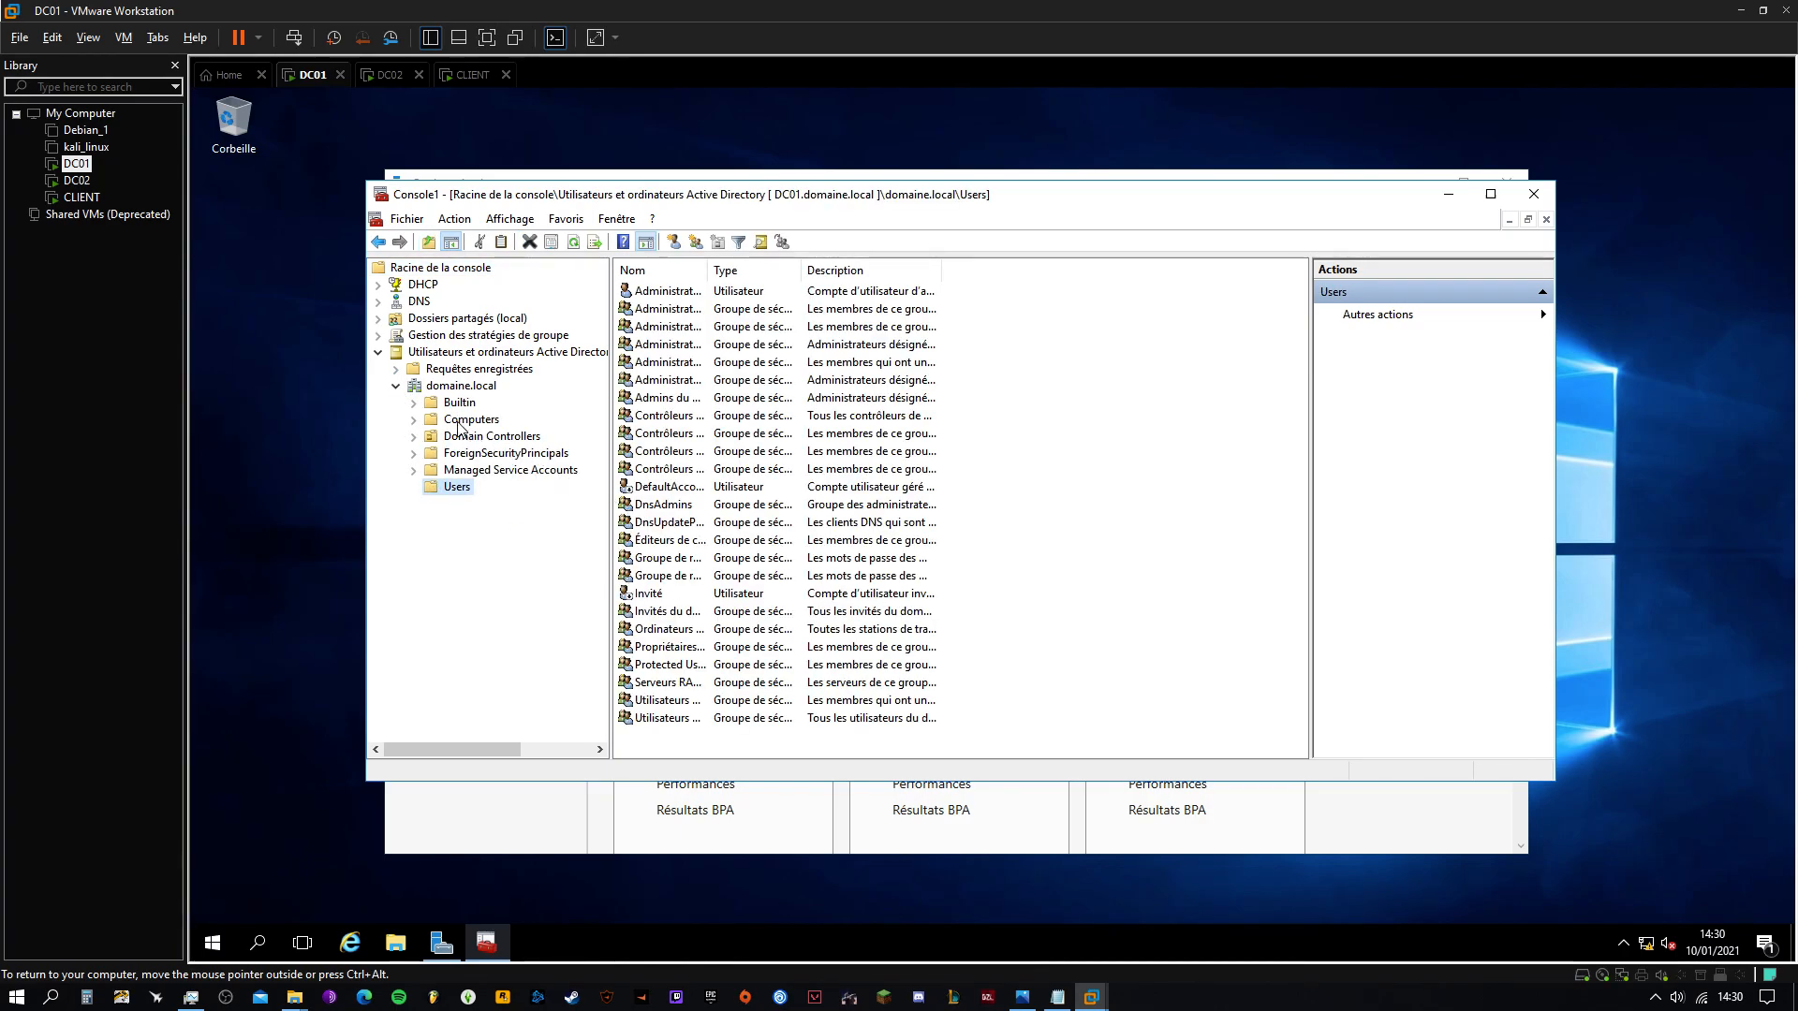
{"action": "left_click", "coordinate": [378, 300]}
{"action": "left_click", "coordinate": [436, 319]}
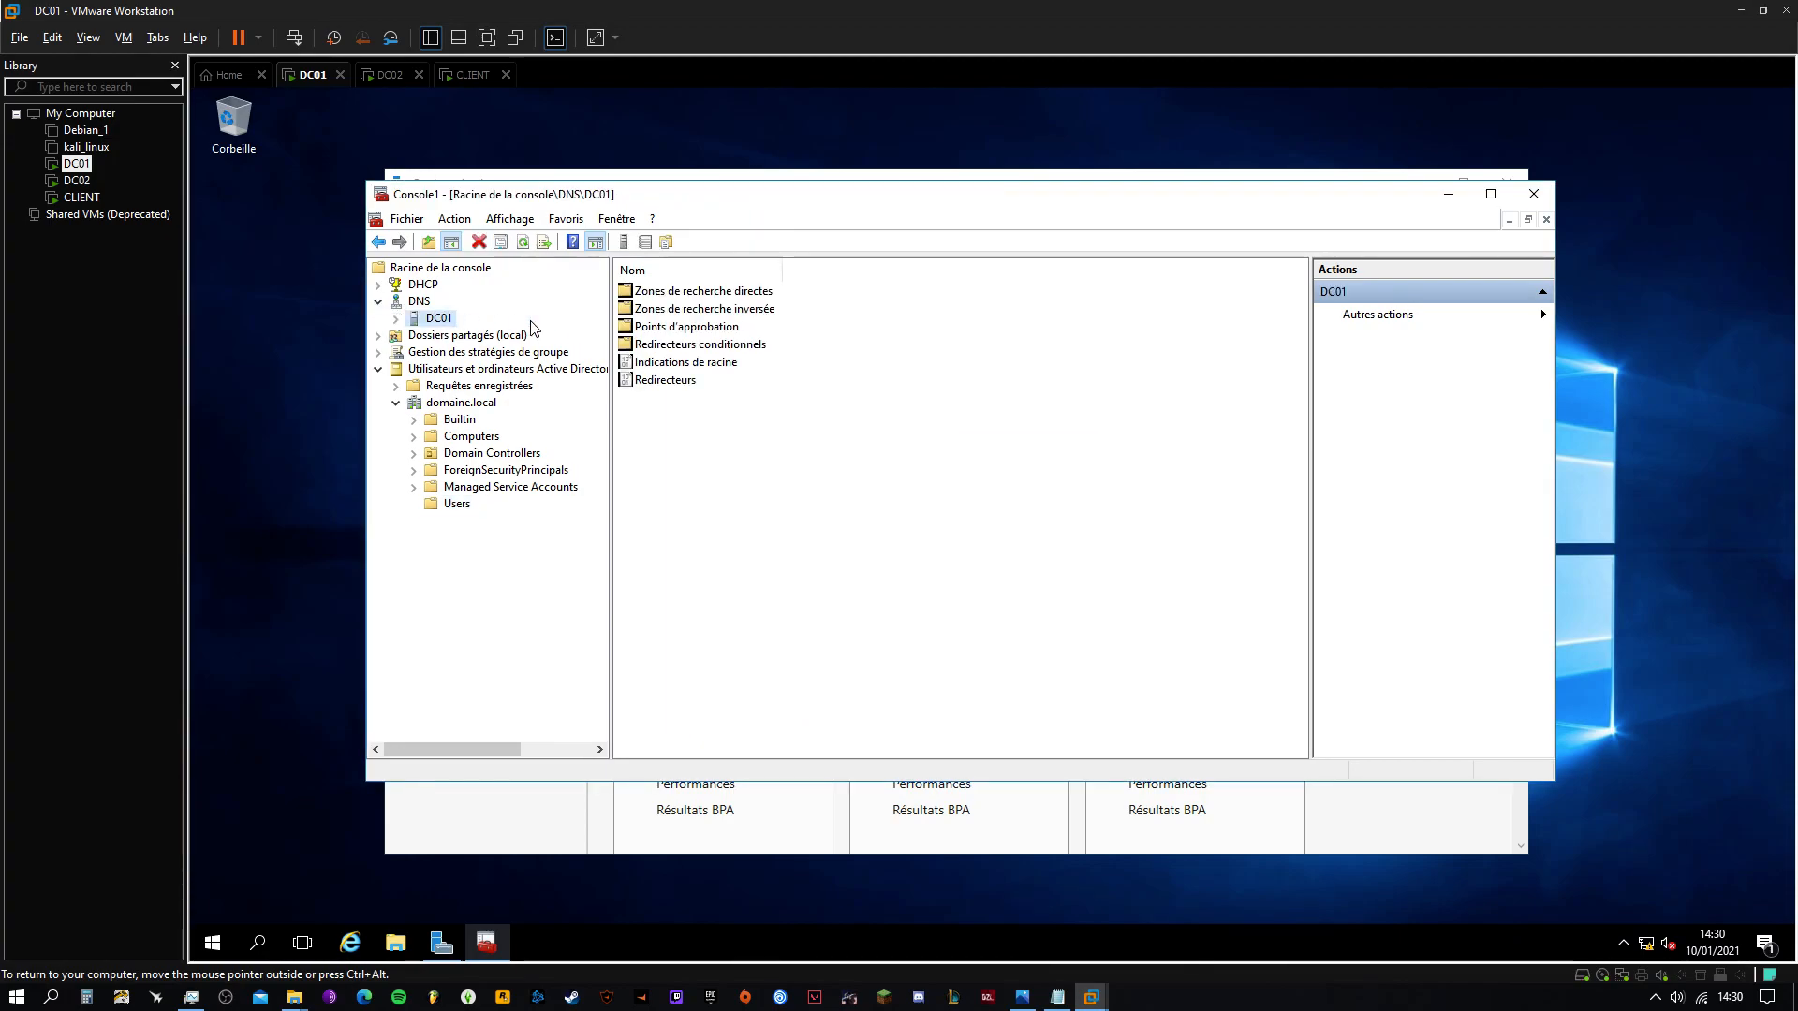
{"action": "left_click", "coordinate": [397, 319]}
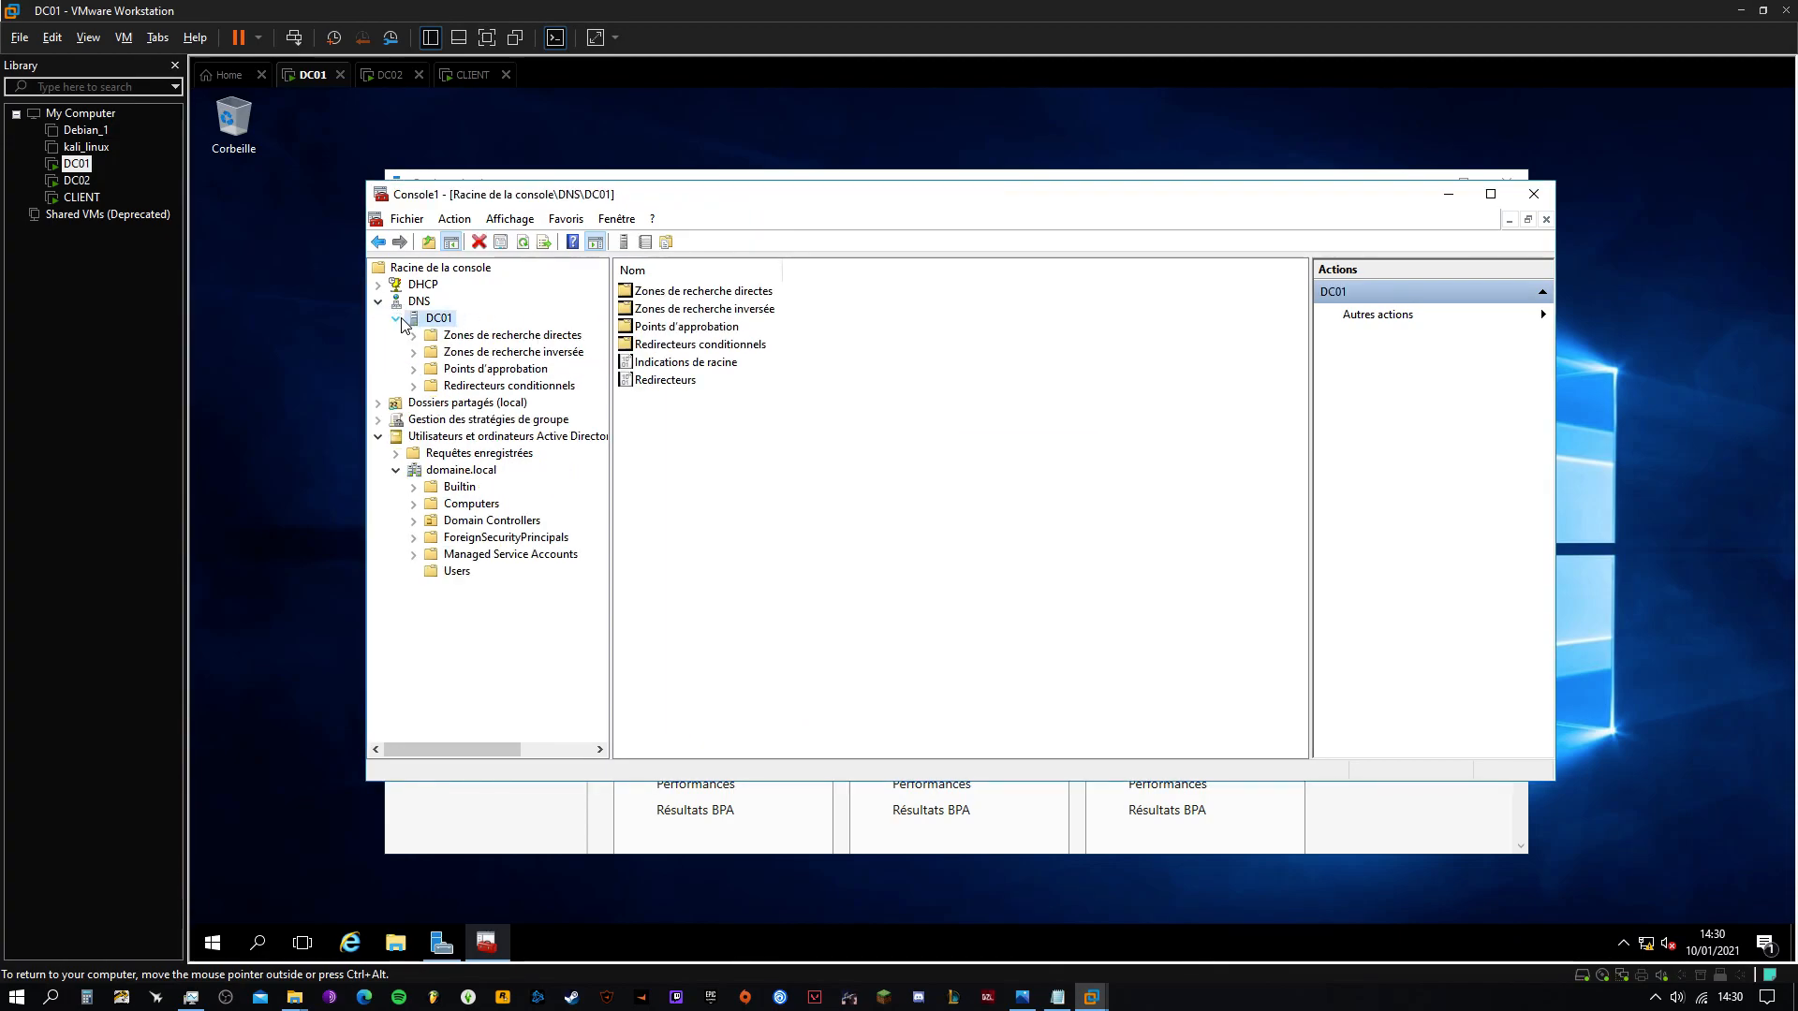
{"action": "double_click", "coordinate": [479, 335]}
{"action": "left_click", "coordinate": [489, 368]}
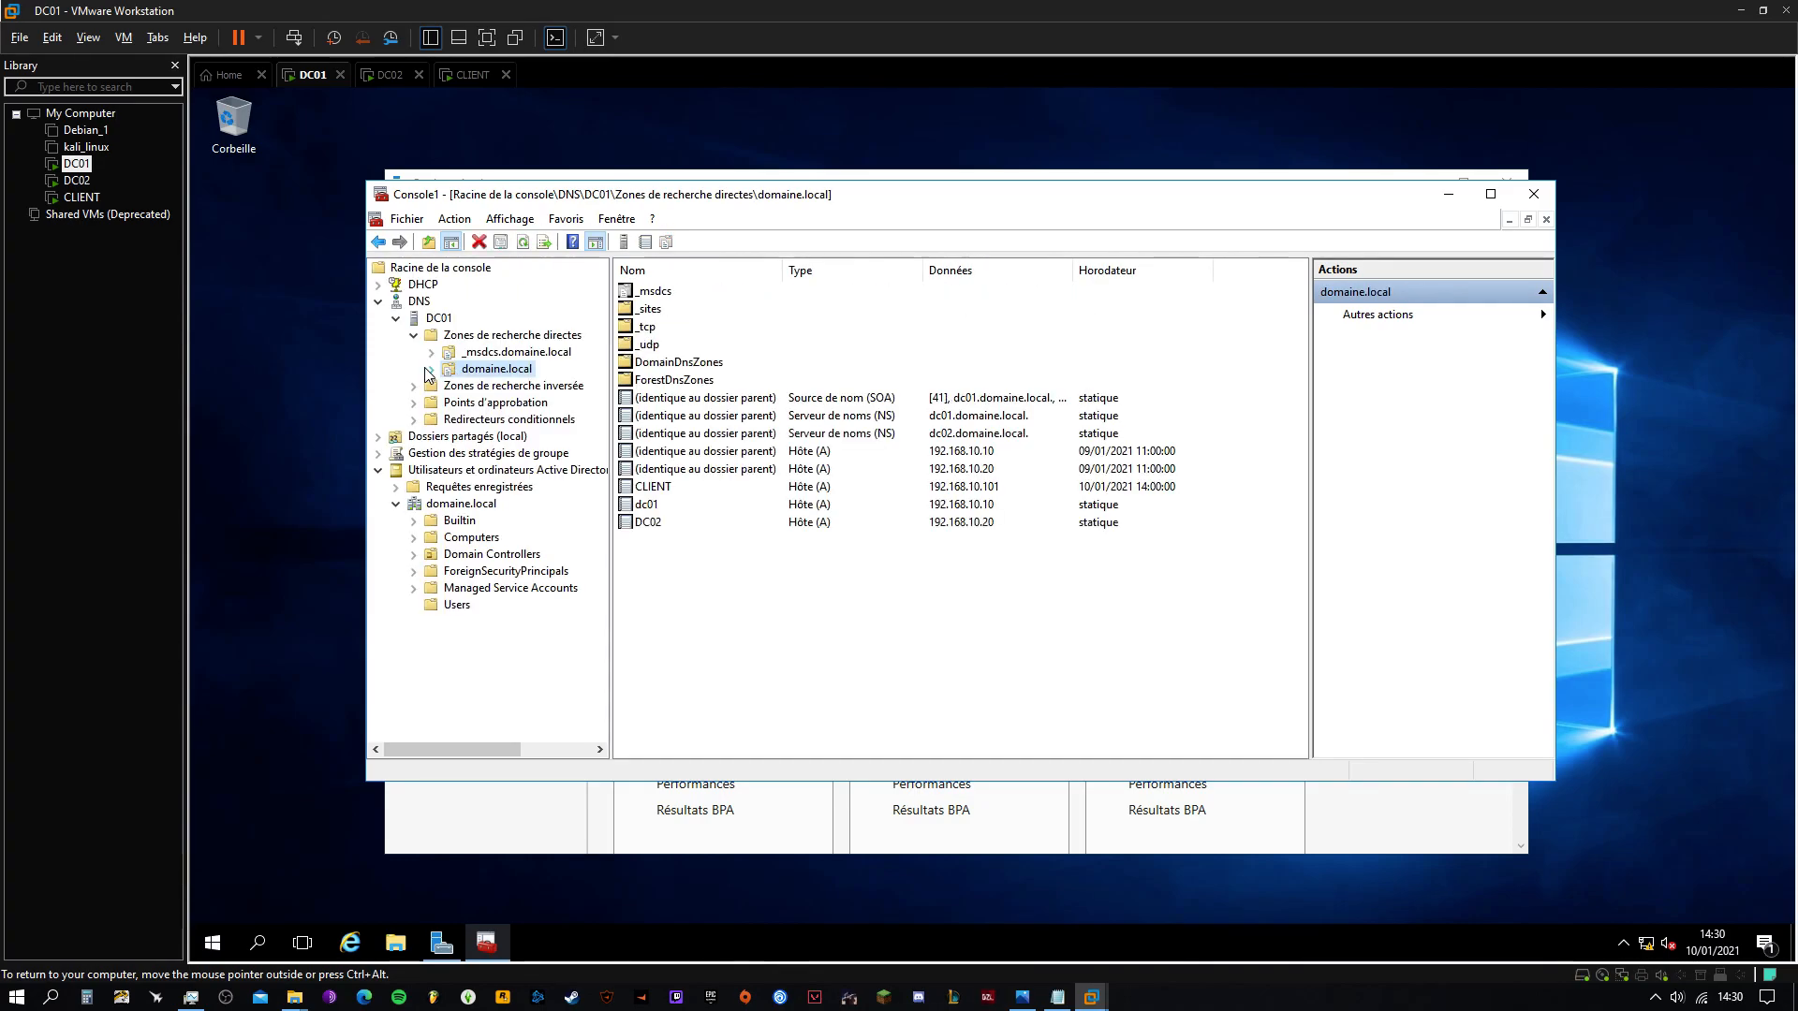
{"action": "left_click", "coordinate": [656, 522]}
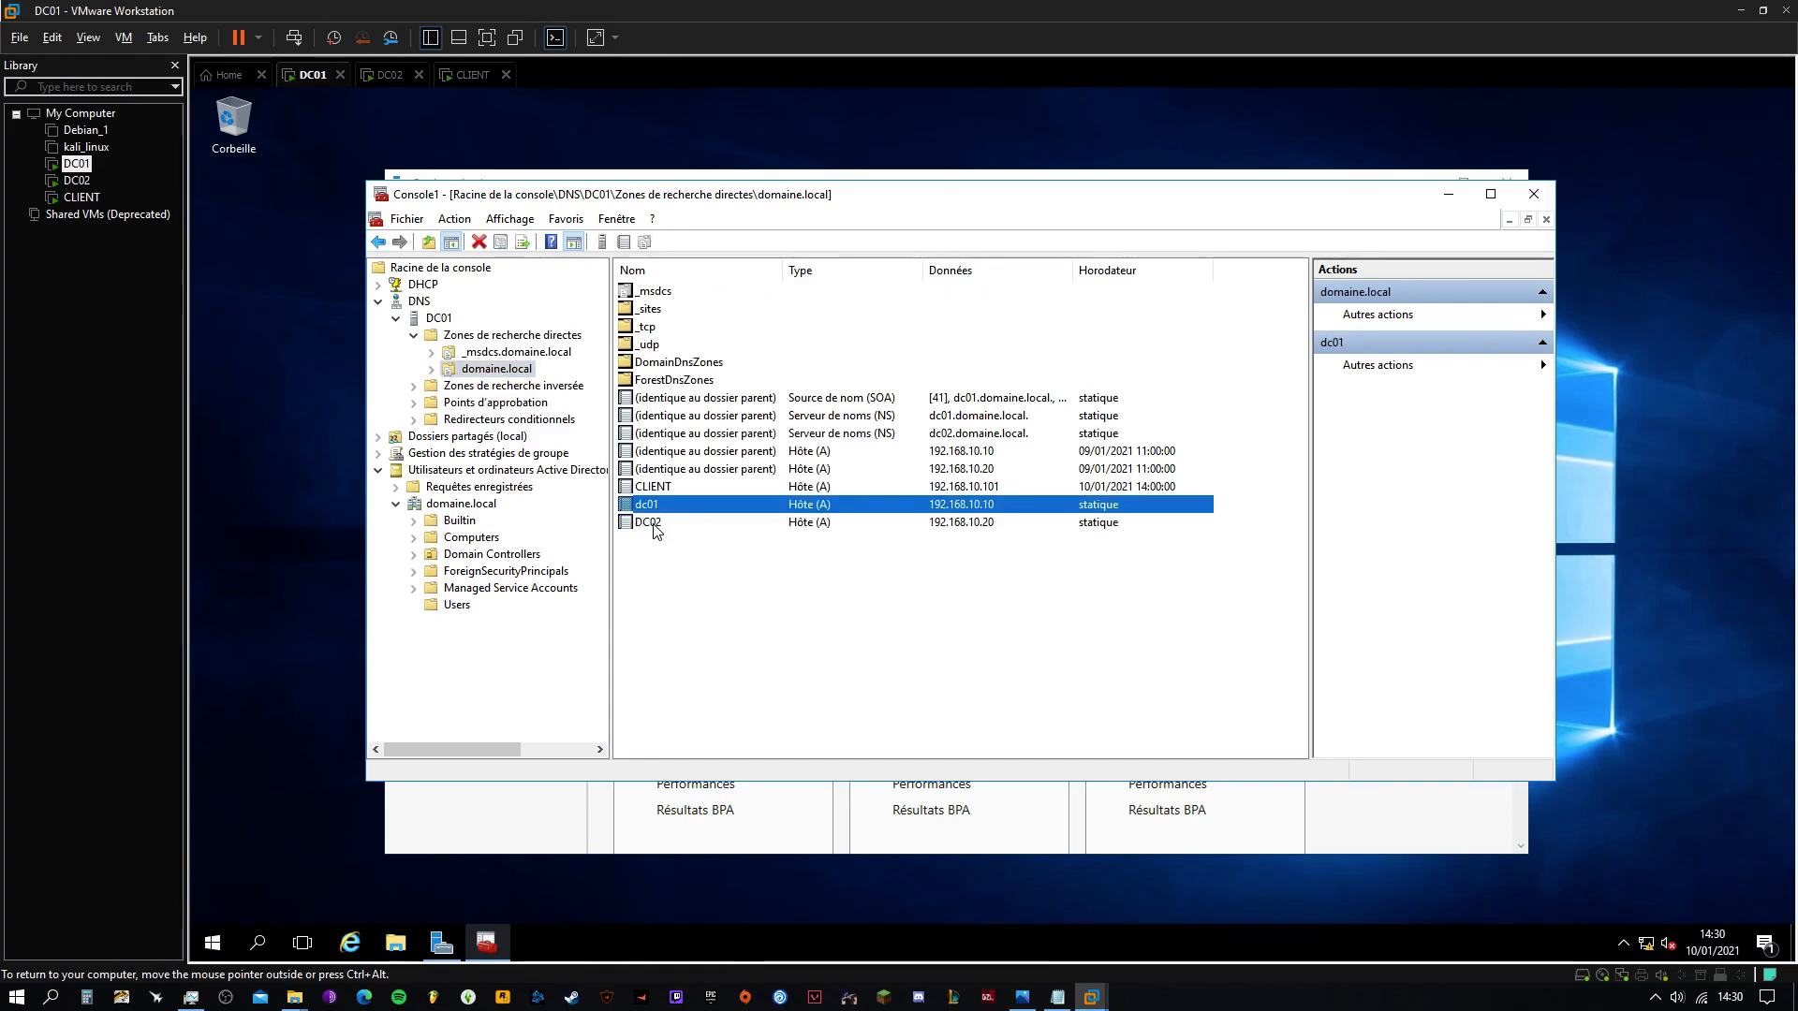
Open DHCP scope 192.168.10.0 under dc01.domaine.local > IPv4
{"action": "left_click", "coordinate": [378, 285]}
{"action": "double_click", "coordinate": [449, 302]}
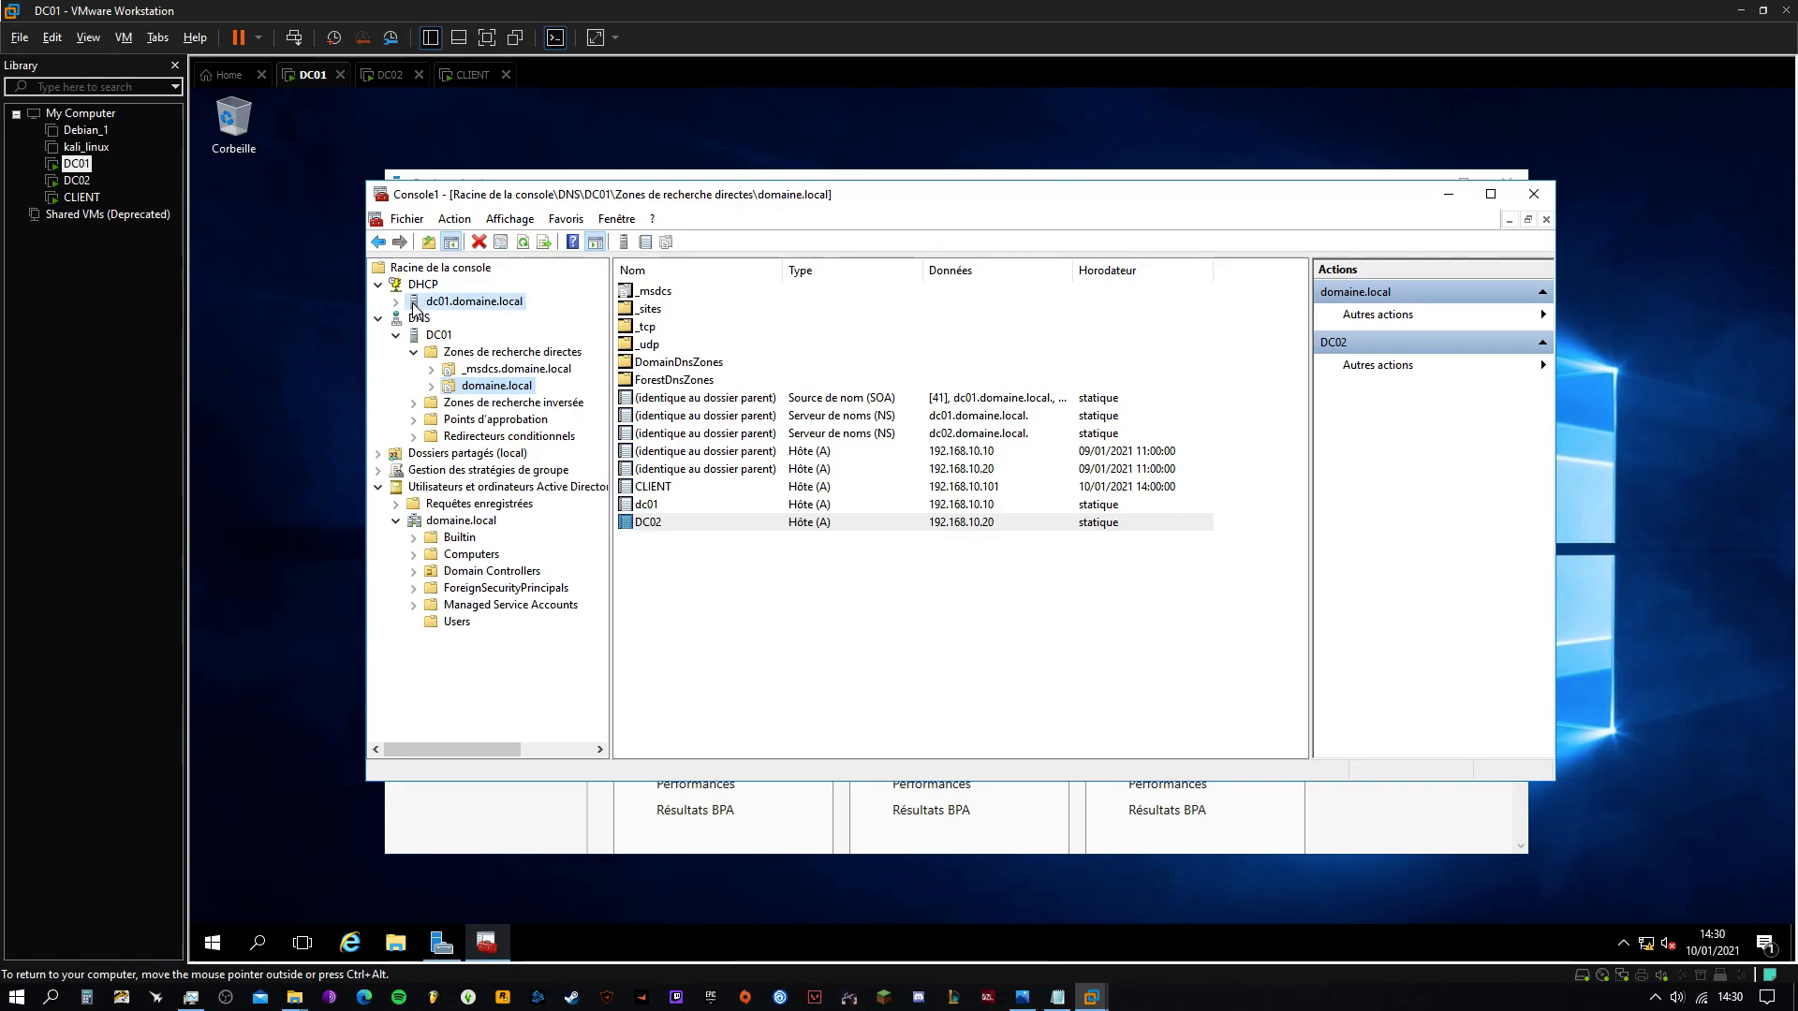
{"action": "double_click", "coordinate": [433, 321]}
{"action": "double_click", "coordinate": [525, 352]}
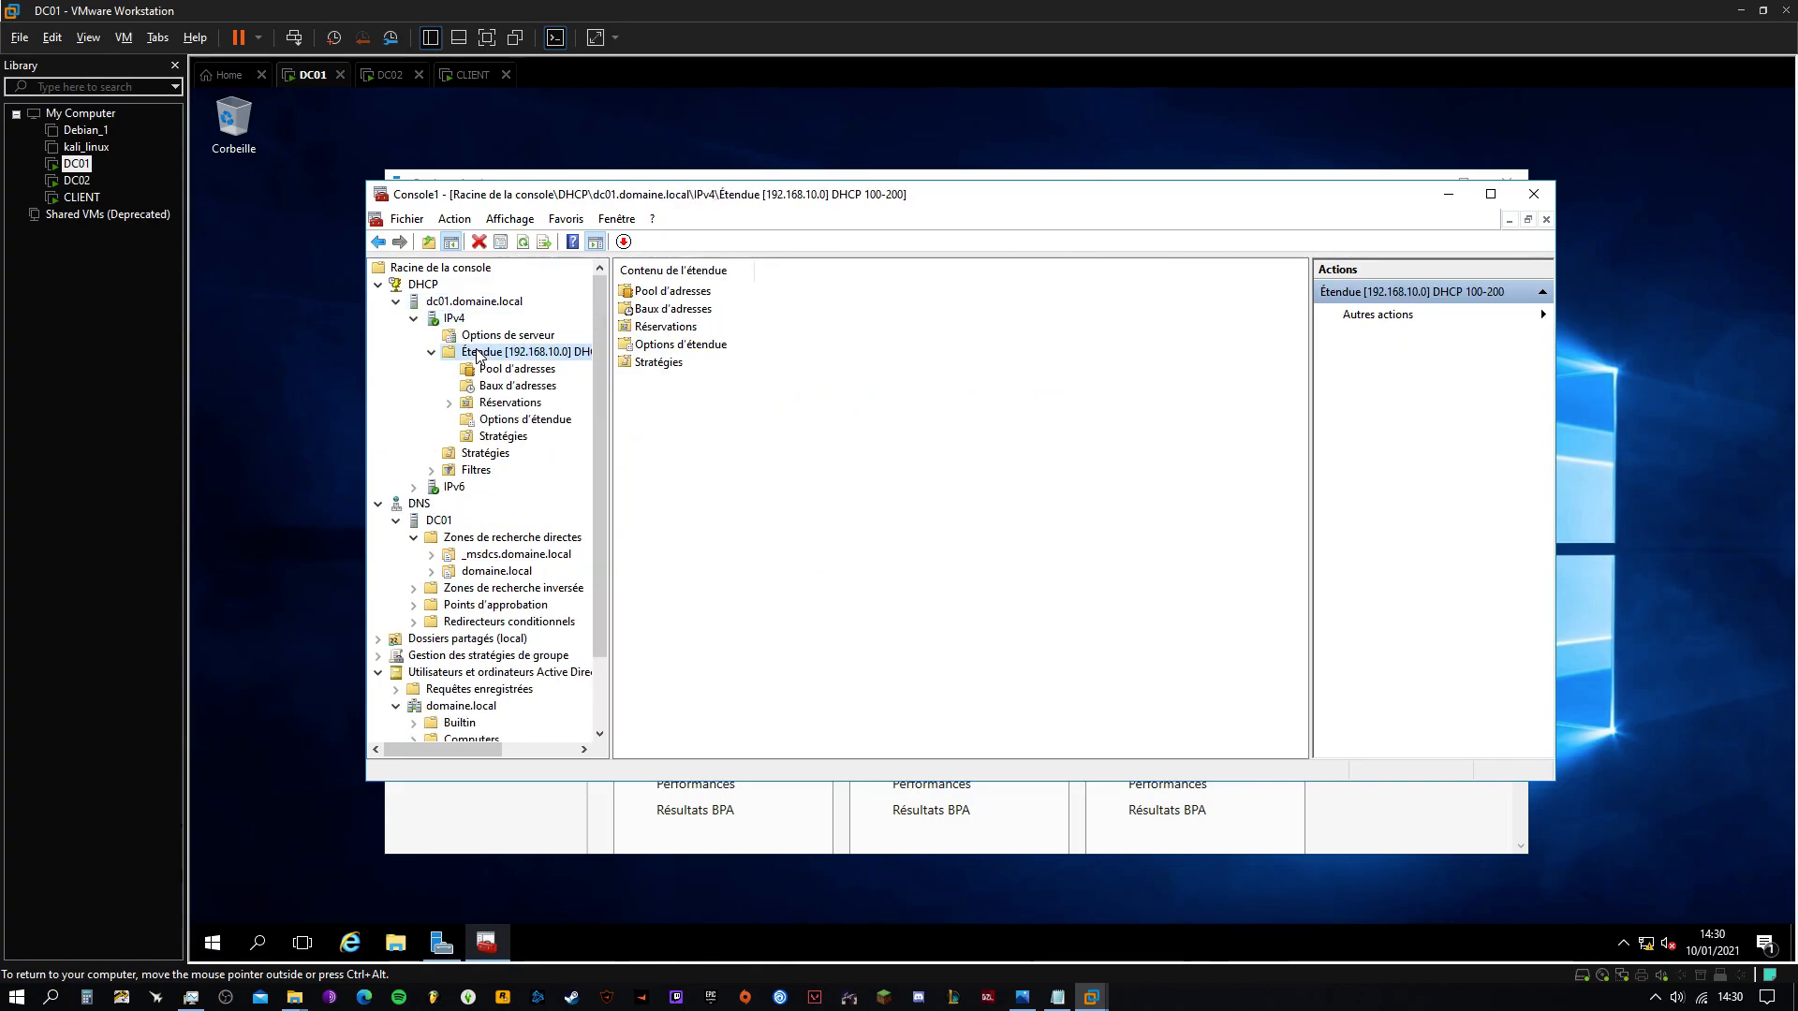
{"action": "mouse_move", "coordinate": [602, 538]}
{"action": "left_mouse_down"}
{"action": "mouse_move", "coordinate": [597, 449]}
{"action": "mouse_move", "coordinate": [599, 562]}
{"action": "left_mouse_up"}
Open the standalone DHCP console from Server Manager's Outils, enlarge it, then close it
{"action": "left_click", "coordinate": [524, 815]}
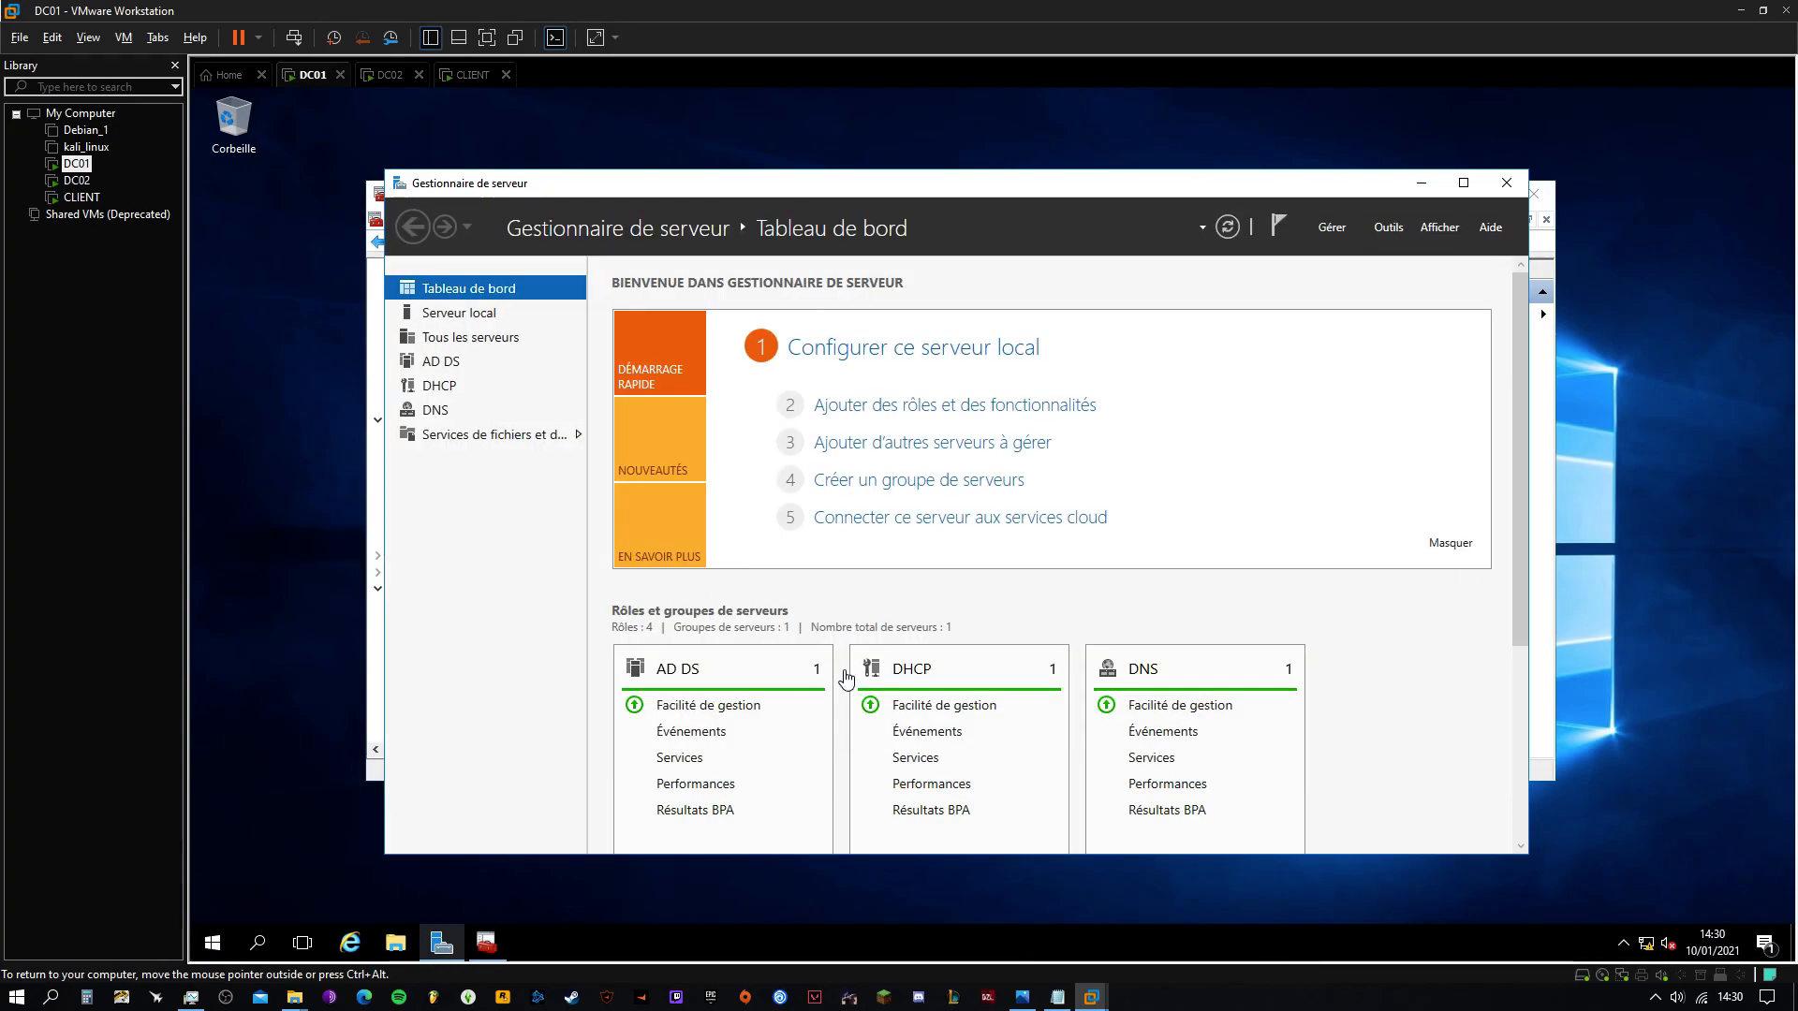
{"action": "left_click", "coordinate": [1388, 226]}
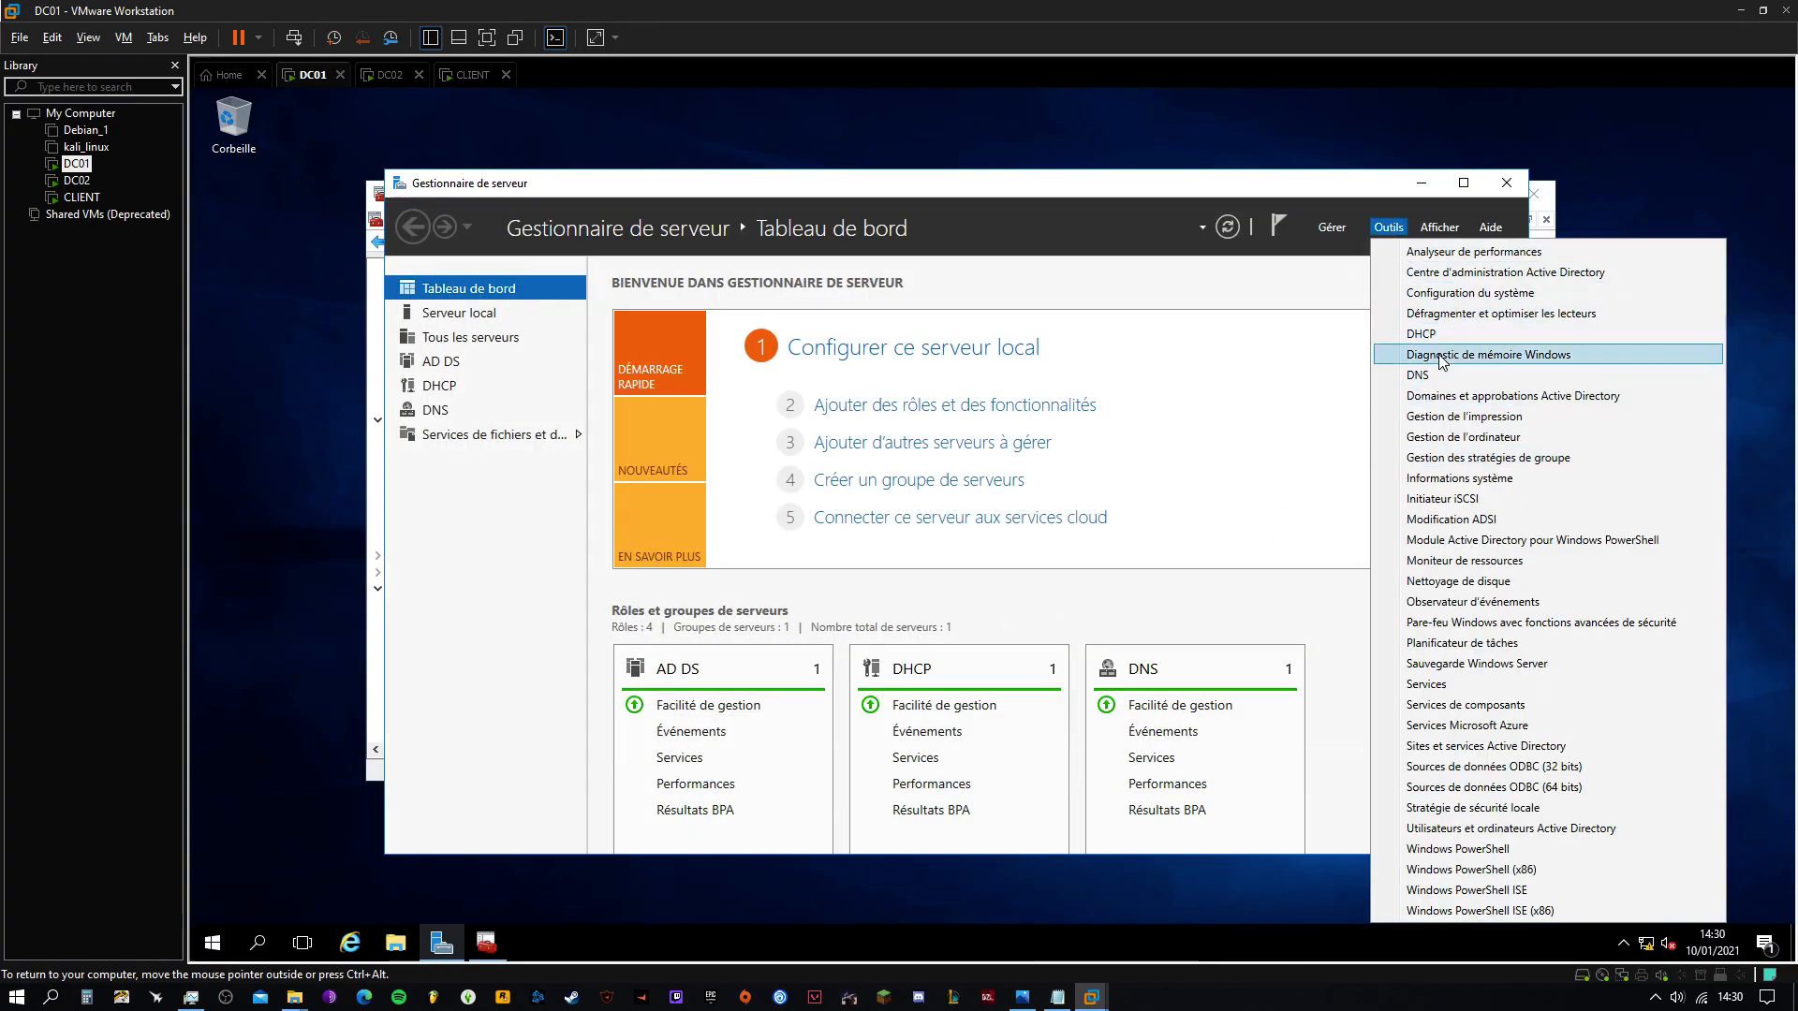
{"action": "left_click", "coordinate": [1420, 334]}
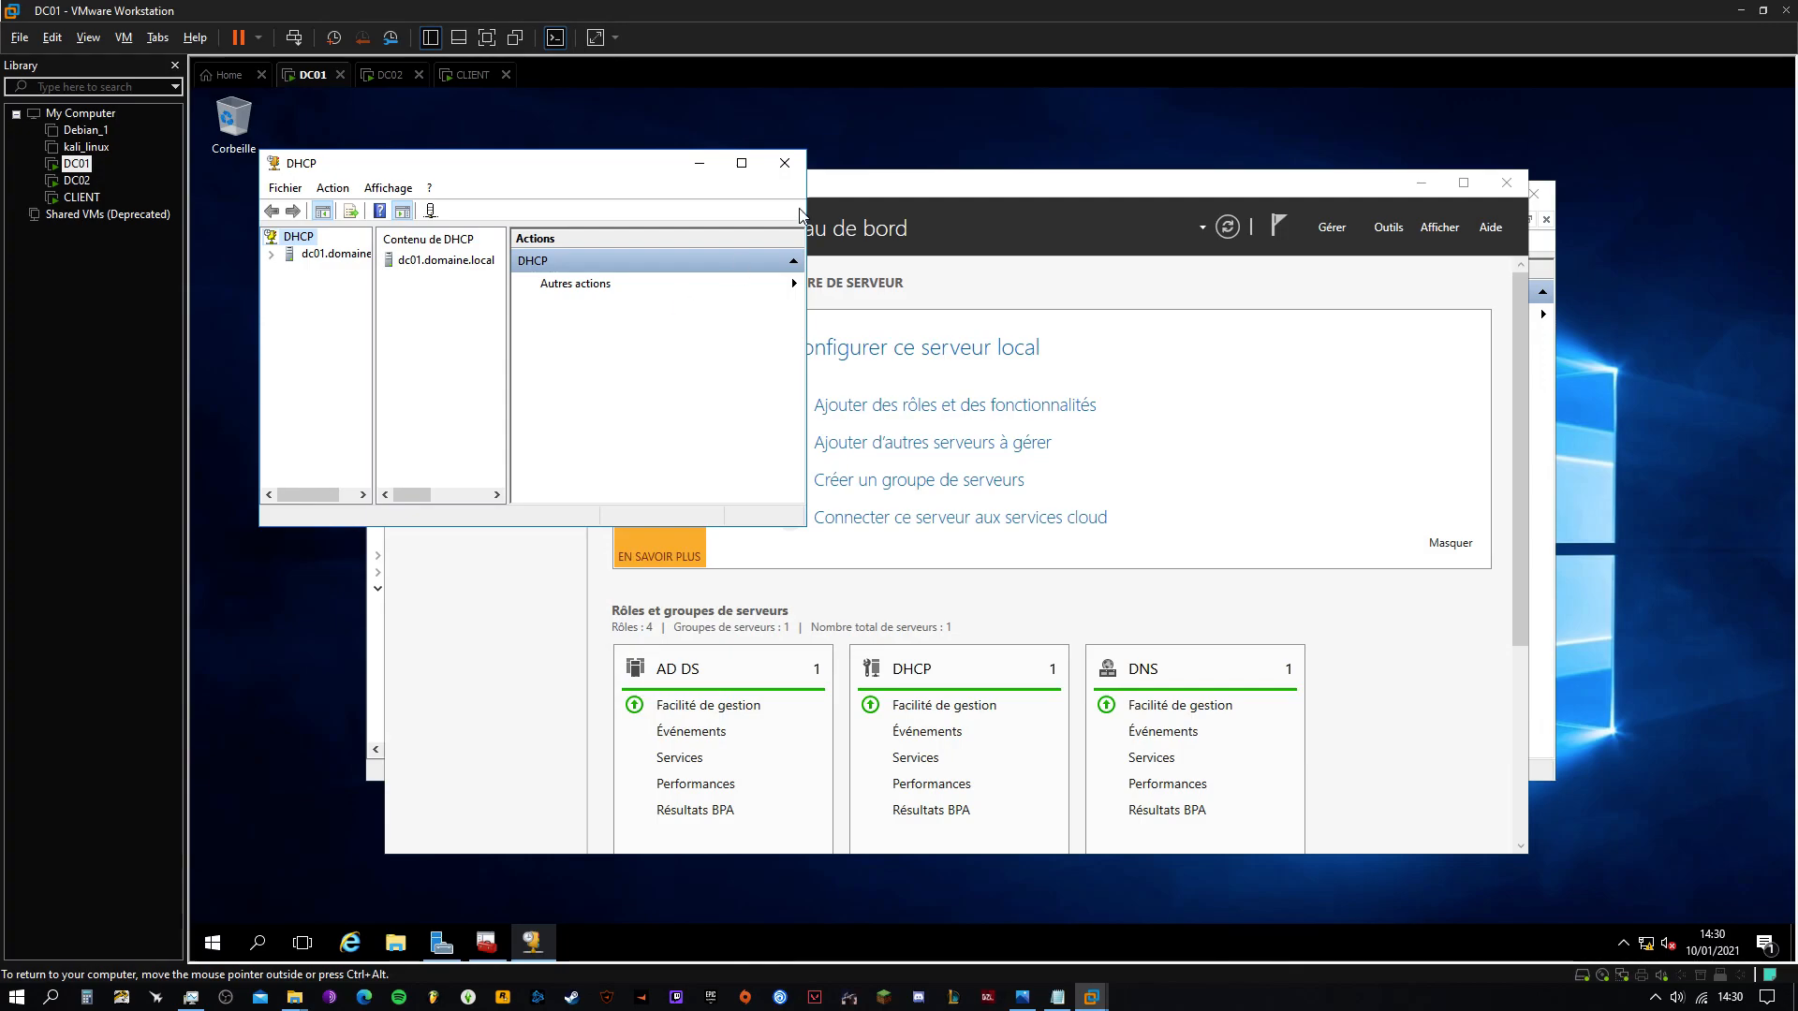
{"action": "left_click_drag", "start_coordinate": [807, 526], "coordinate": [1513, 802]}
{"action": "left_click_drag", "start_coordinate": [375, 377], "coordinate": [500, 379]}
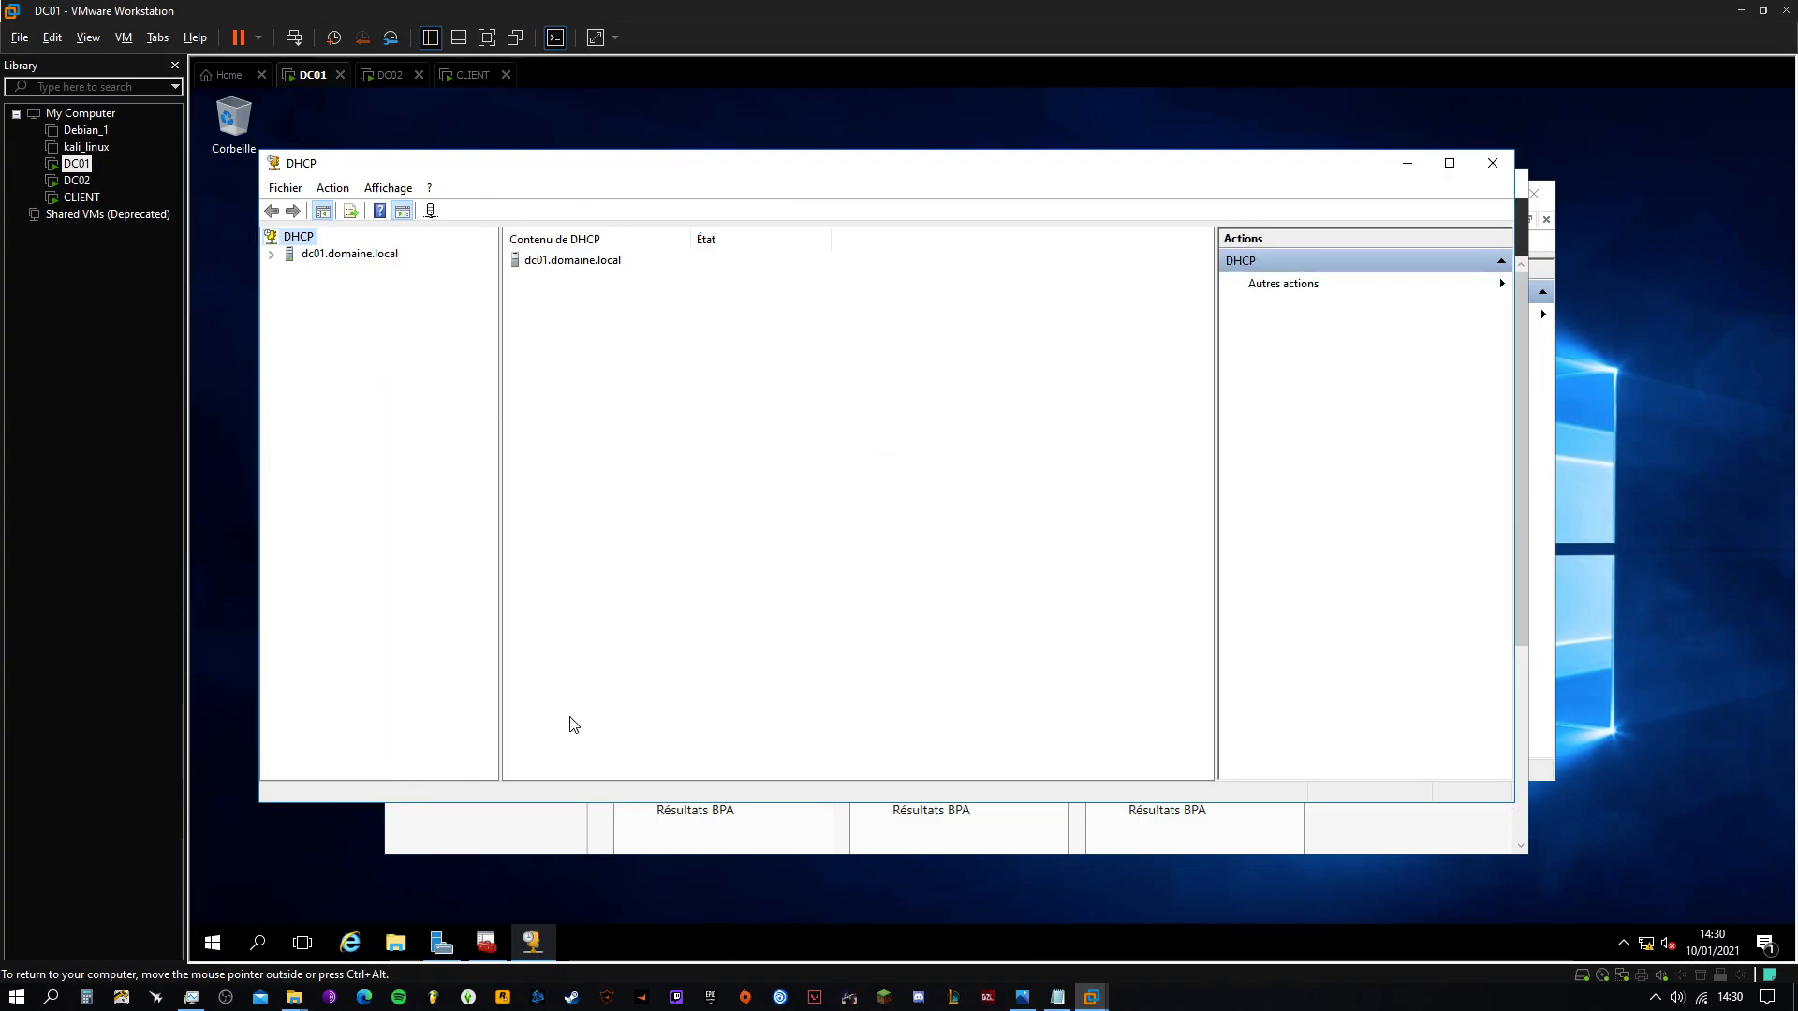
{"action": "left_click", "coordinate": [495, 944]}
{"action": "left_click_drag", "start_coordinate": [1362, 181], "coordinate": [1356, 203]}
{"action": "left_click", "coordinate": [1490, 164]}
Save Console1 as a console file on the Bureau (desktop)
{"action": "left_click", "coordinate": [408, 240]}
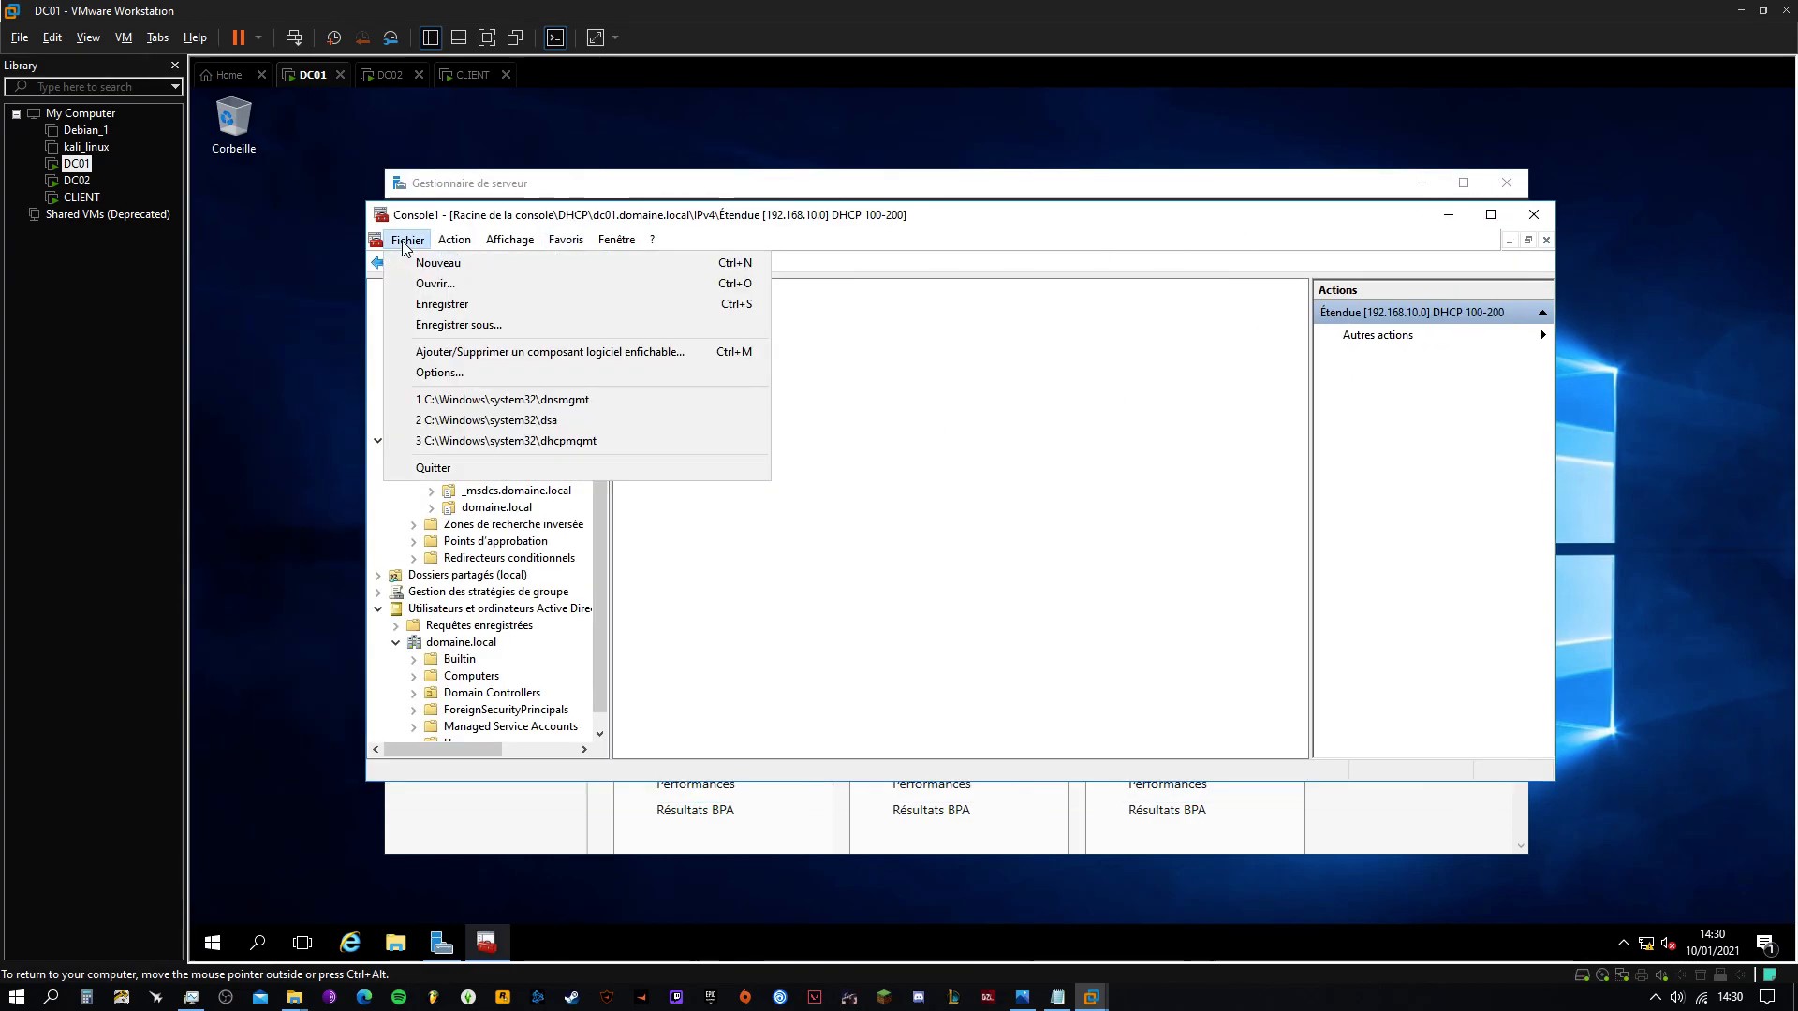
{"action": "left_click", "coordinate": [442, 304]}
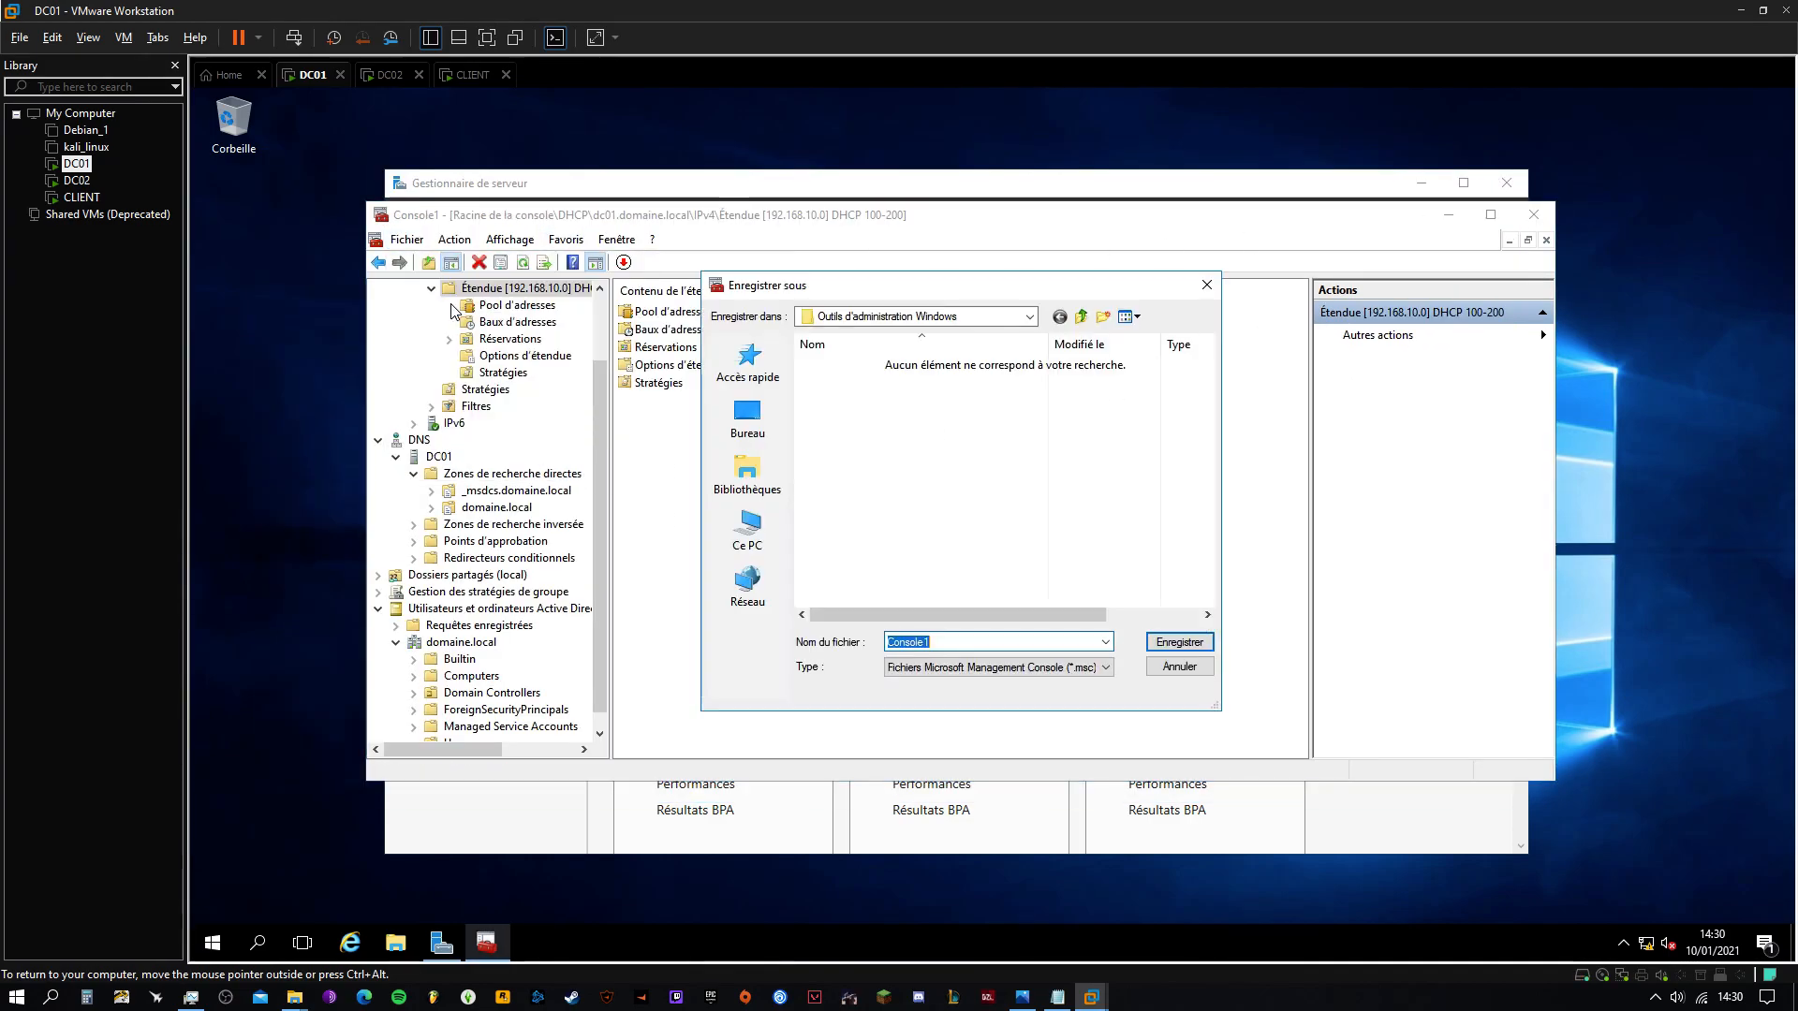
{"action": "left_click", "coordinate": [747, 417]}
{"action": "left_click", "coordinate": [1177, 642]}
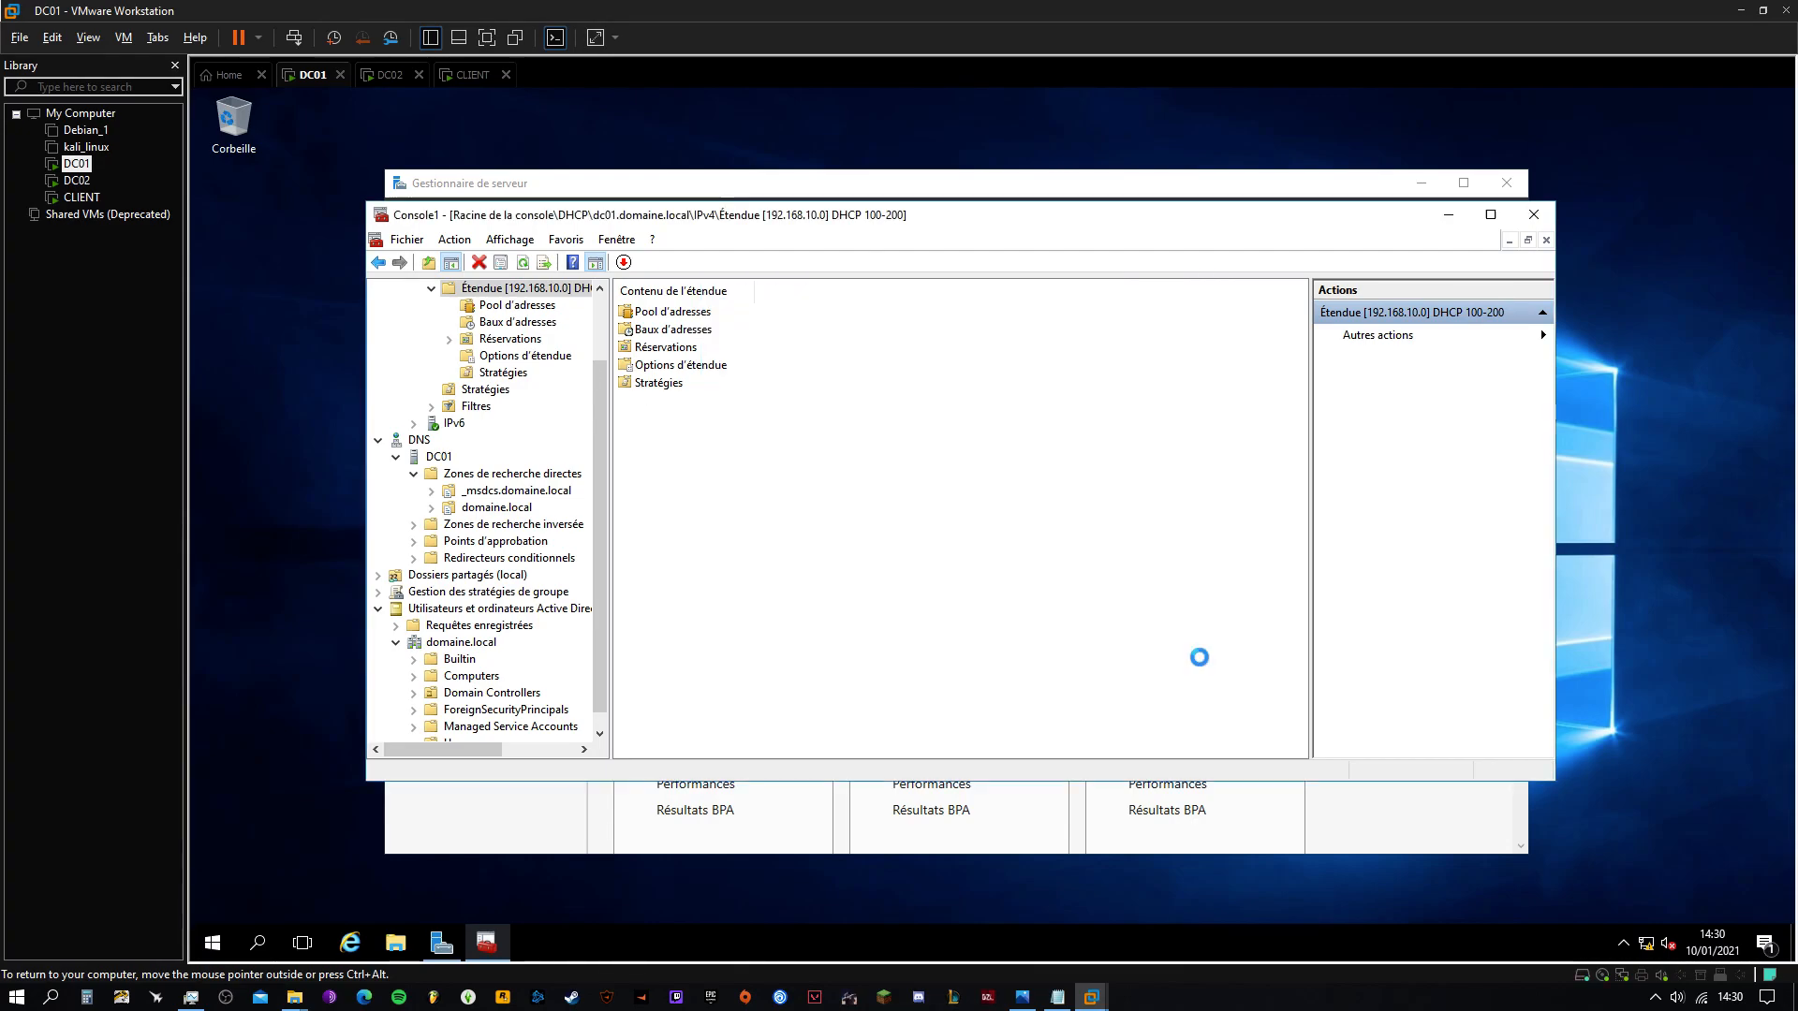
Close Console1, reopen it from its desktop icon, and copy that icon
{"action": "left_click", "coordinate": [1534, 214]}
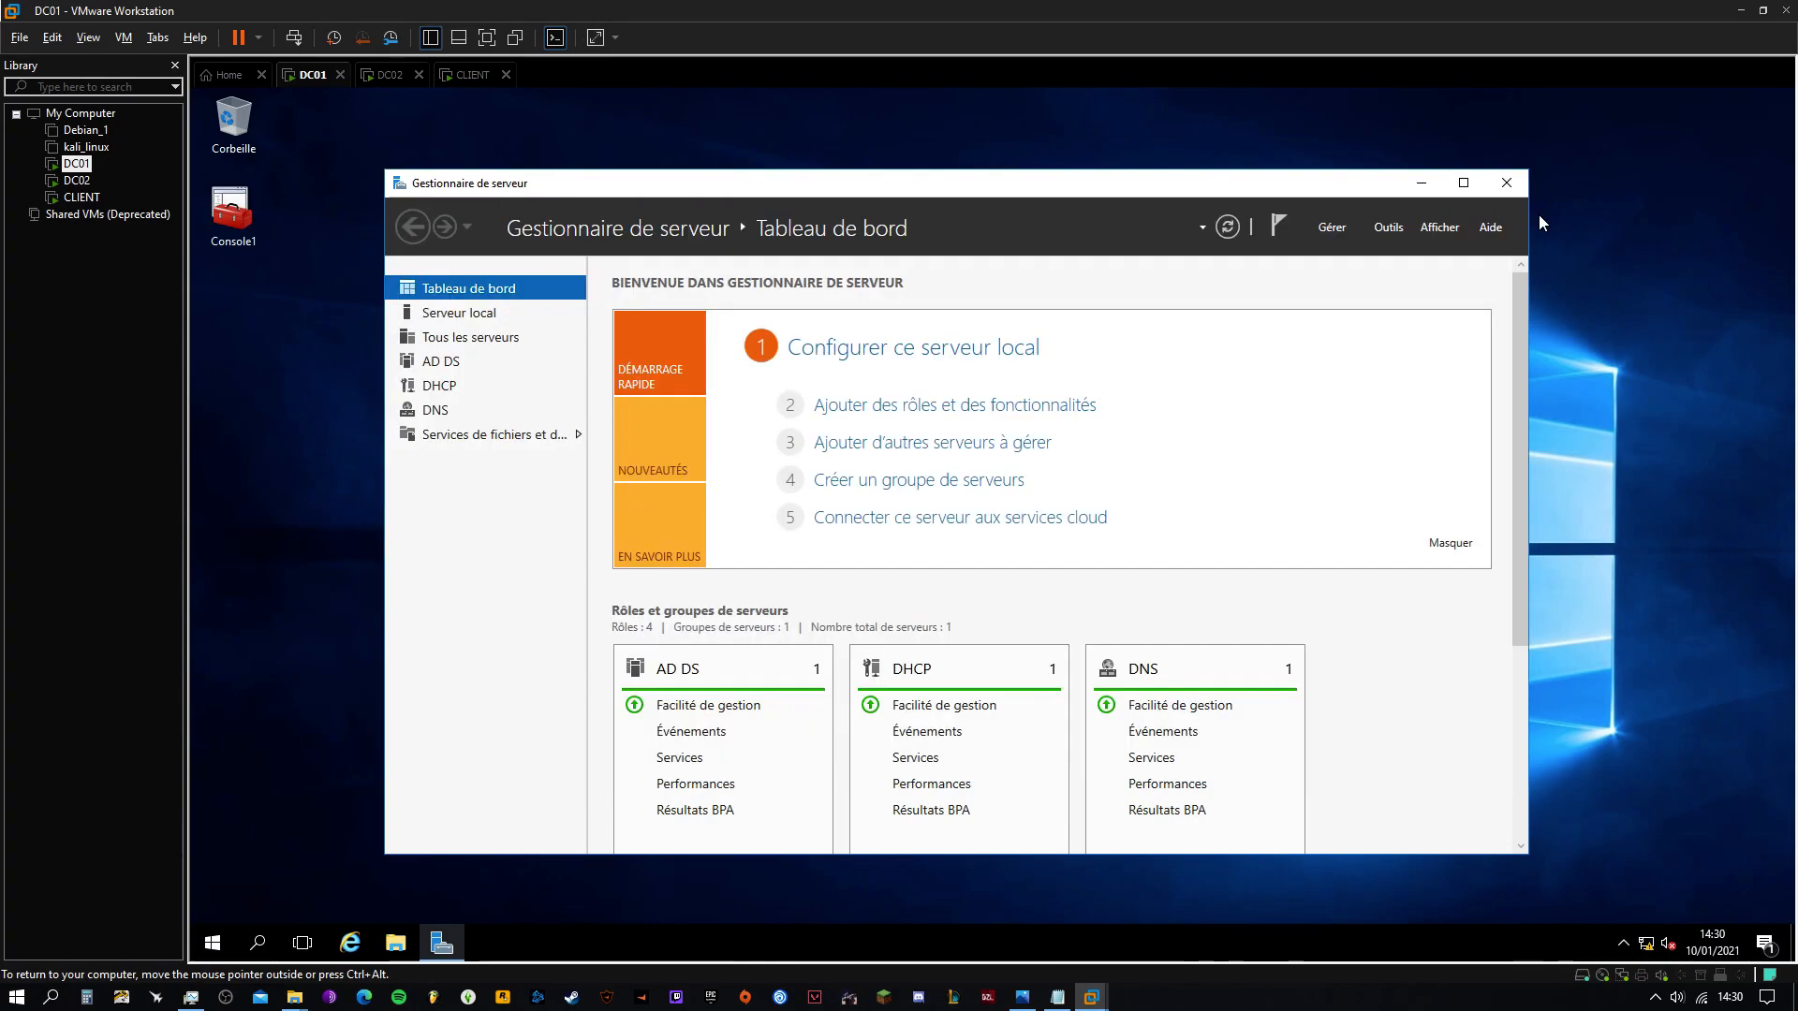
{"action": "double_click", "coordinate": [224, 213]}
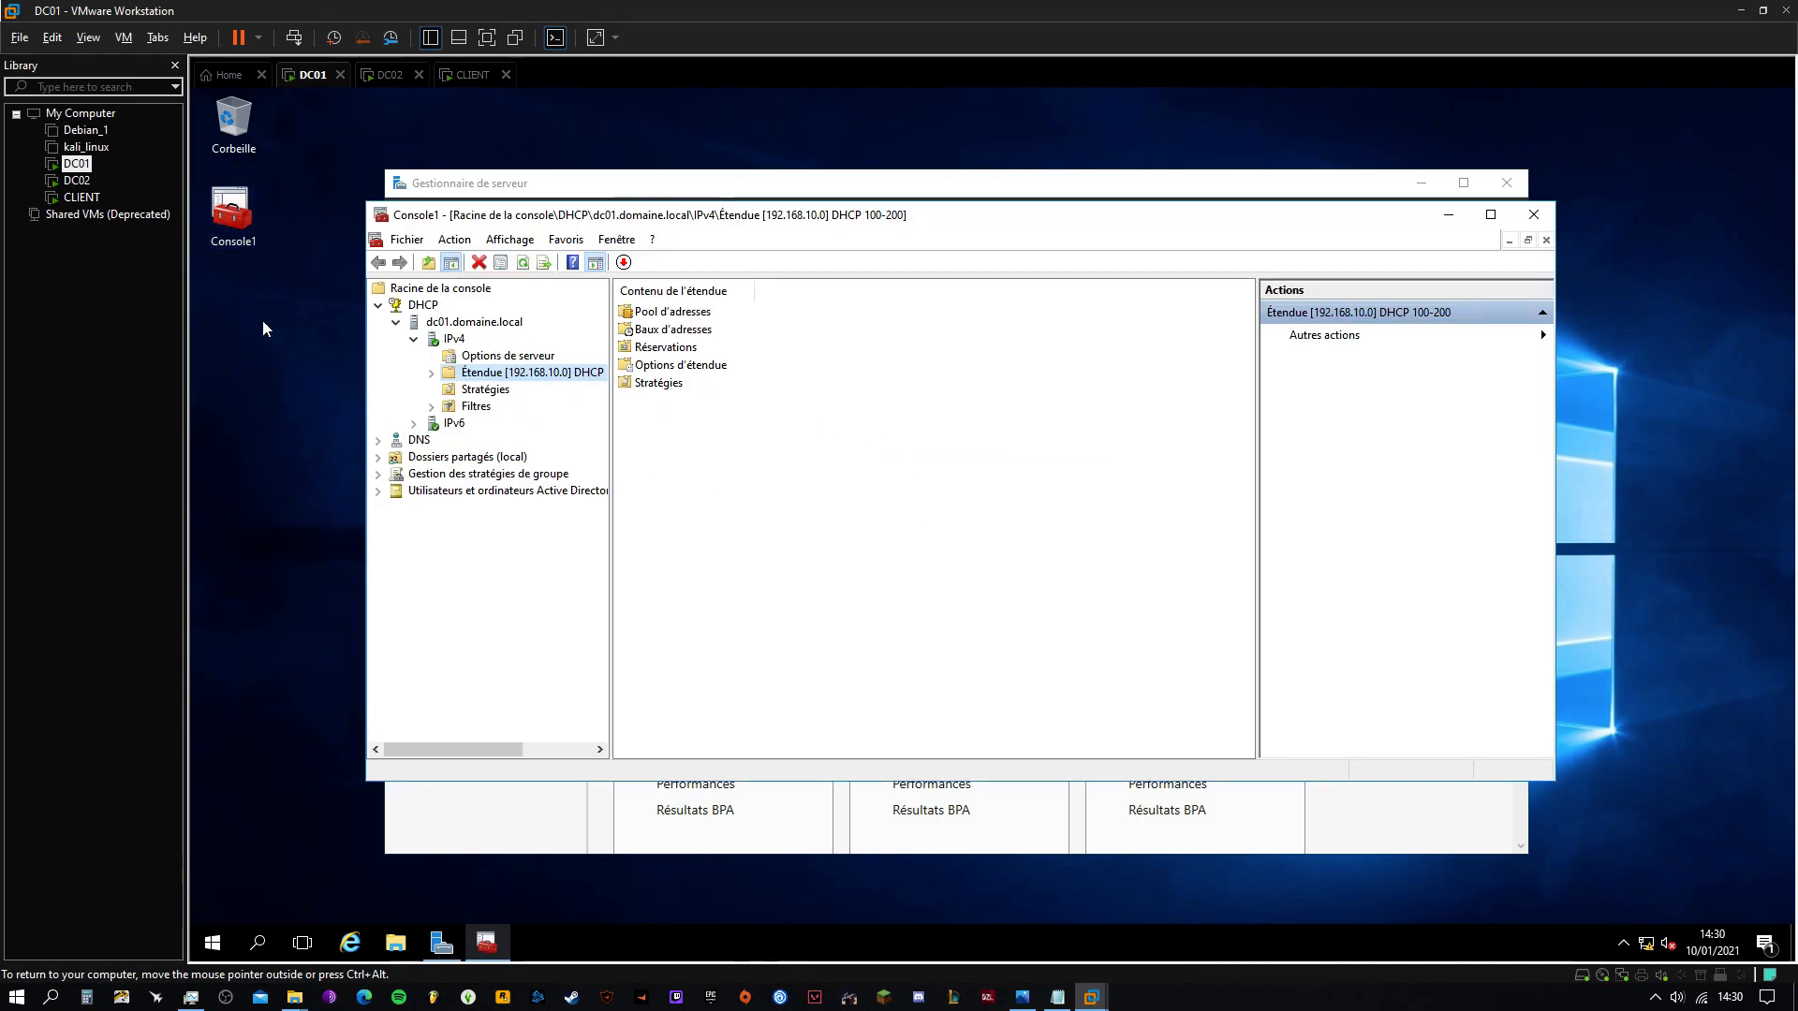
{"action": "left_click", "coordinate": [232, 215]}
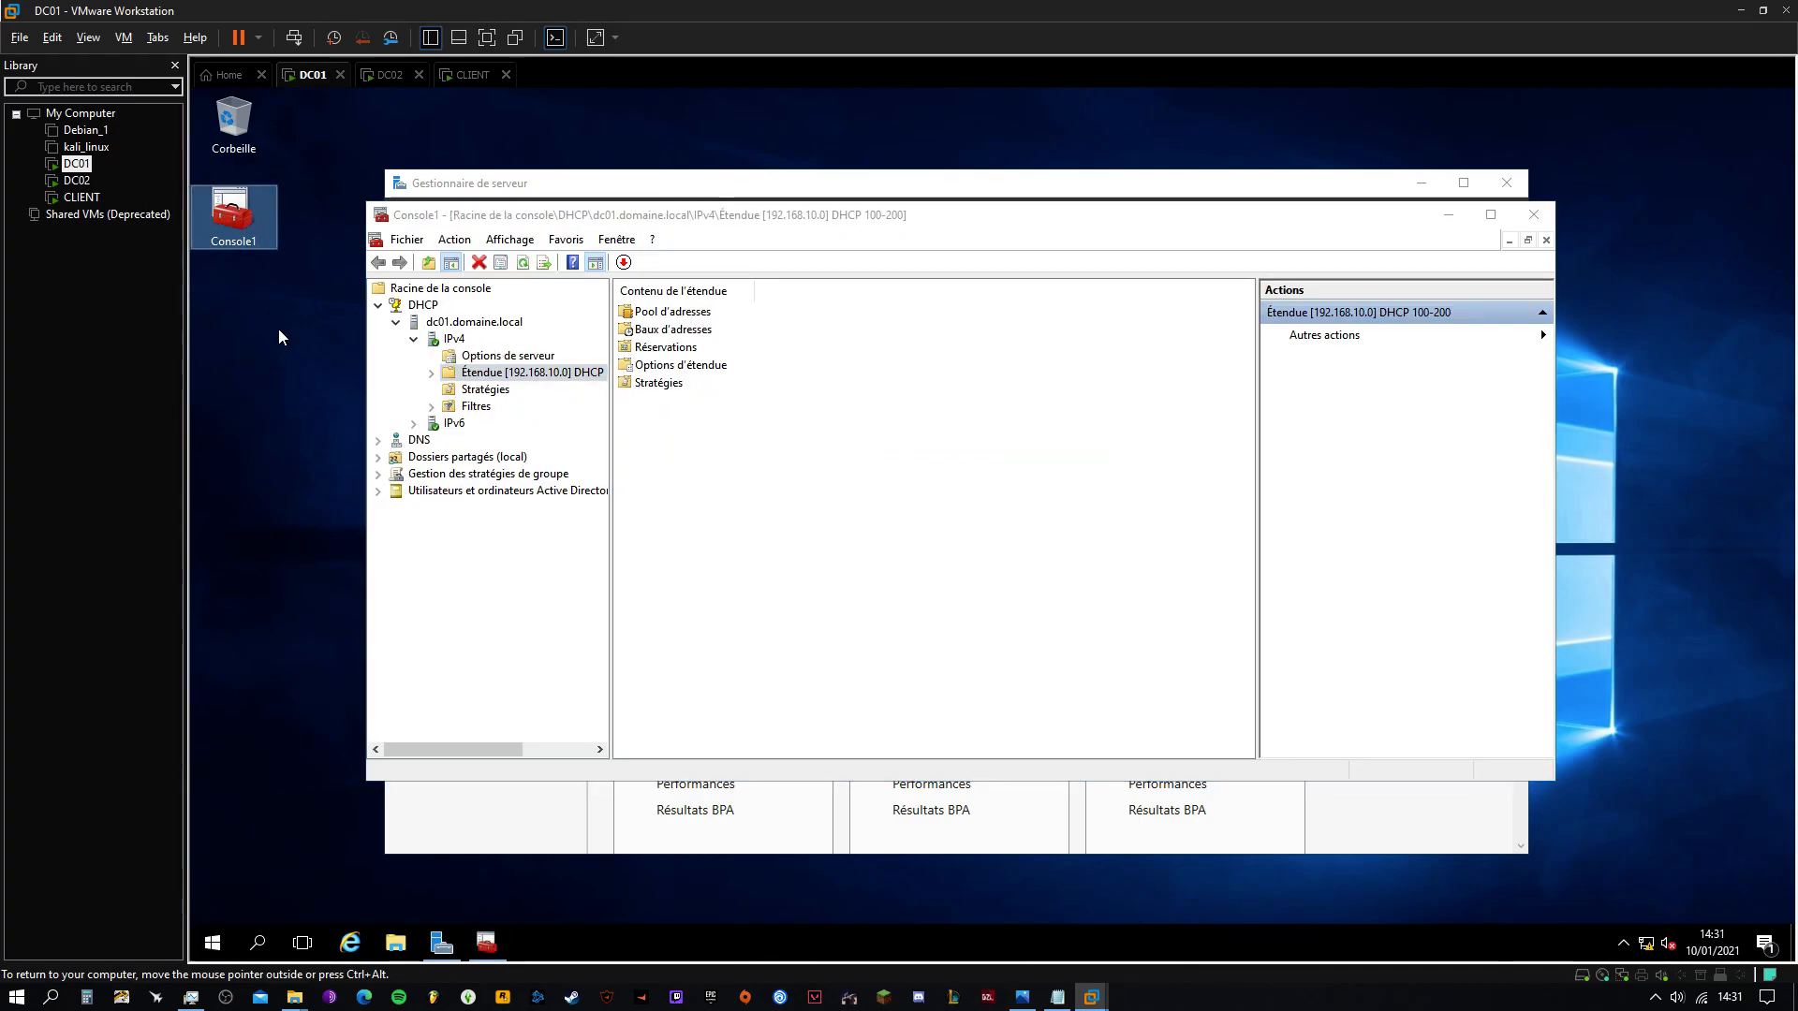
{"action": "right_click", "coordinate": [233, 223]}
{"action": "left_click", "coordinate": [293, 481]}
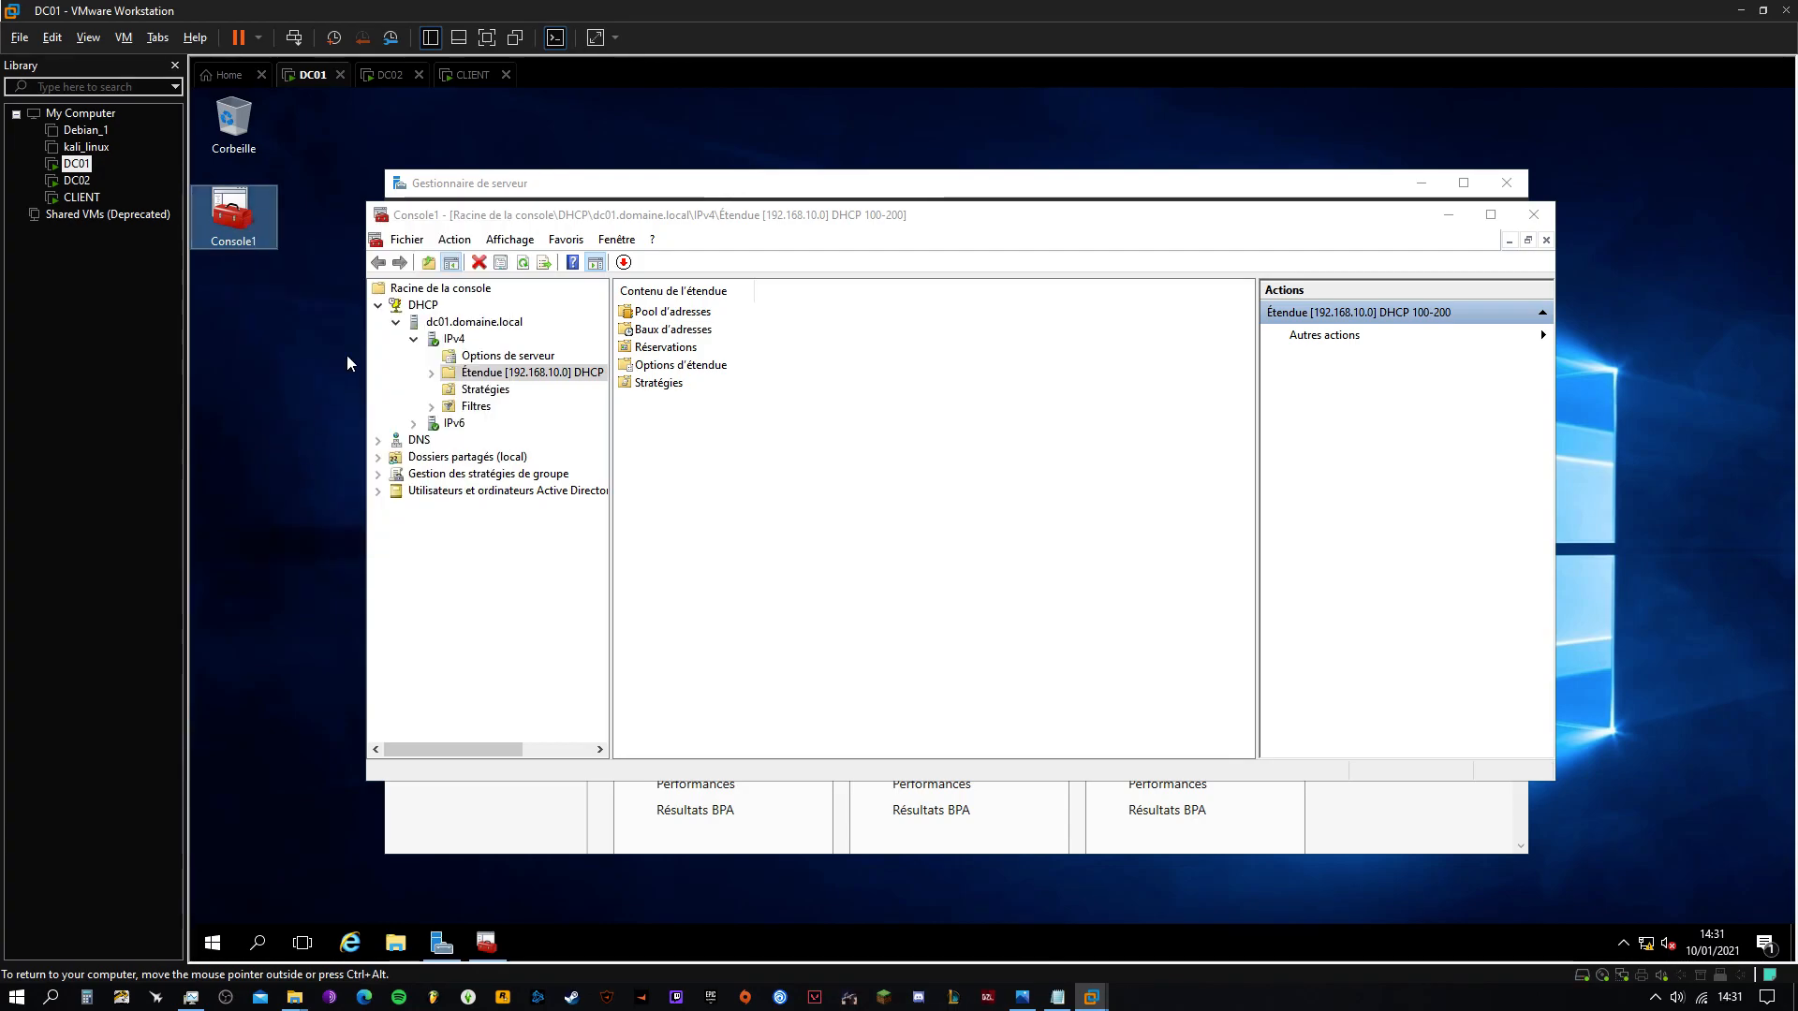
Paste Console1 onto DC02's desktop, open it, and check its DNS and DHCP snap-ins
{"action": "left_click", "coordinate": [392, 74]}
{"action": "right_click", "coordinate": [284, 227]}
{"action": "left_click", "coordinate": [324, 307]}
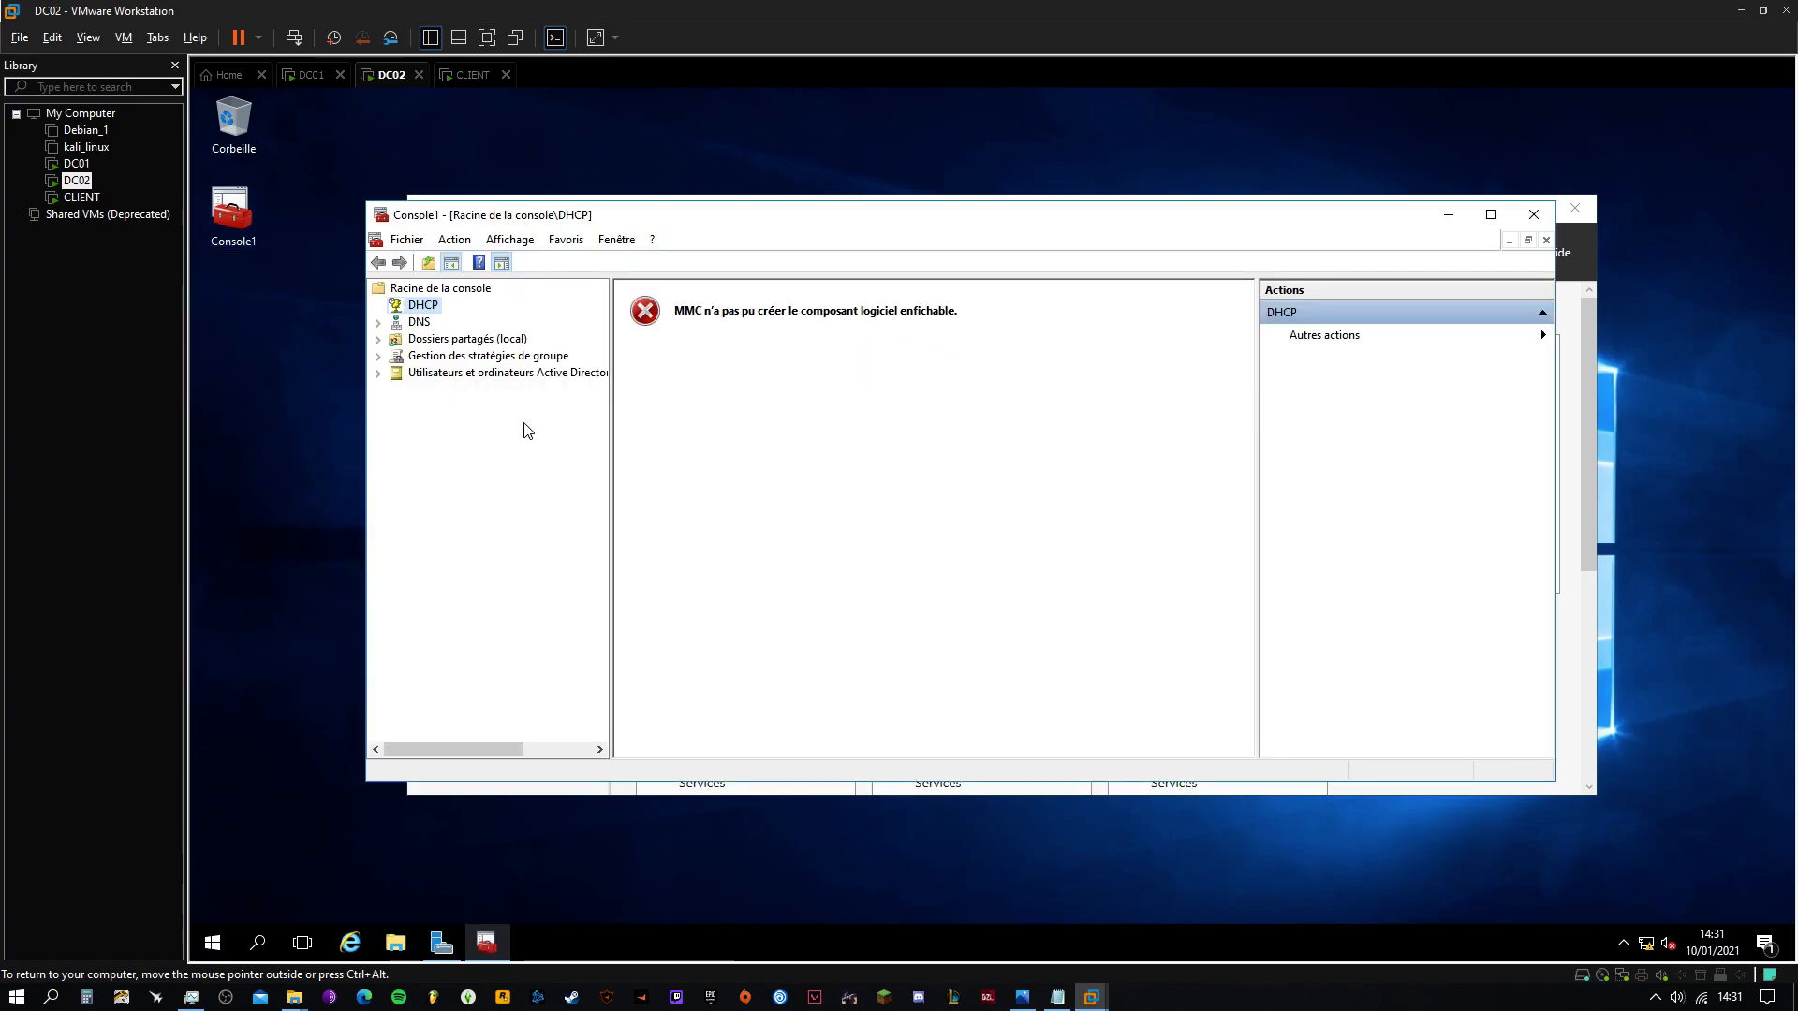
{"action": "left_click", "coordinate": [421, 323]}
{"action": "left_click", "coordinate": [419, 309]}
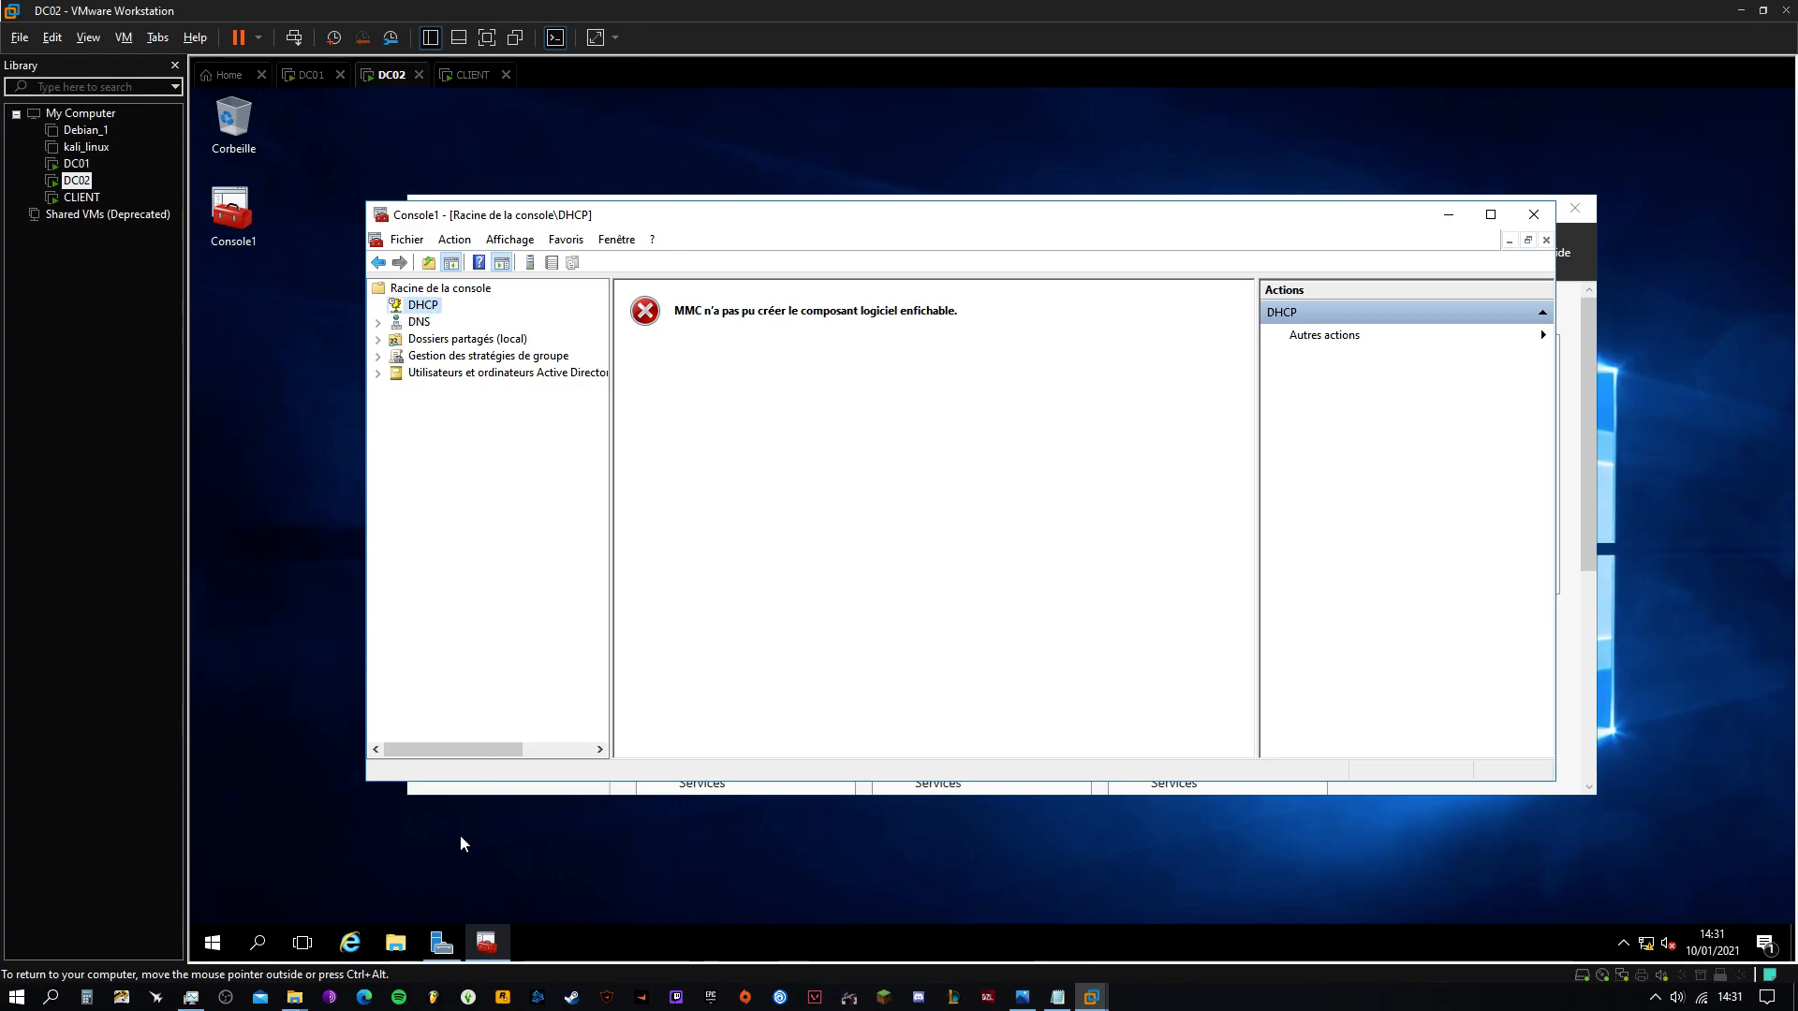
{"action": "left_click", "coordinate": [440, 939]}
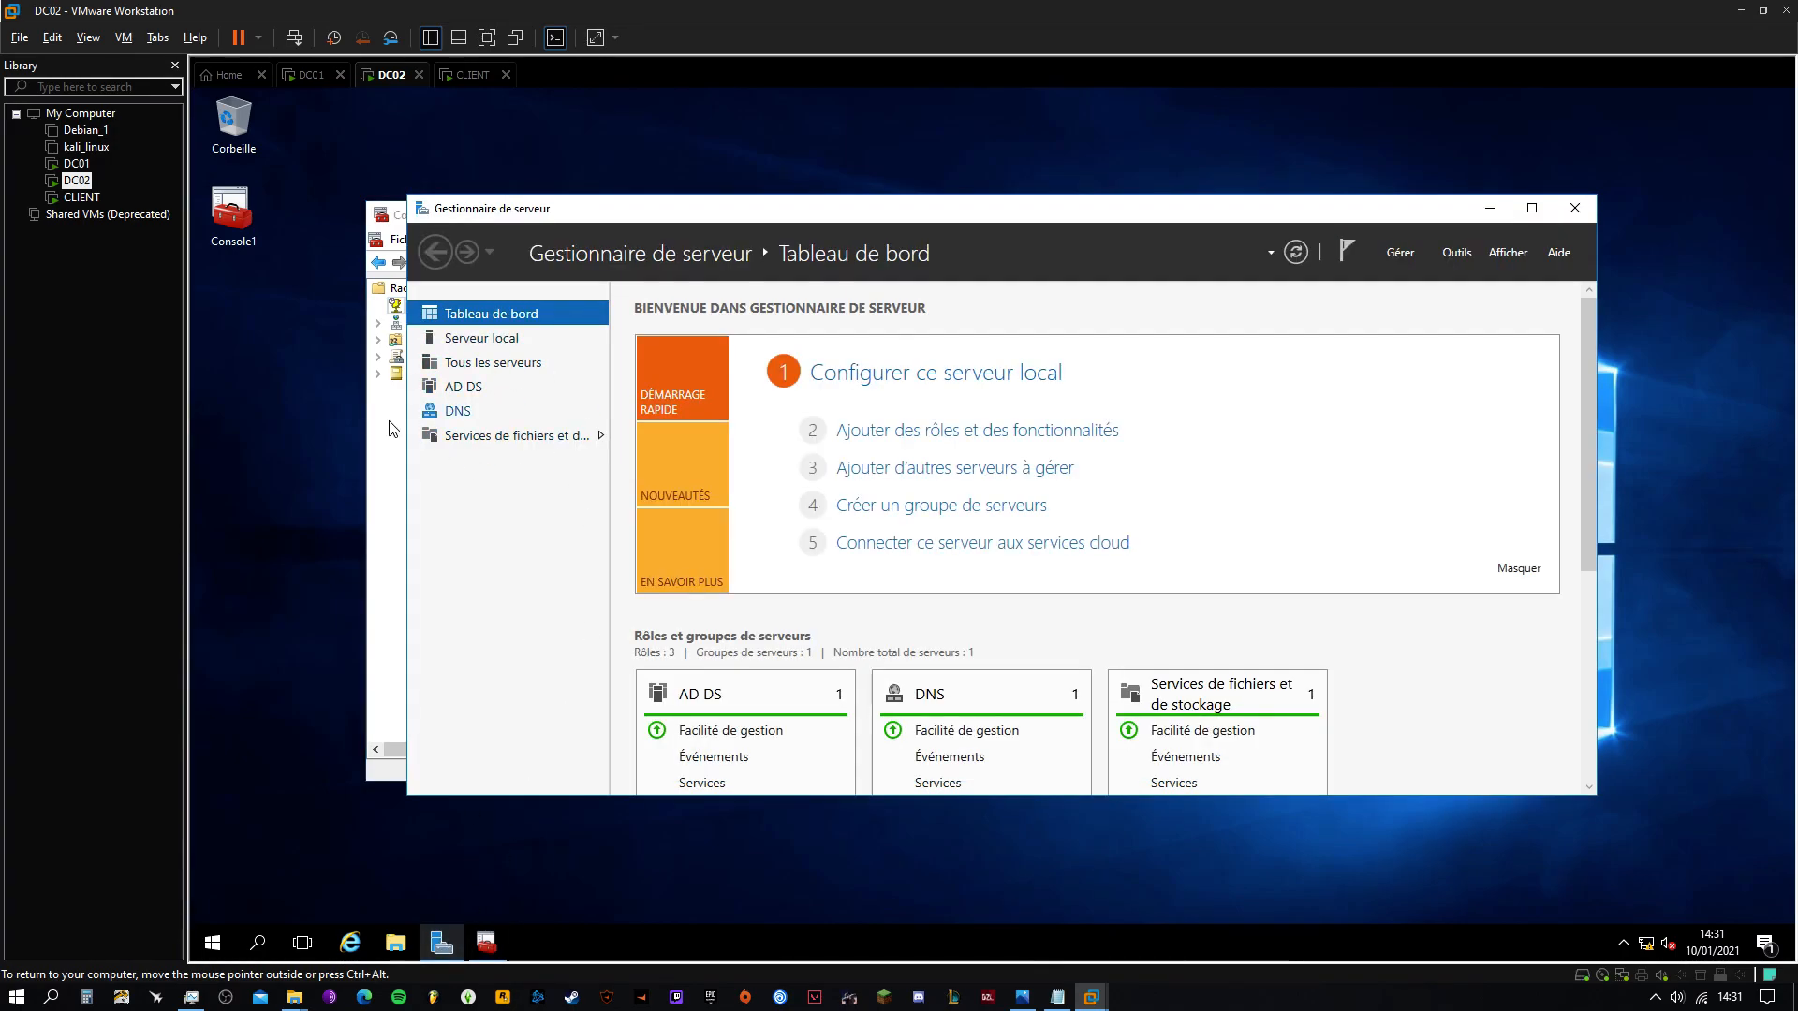
Back on DC01, open USERS.txt in Notepad and review the UO_ADMIN block
{"action": "left_click", "coordinate": [311, 75]}
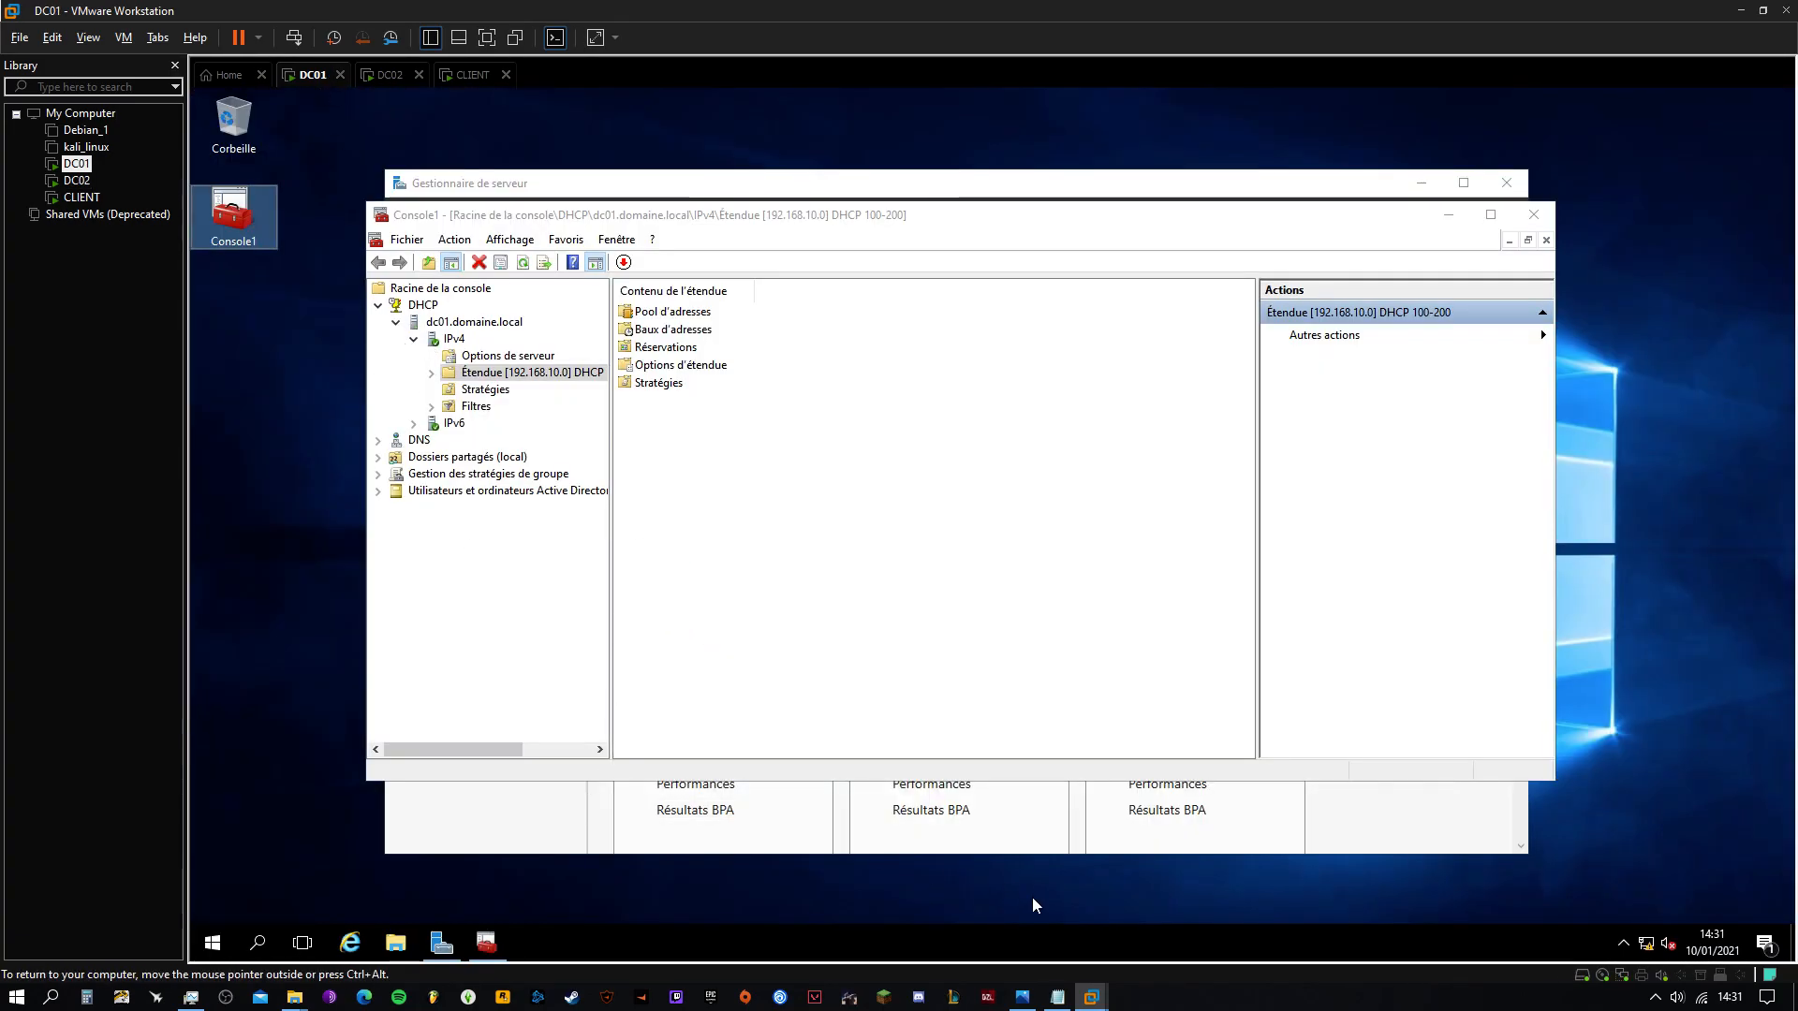
{"action": "left_click", "coordinate": [1057, 996]}
{"action": "mouse_move", "coordinate": [794, 228]}
{"action": "left_mouse_down"}
{"action": "mouse_move", "coordinate": [808, 162]}
{"action": "mouse_move", "coordinate": [815, 205]}
{"action": "left_mouse_up"}
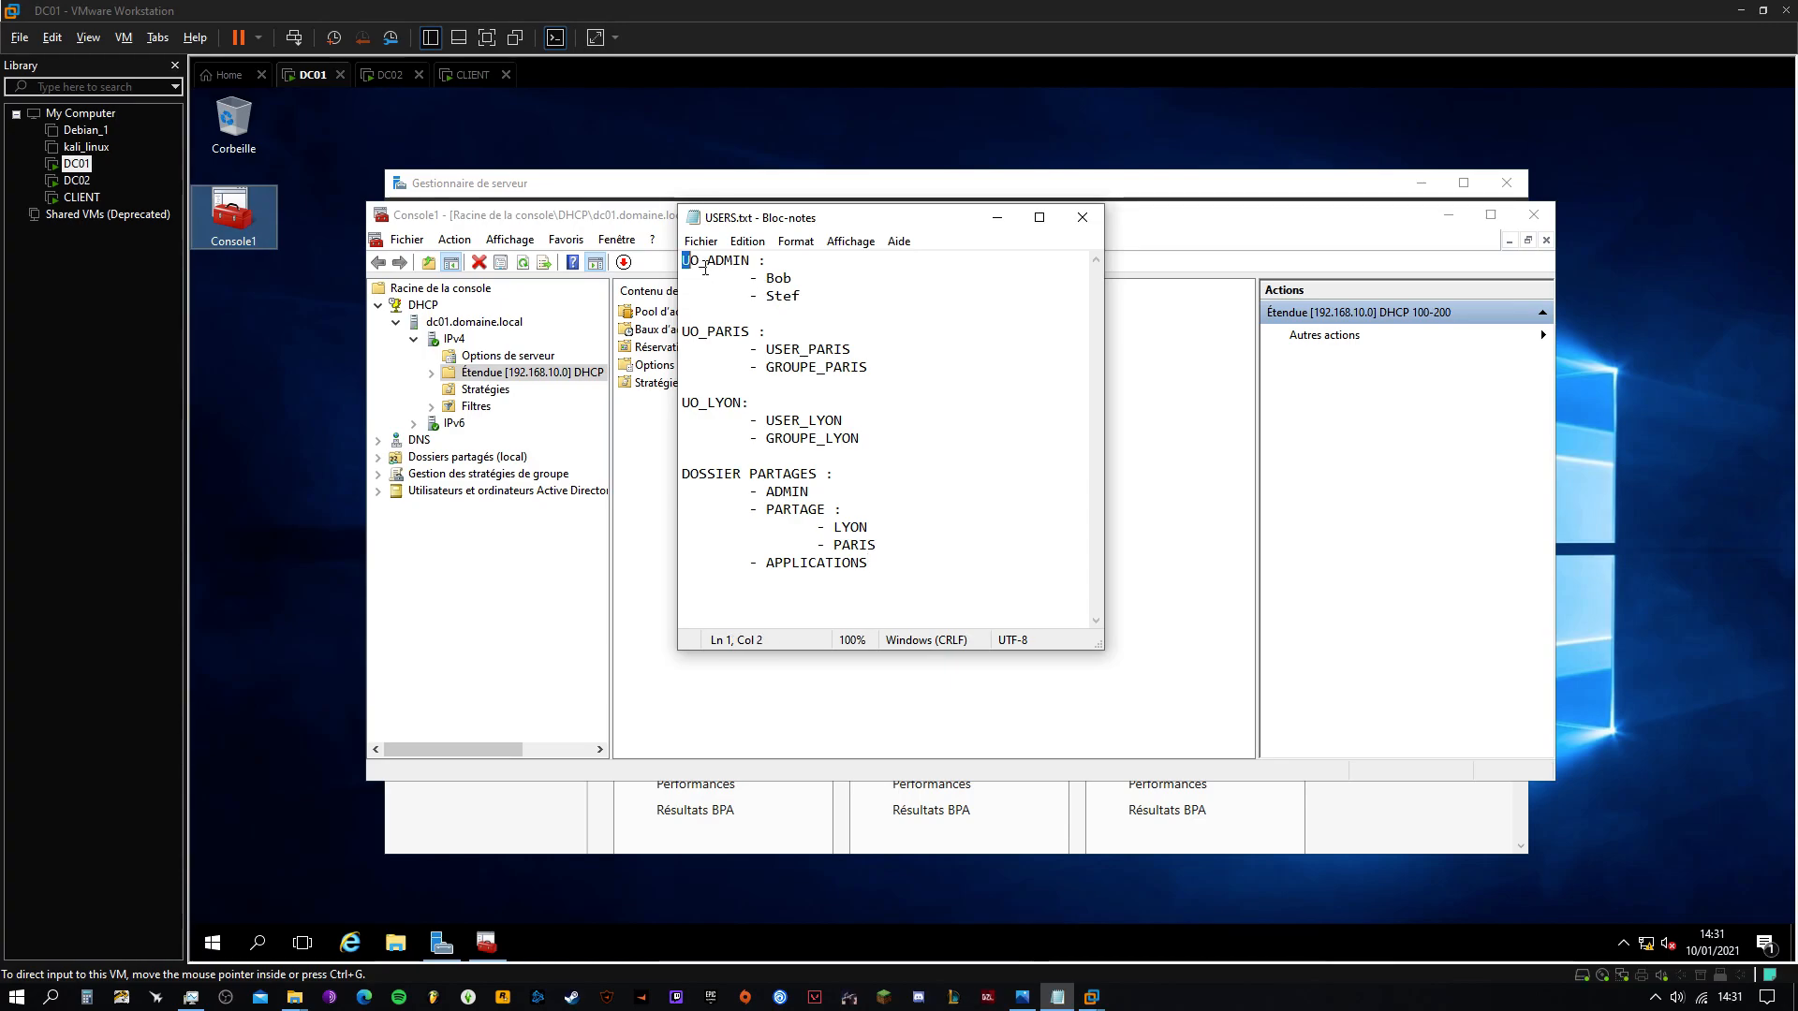
{"action": "left_click_drag", "start_coordinate": [747, 270], "coordinate": [944, 440]}
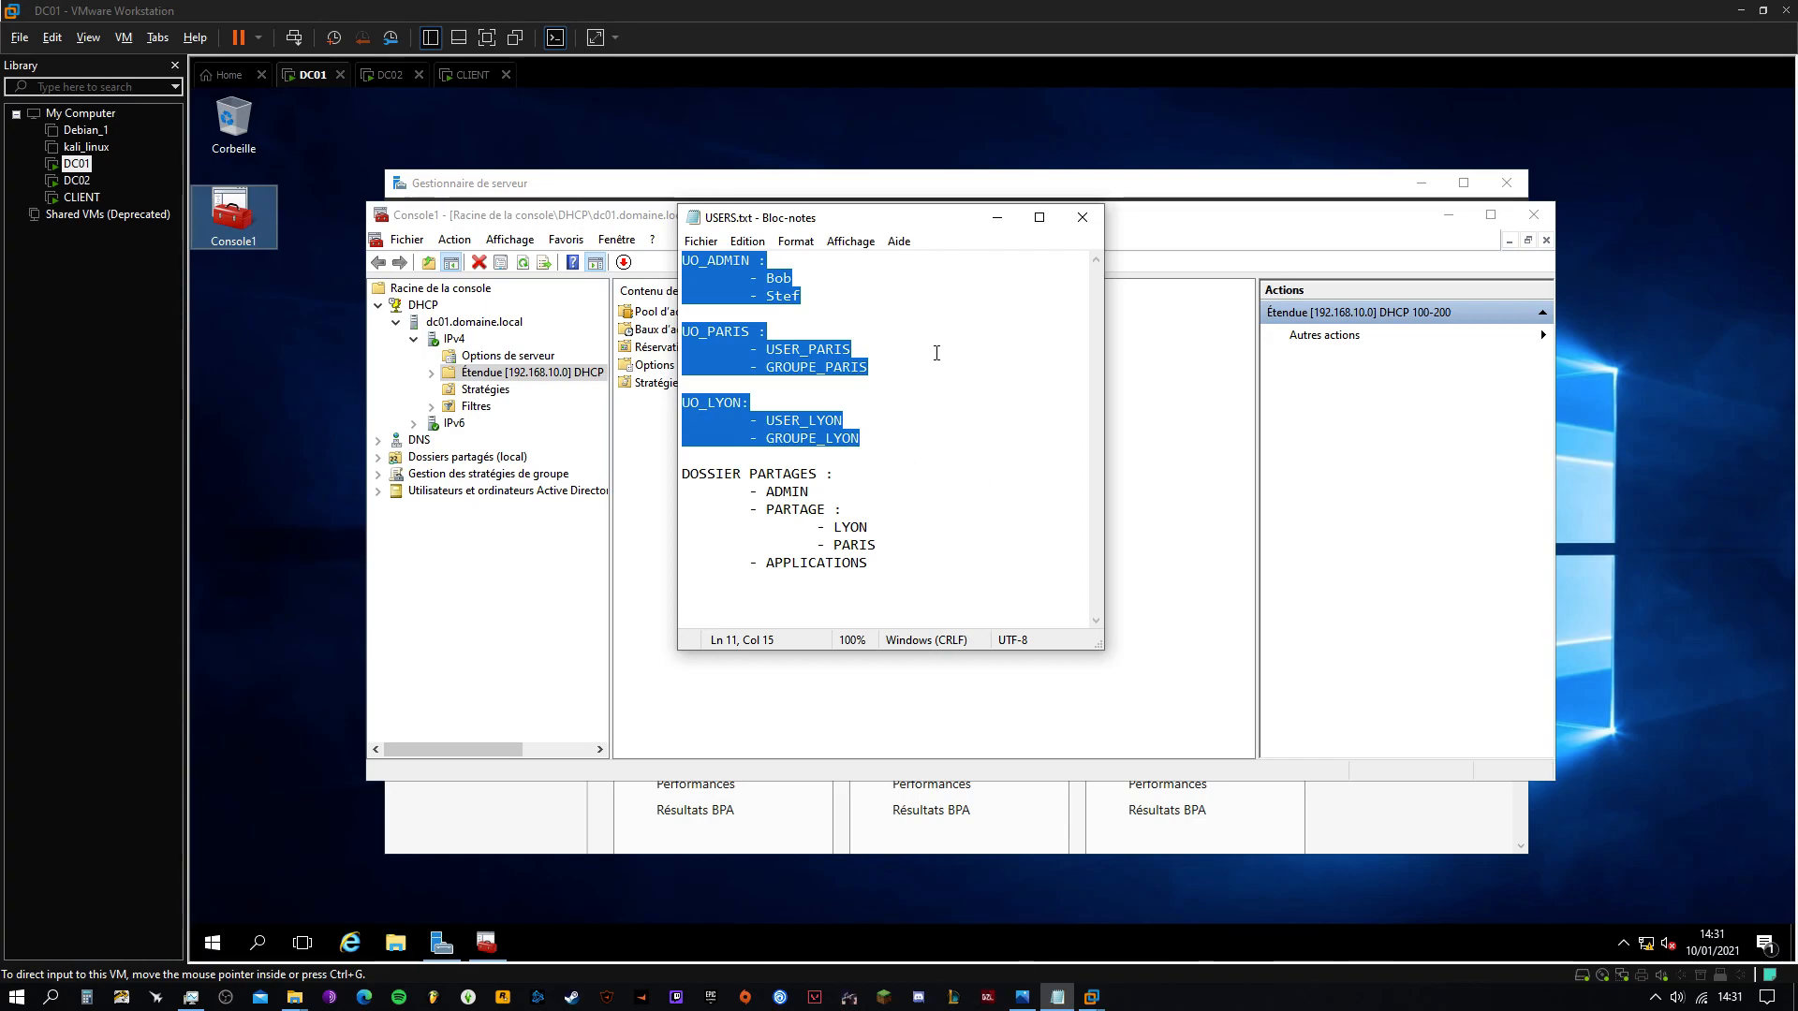
{"action": "left_click", "coordinate": [831, 296]}
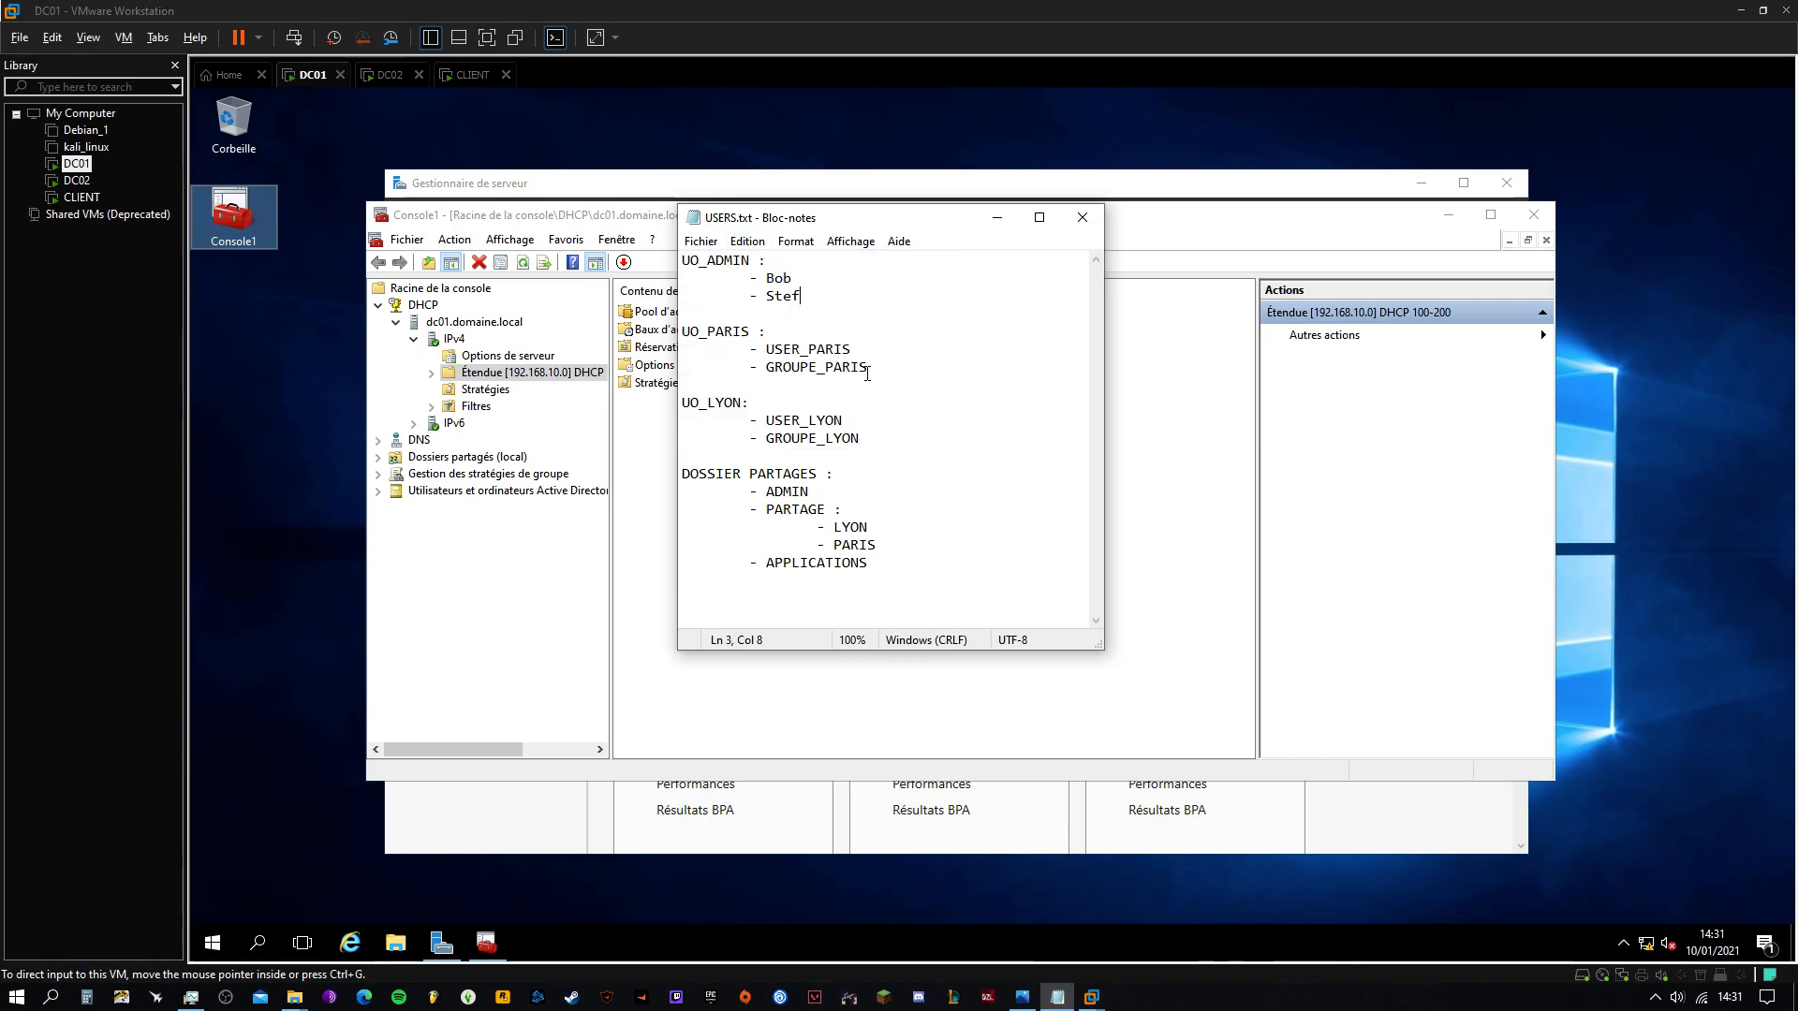
Review the USER_PARIS, GROUPE_PARIS, UO_LYON, USER_LYON and GROUPE_LYON entries, then minimize Notepad
{"action": "double_click", "coordinate": [793, 351]}
{"action": "double_click", "coordinate": [833, 367]}
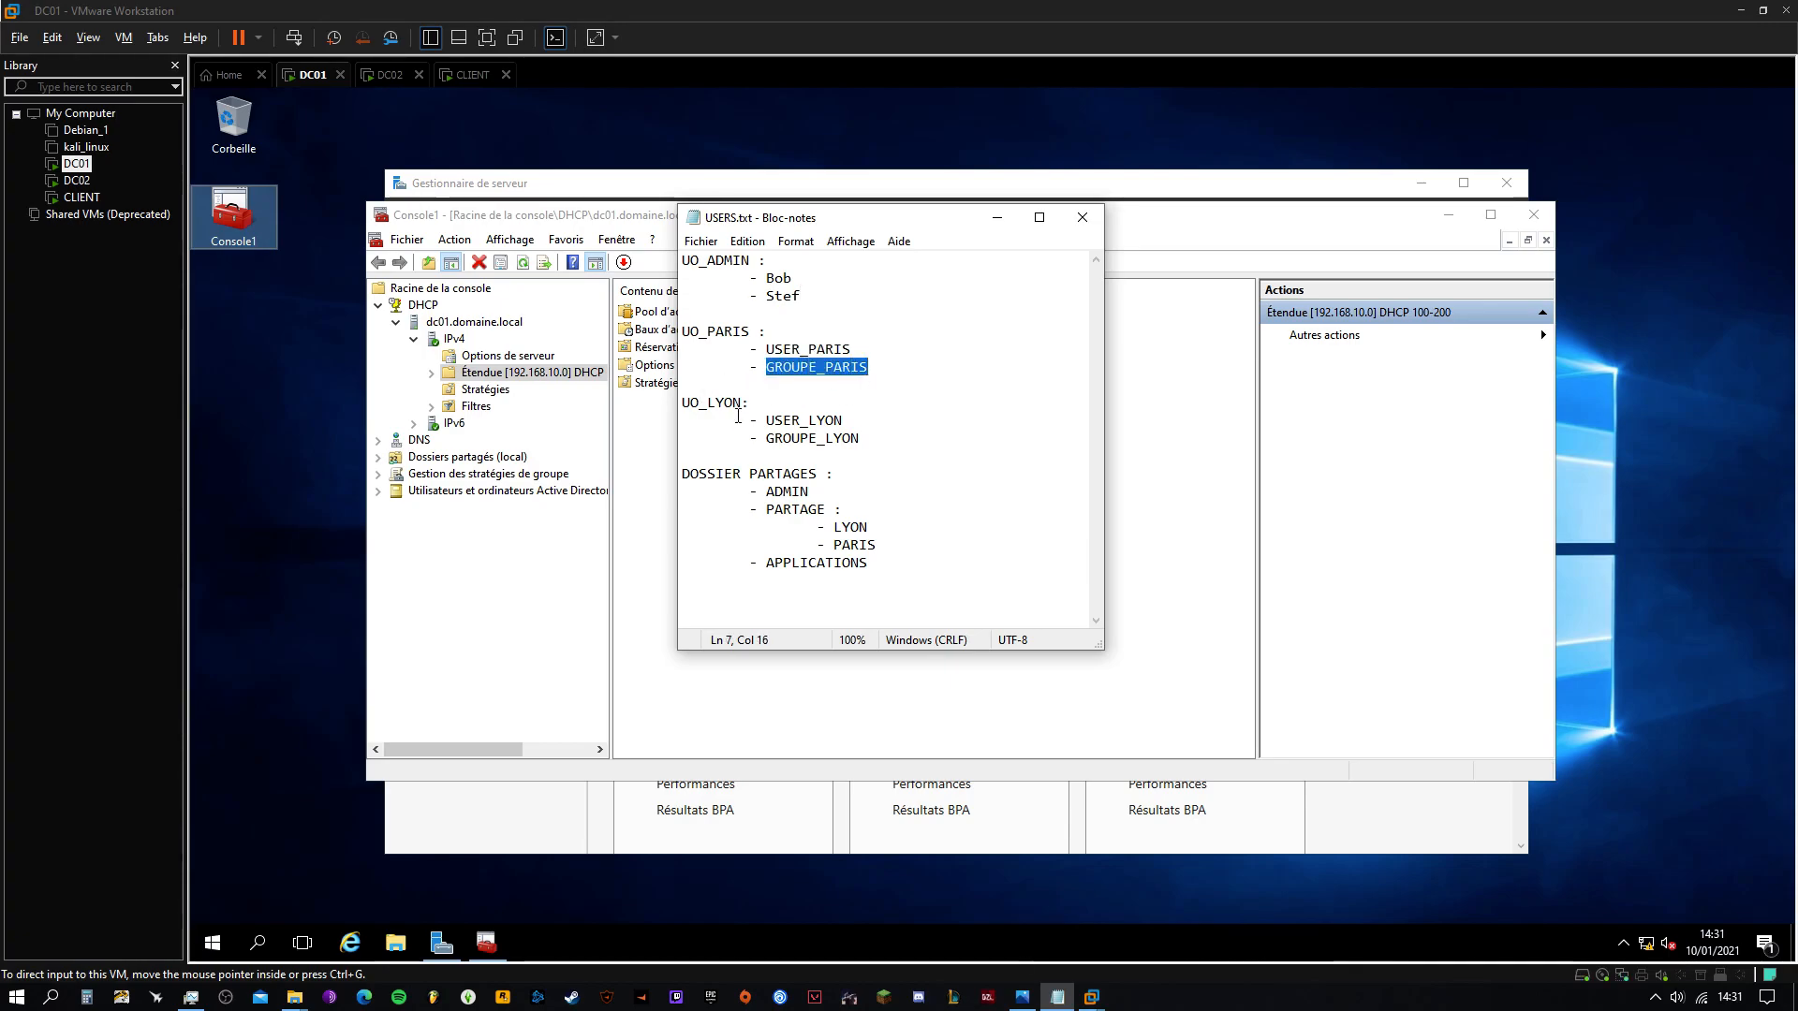
{"action": "double_click", "coordinate": [708, 402]}
{"action": "double_click", "coordinate": [807, 421]}
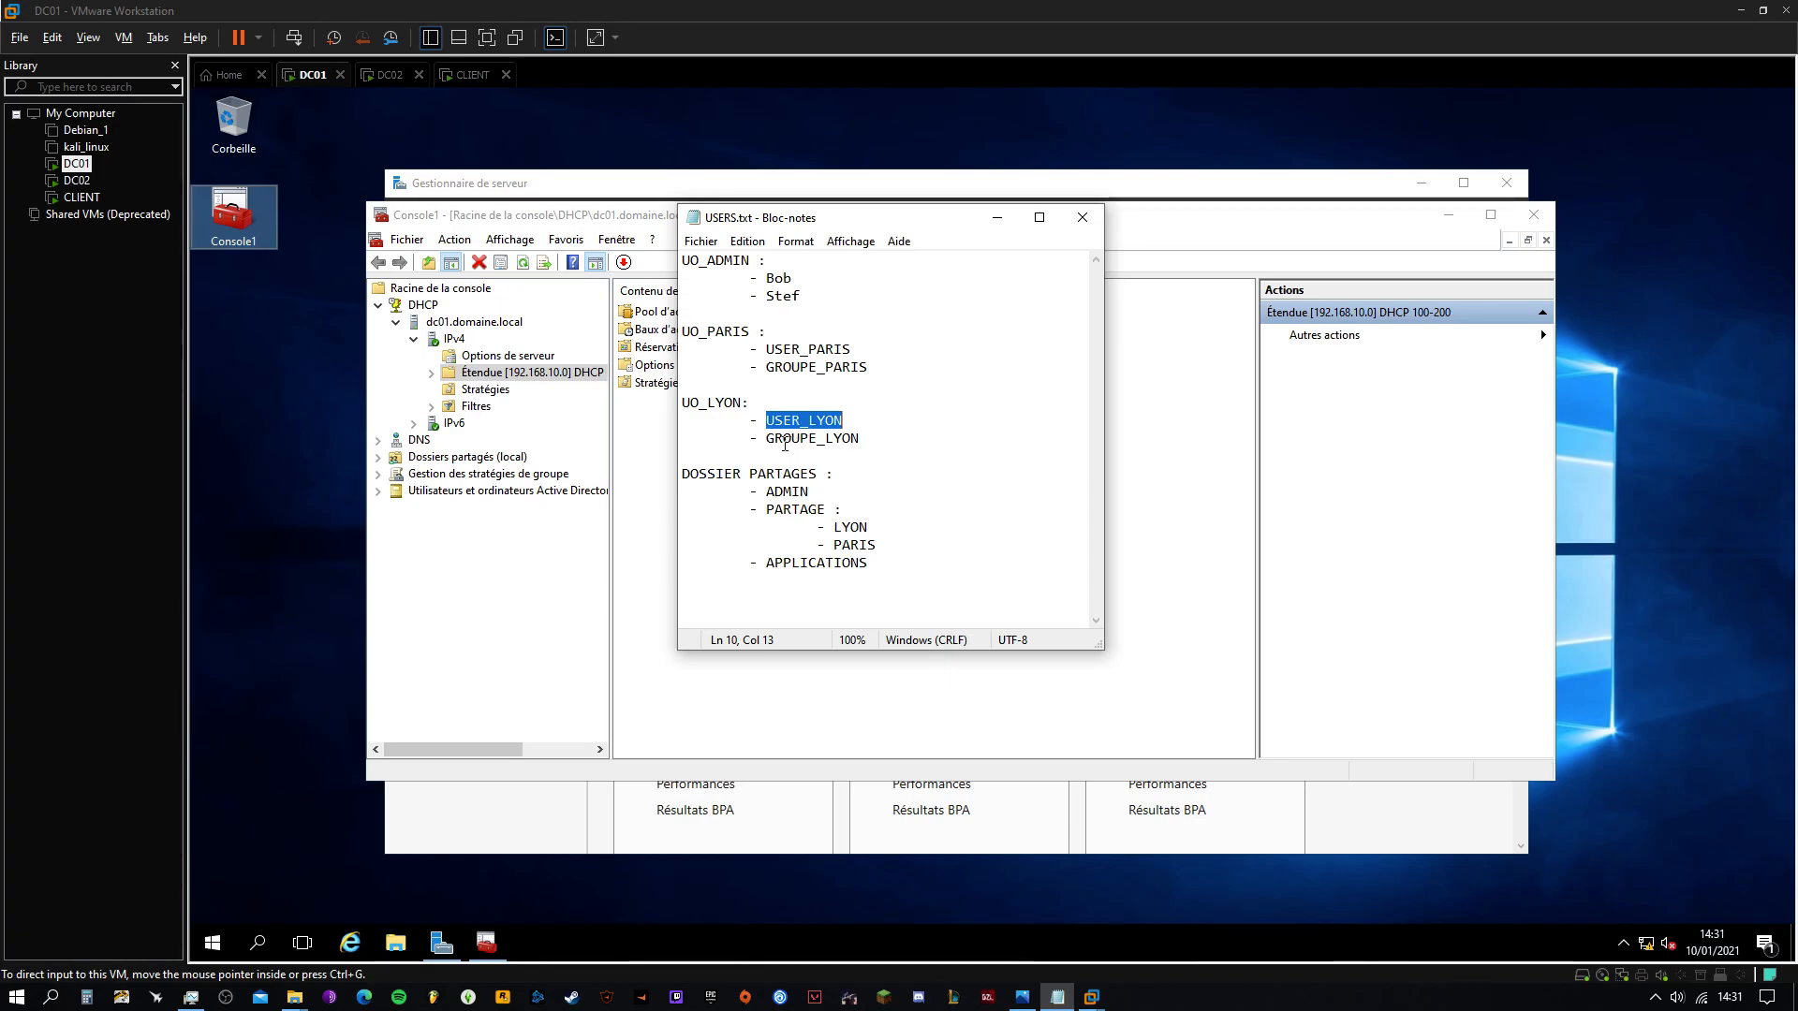
{"action": "double_click", "coordinate": [774, 443]}
{"action": "left_click", "coordinate": [899, 446]}
{"action": "left_click_drag", "start_coordinate": [871, 445], "coordinate": [687, 271]}
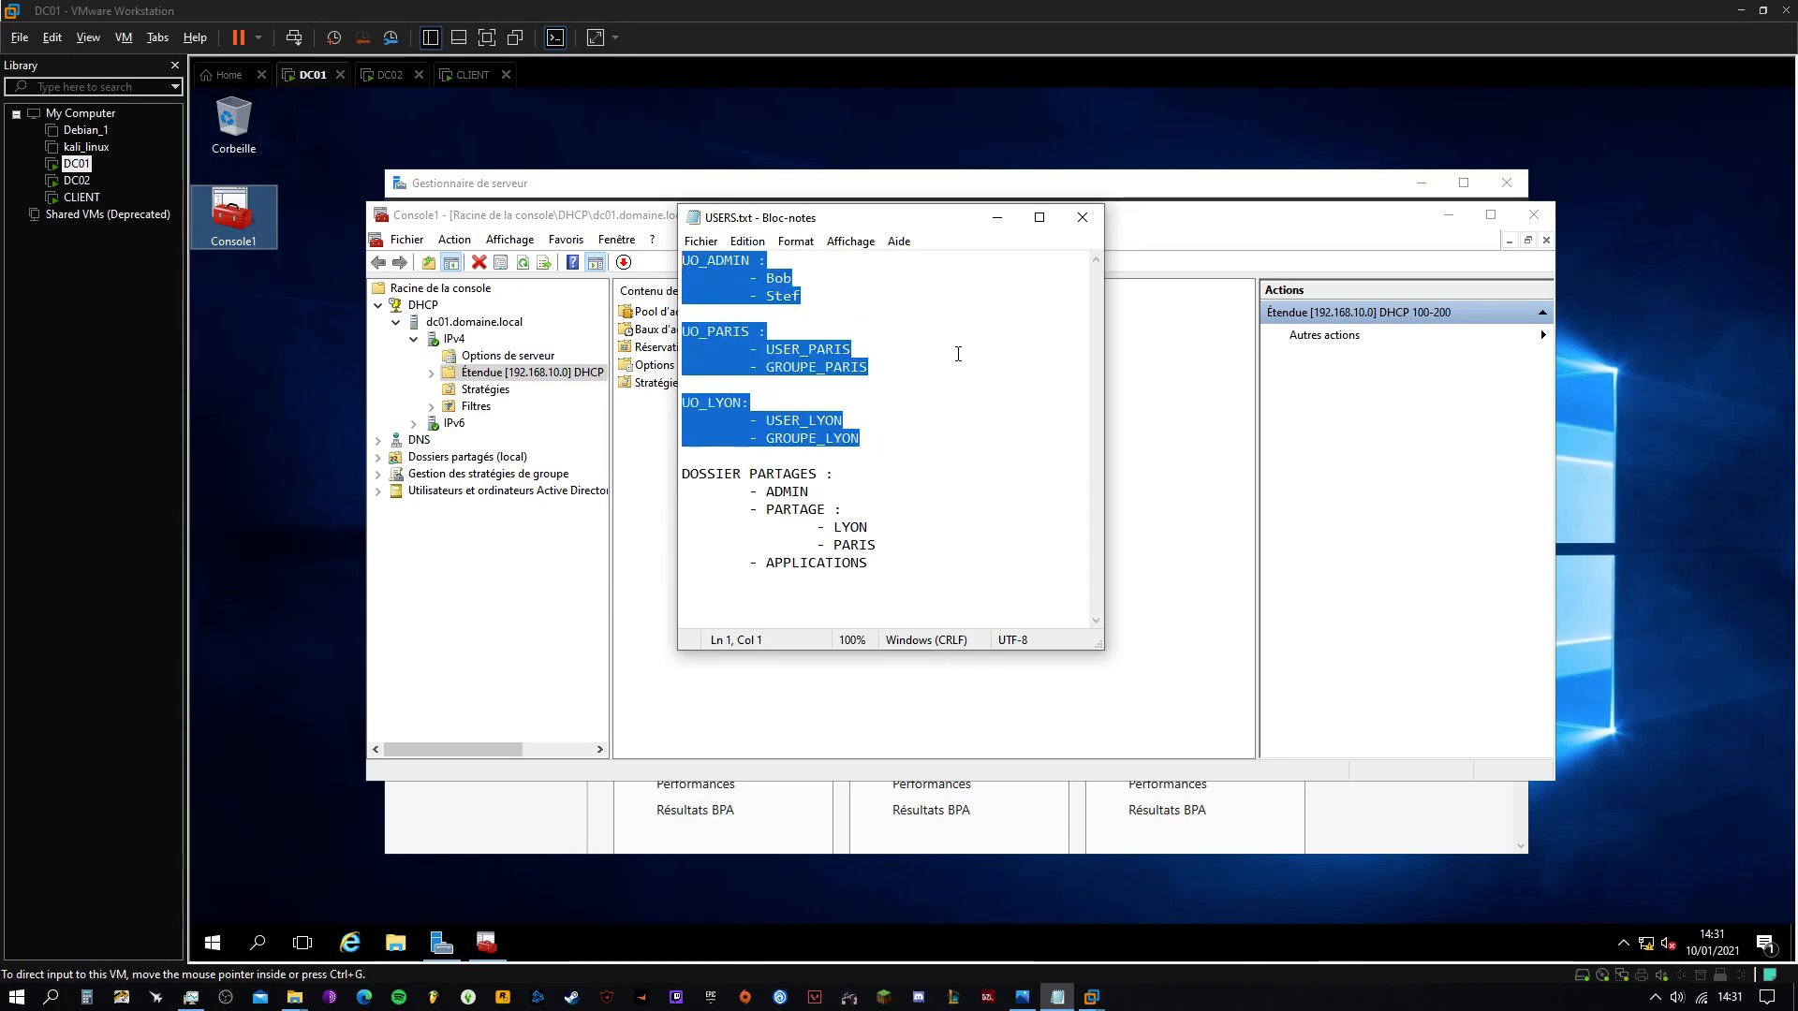
{"action": "left_click", "coordinate": [997, 218]}
Create the organisational unit UO_ADMIN under domaine.local
{"action": "left_click", "coordinate": [378, 491]}
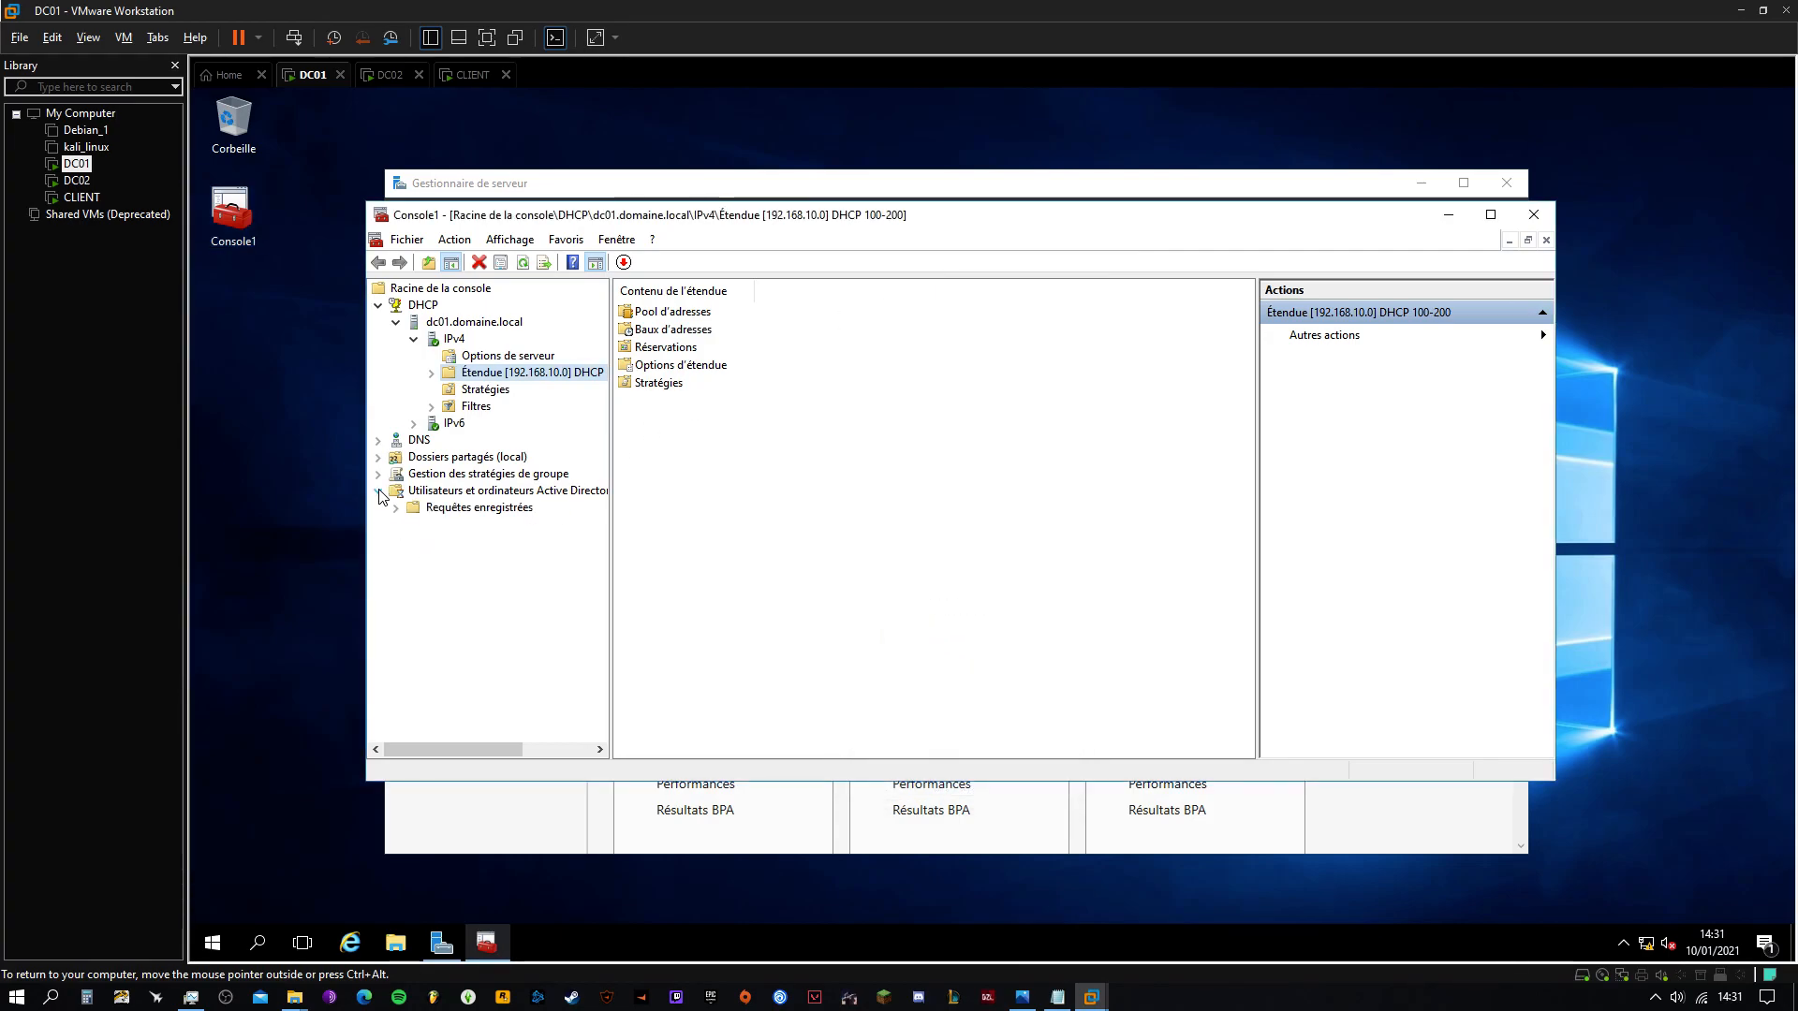
{"action": "left_click", "coordinate": [396, 526]}
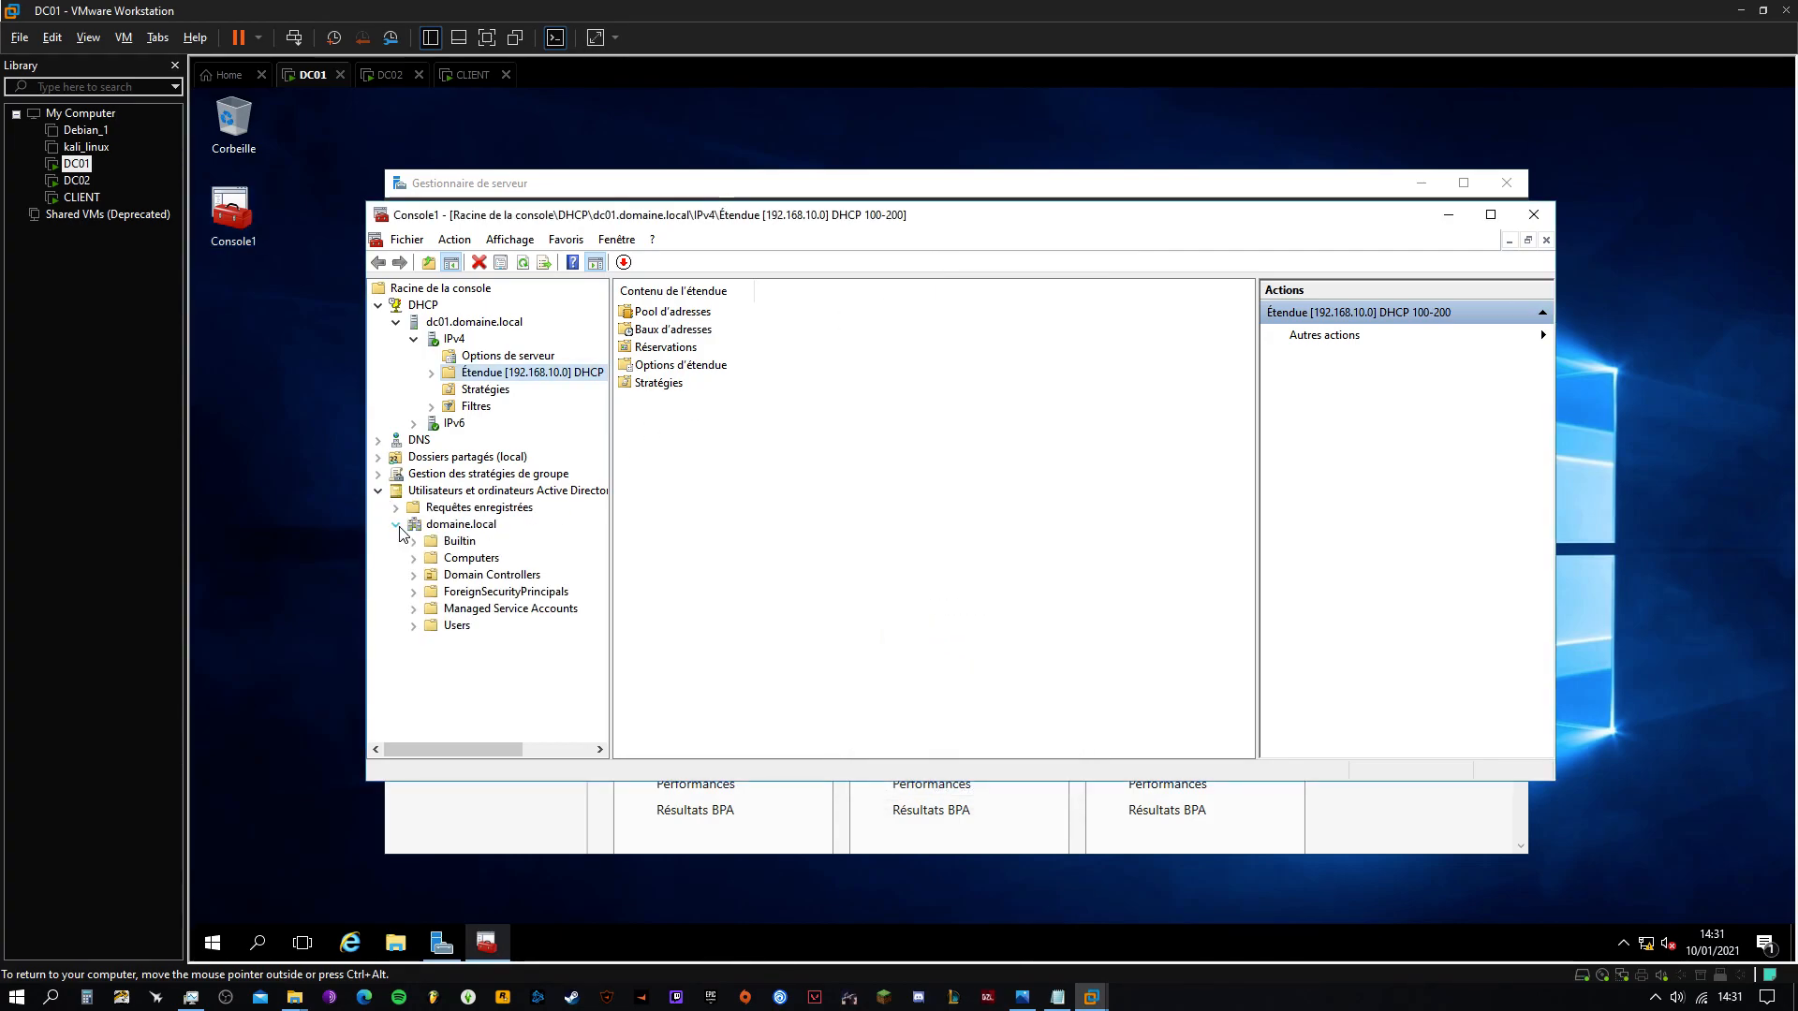
{"action": "right_click", "coordinate": [444, 530]}
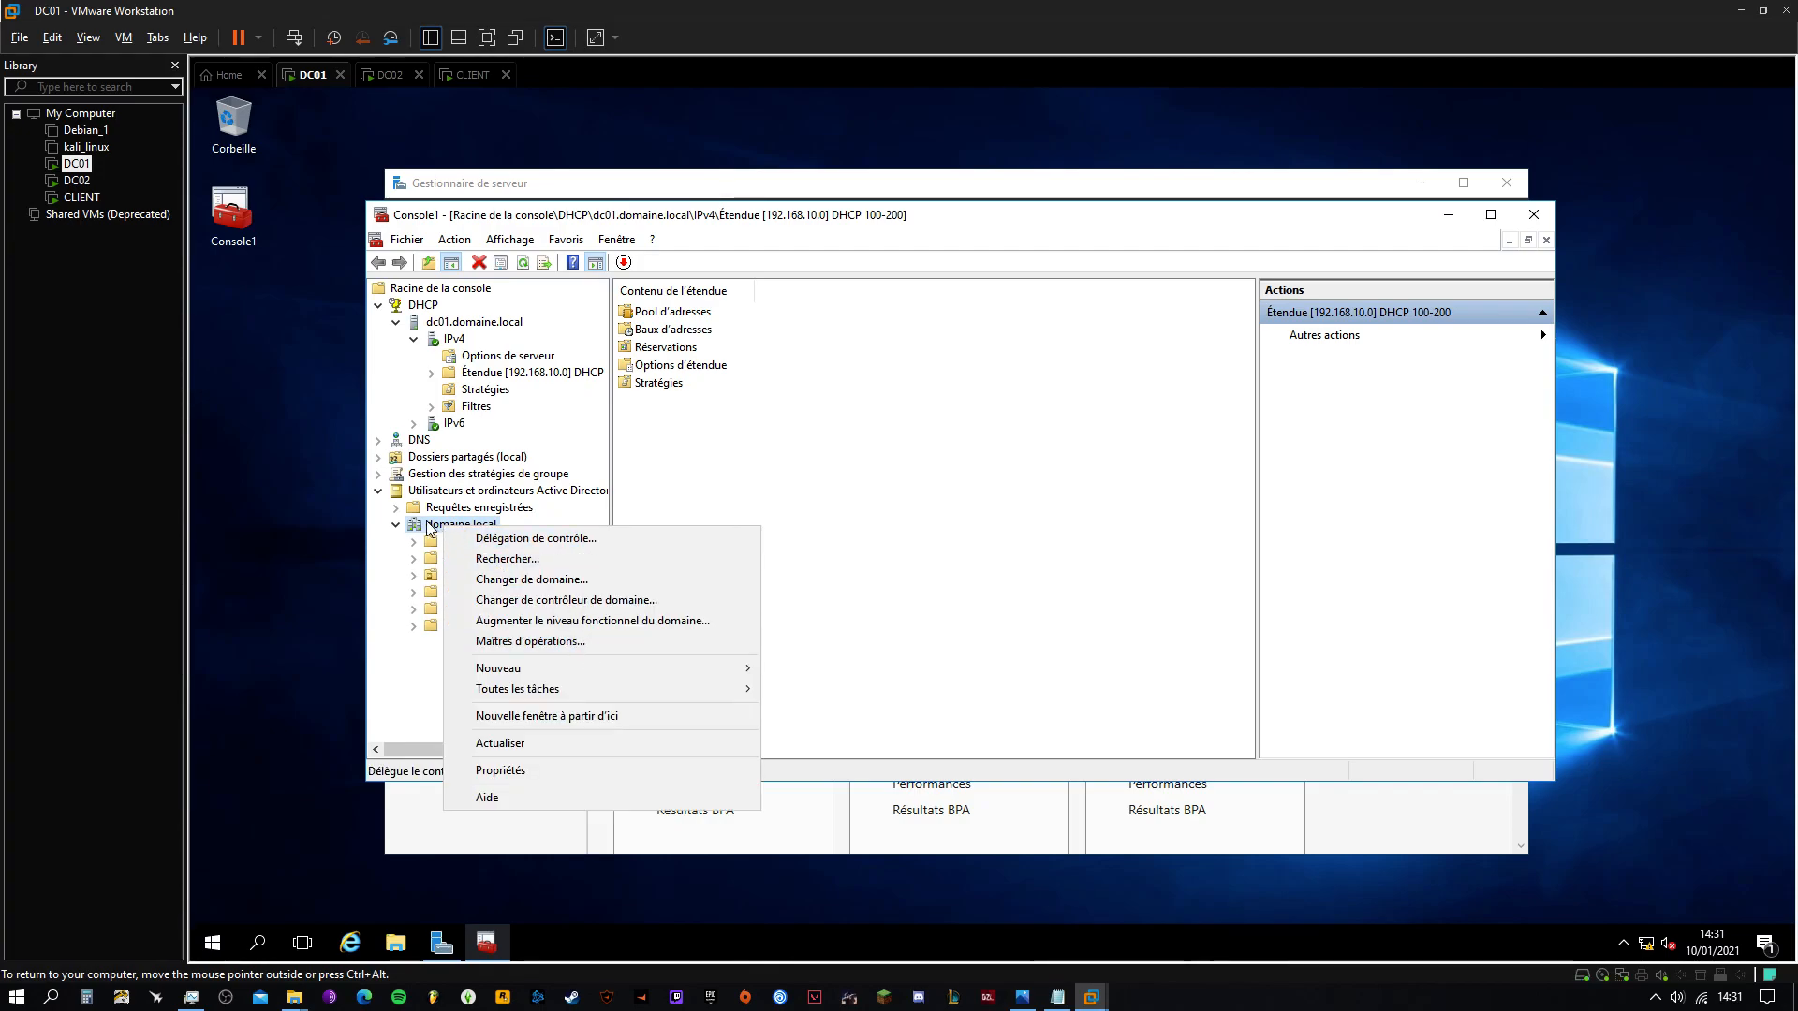
{"action": "key", "text": "Escape"}
{"action": "left_click", "coordinate": [509, 493]}
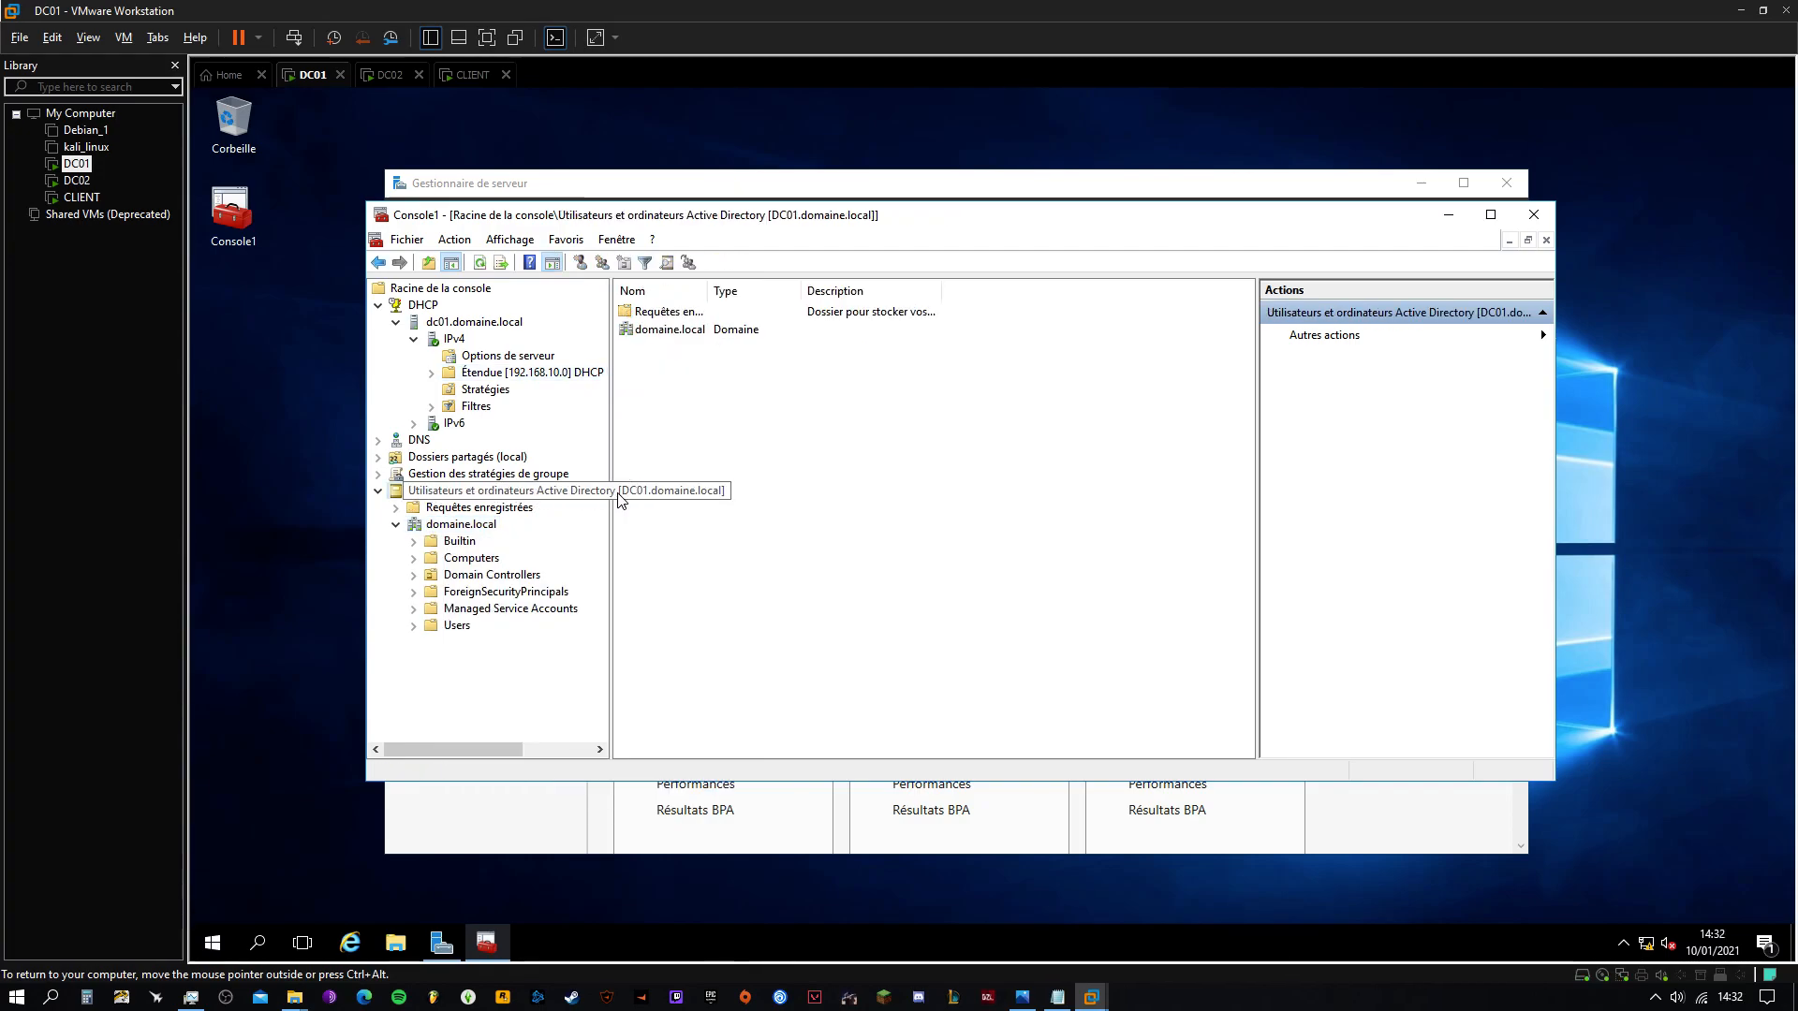
{"action": "left_click", "coordinate": [442, 526]}
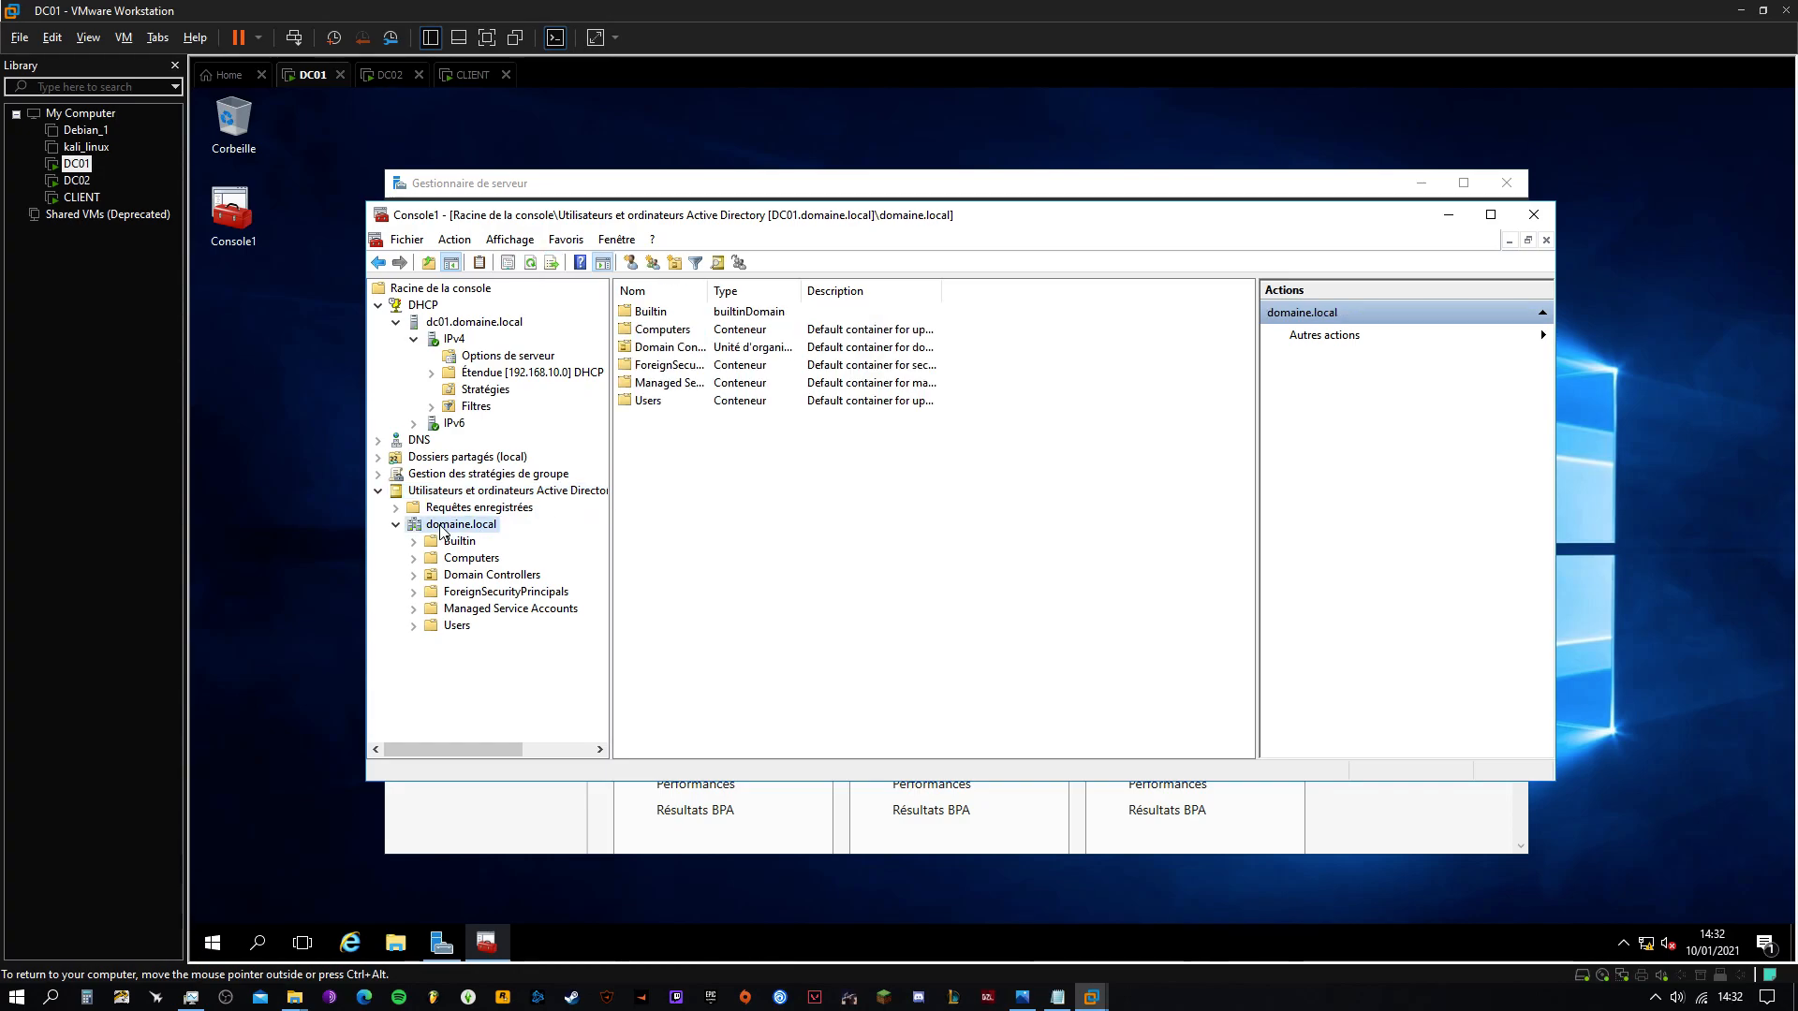
{"action": "right_click", "coordinate": [442, 530]}
{"action": "mouse_move", "coordinate": [704, 668]}
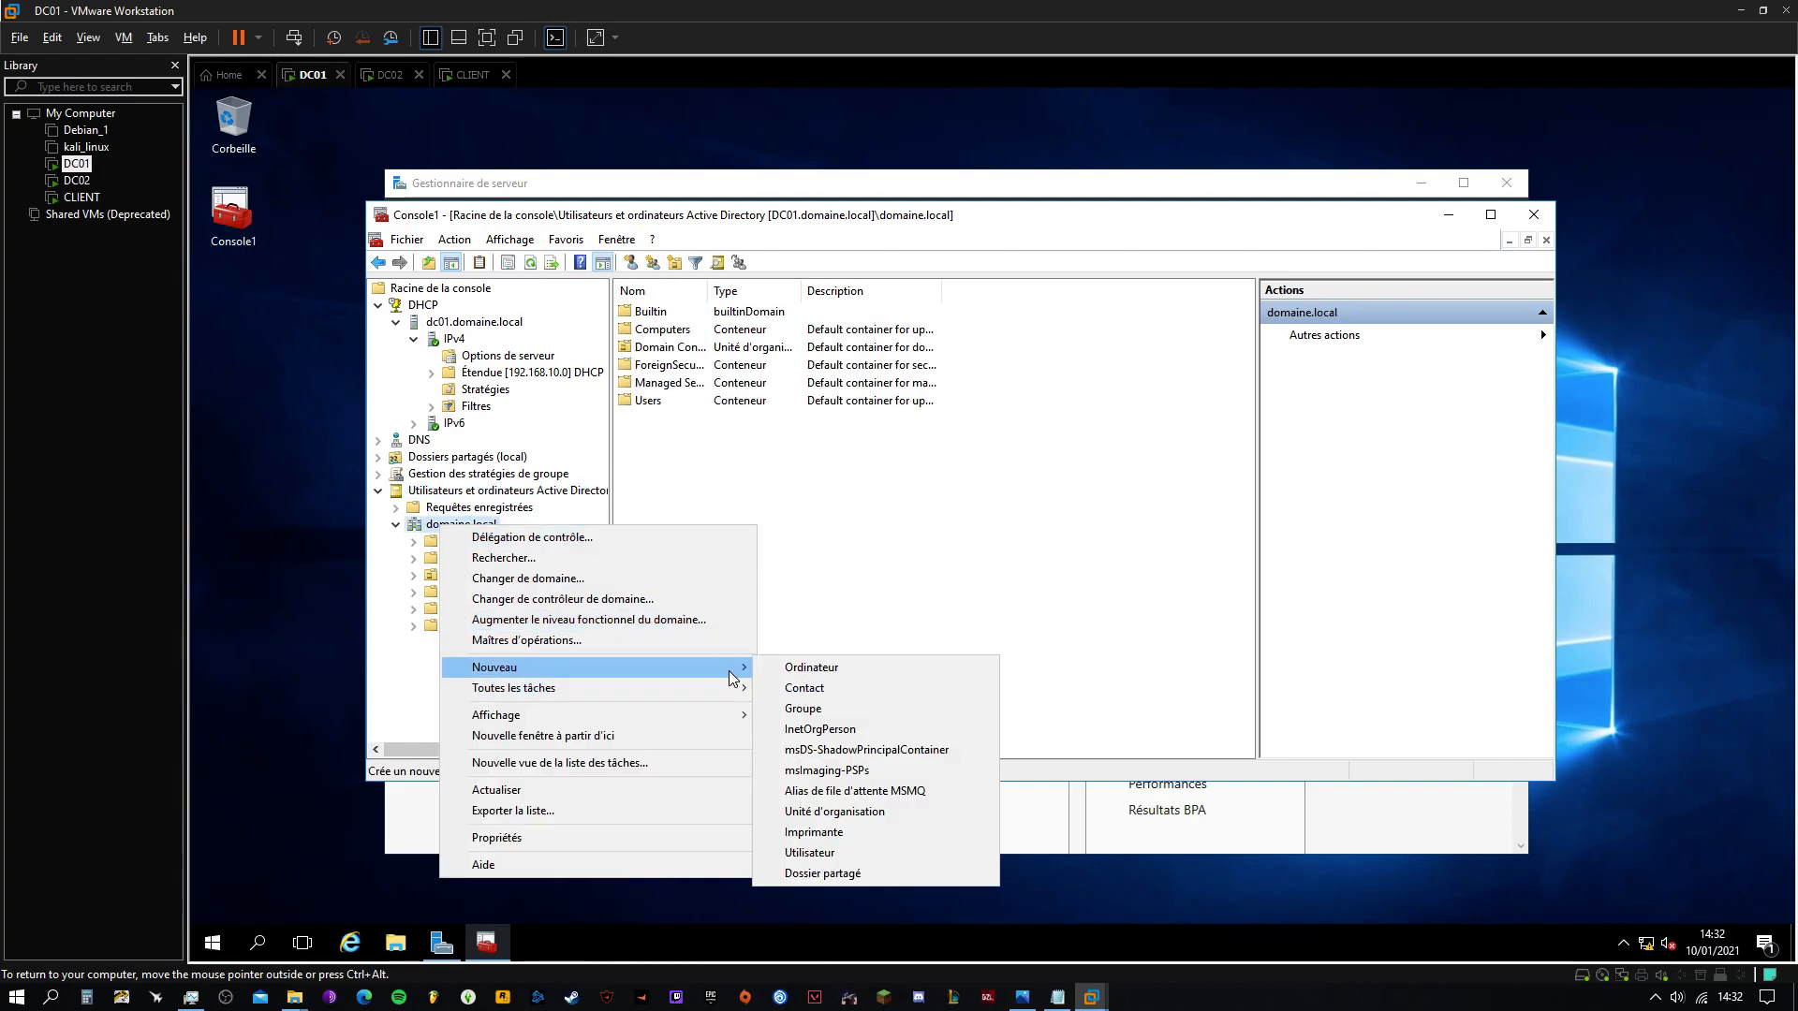
{"action": "left_click", "coordinate": [852, 813]}
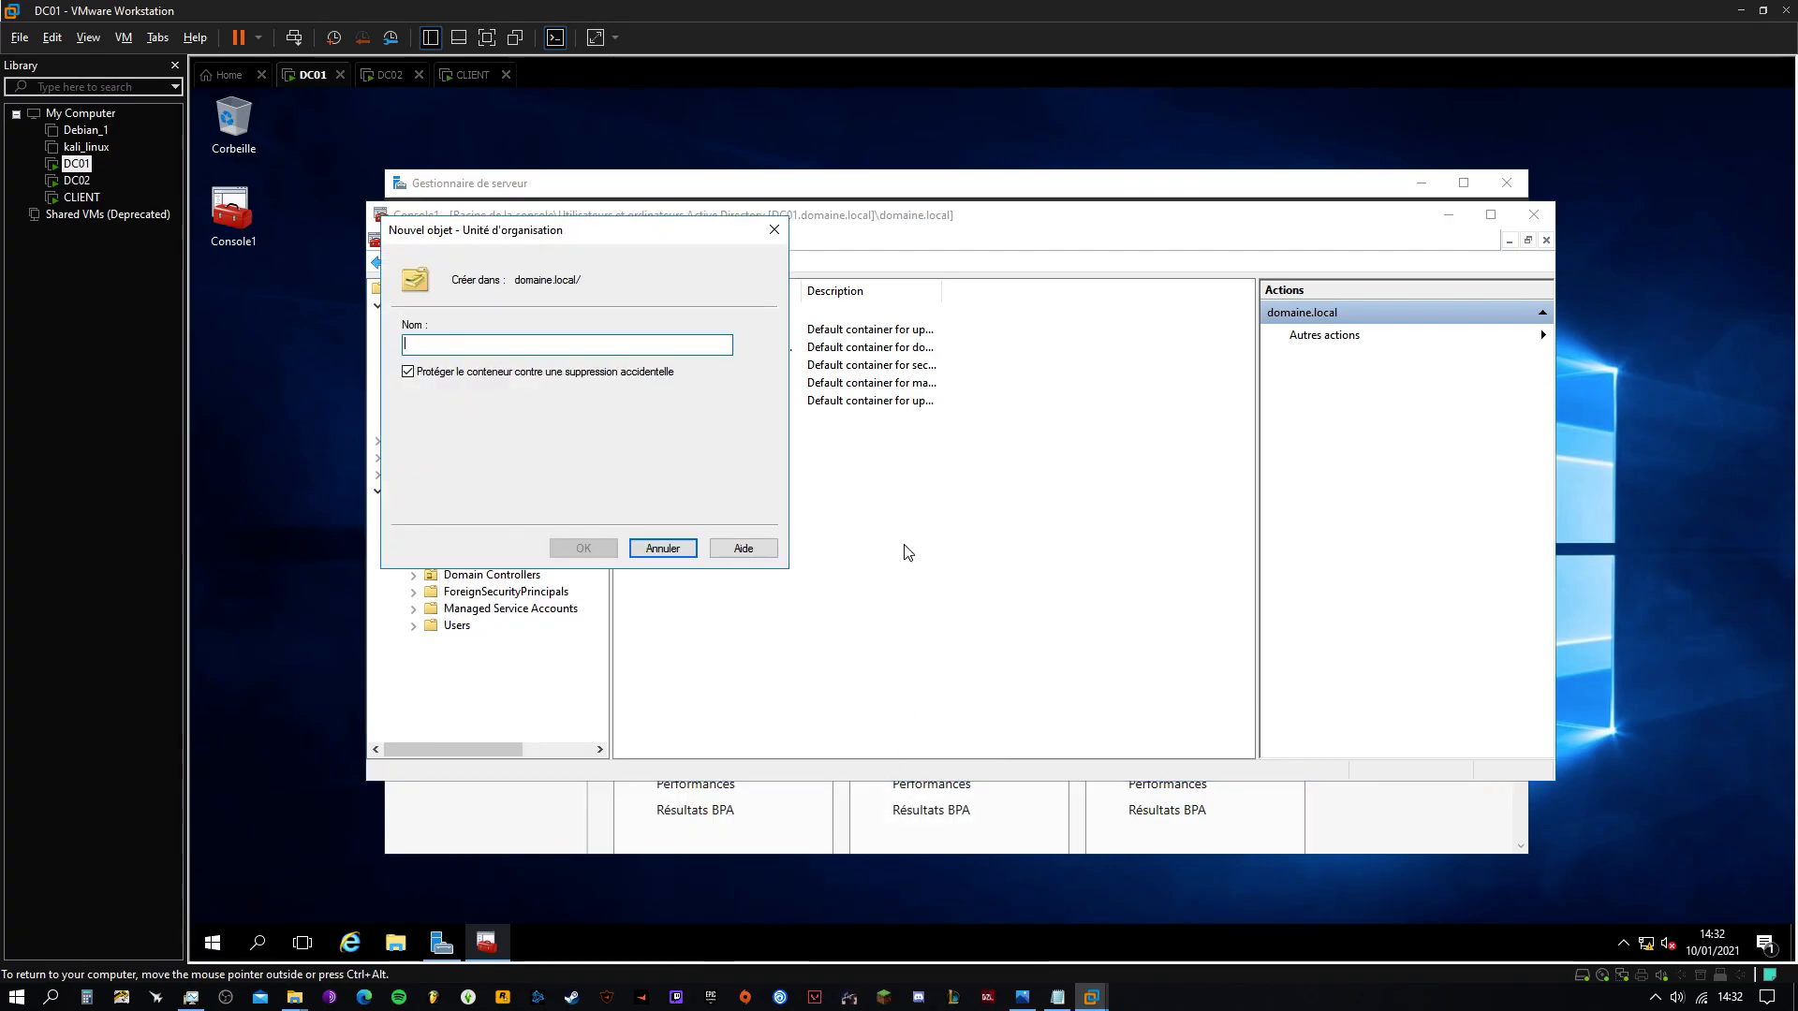
{"action": "type", "text": "UO_ADMIN"}
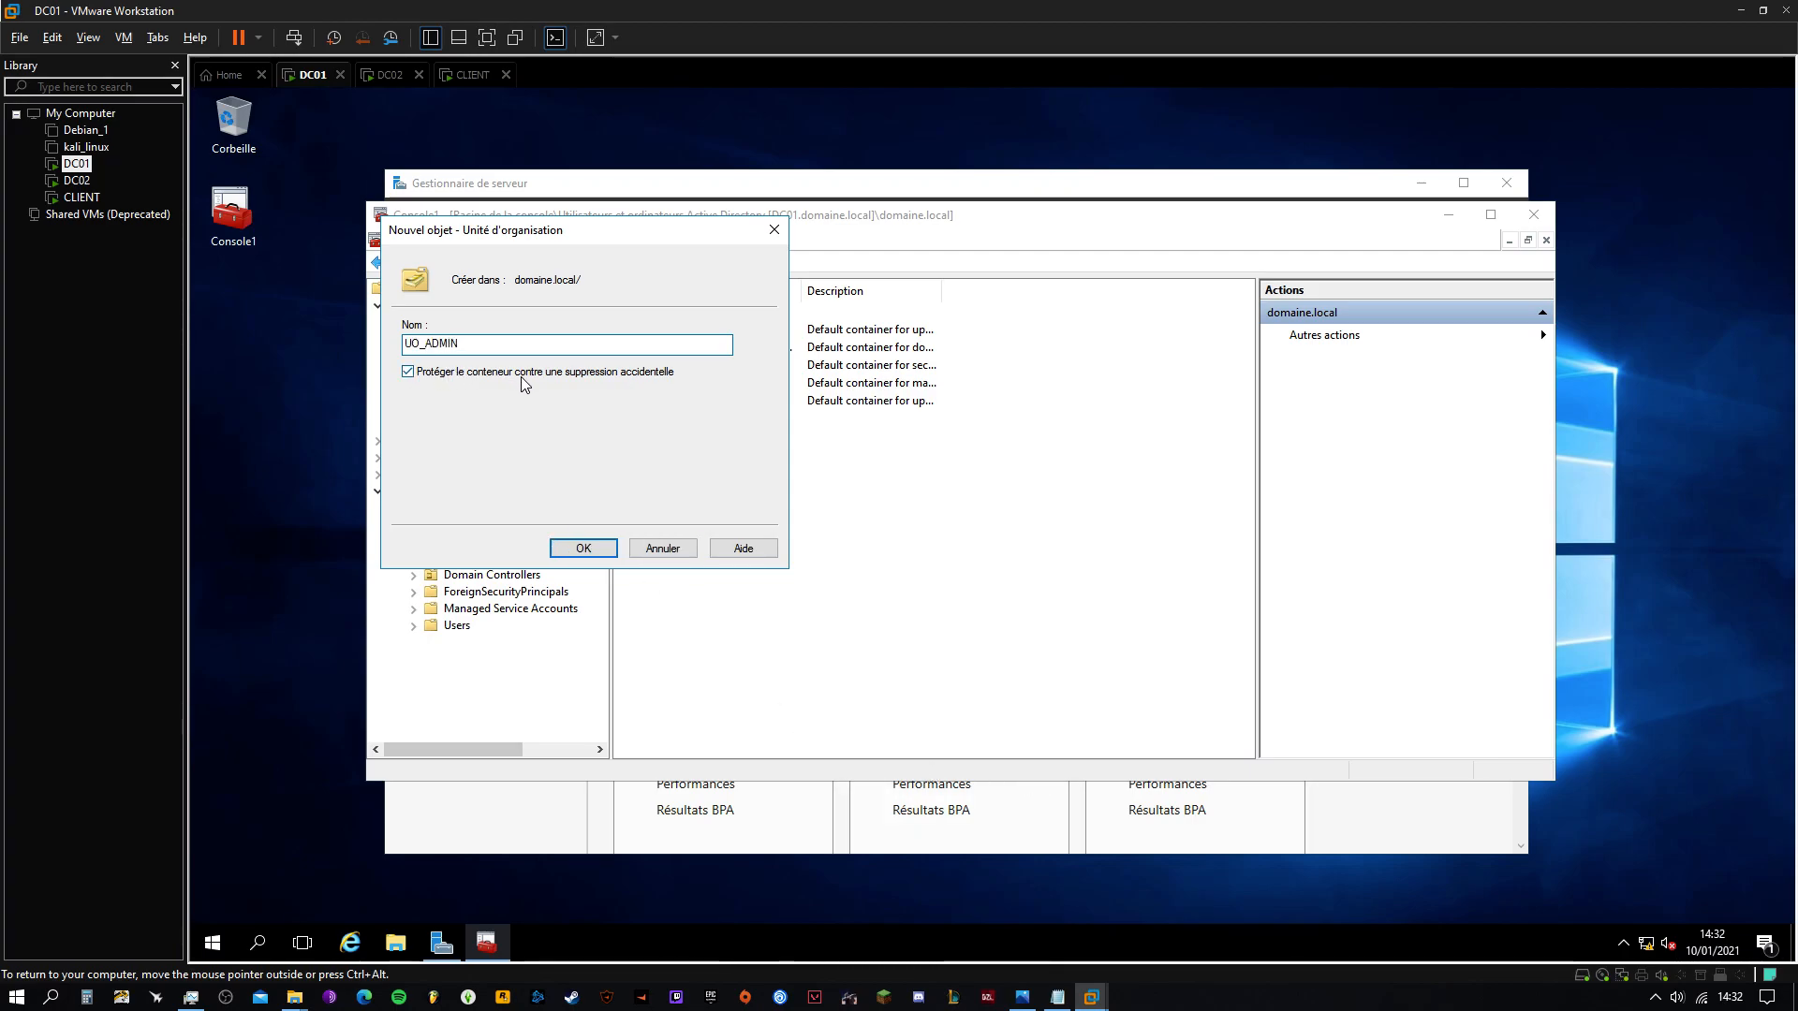
{"action": "left_click", "coordinate": [583, 547]}
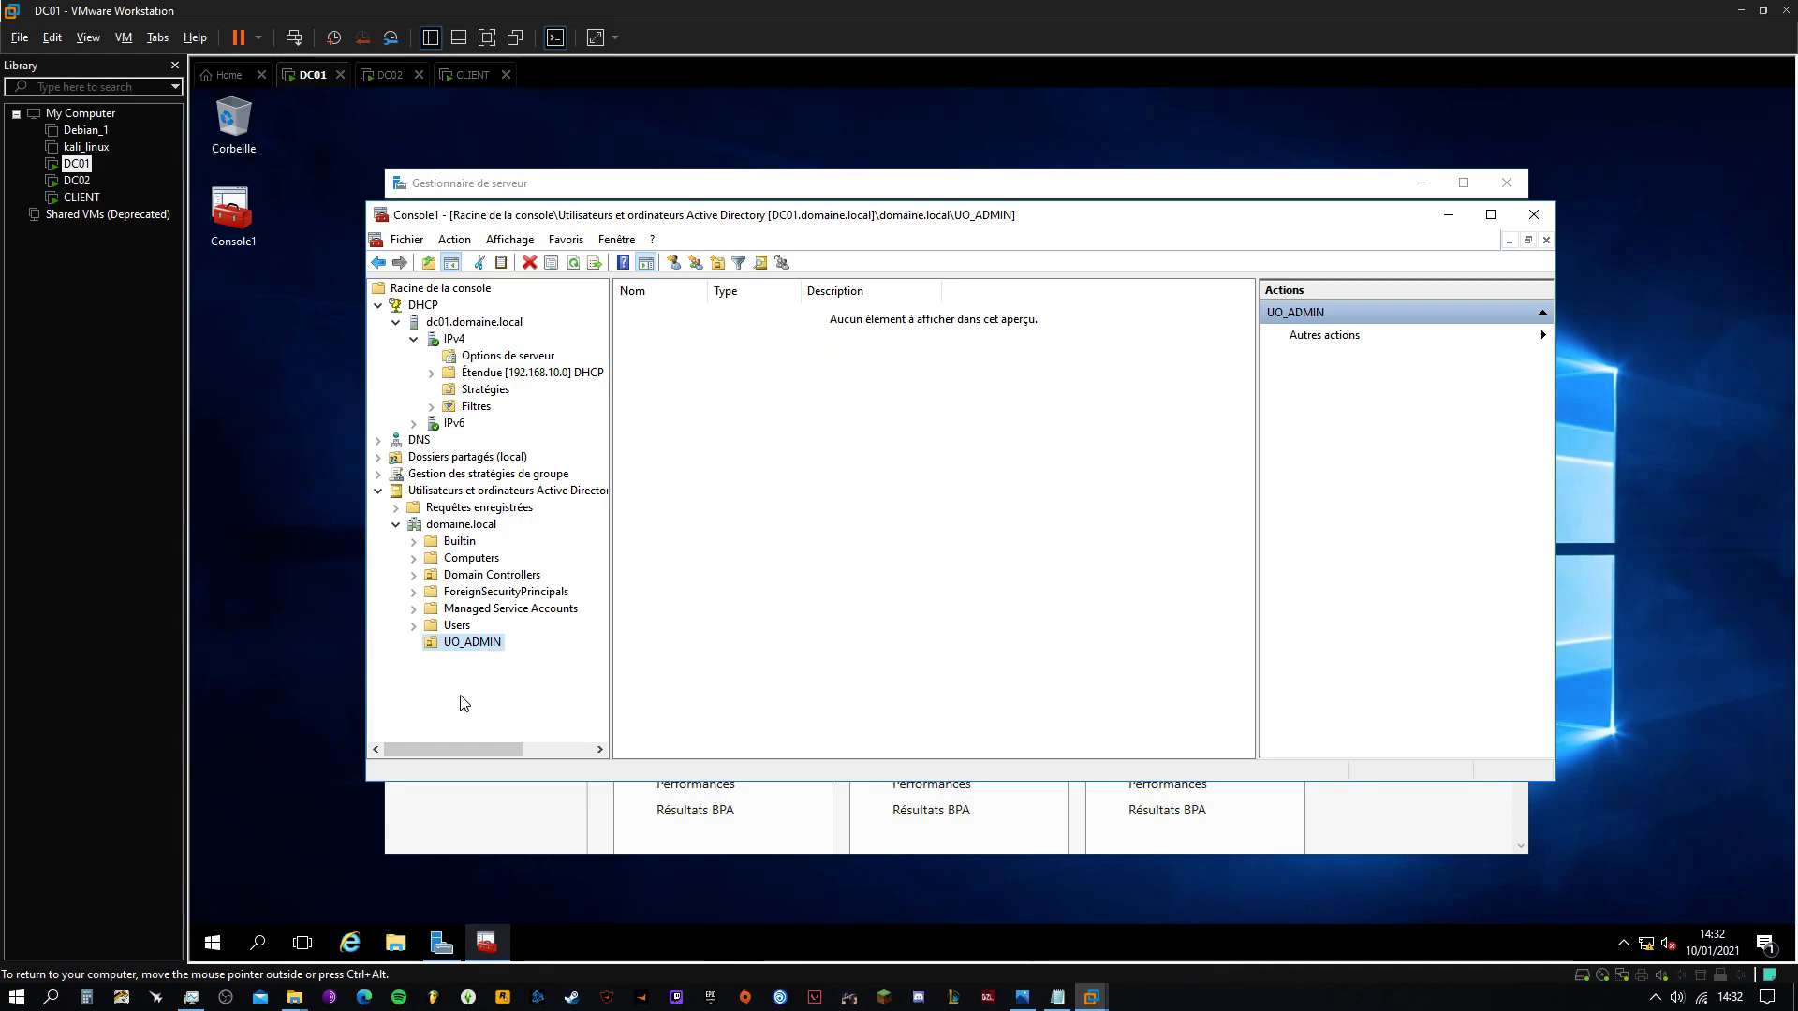
Create the organisational unit UO_PARIS under domaine.local
{"action": "right_click", "coordinate": [667, 593]}
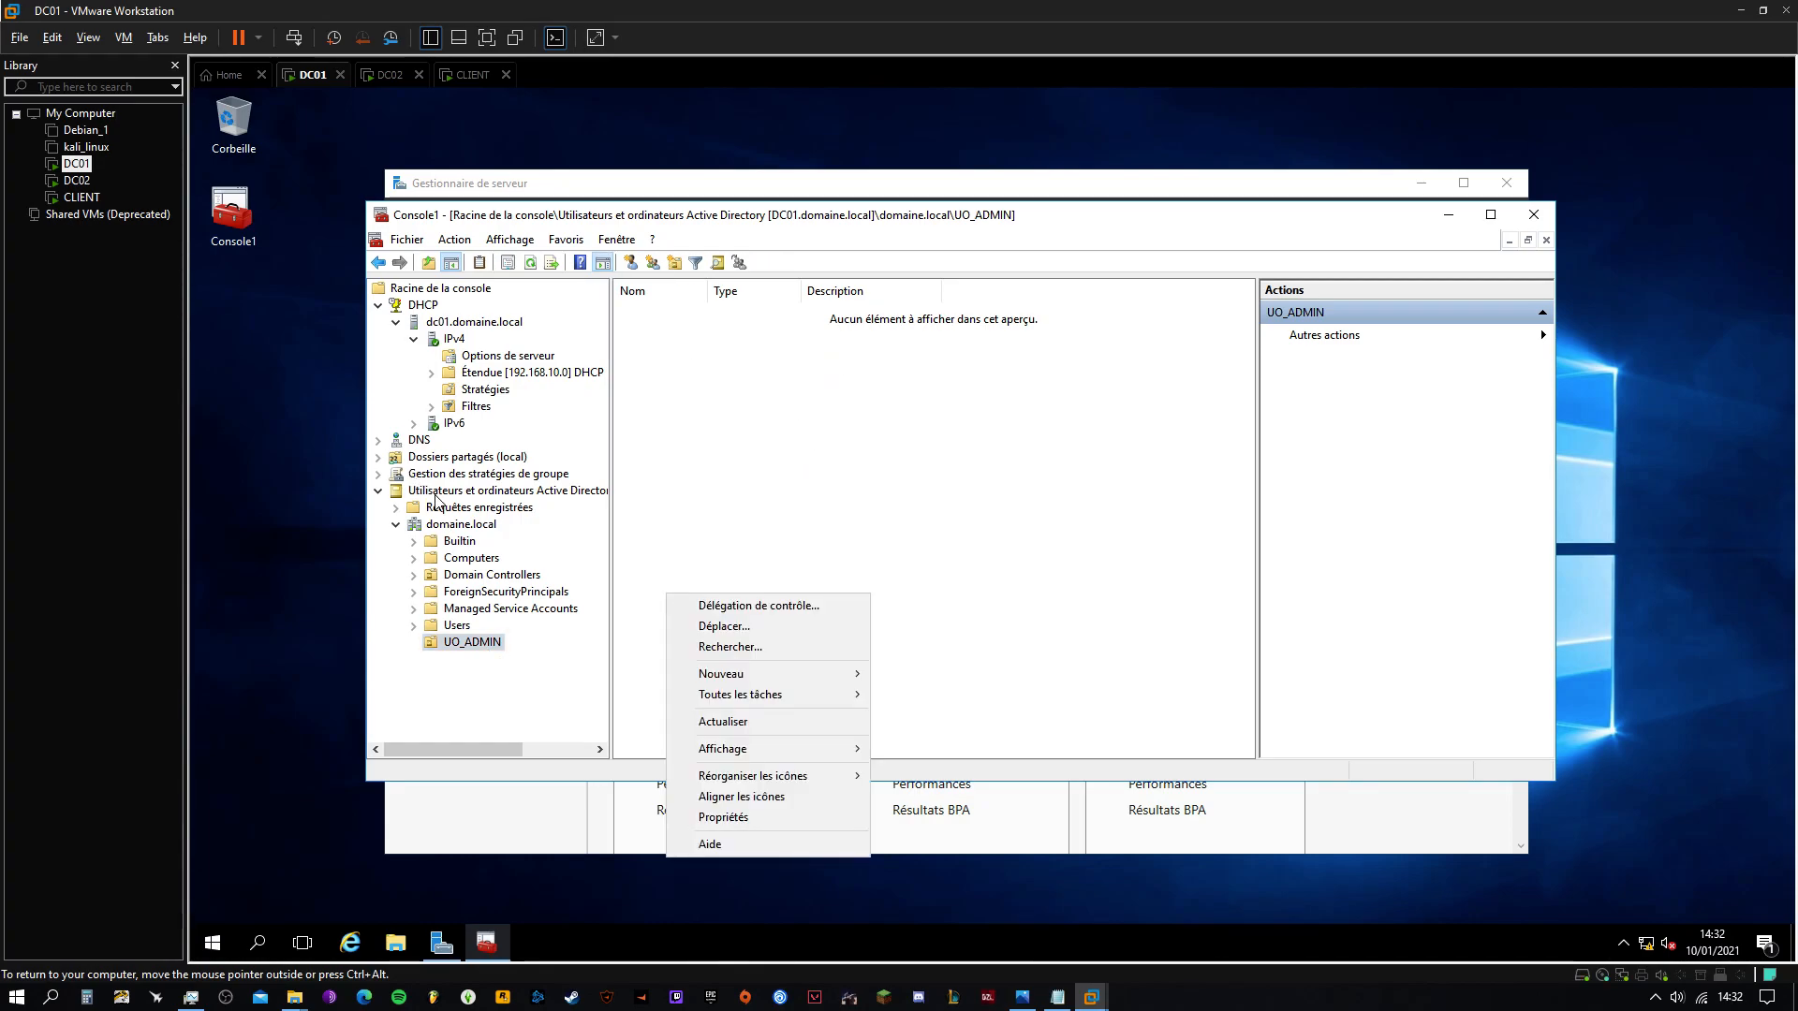
{"action": "right_click", "coordinate": [440, 524]}
{"action": "right_click", "coordinate": [440, 525]}
{"action": "mouse_move", "coordinate": [629, 664]}
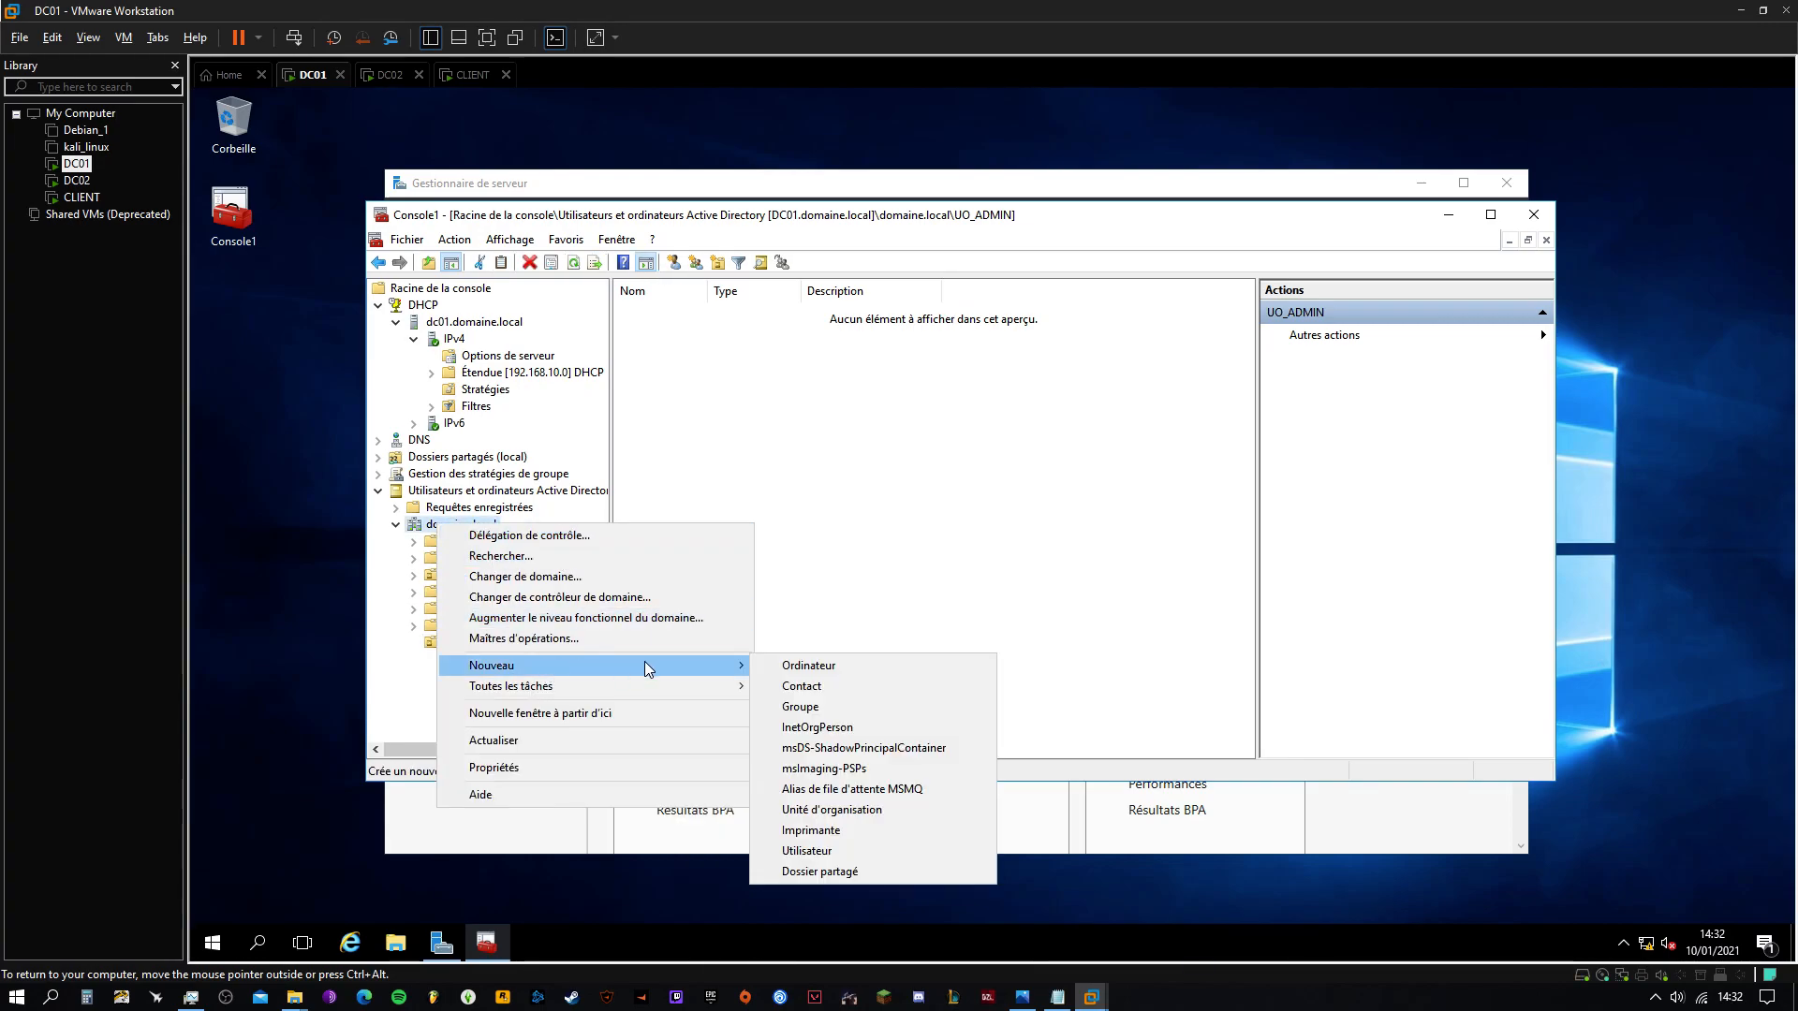
{"action": "left_click", "coordinate": [832, 809]}
{"action": "type", "text": "UO"}
{"action": "key", "text": "BackSpace"}
{"action": "key", "text": "BackSpace"}
{"action": "type", "text": "UP"}
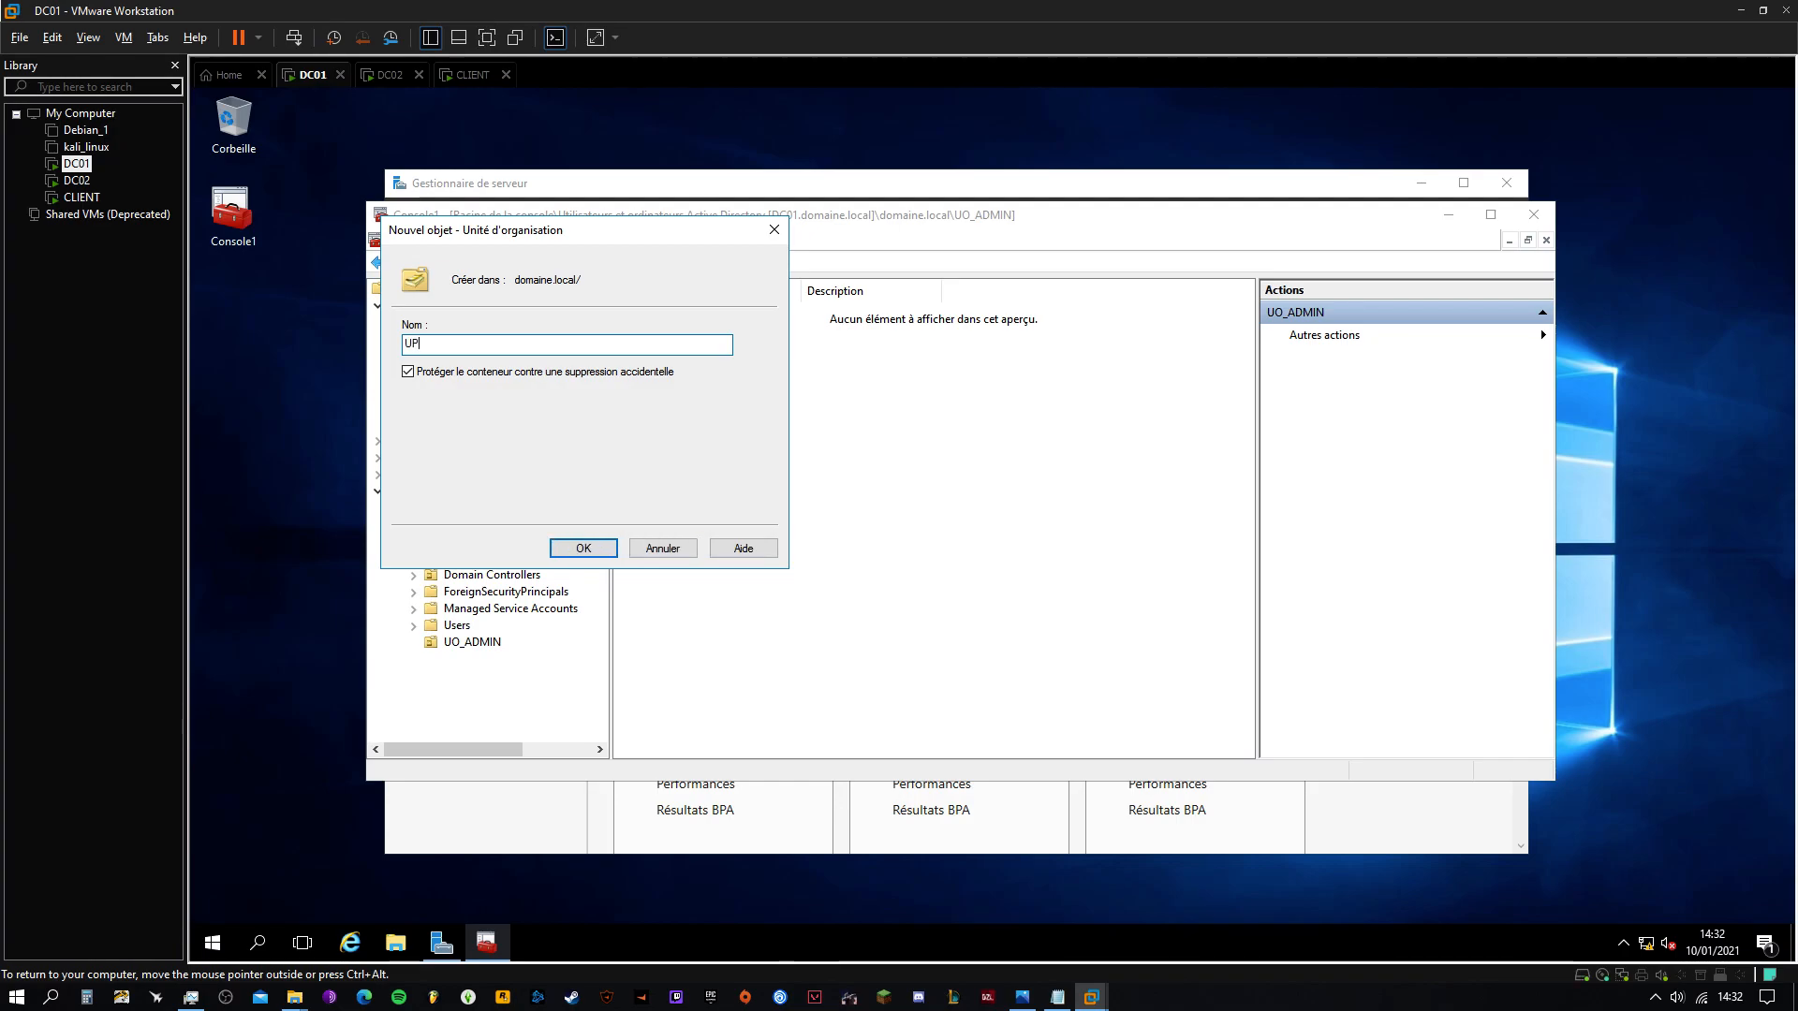
{"action": "key", "text": "BackSpace"}
{"action": "key", "text": "BackSpace"}
{"action": "type", "text": "UO_PARIS"}
{"action": "left_click", "coordinate": [579, 550]}
Create UO_LYON under domaine.local and check the contents of all three OUs
{"action": "right_click", "coordinate": [439, 519]}
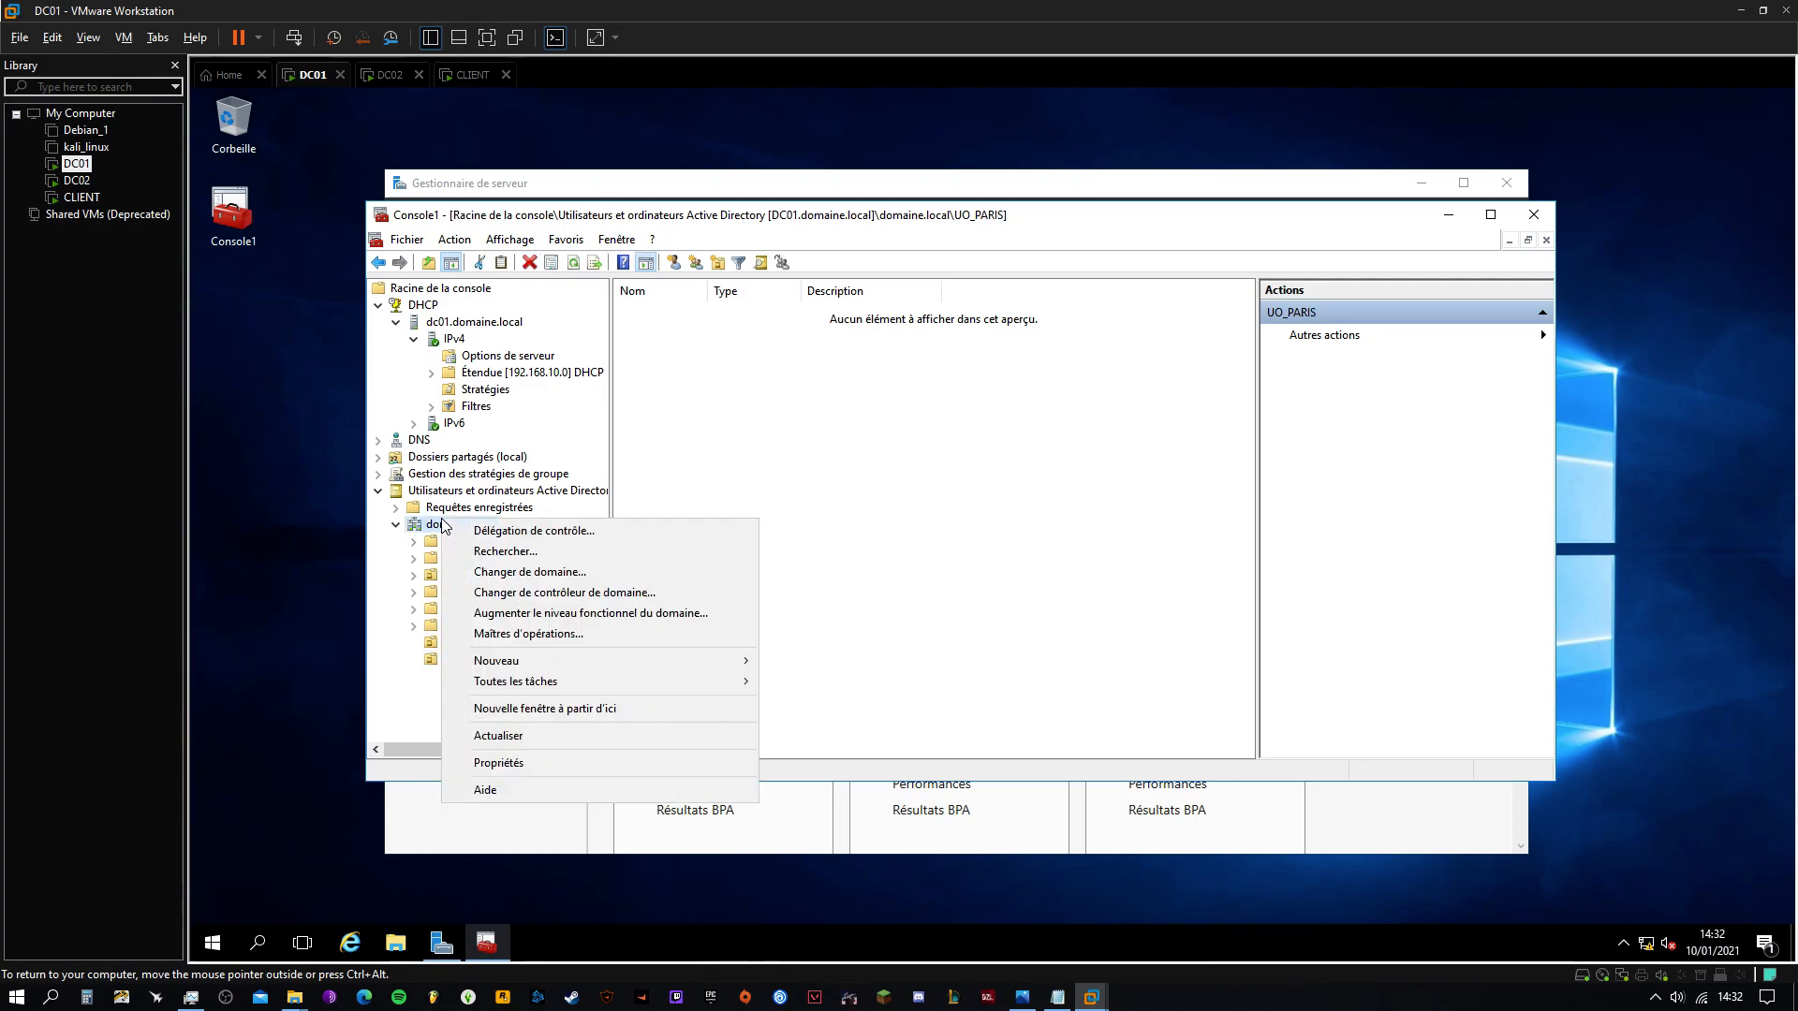
{"action": "mouse_move", "coordinate": [680, 663]}
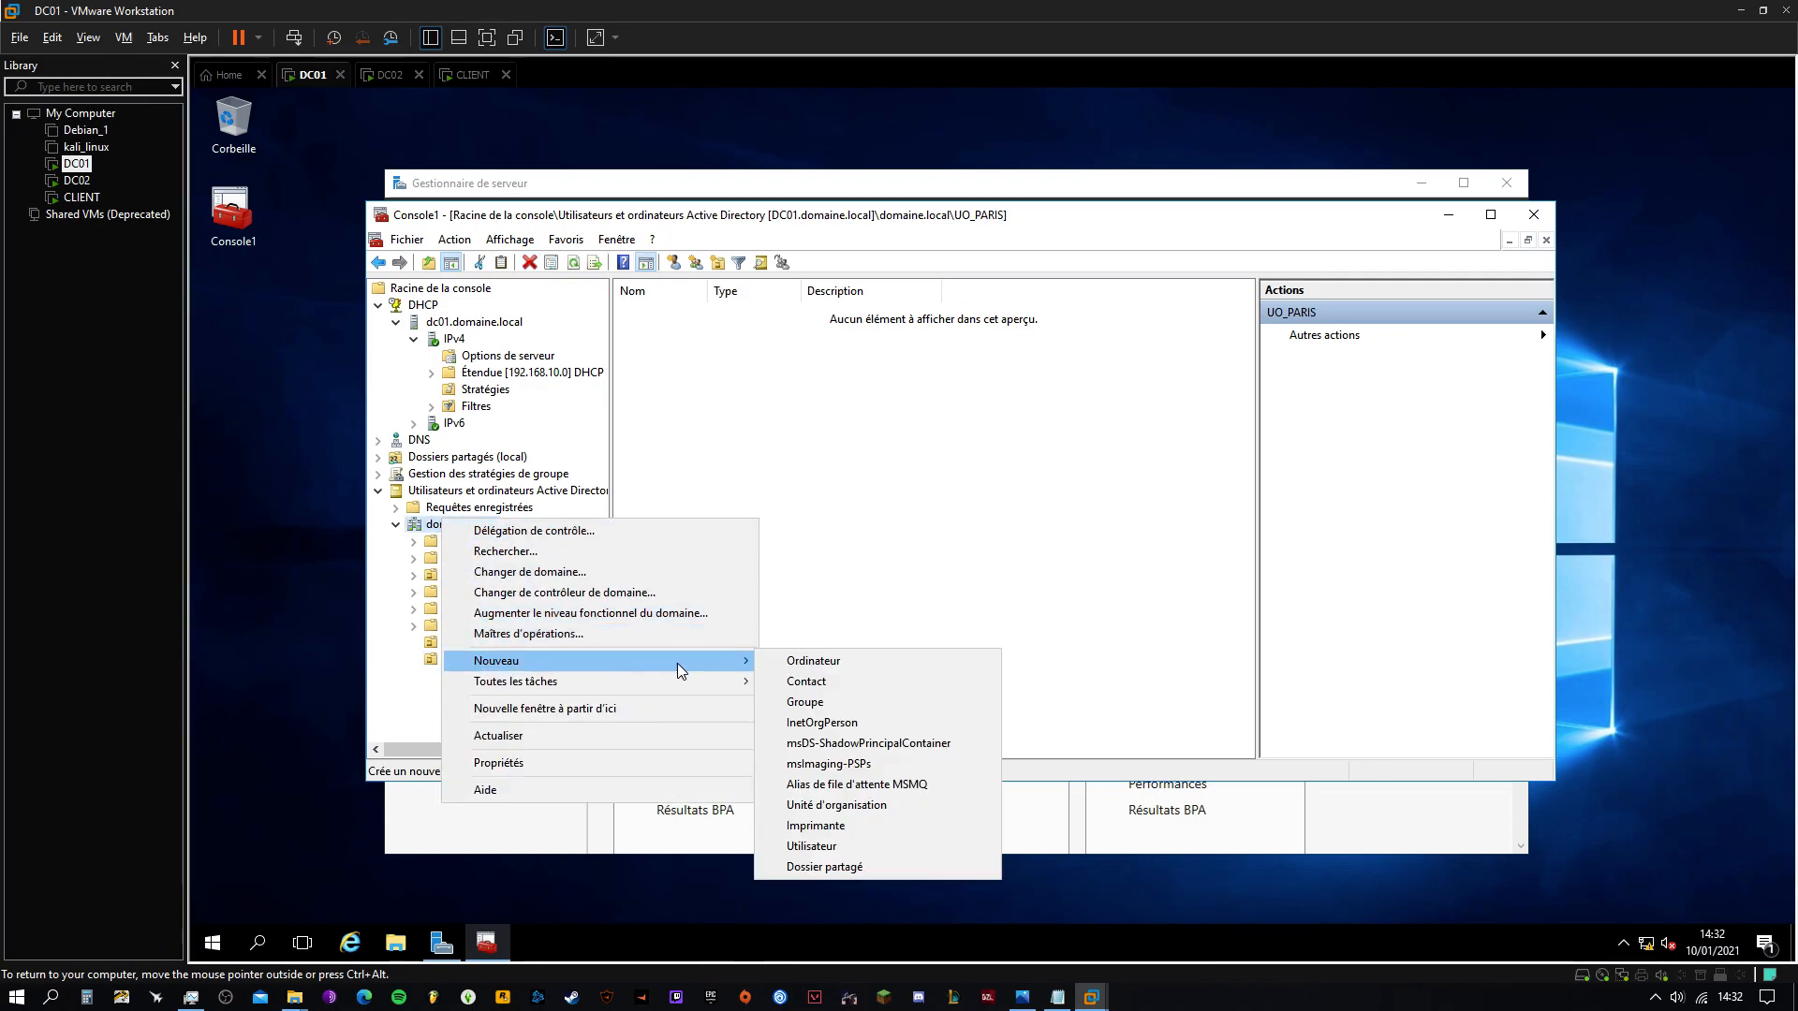
{"action": "left_click", "coordinate": [842, 805]}
{"action": "type", "text": "UO_LYON"}
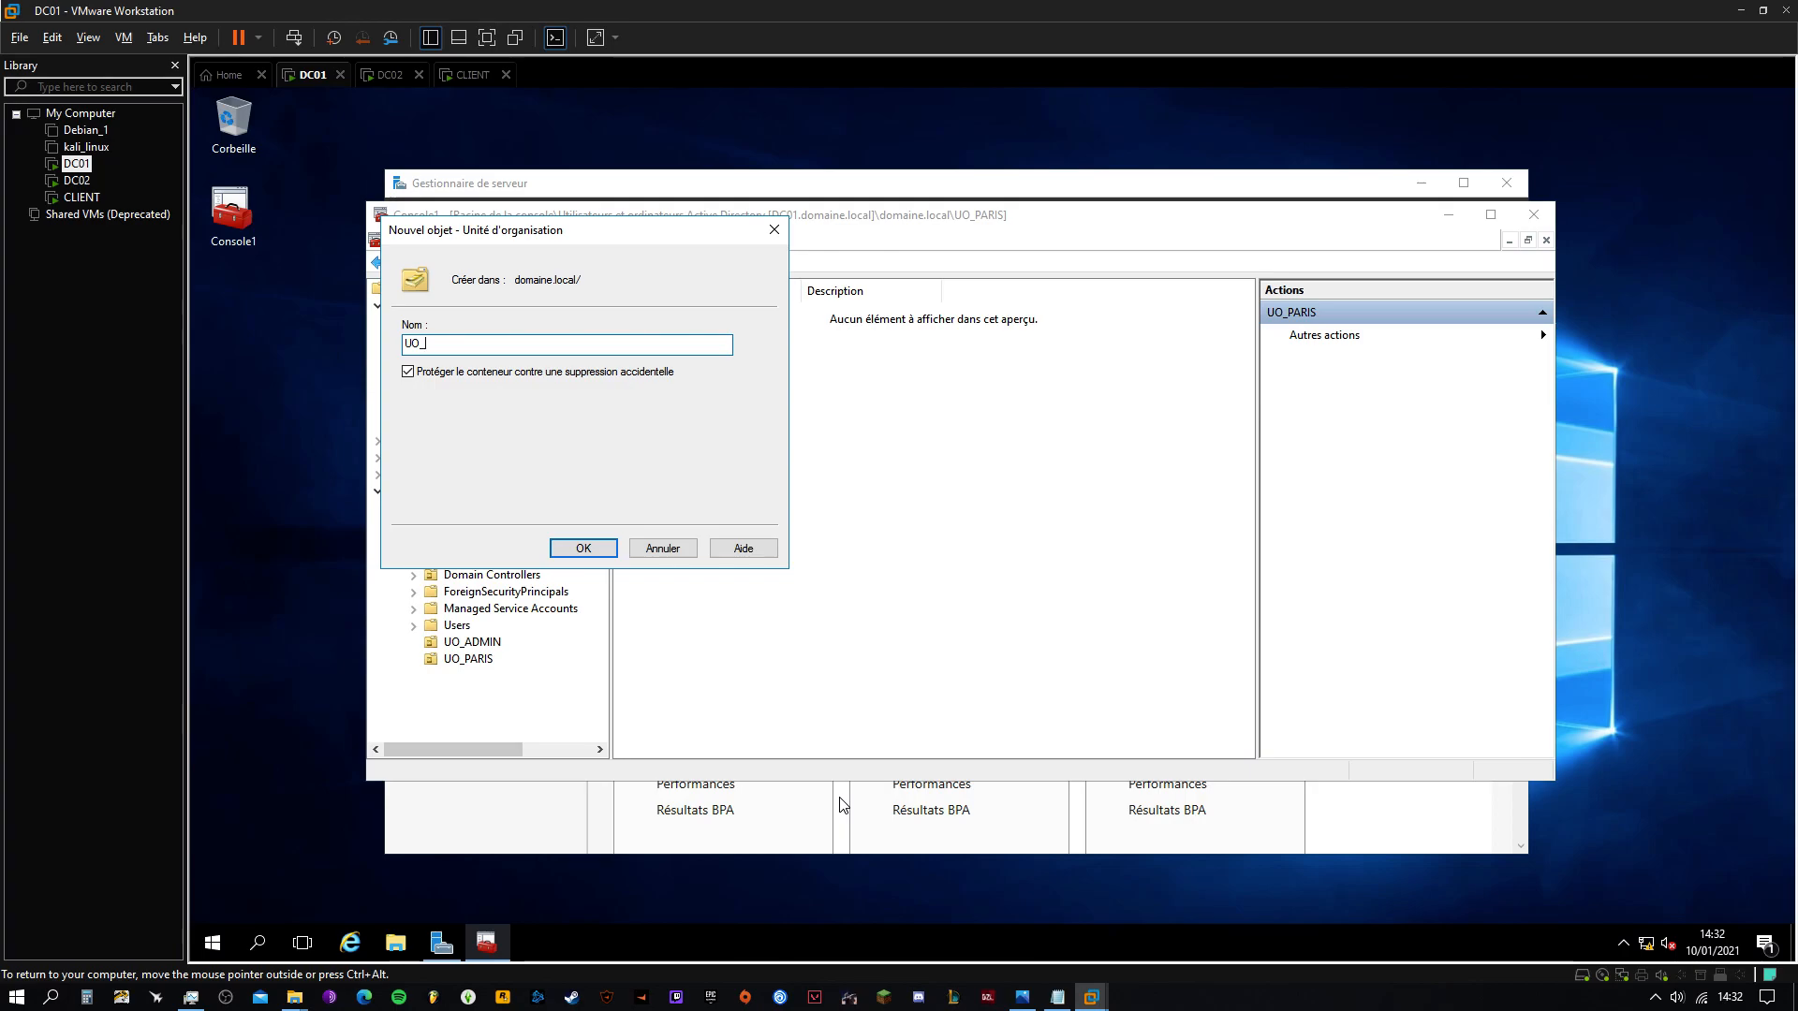
{"action": "left_click", "coordinate": [591, 549]}
{"action": "left_click", "coordinate": [475, 642]}
{"action": "left_click", "coordinate": [473, 660]}
{"action": "left_click", "coordinate": [476, 676]}
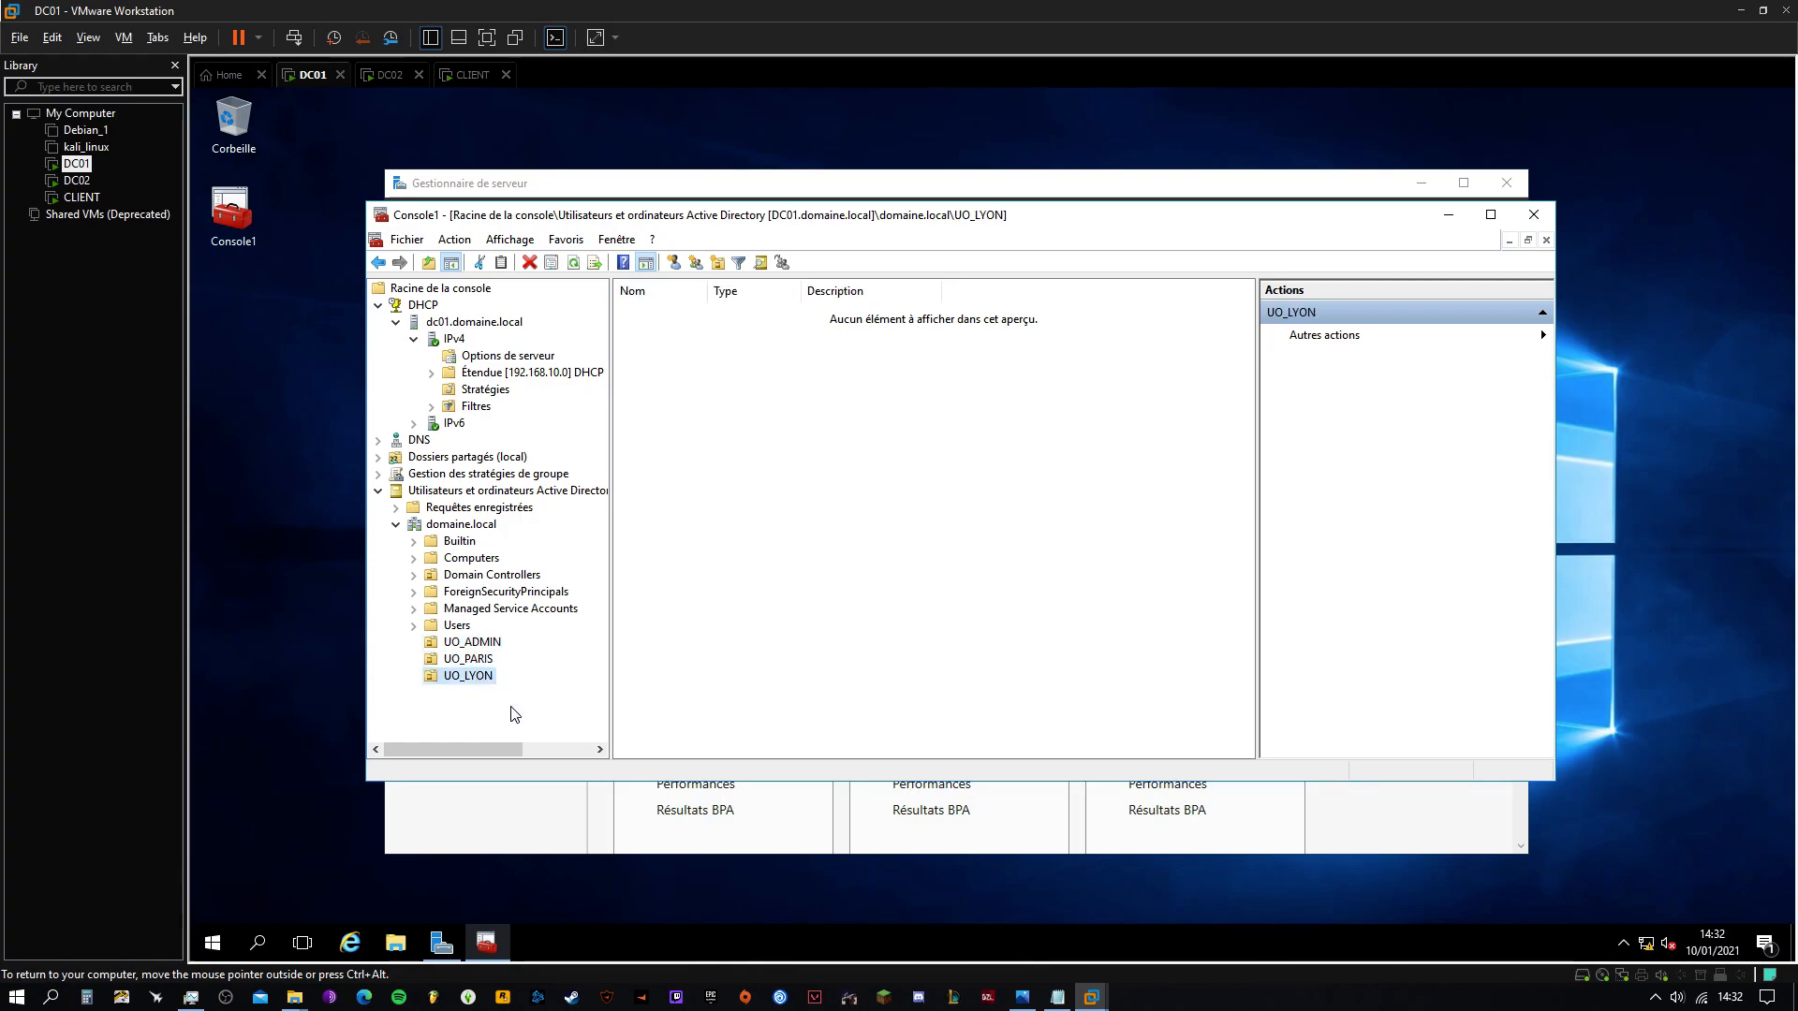
{"action": "left_click", "coordinate": [466, 643]}
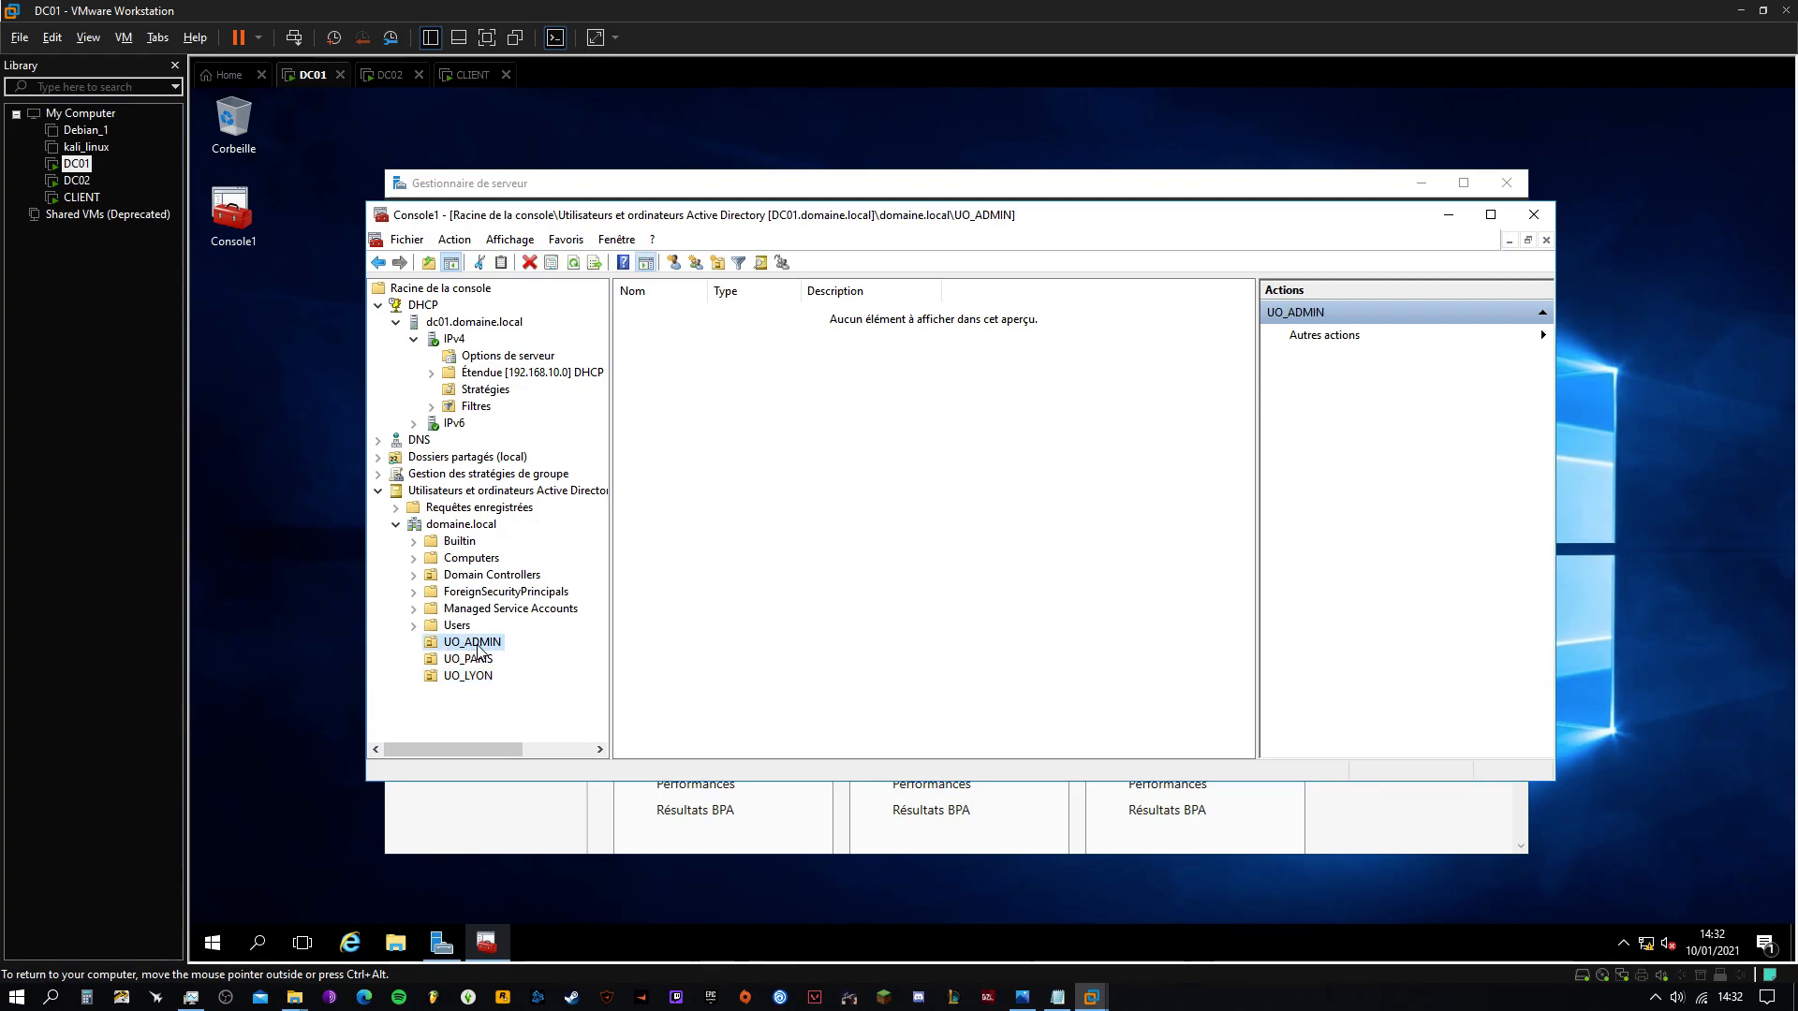
Create user BOB in UO_ADMIN with a password, not forced to change at next logon
{"action": "right_click", "coordinate": [477, 646]}
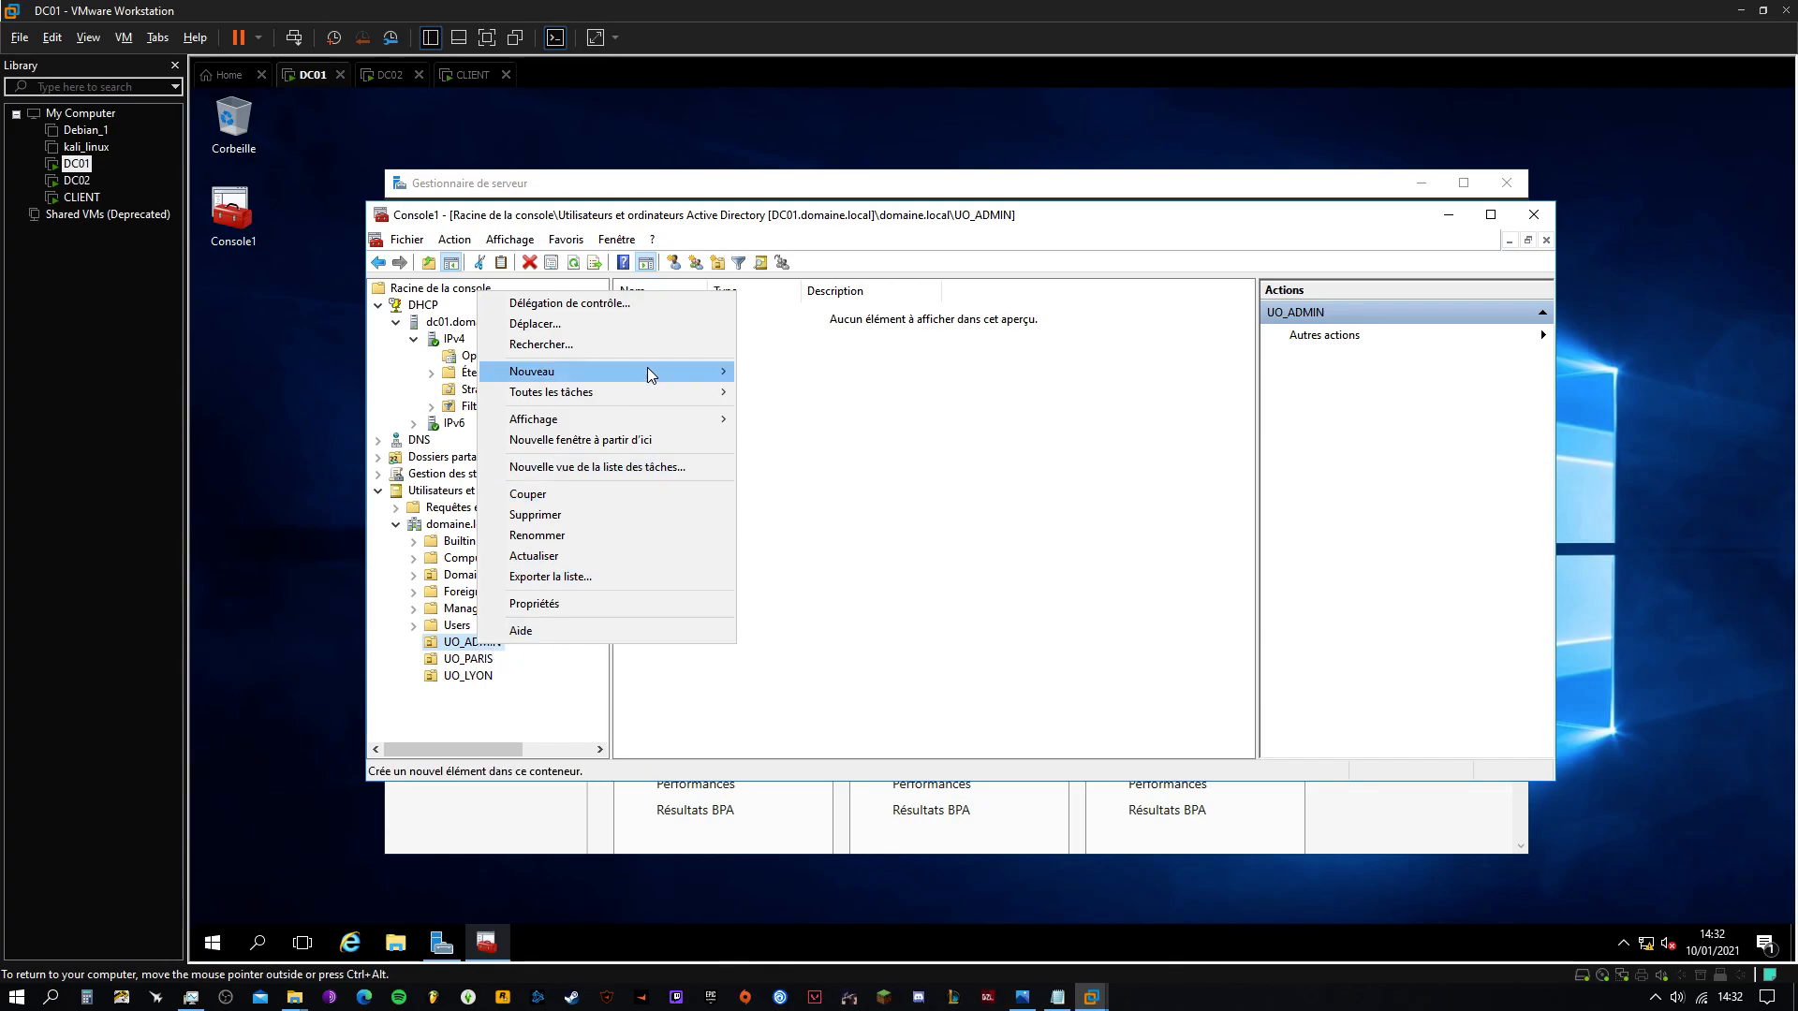
{"action": "mouse_move", "coordinate": [648, 371]}
{"action": "left_click", "coordinate": [806, 558]}
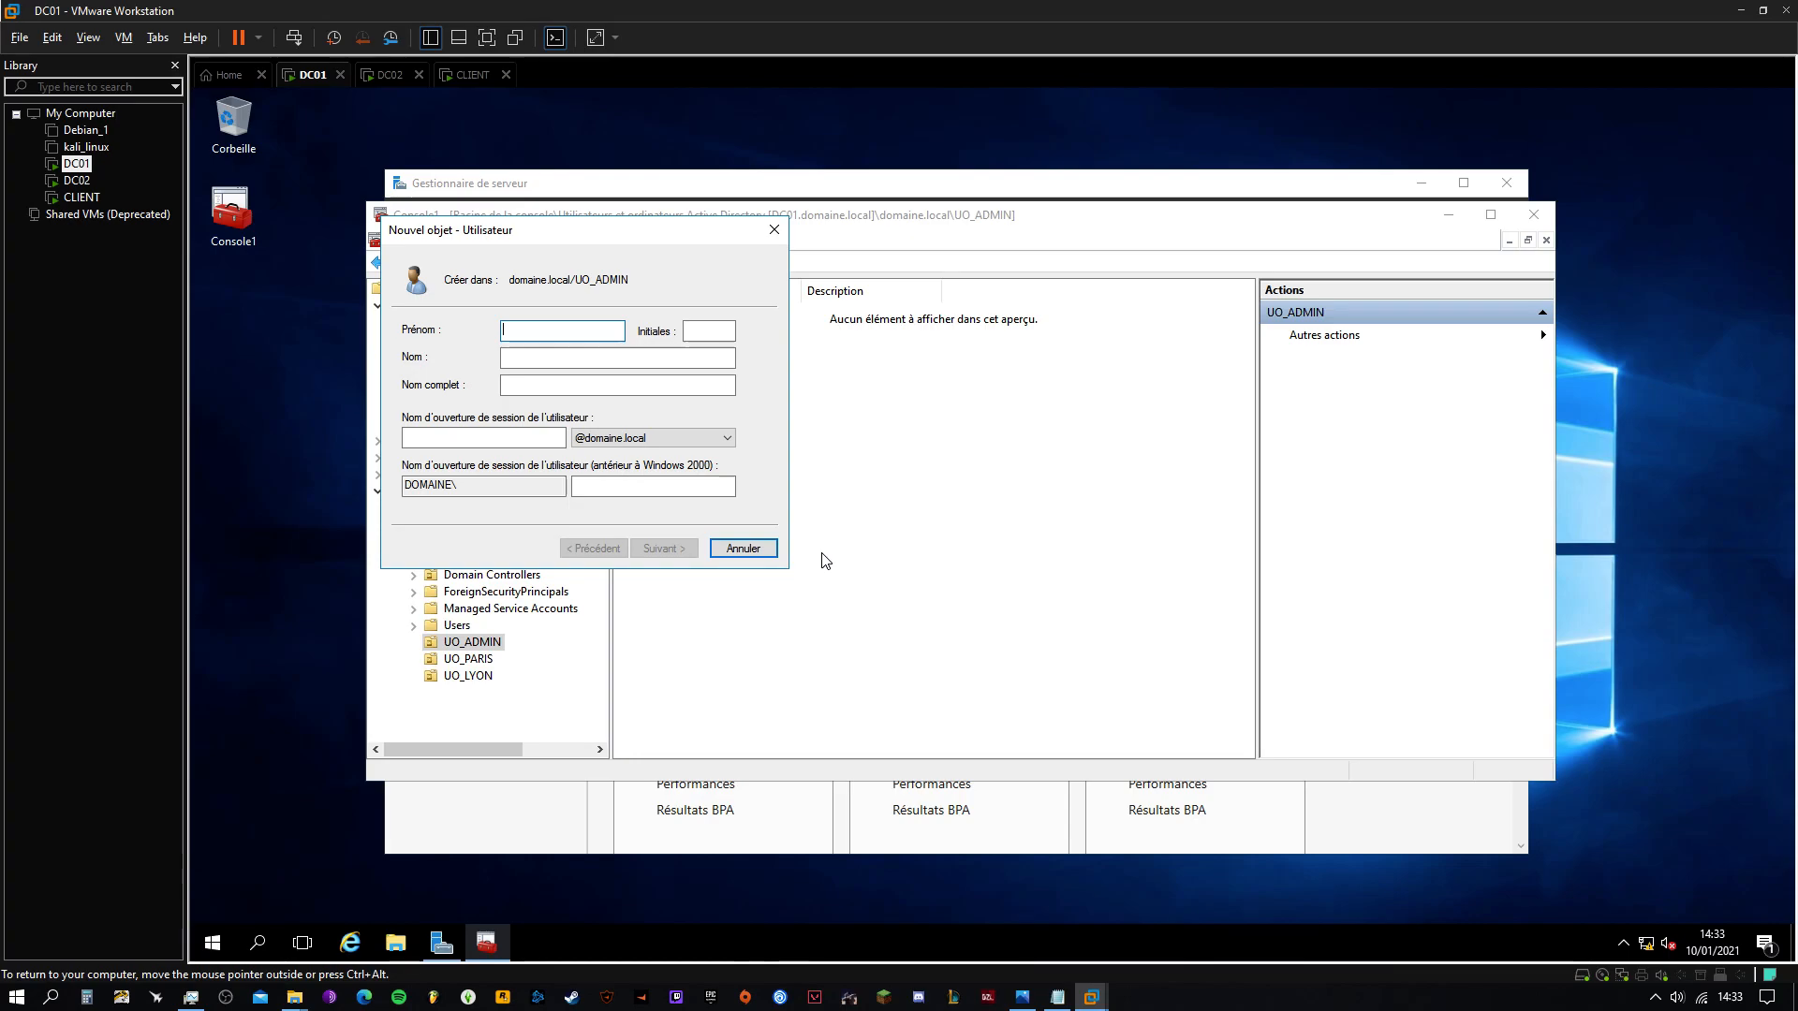
{"action": "left_click", "coordinate": [484, 438]}
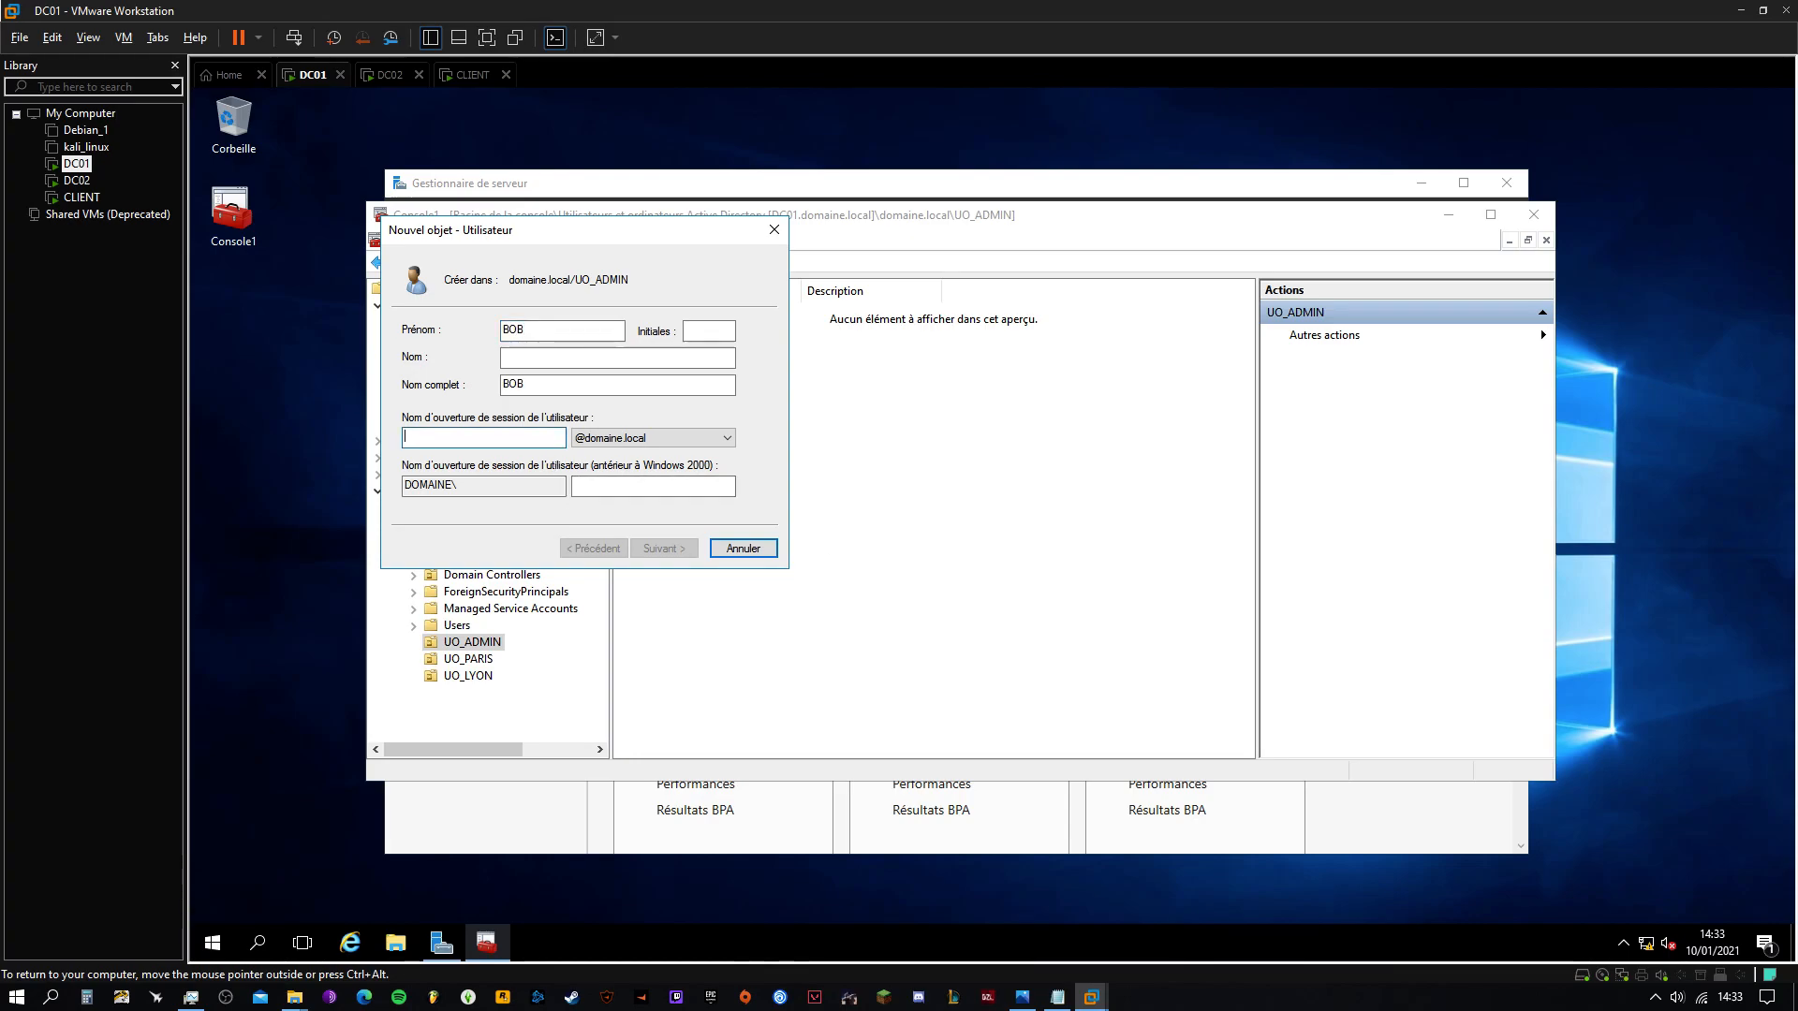
{"action": "type", "text": "BOB"}
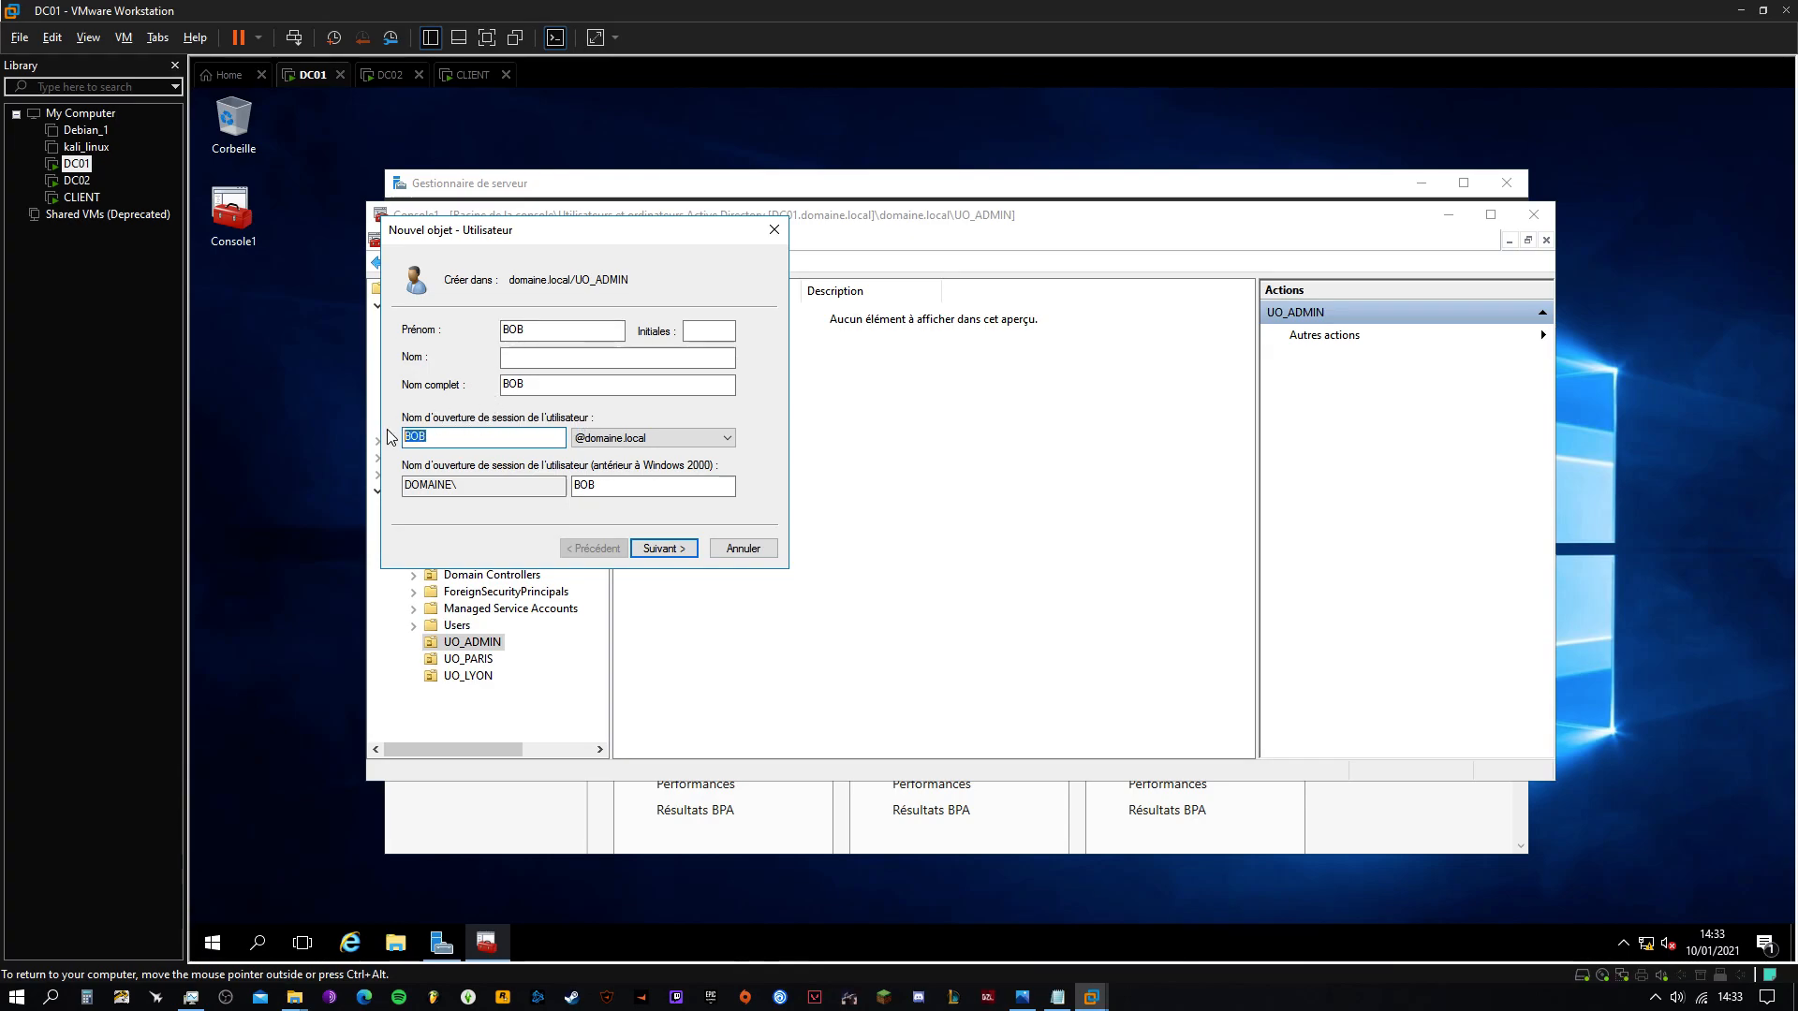
{"action": "left_click", "coordinate": [664, 548]}
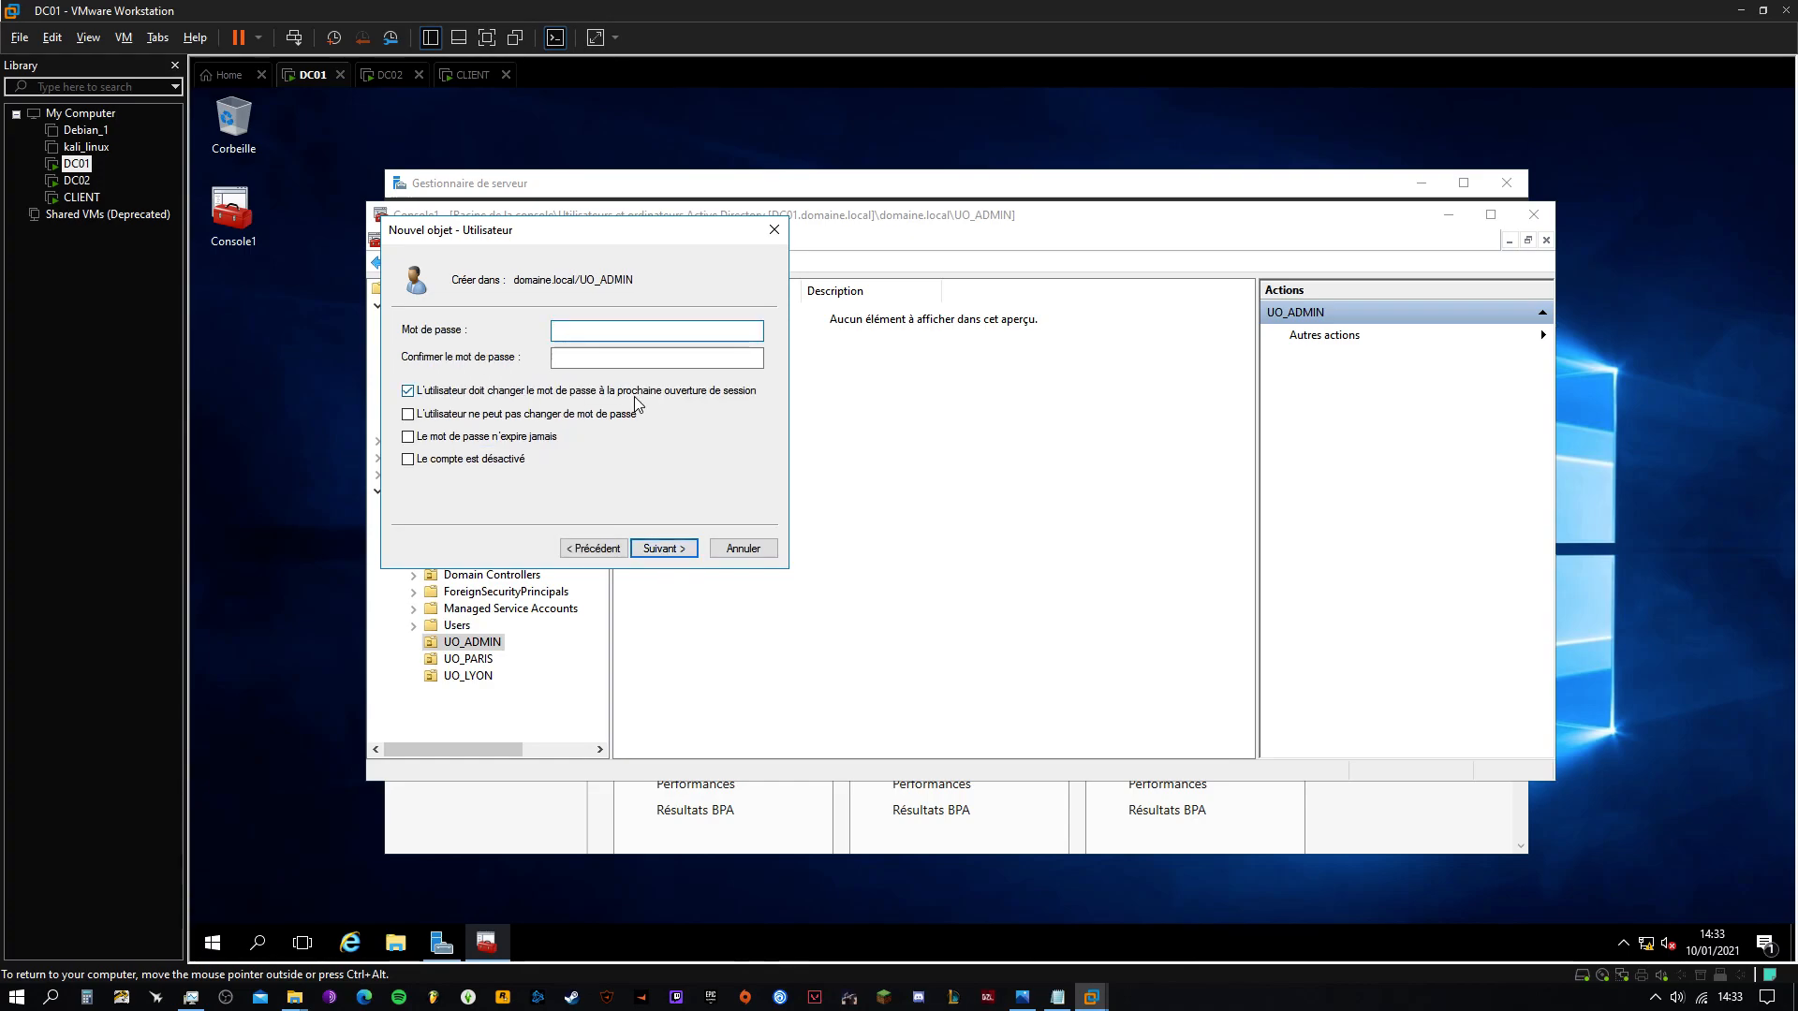
{"action": "type", "text": "P"}
{"action": "key", "text": "Tab"}
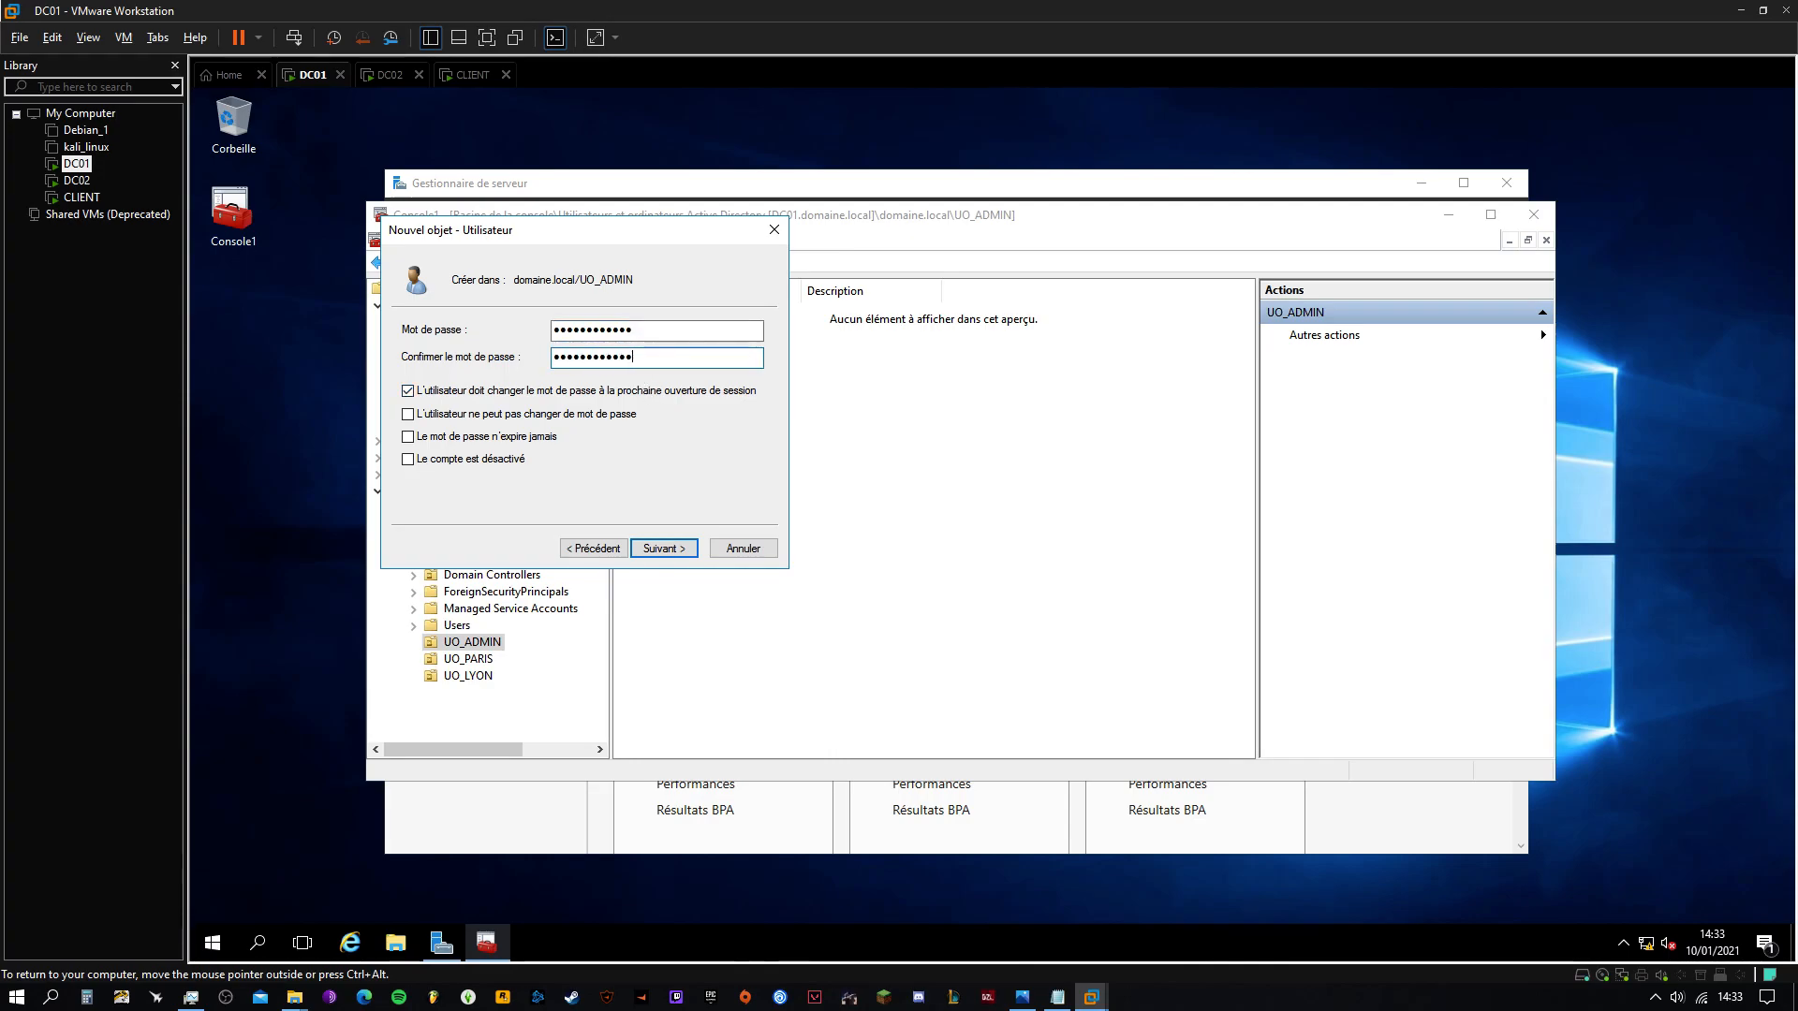
{"action": "left_click", "coordinate": [408, 391]}
{"action": "left_click", "coordinate": [681, 550]}
{"action": "left_click", "coordinate": [681, 552]}
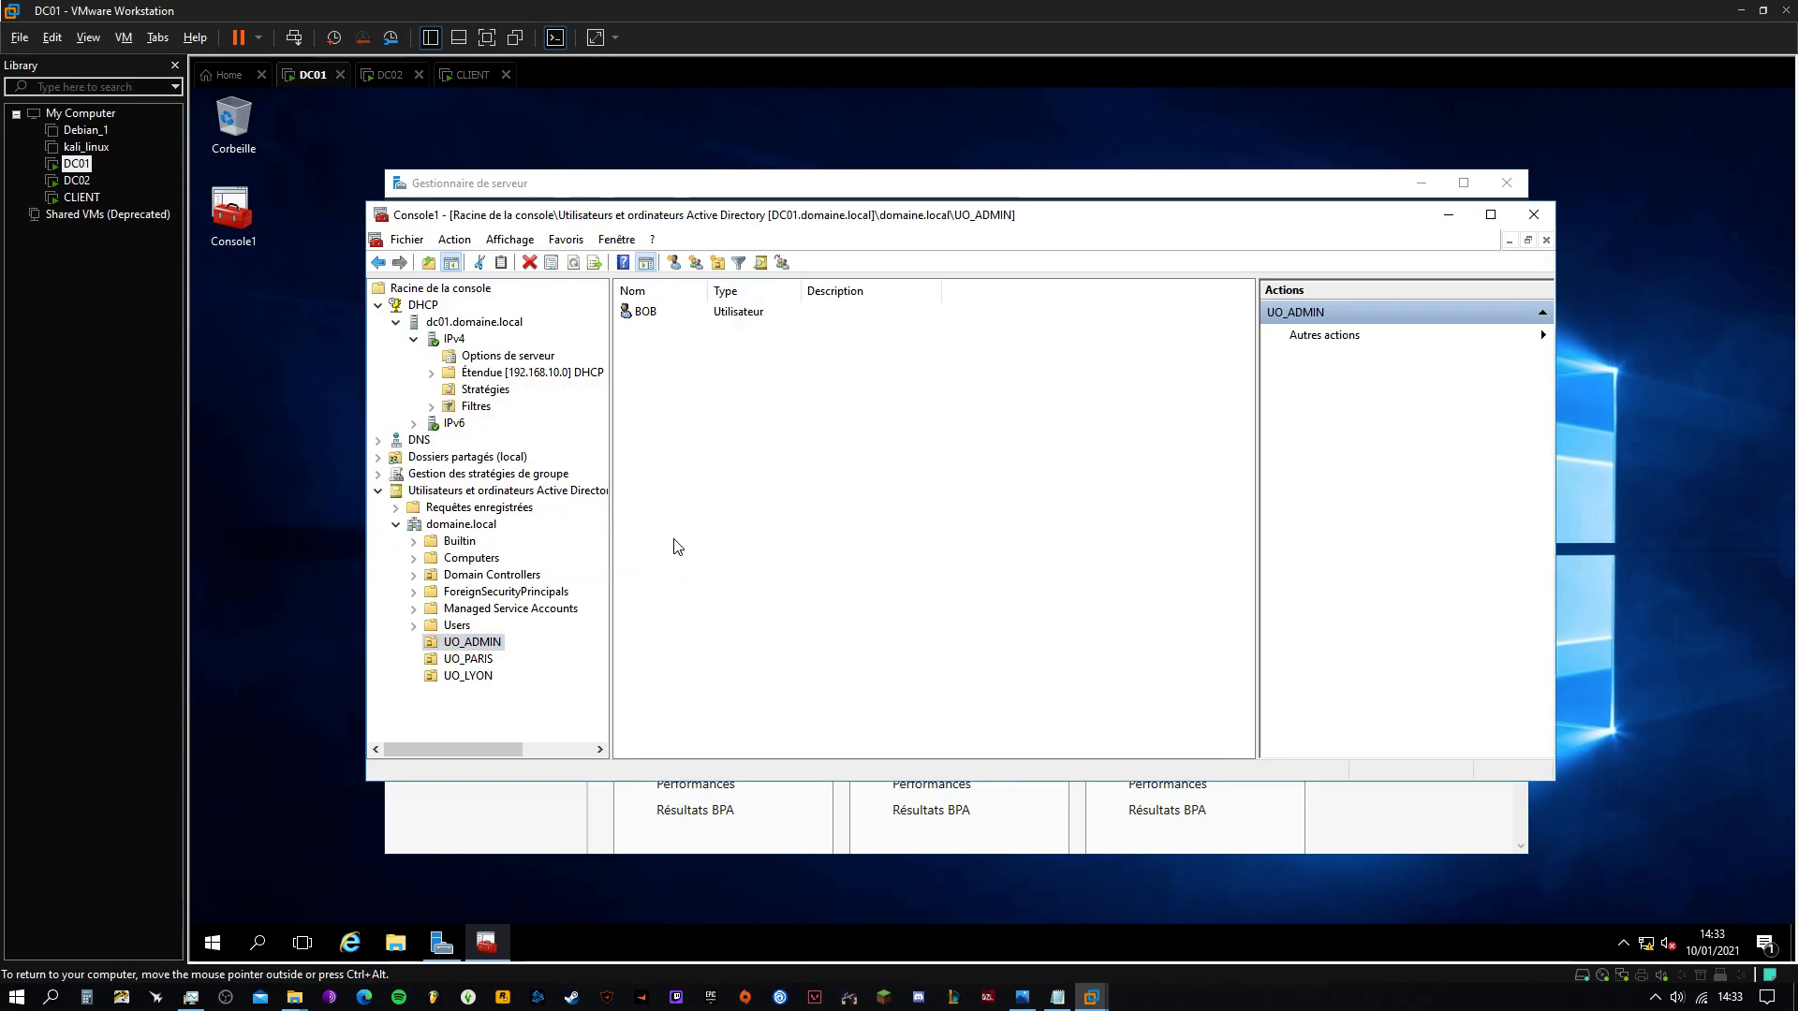
{"action": "left_click", "coordinate": [1057, 997]}
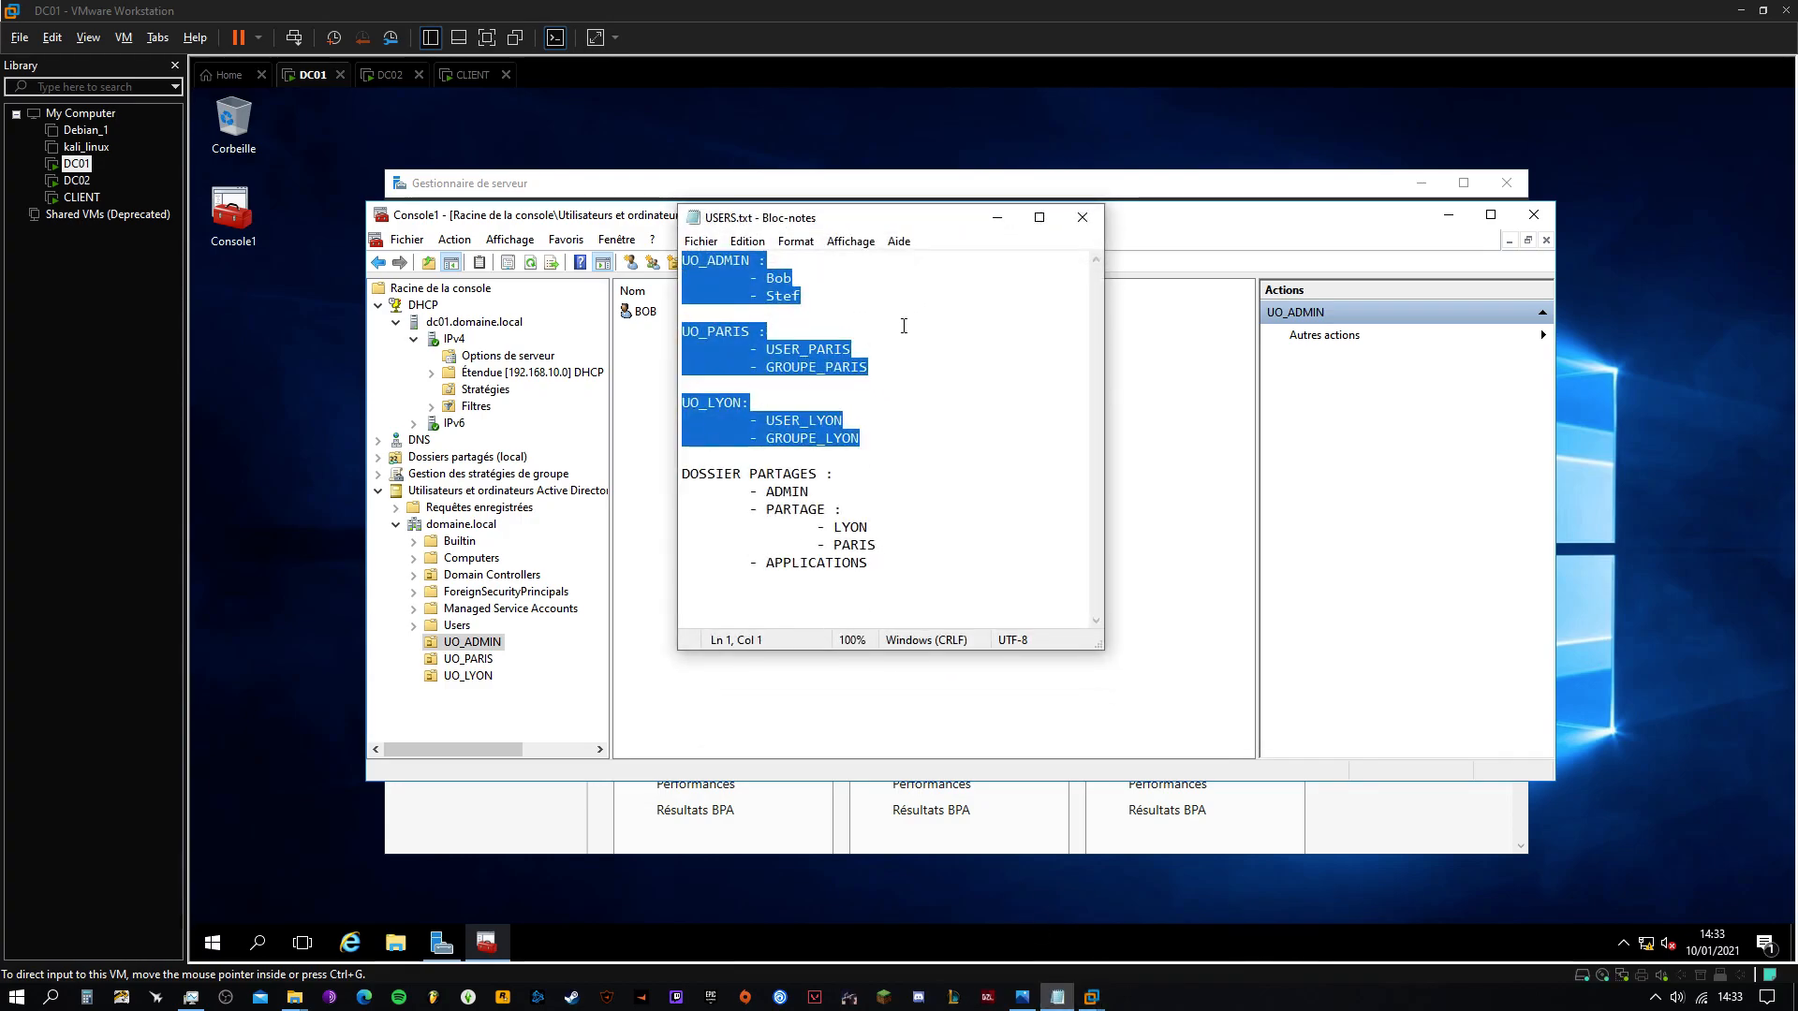
Add an indented '-GROUPE_ADMIN' line under UO_ADMIN in the USERS.txt notes
{"action": "left_click", "coordinate": [778, 313]}
{"action": "key", "text": "Return"}
{"action": "key", "text": "Tab"}
{"action": "type", "text": "-GR"}
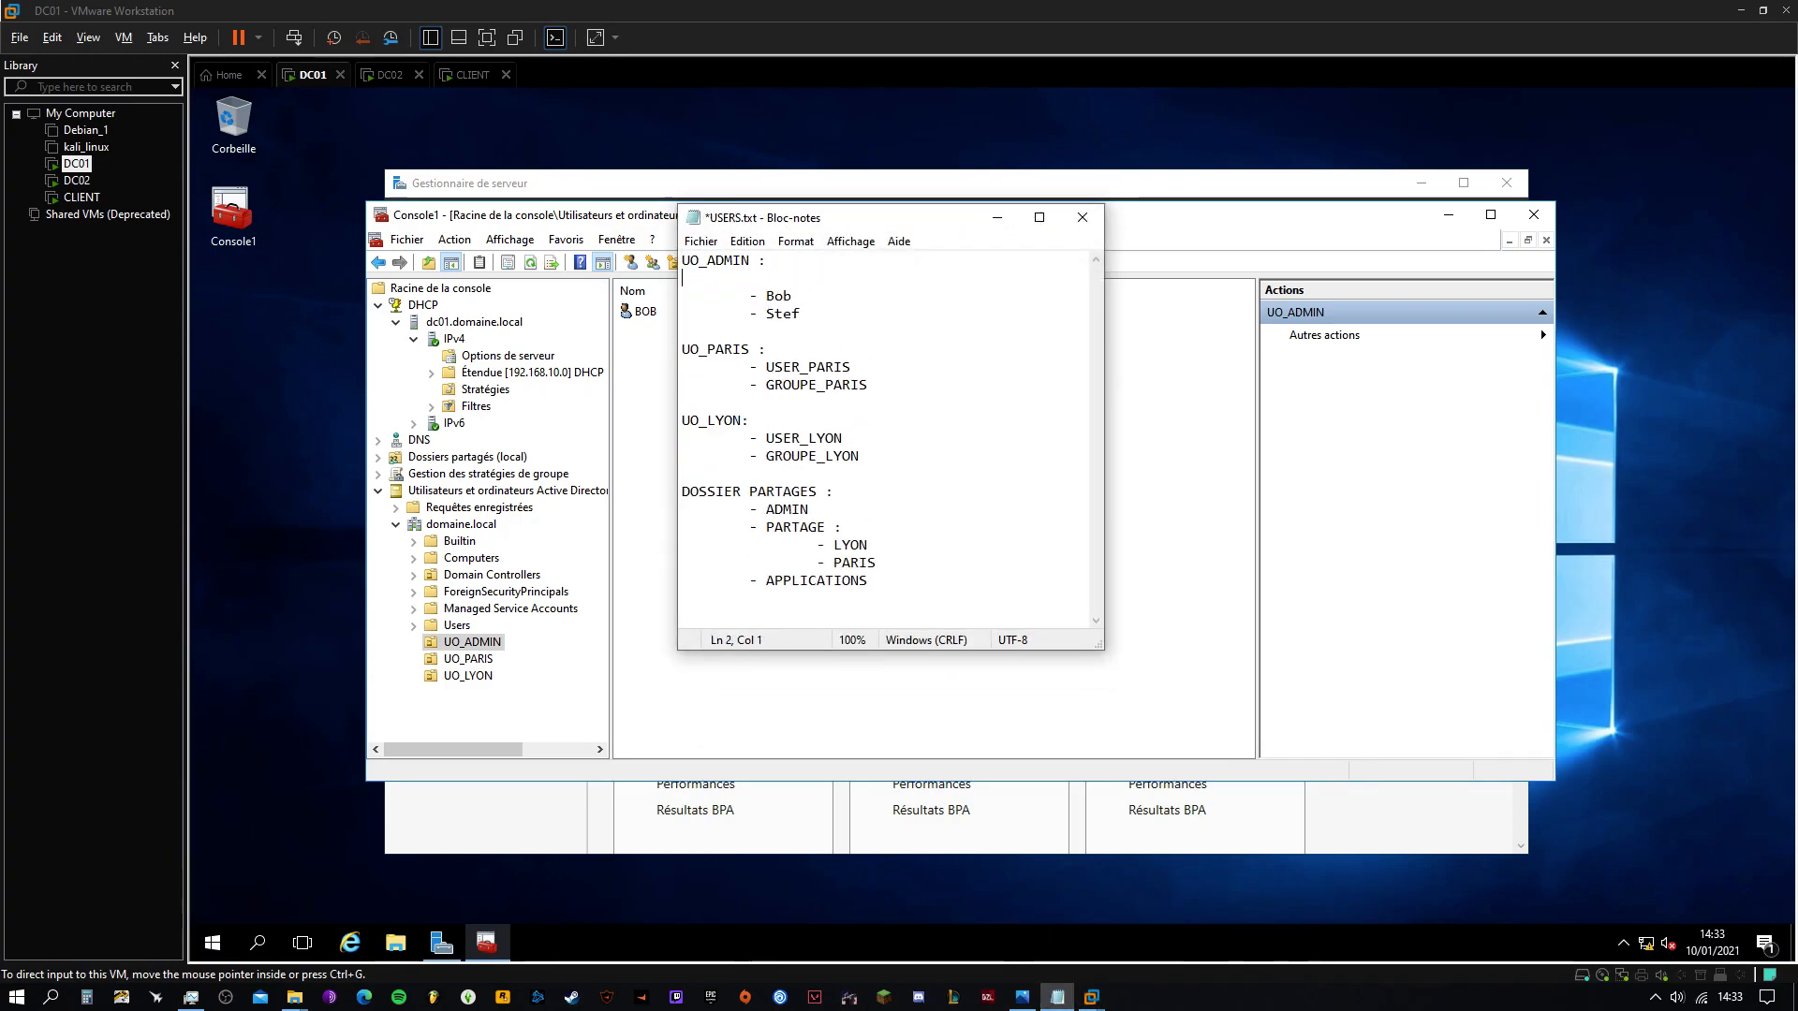
{"action": "type", "text": "OUPE_ADMIN"}
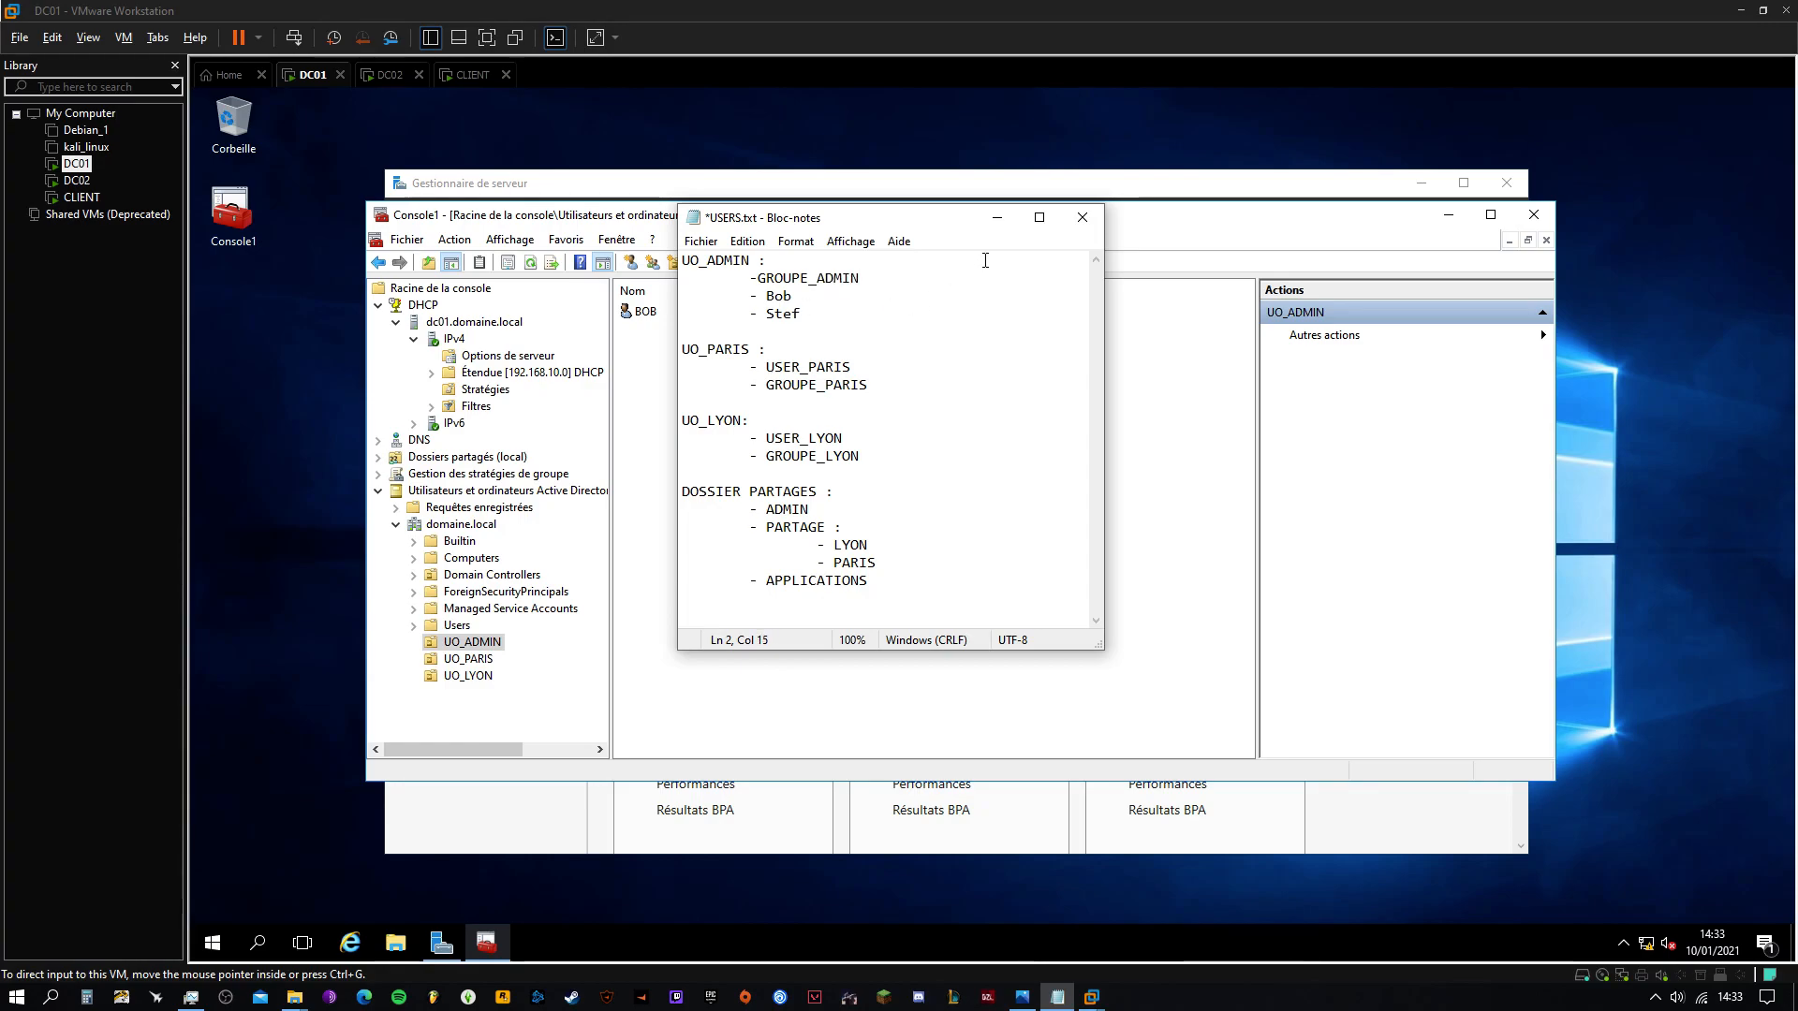
{"action": "left_click", "coordinate": [760, 279]}
Back in the console, start a new UO_ADMIN user named STEF with logon name STEF
{"action": "left_click", "coordinate": [1000, 220]}
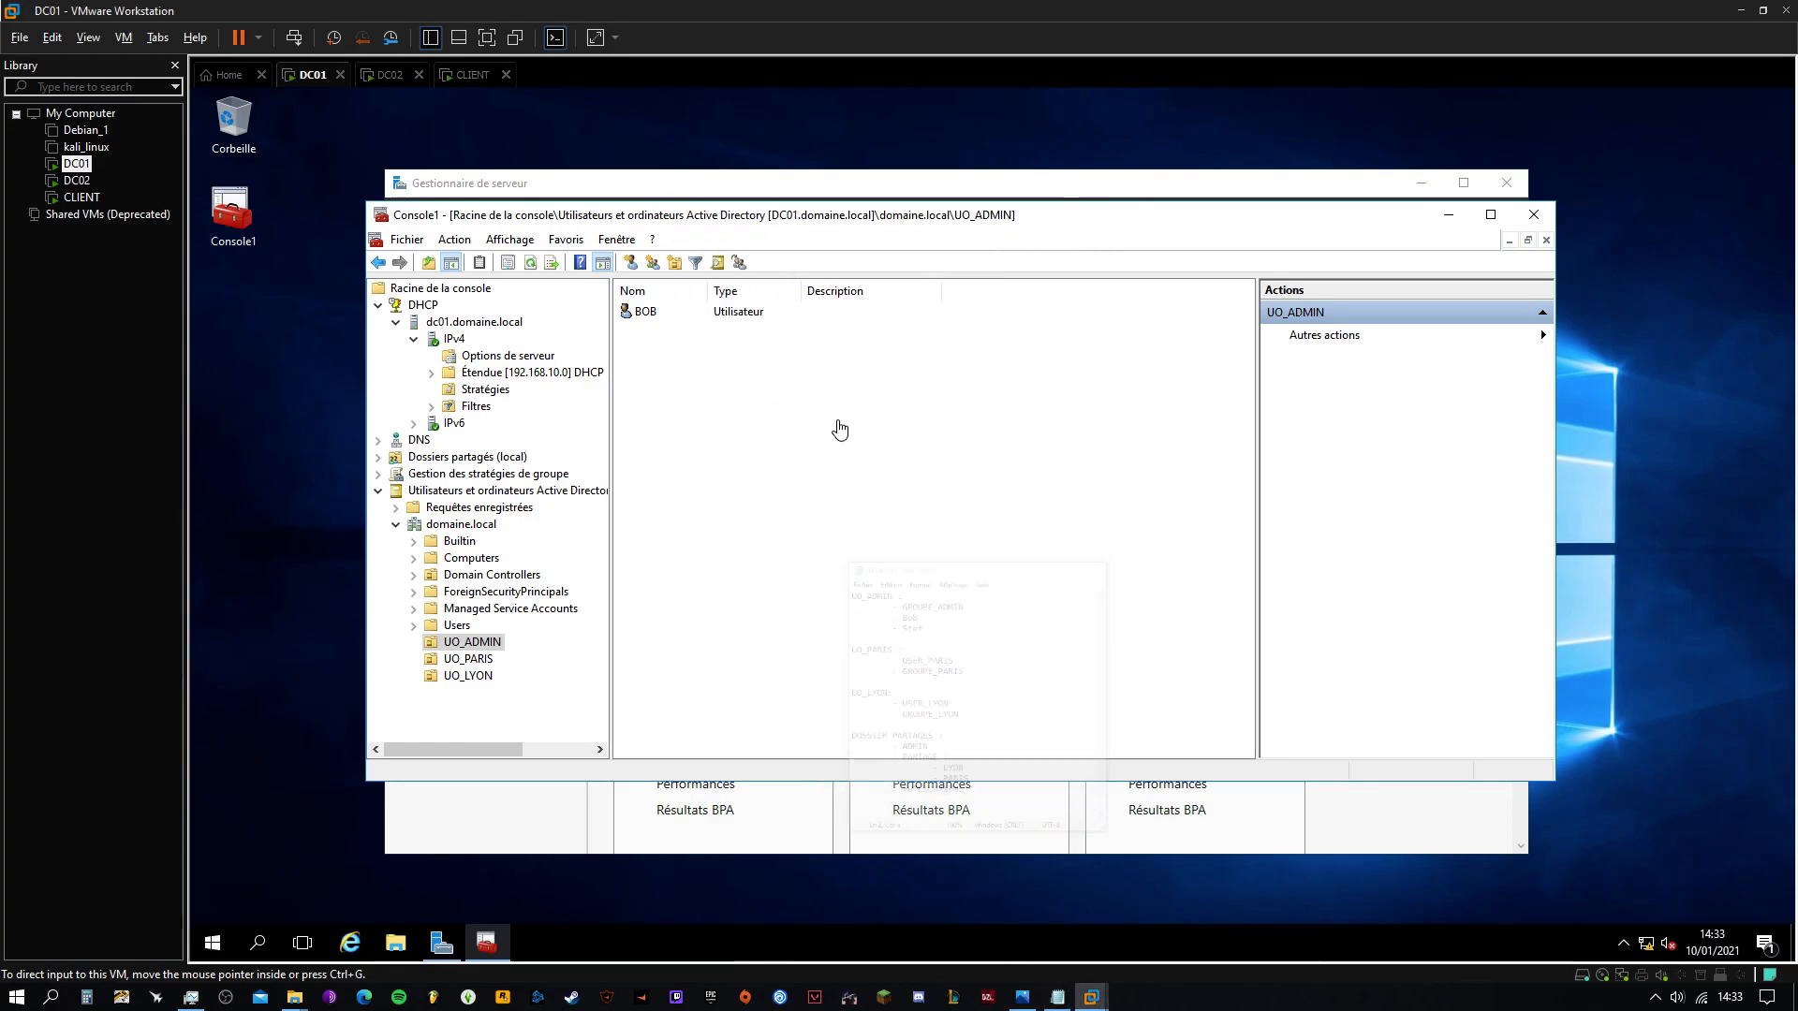
{"action": "right_click", "coordinate": [488, 646]}
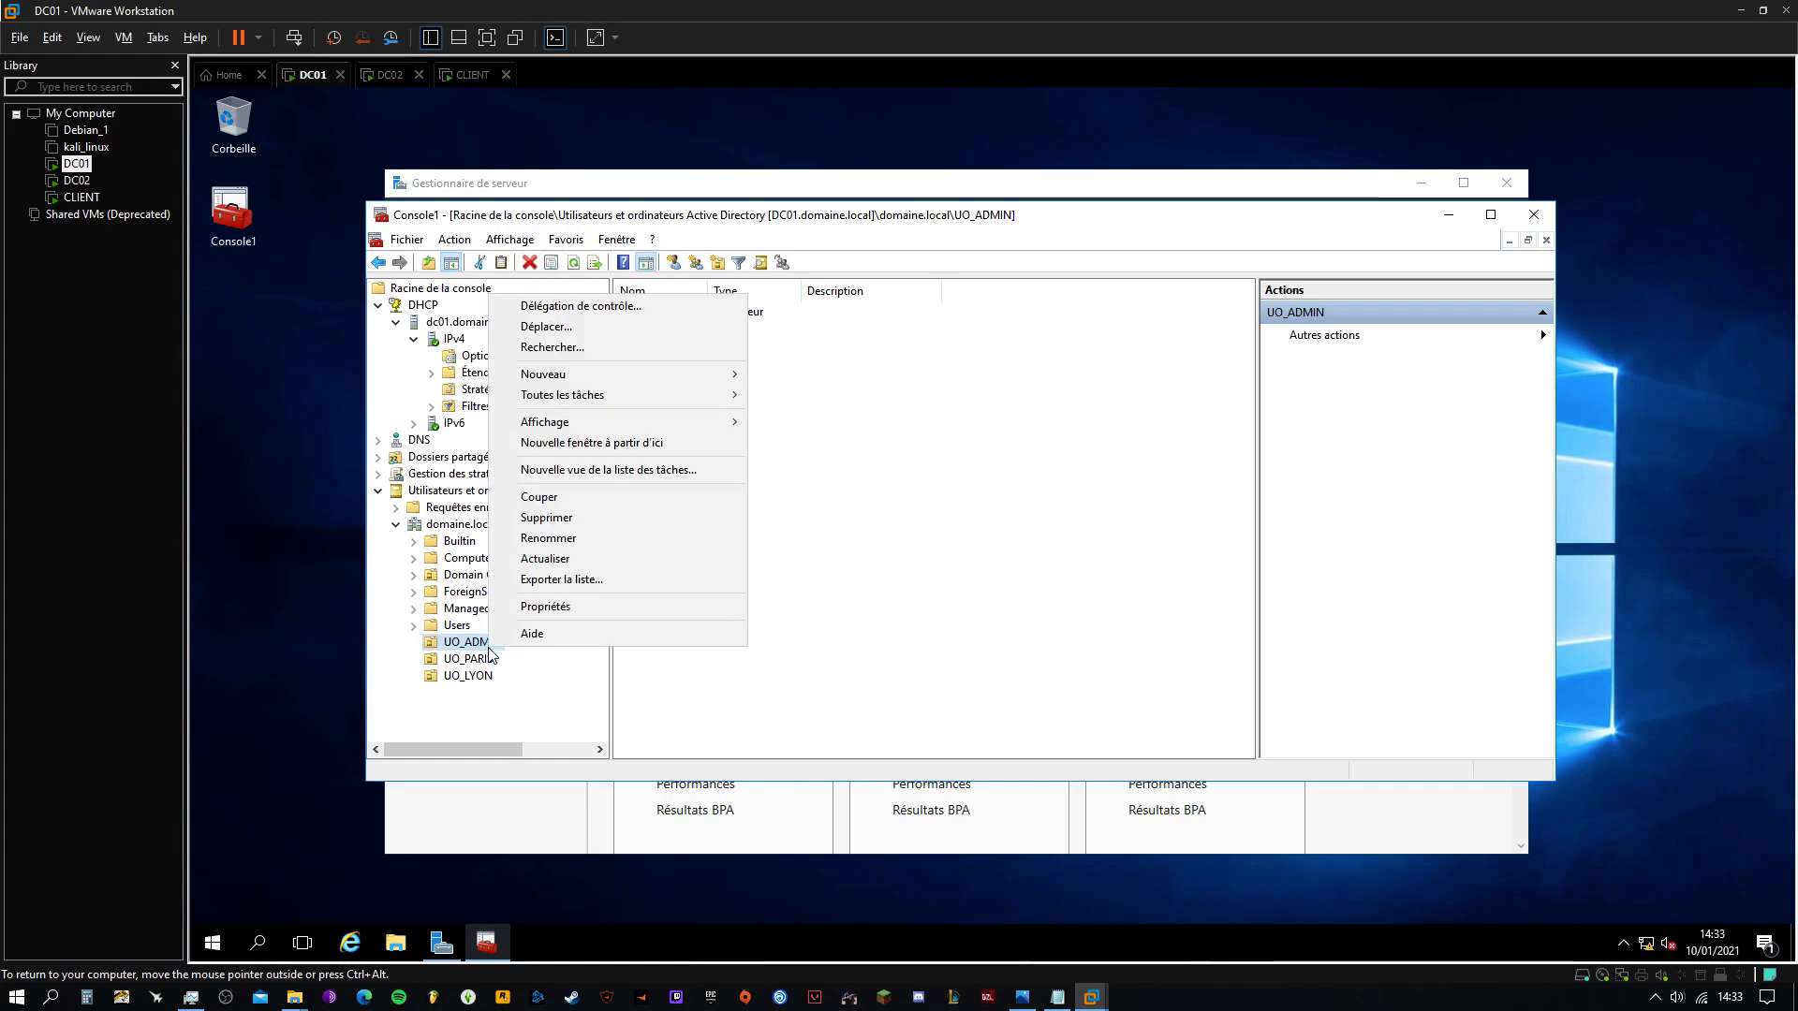
{"action": "mouse_move", "coordinate": [579, 378]}
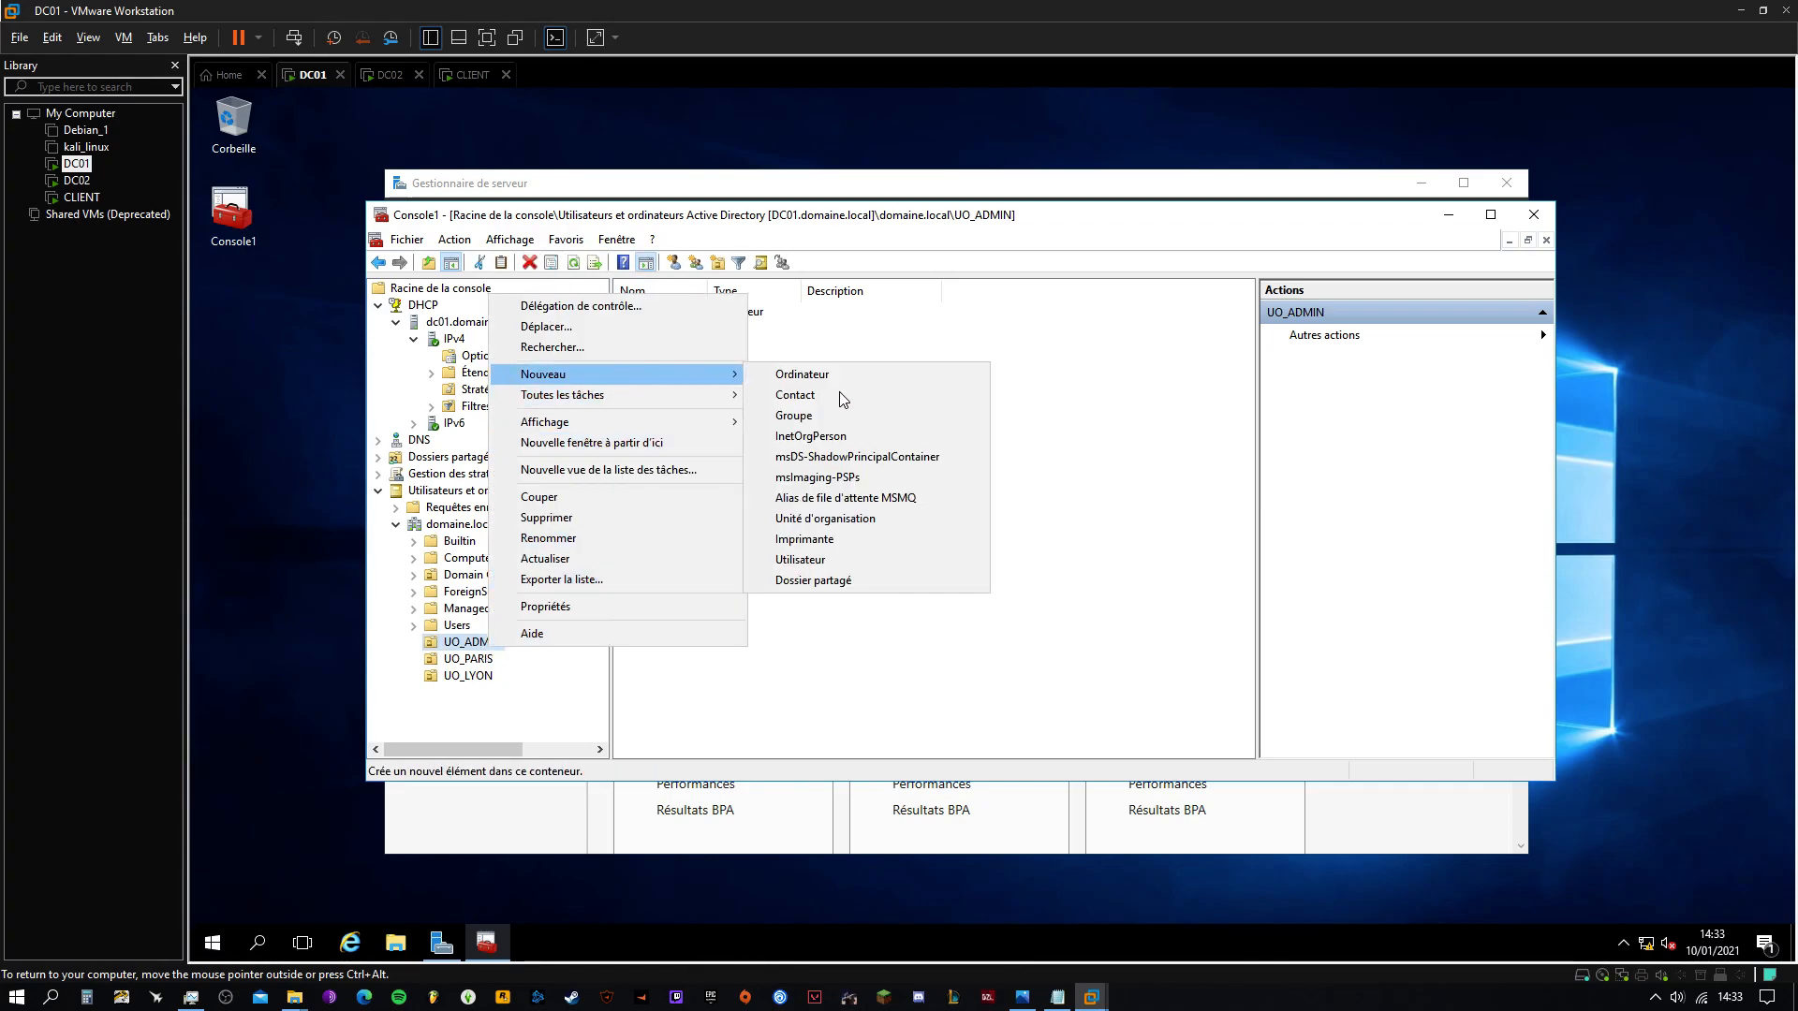
{"action": "left_click", "coordinate": [822, 560]}
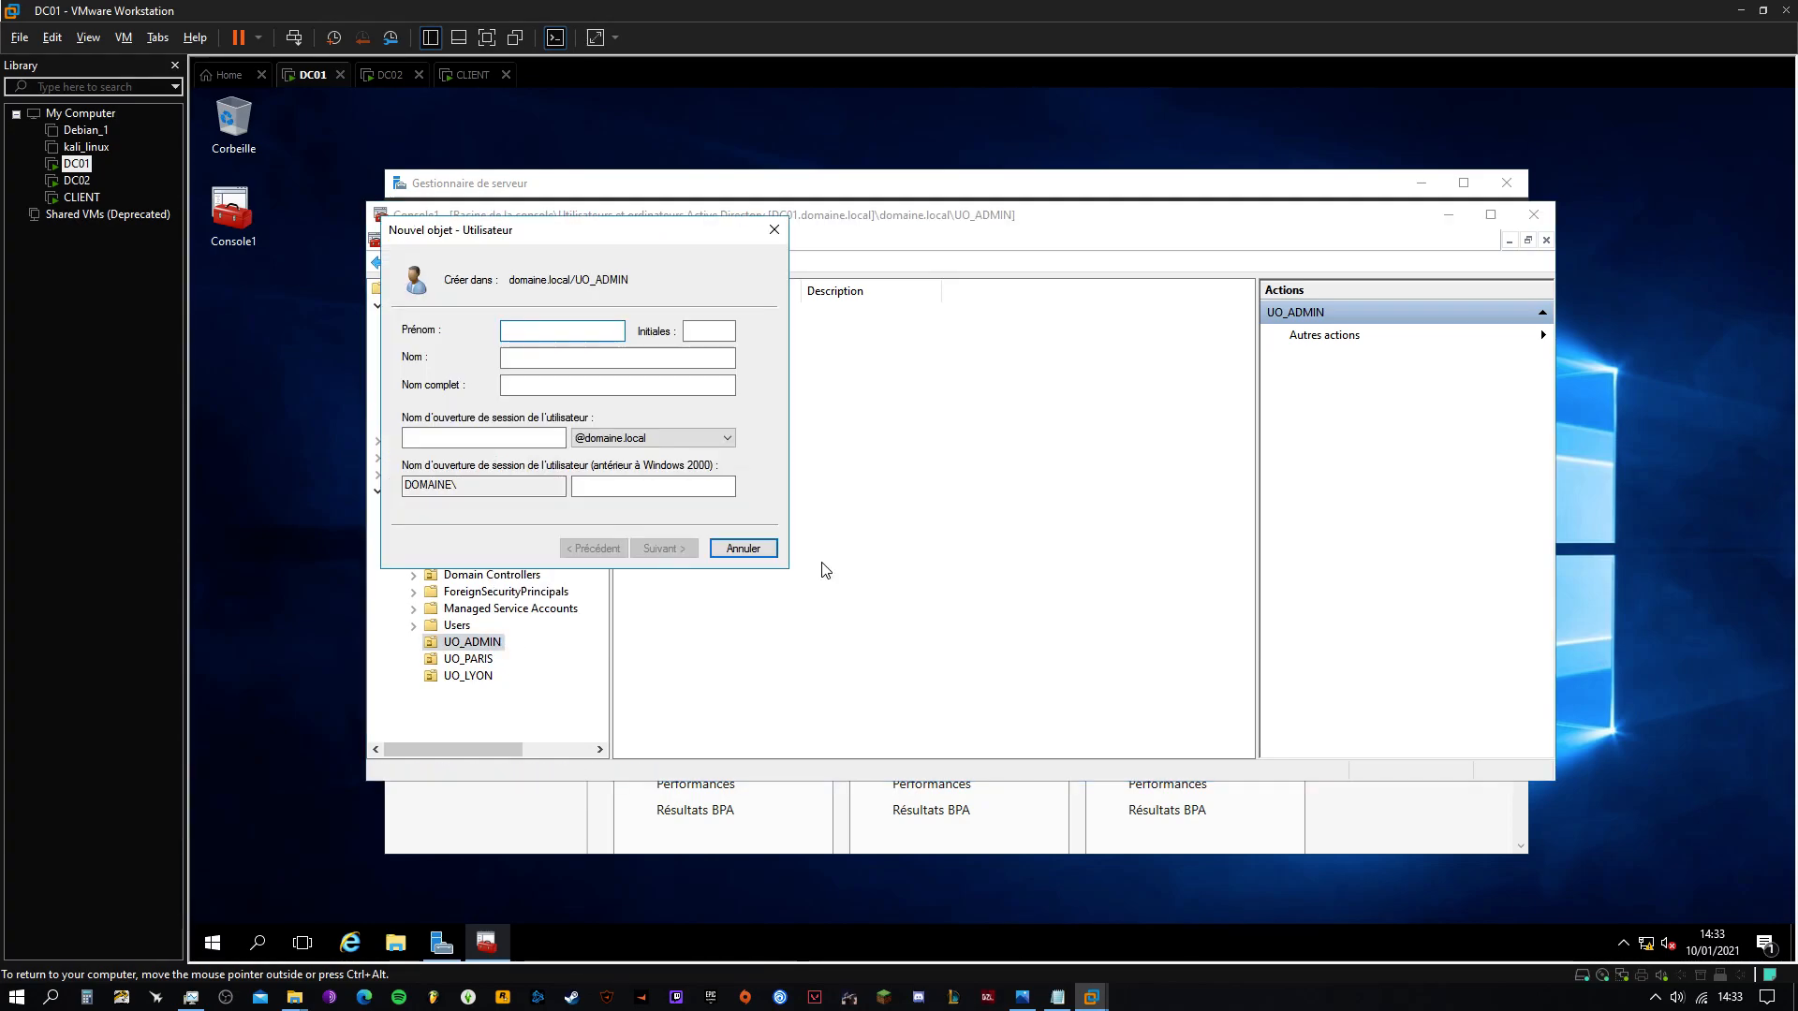
{"action": "type", "text": "STEF"}
{"action": "left_click", "coordinate": [534, 443]}
{"action": "type", "text": "STEF"}
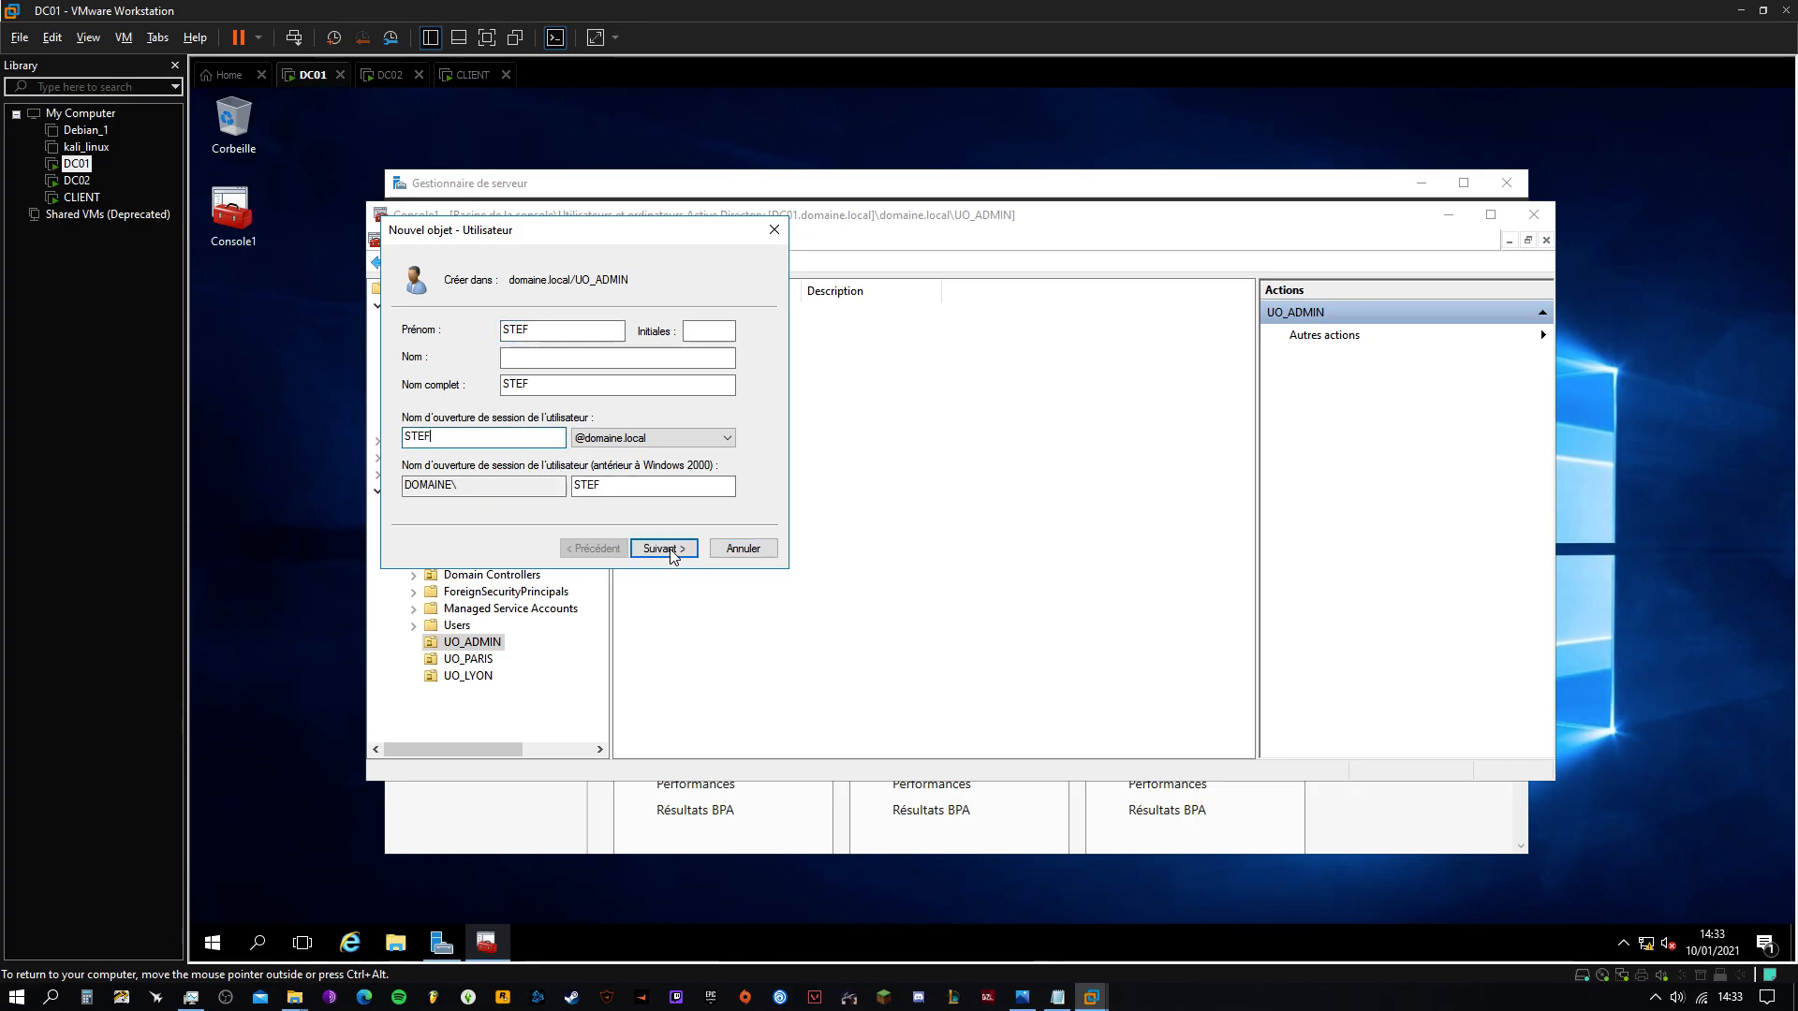
Give STEF a password the user cannot change and that never expires, then finish the wizard
{"action": "left_click", "coordinate": [664, 549]}
{"action": "type", "text": "••••"}
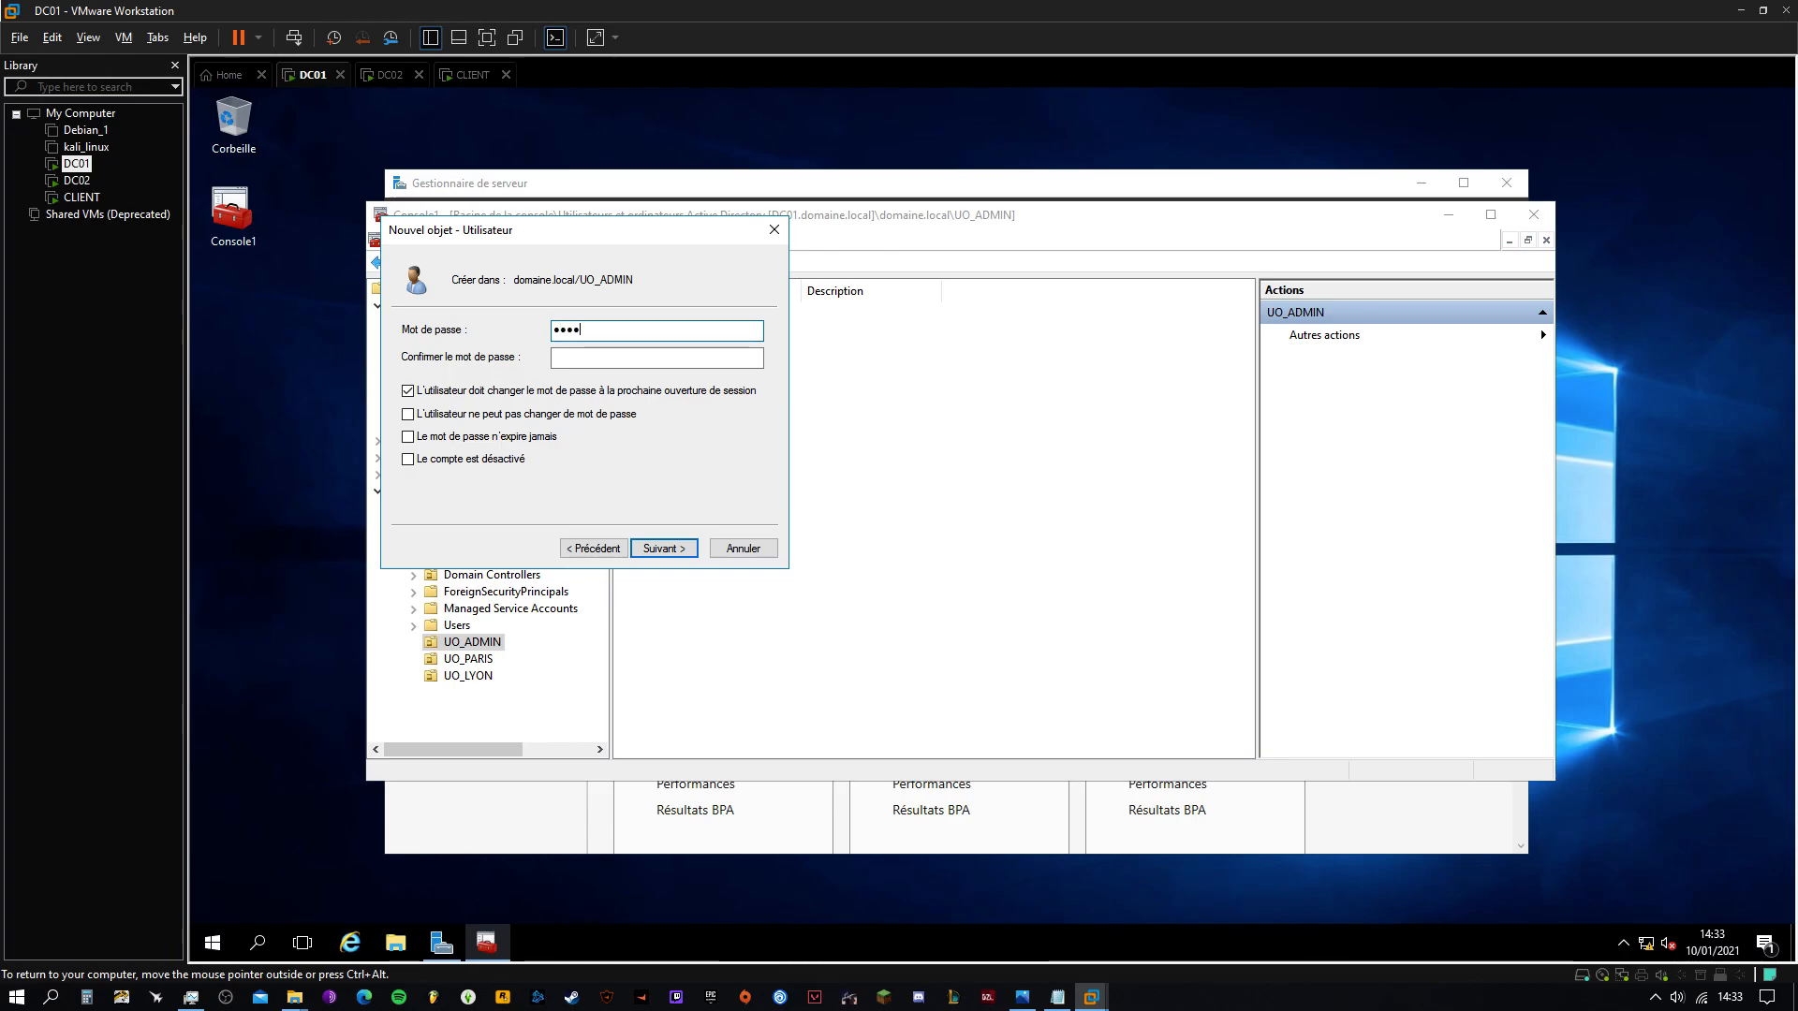
{"action": "type", "text": "••••••••"}
{"action": "key", "text": "Tab"}
{"action": "type", "text": "••••••••••••"}
{"action": "left_click", "coordinate": [407, 390]}
{"action": "left_click", "coordinate": [407, 414]}
{"action": "left_click", "coordinate": [407, 436]}
{"action": "left_click", "coordinate": [661, 547]}
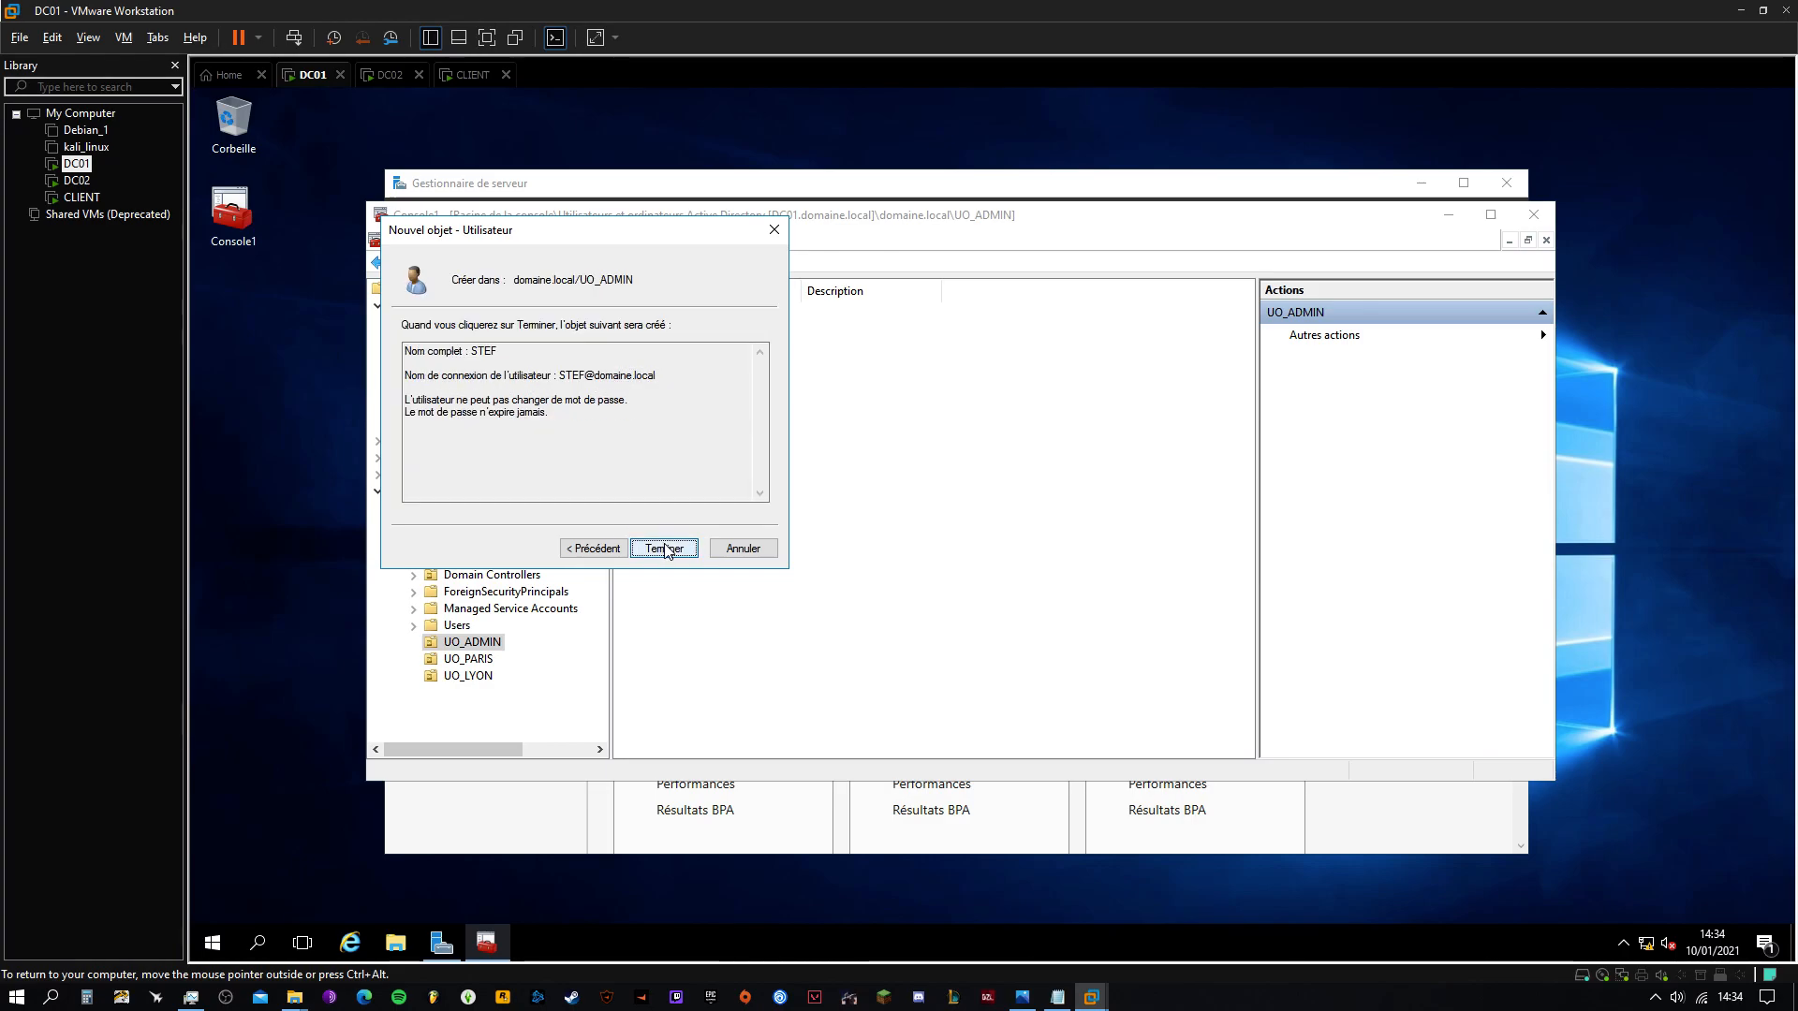
{"action": "left_click", "coordinate": [667, 549]}
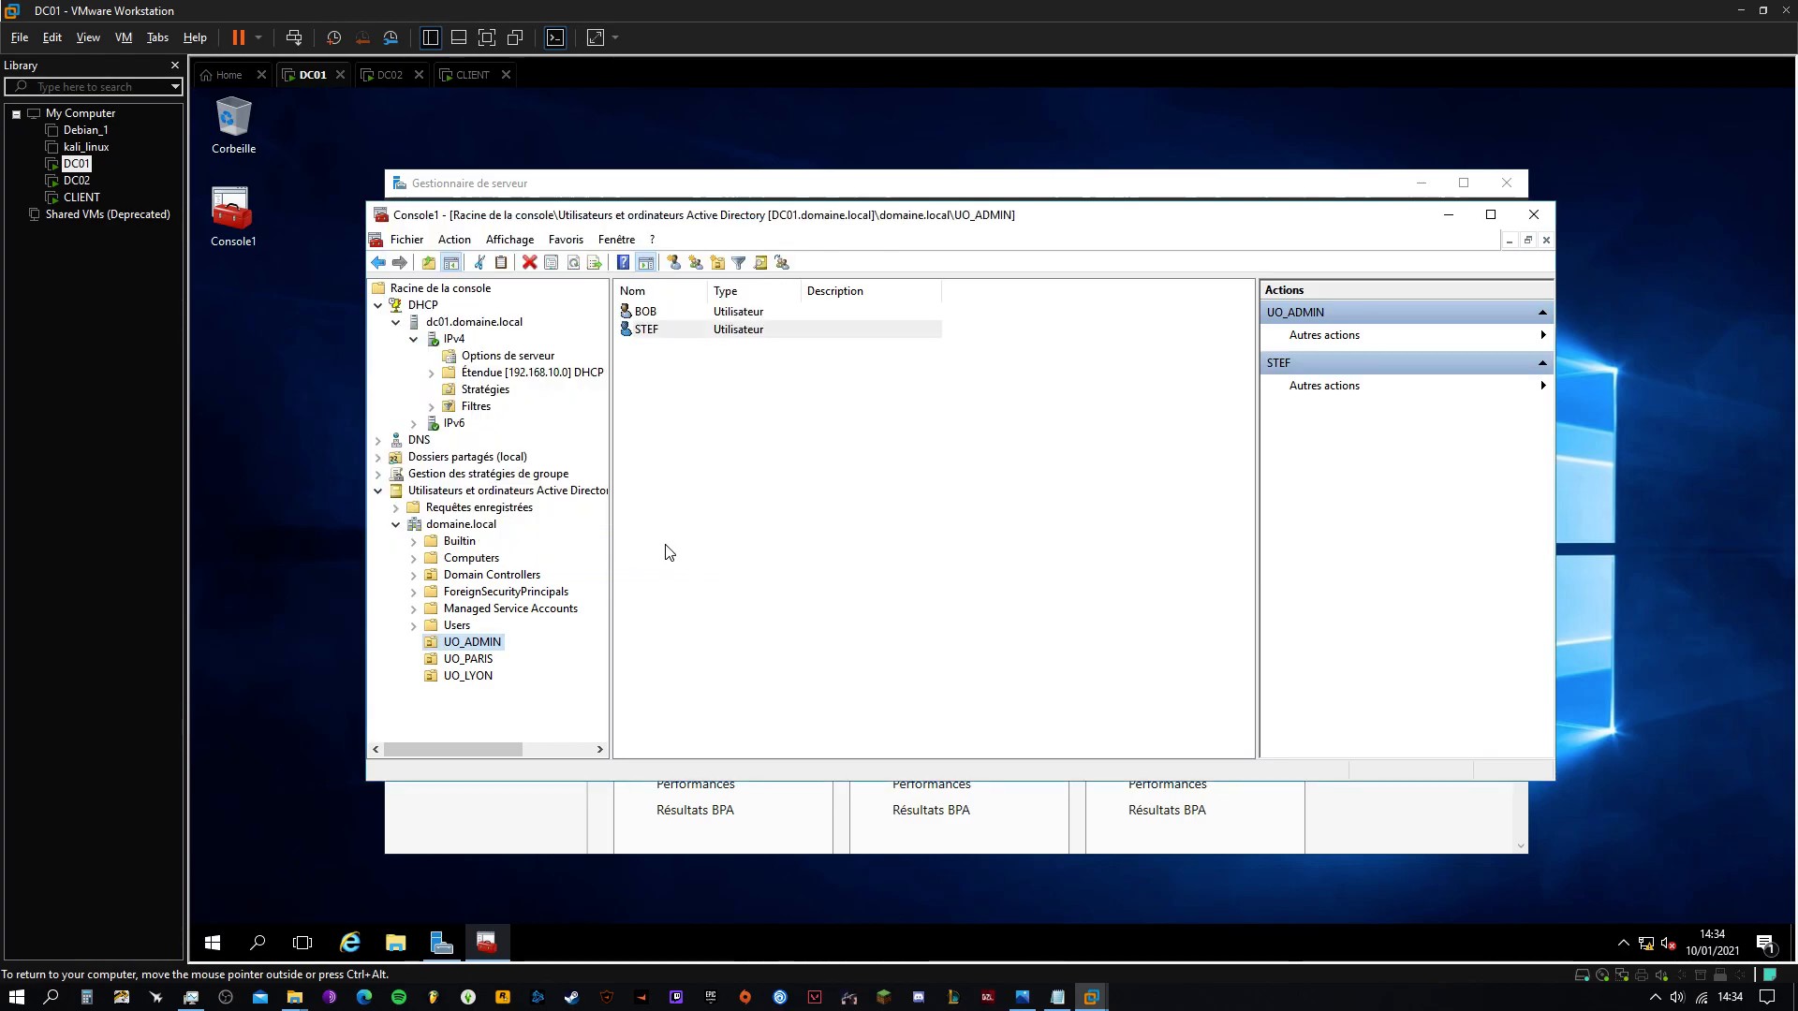
Create the global security group GROUPE_ADMIN in UO_ADMIN and widen the Name column to show it
{"action": "right_click", "coordinate": [473, 643]}
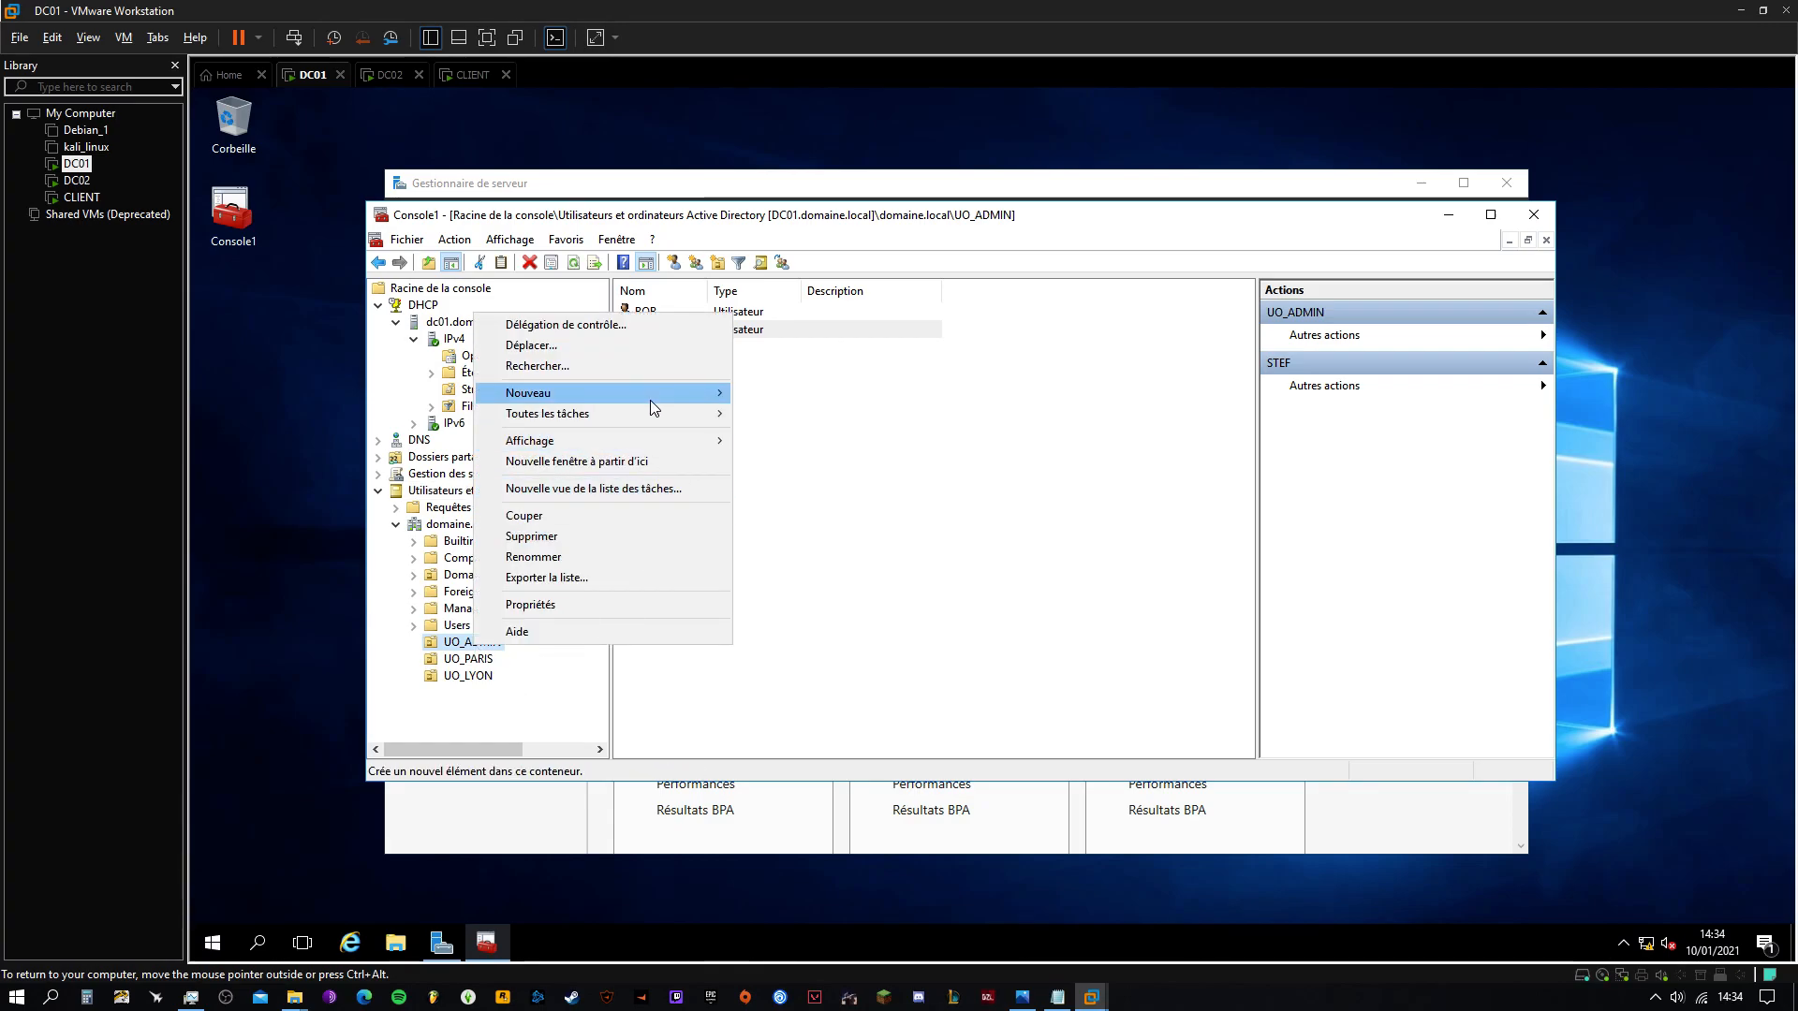
{"action": "mouse_move", "coordinate": [650, 401]}
{"action": "left_click", "coordinate": [799, 441]}
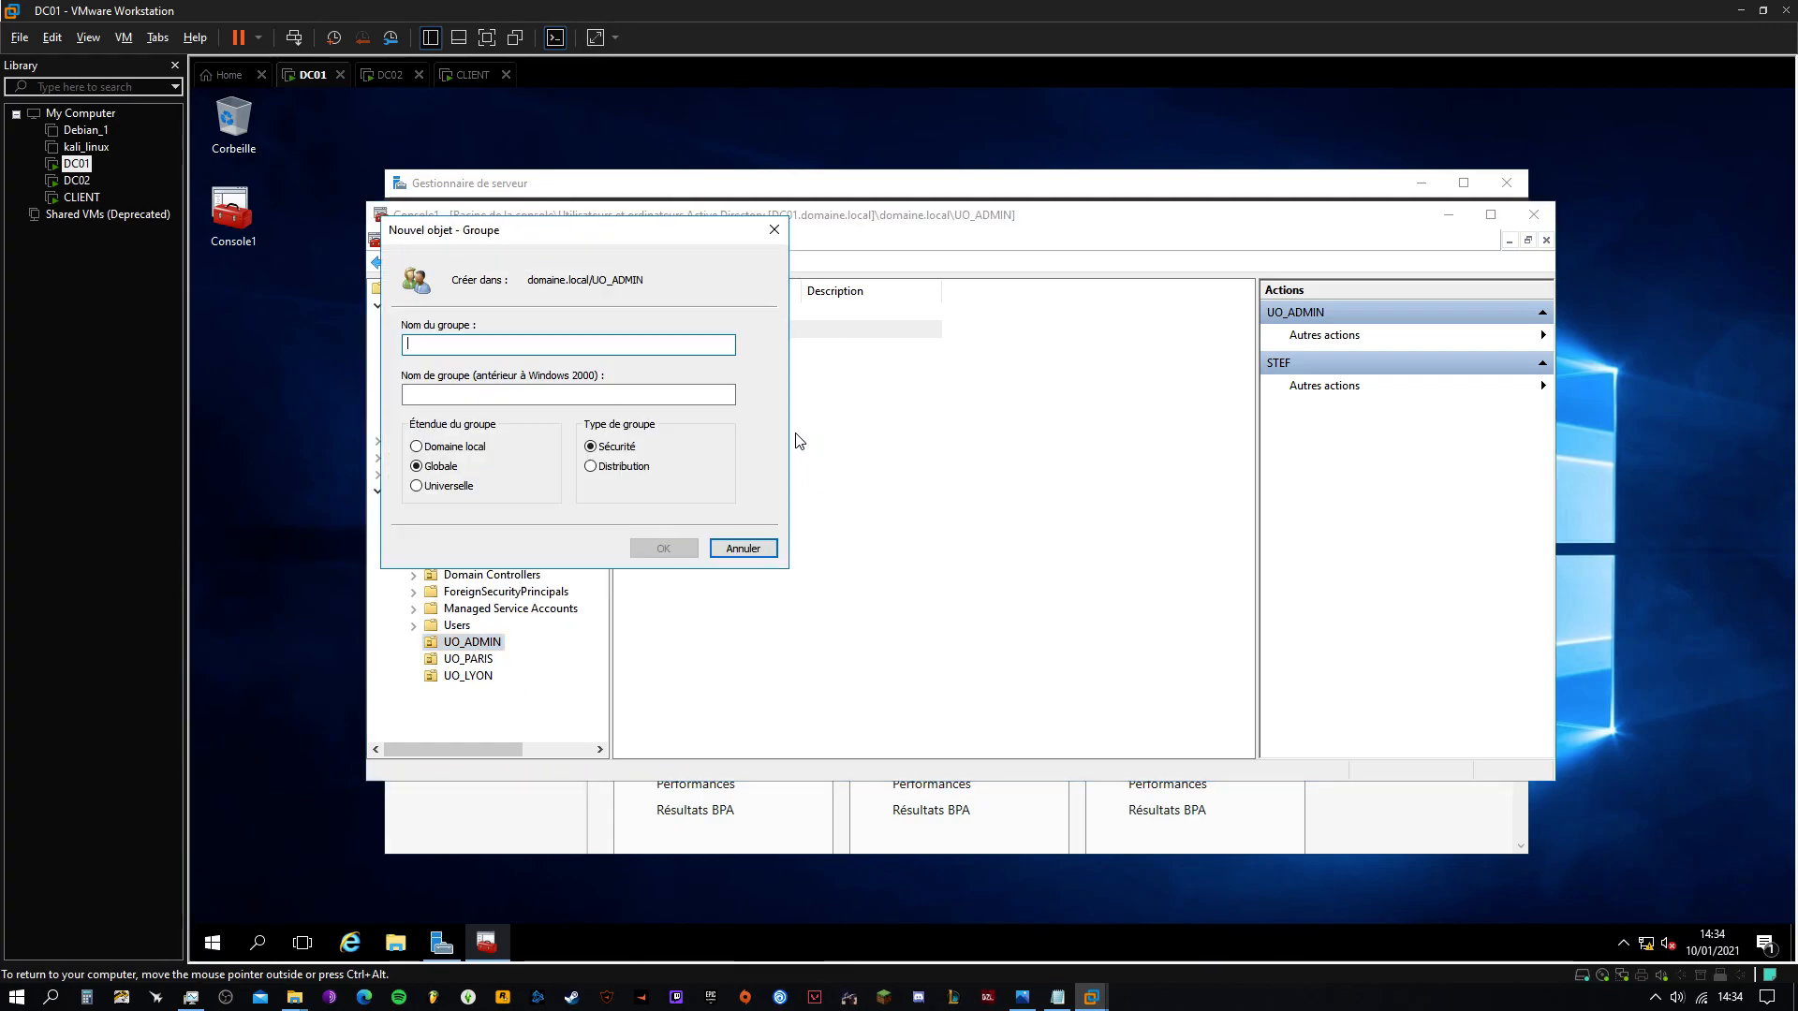
{"action": "type", "text": "GROUPE_ADMIN"}
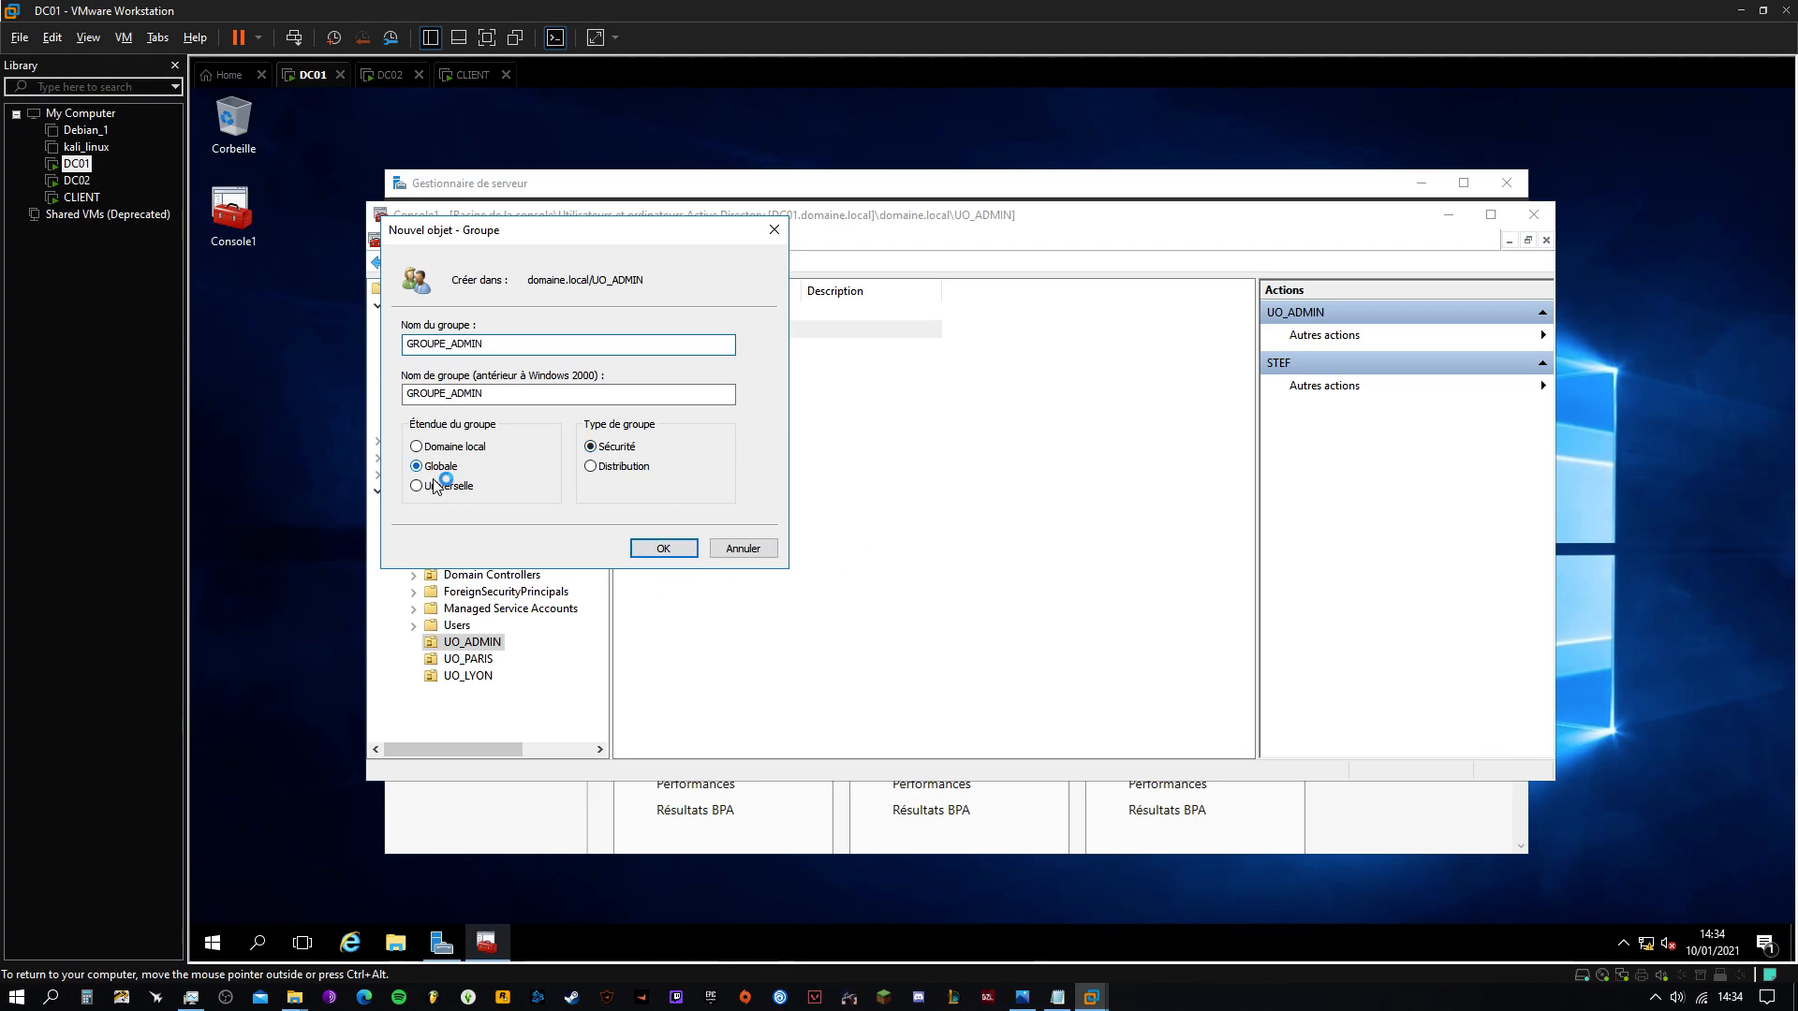
{"action": "left_click", "coordinate": [662, 547]}
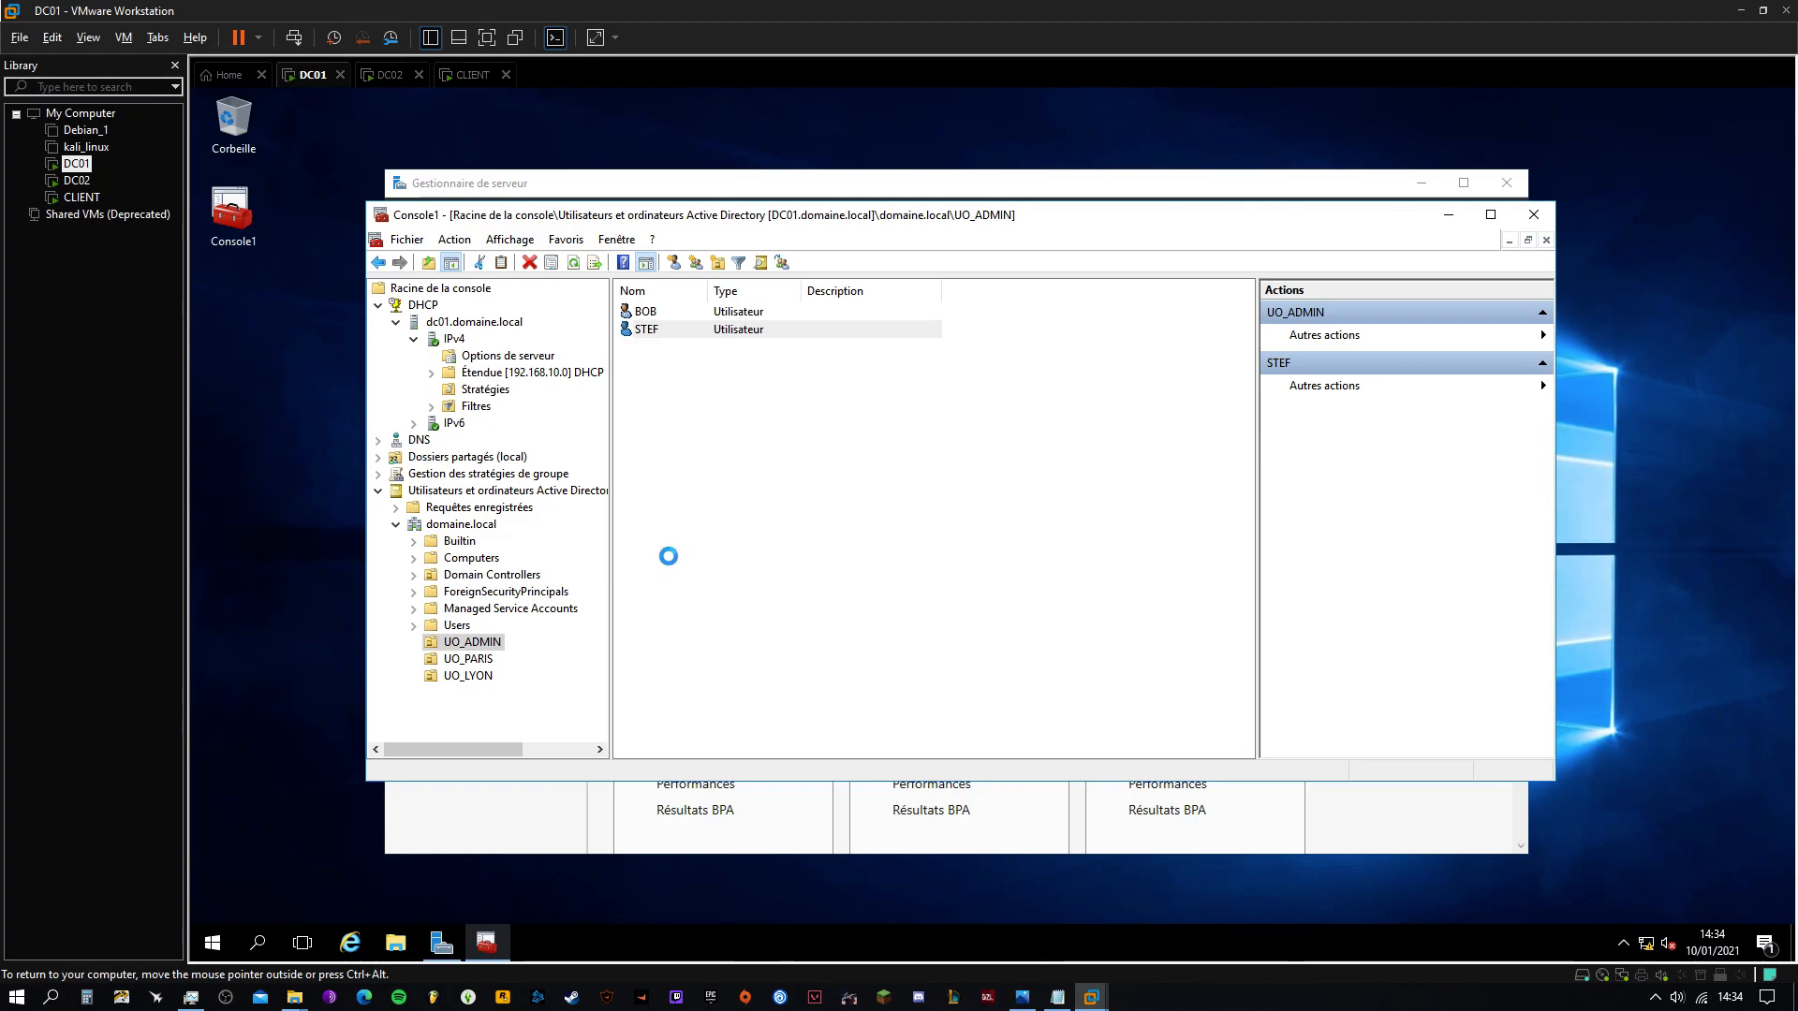
{"action": "left_click", "coordinate": [815, 562]}
{"action": "left_click_drag", "start_coordinate": [708, 290], "coordinate": [805, 290]}
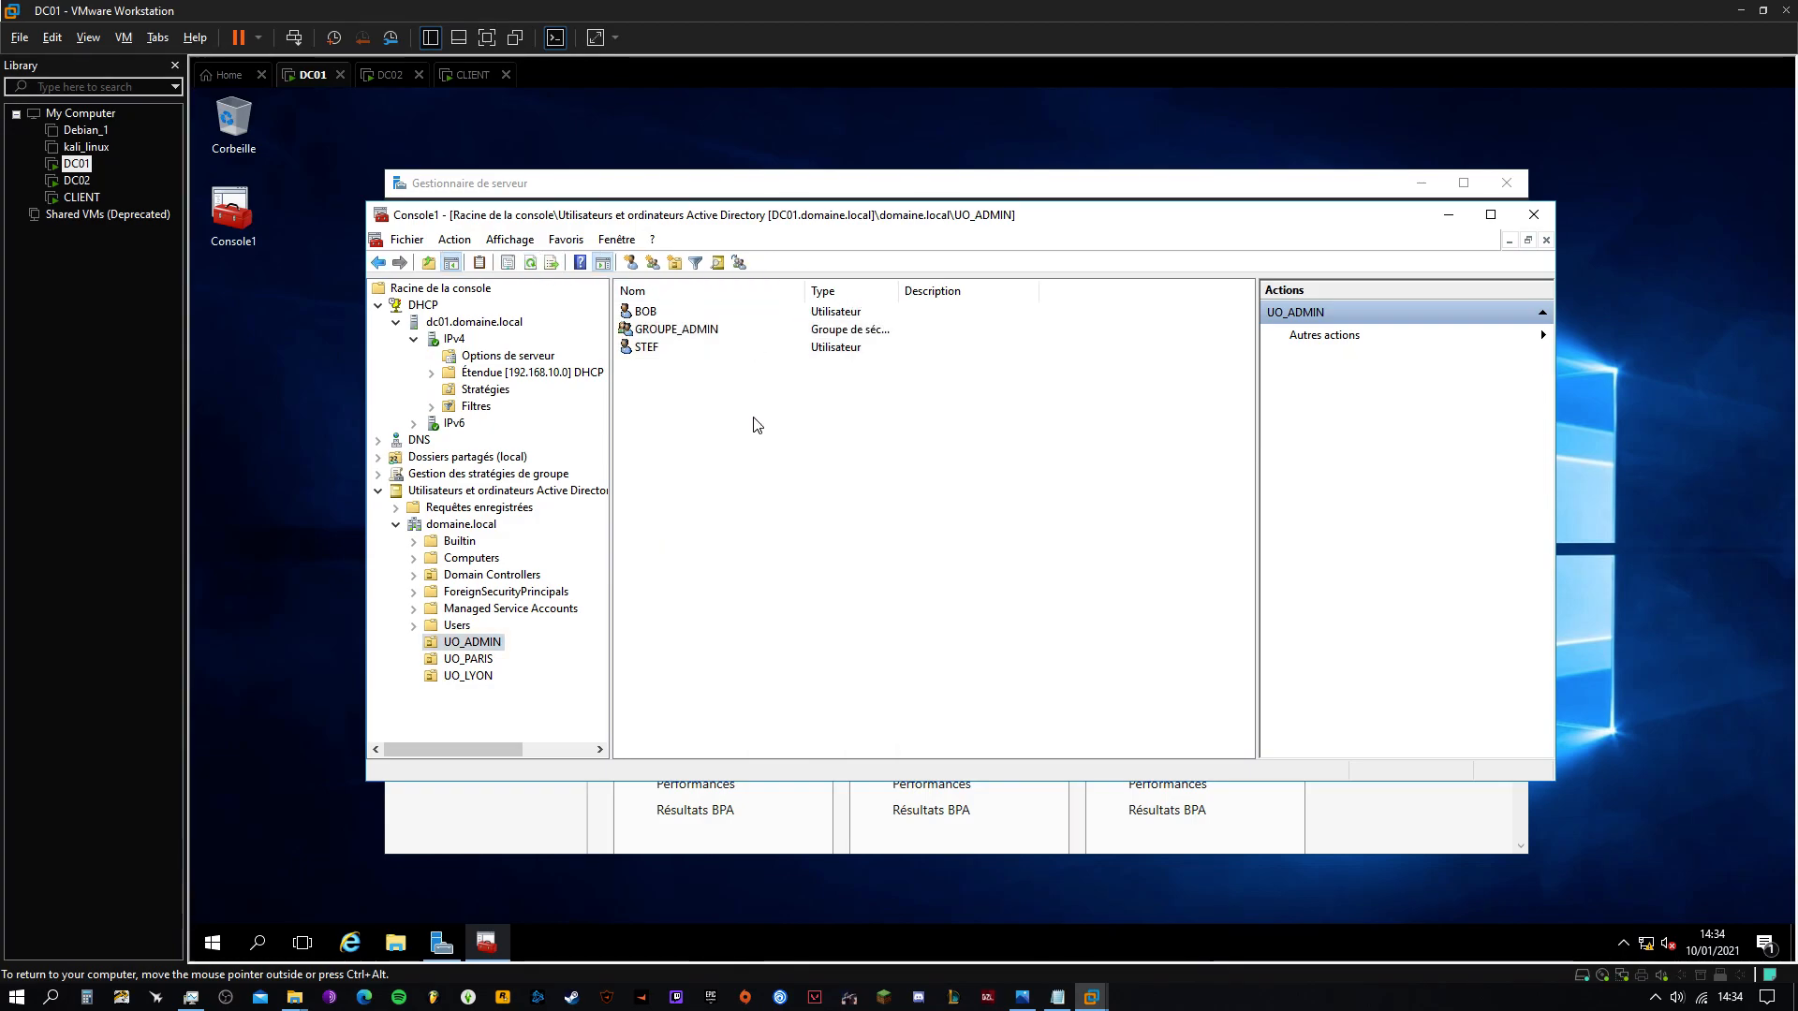
In GROUPE_ADMIN's properties, add BOB and STEF as members with checked names
{"action": "double_click", "coordinate": [662, 331]}
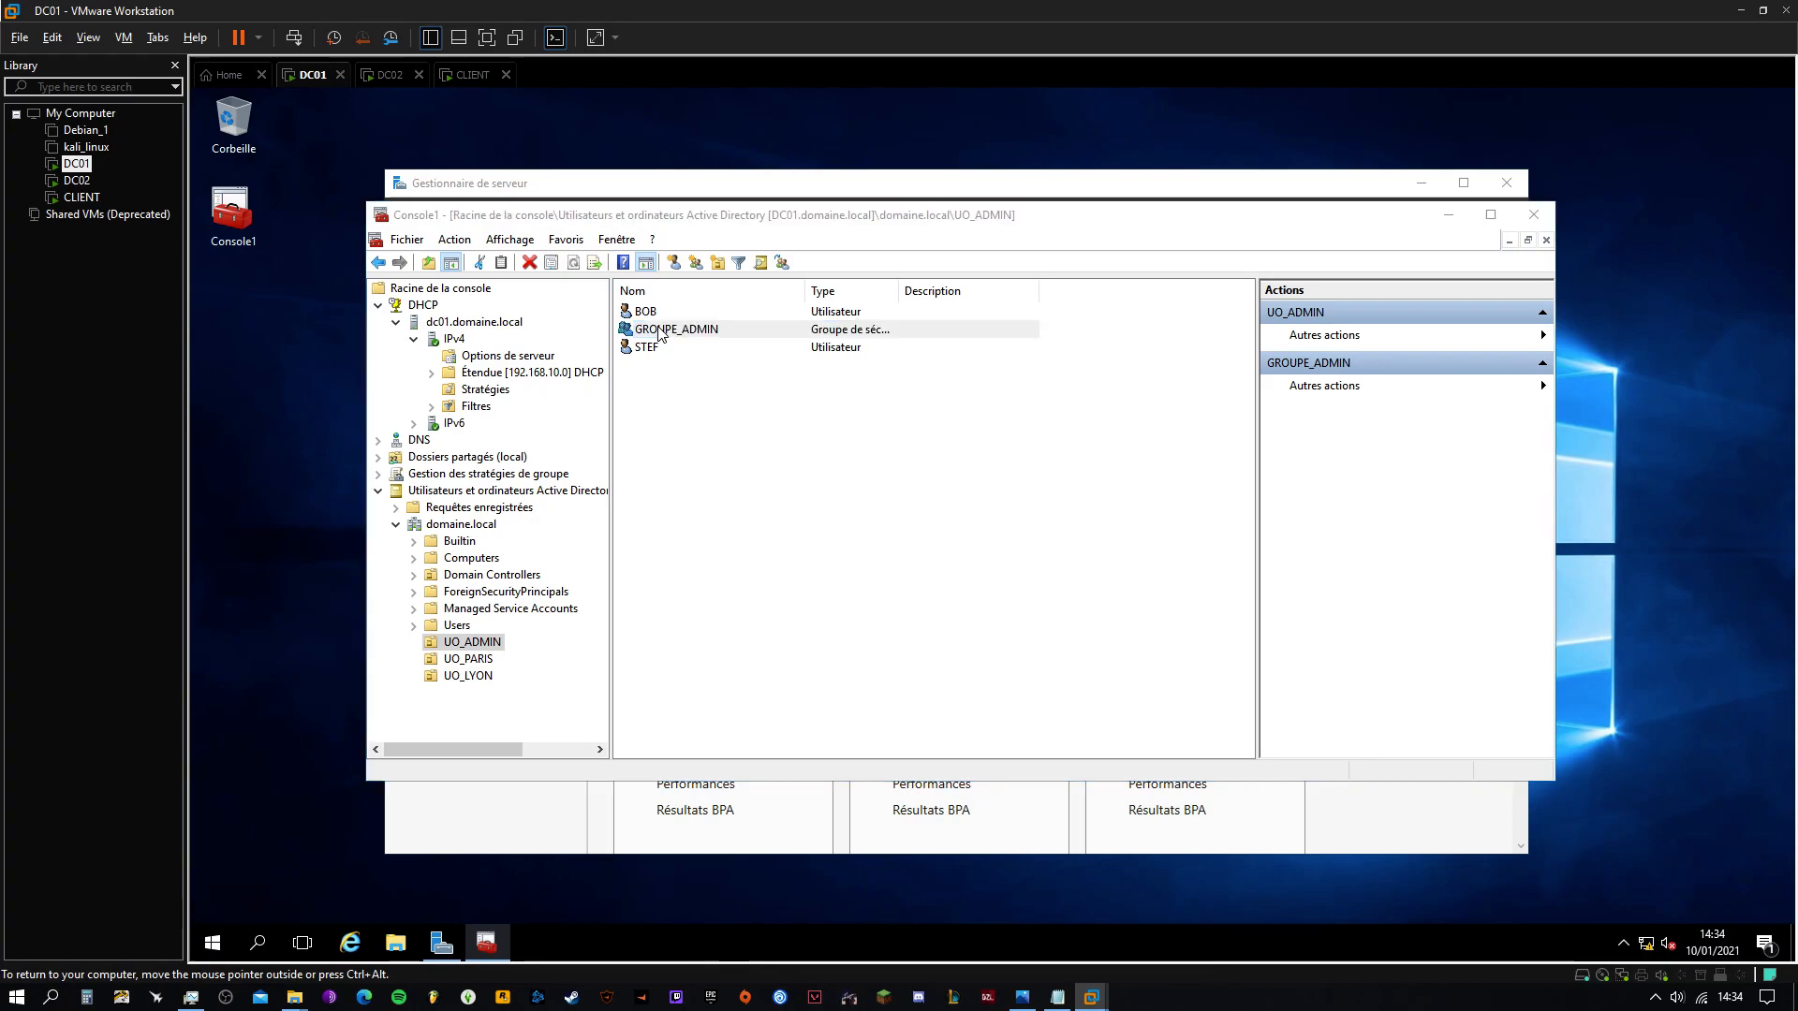
{"action": "left_click_drag", "start_coordinate": [811, 293], "coordinate": [752, 354]}
{"action": "left_click", "coordinate": [752, 388]}
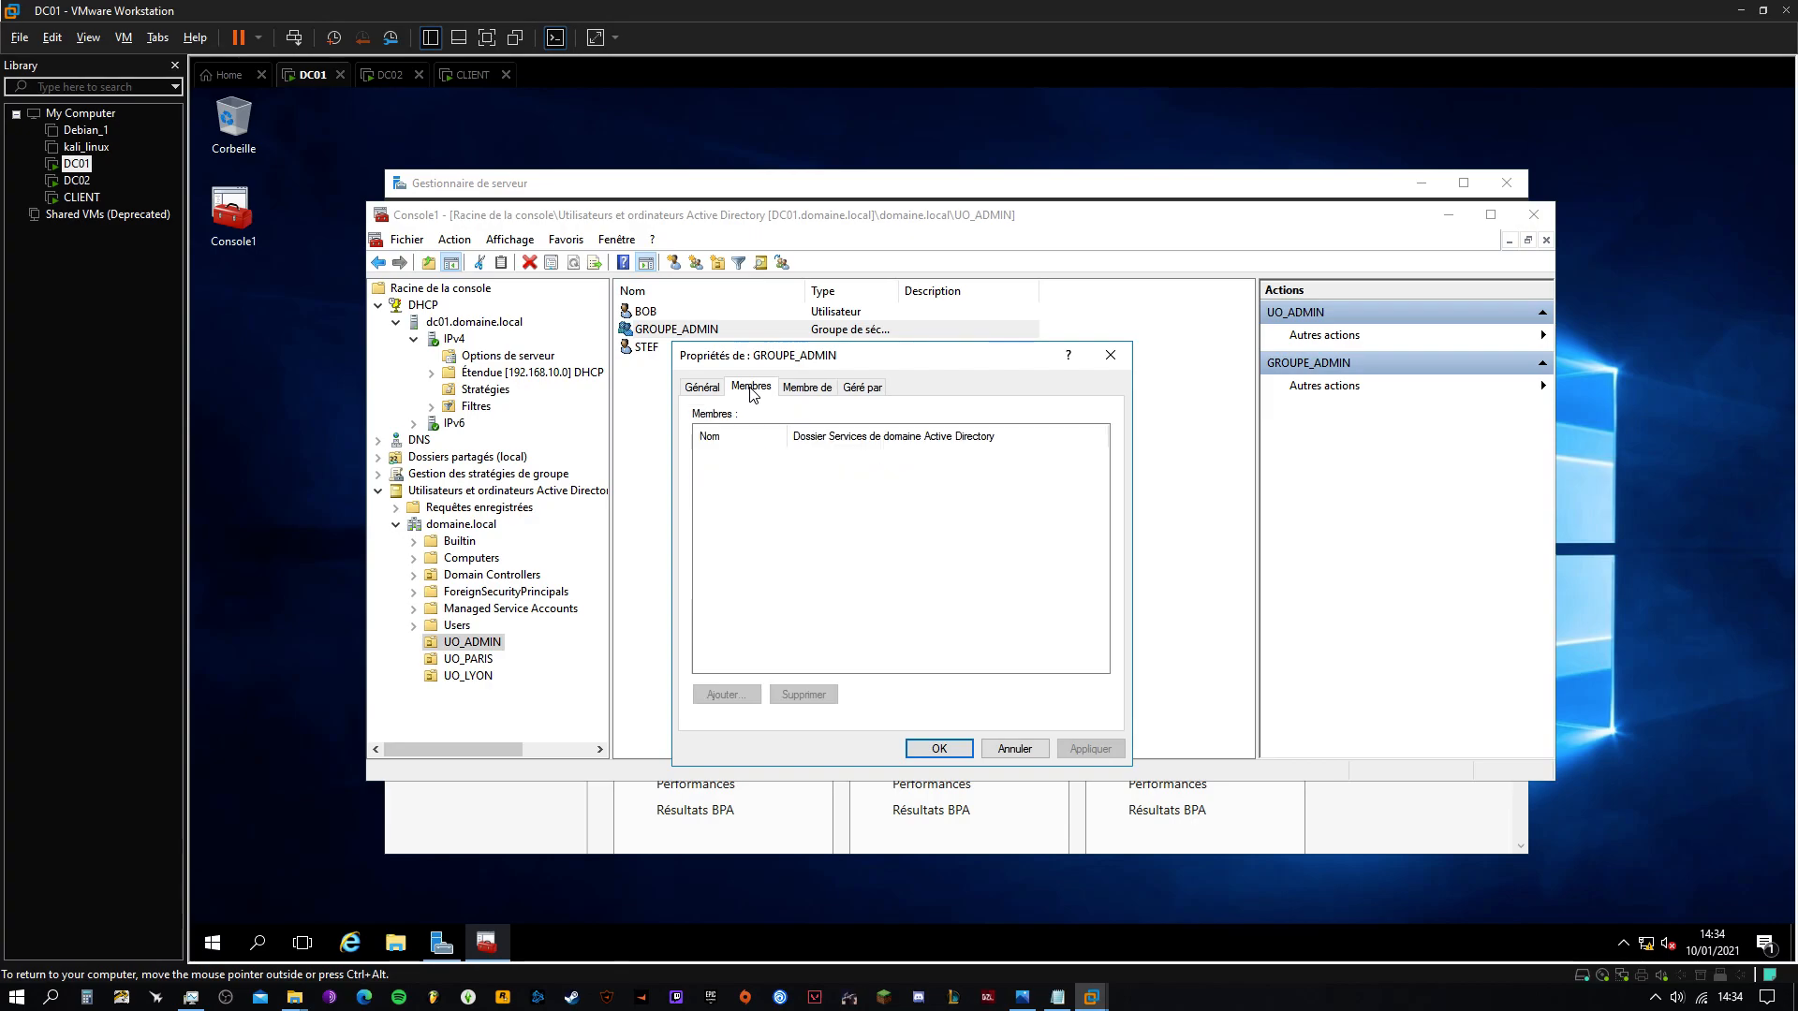
{"action": "left_click", "coordinate": [745, 693]}
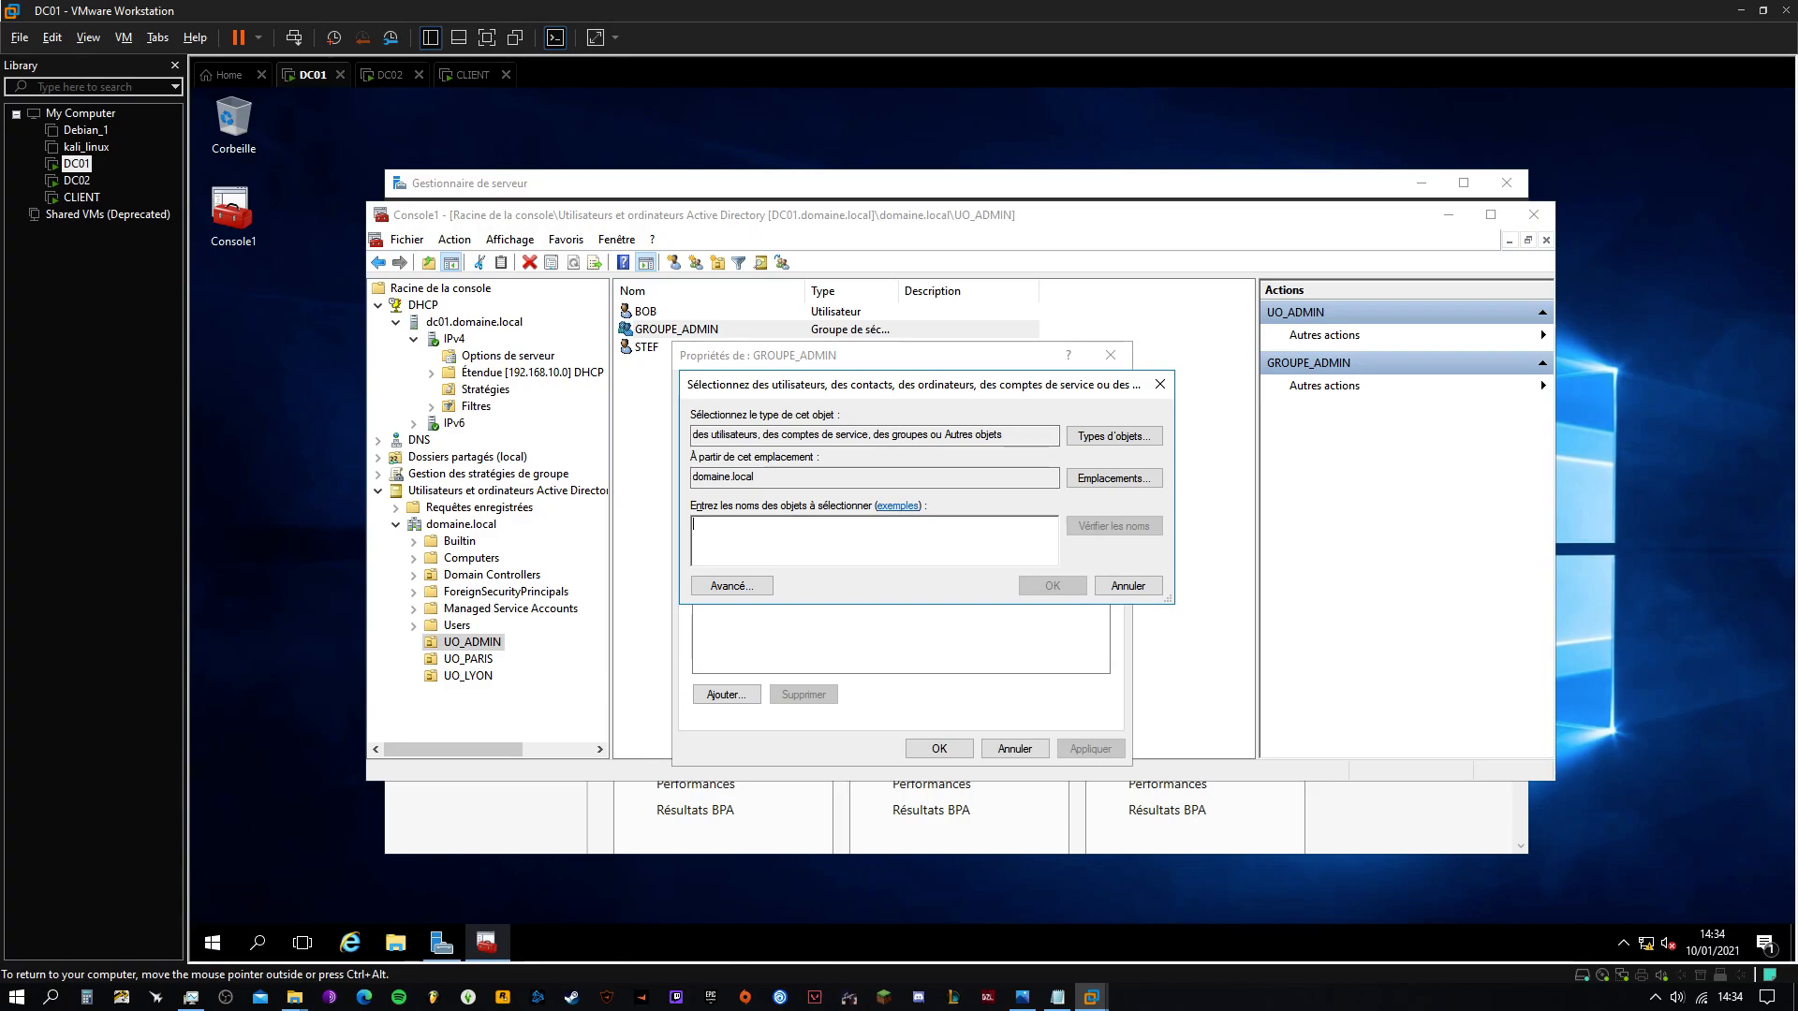
{"action": "type", "text": "BOB;STEF"}
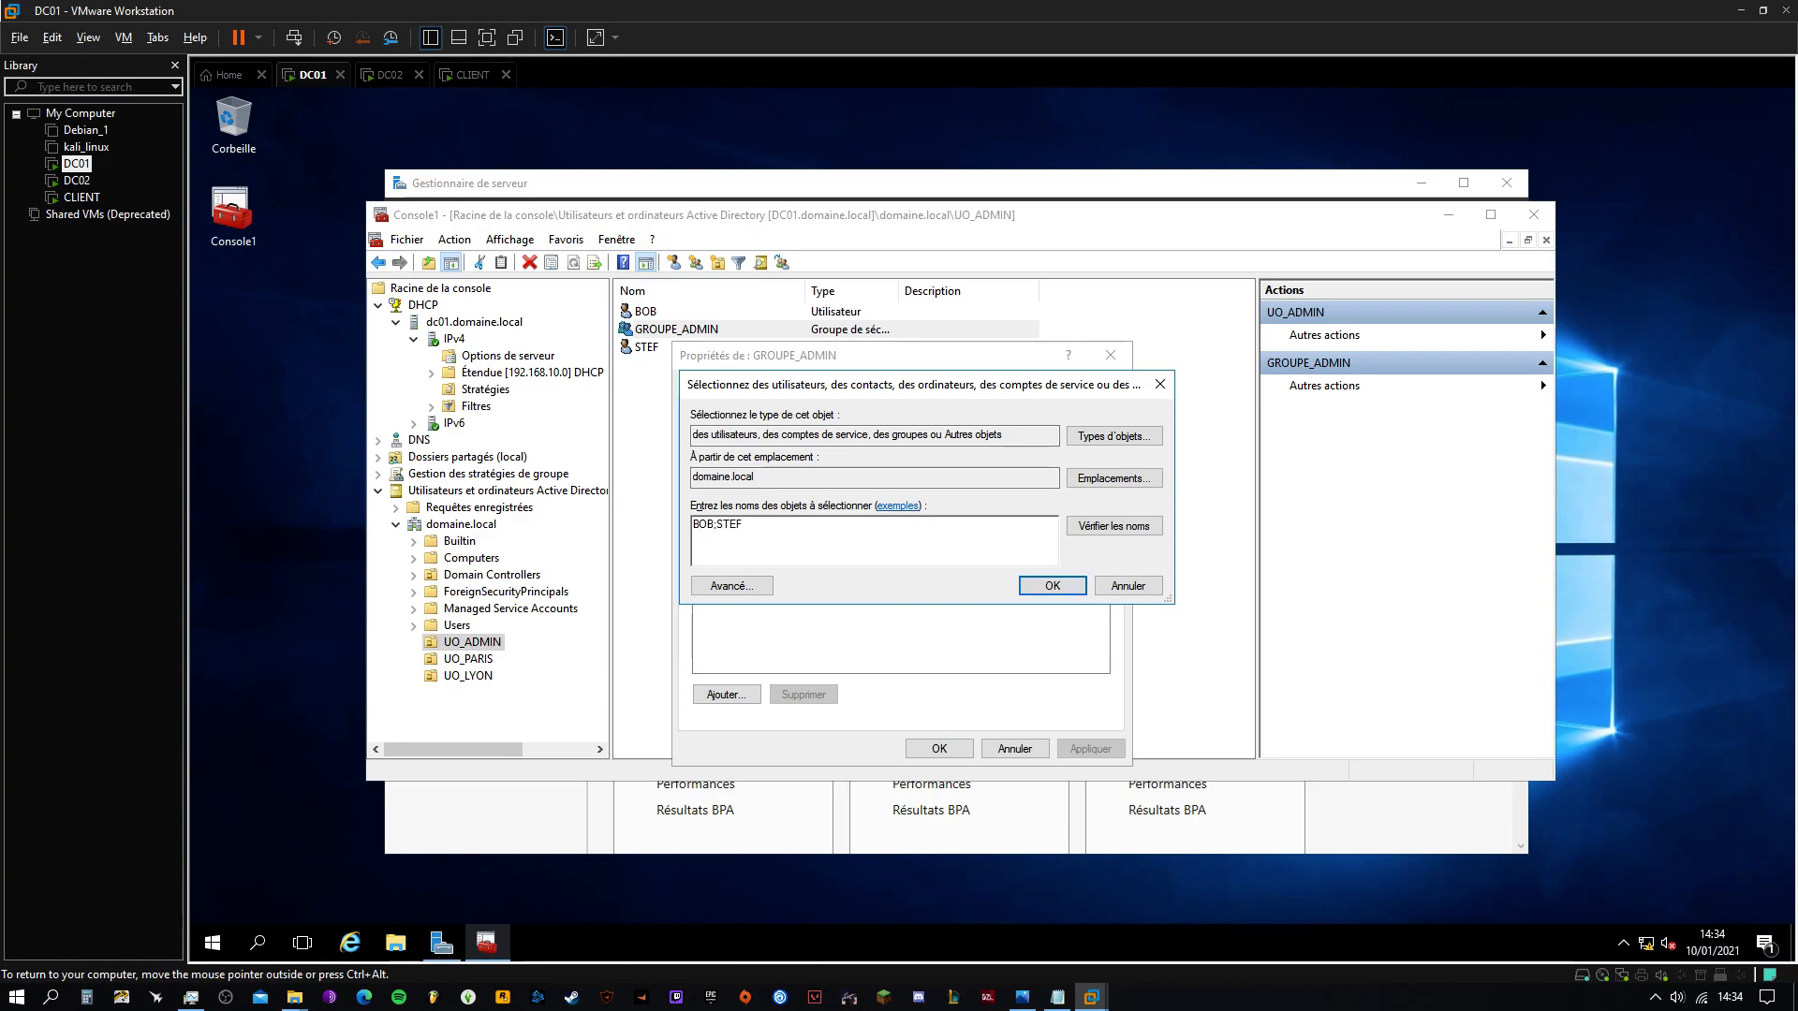
{"action": "left_click", "coordinate": [1117, 529]}
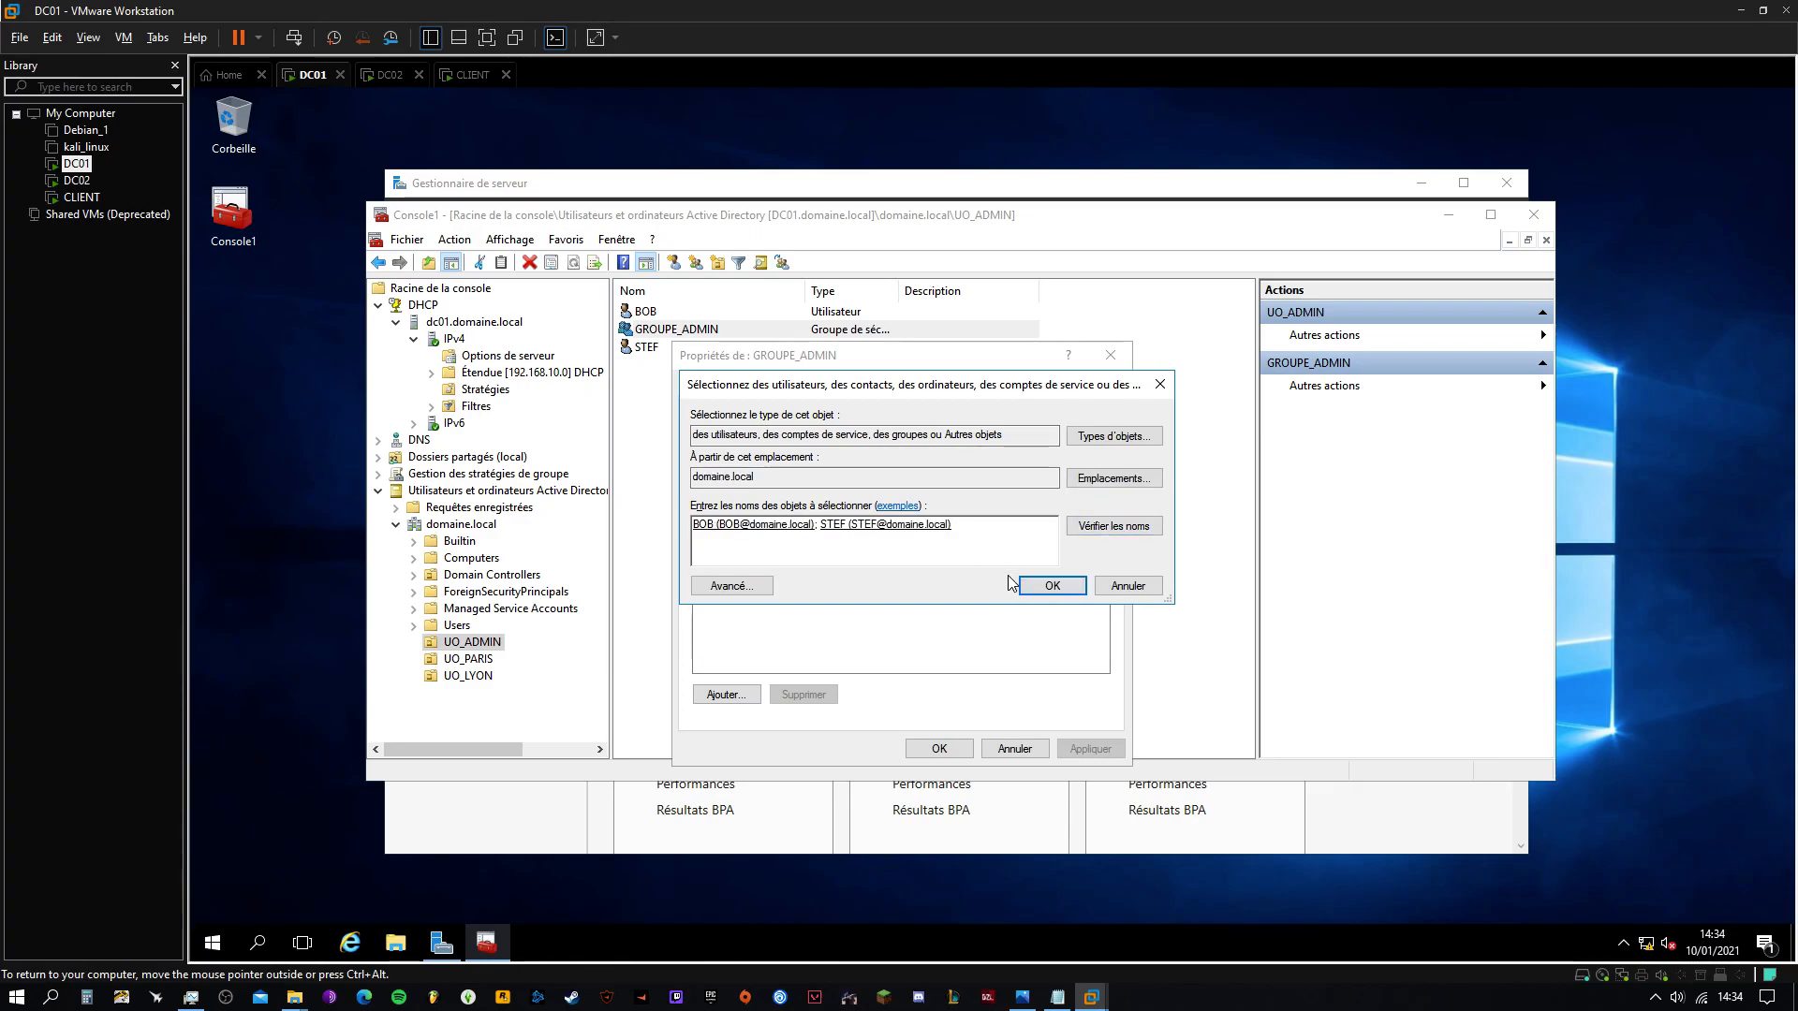
{"action": "left_click", "coordinate": [1053, 585]}
Apply the membership, close the properties, and review BOB, STEF and GROUPE_ADMIN in UO_ADMIN
{"action": "left_click", "coordinate": [735, 457]}
{"action": "left_click", "coordinate": [749, 472]}
{"action": "left_click", "coordinate": [1090, 748]}
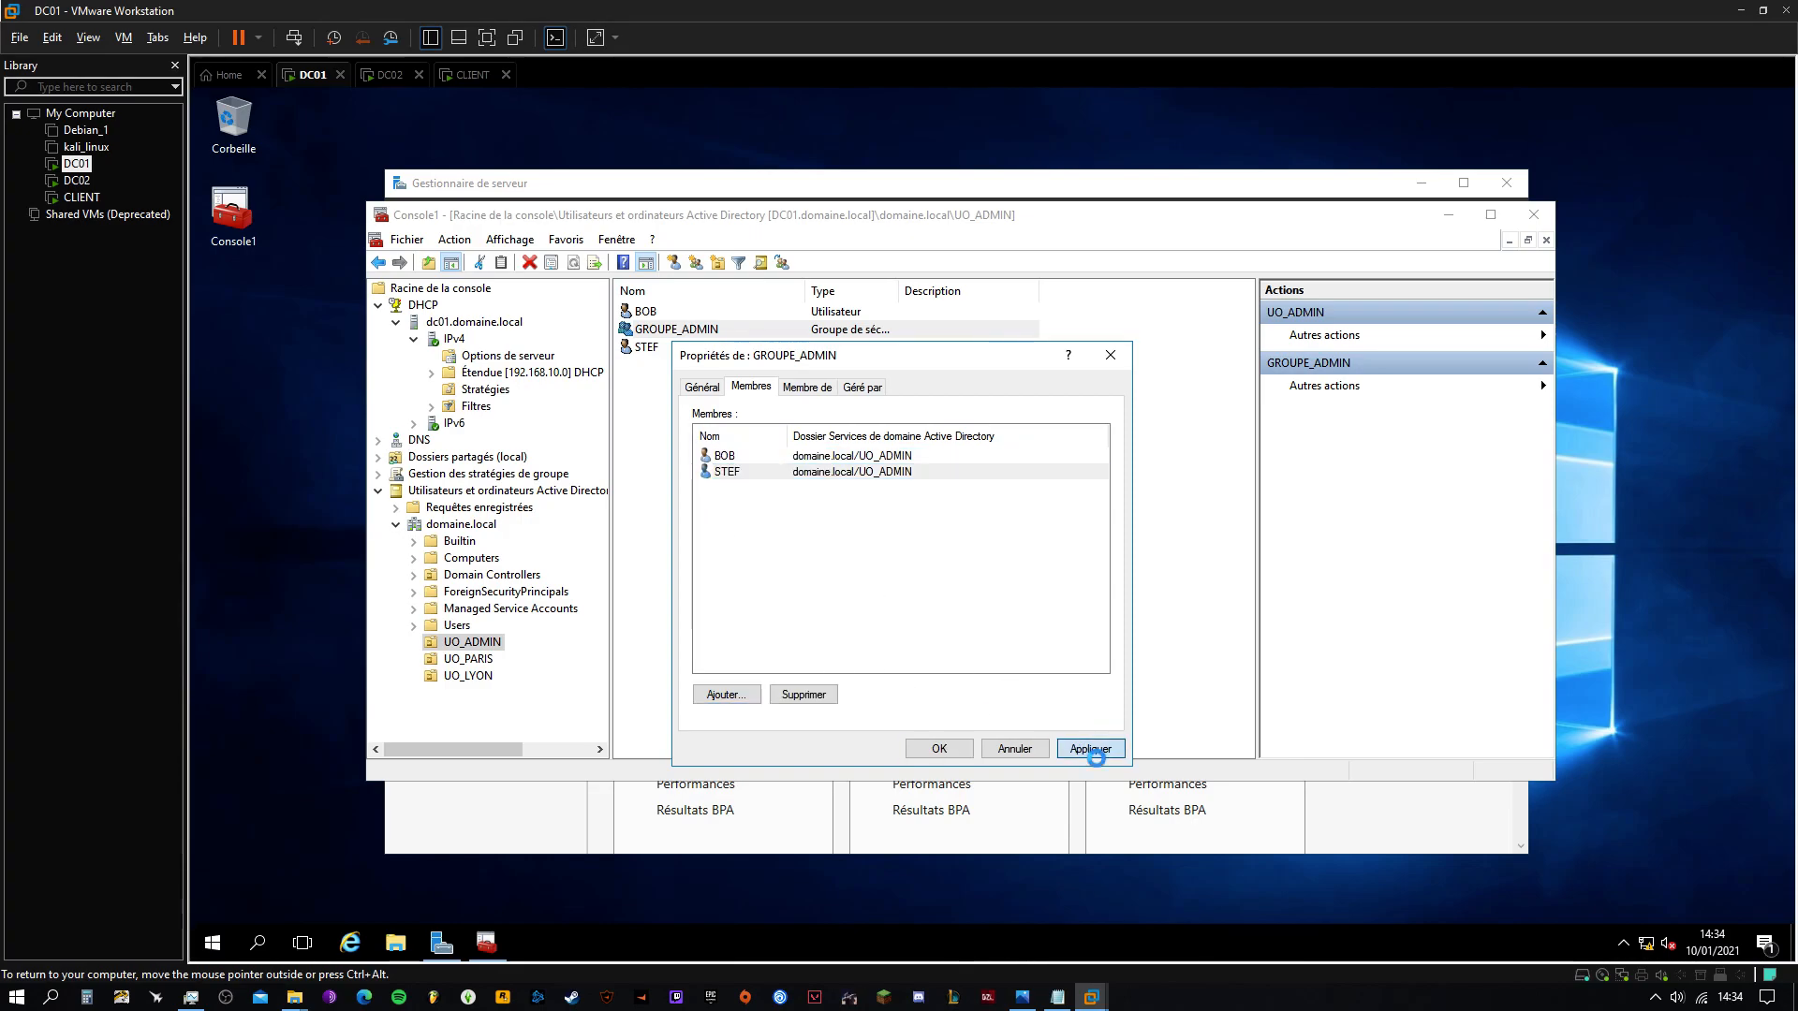
{"action": "left_click", "coordinate": [939, 748]}
{"action": "left_click", "coordinate": [694, 490]}
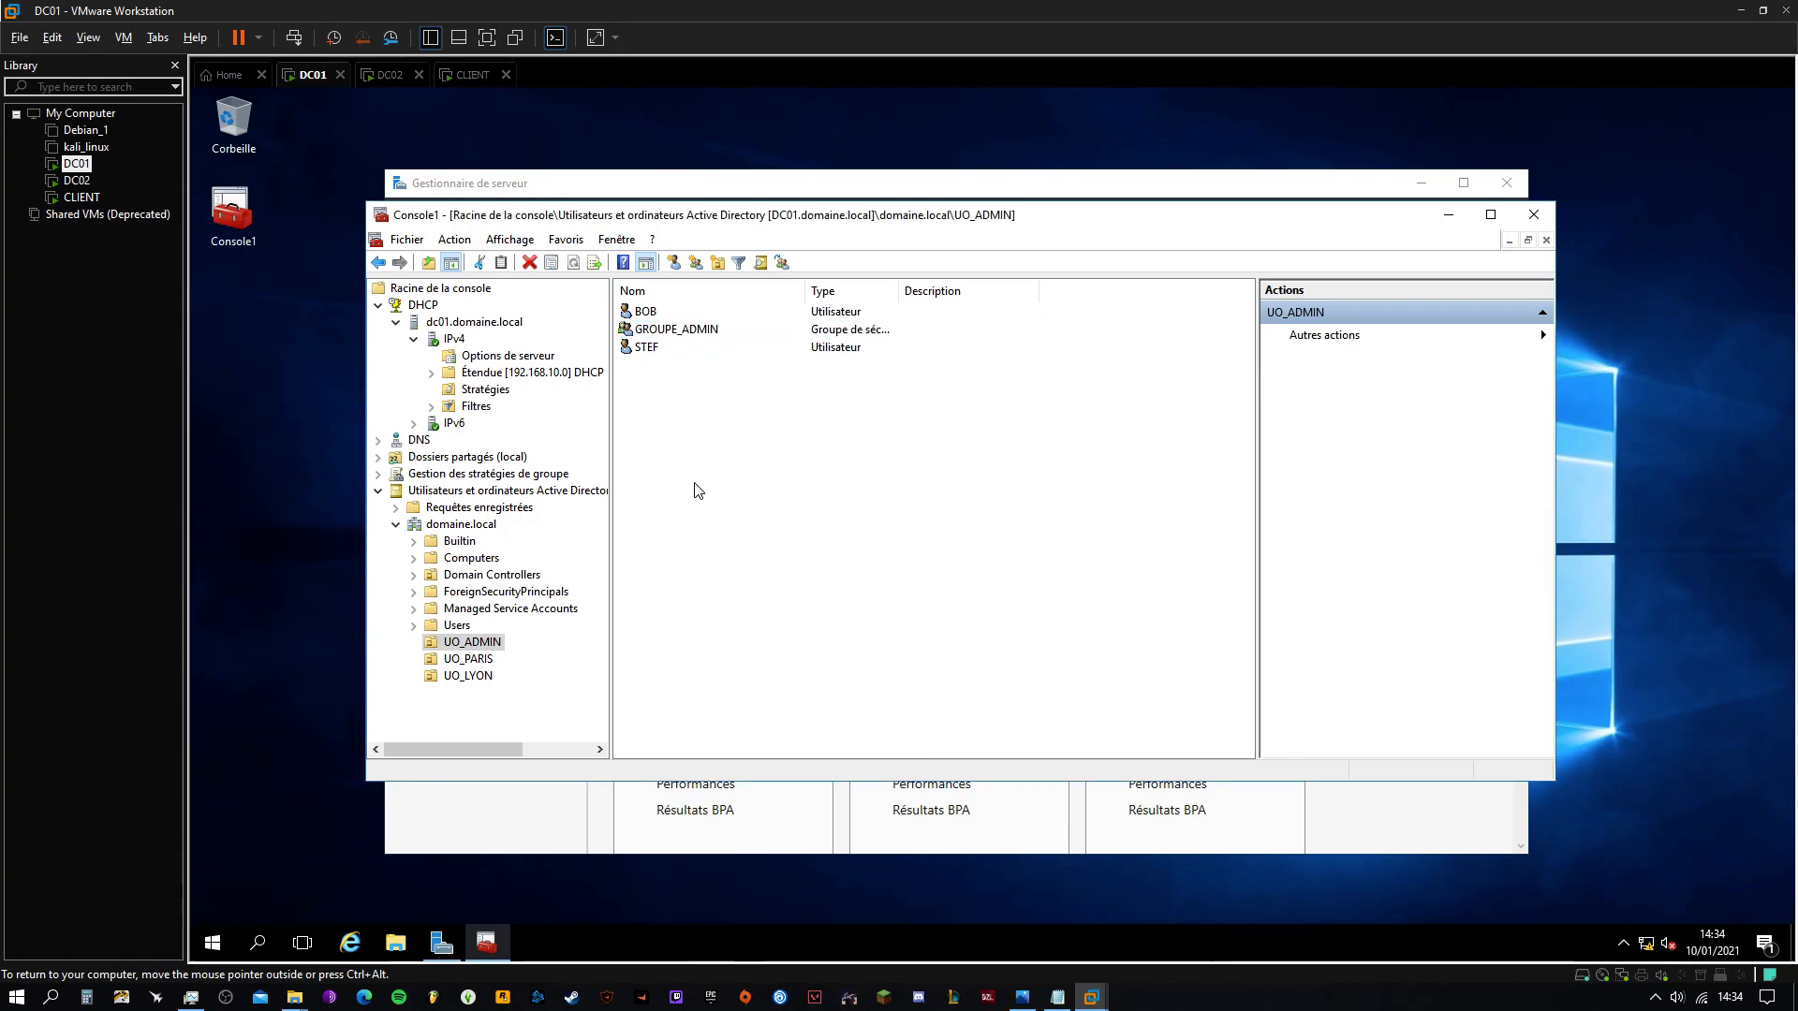
{"action": "left_click", "coordinate": [650, 311]}
{"action": "left_click", "coordinate": [650, 346]}
{"action": "left_click", "coordinate": [674, 328]}
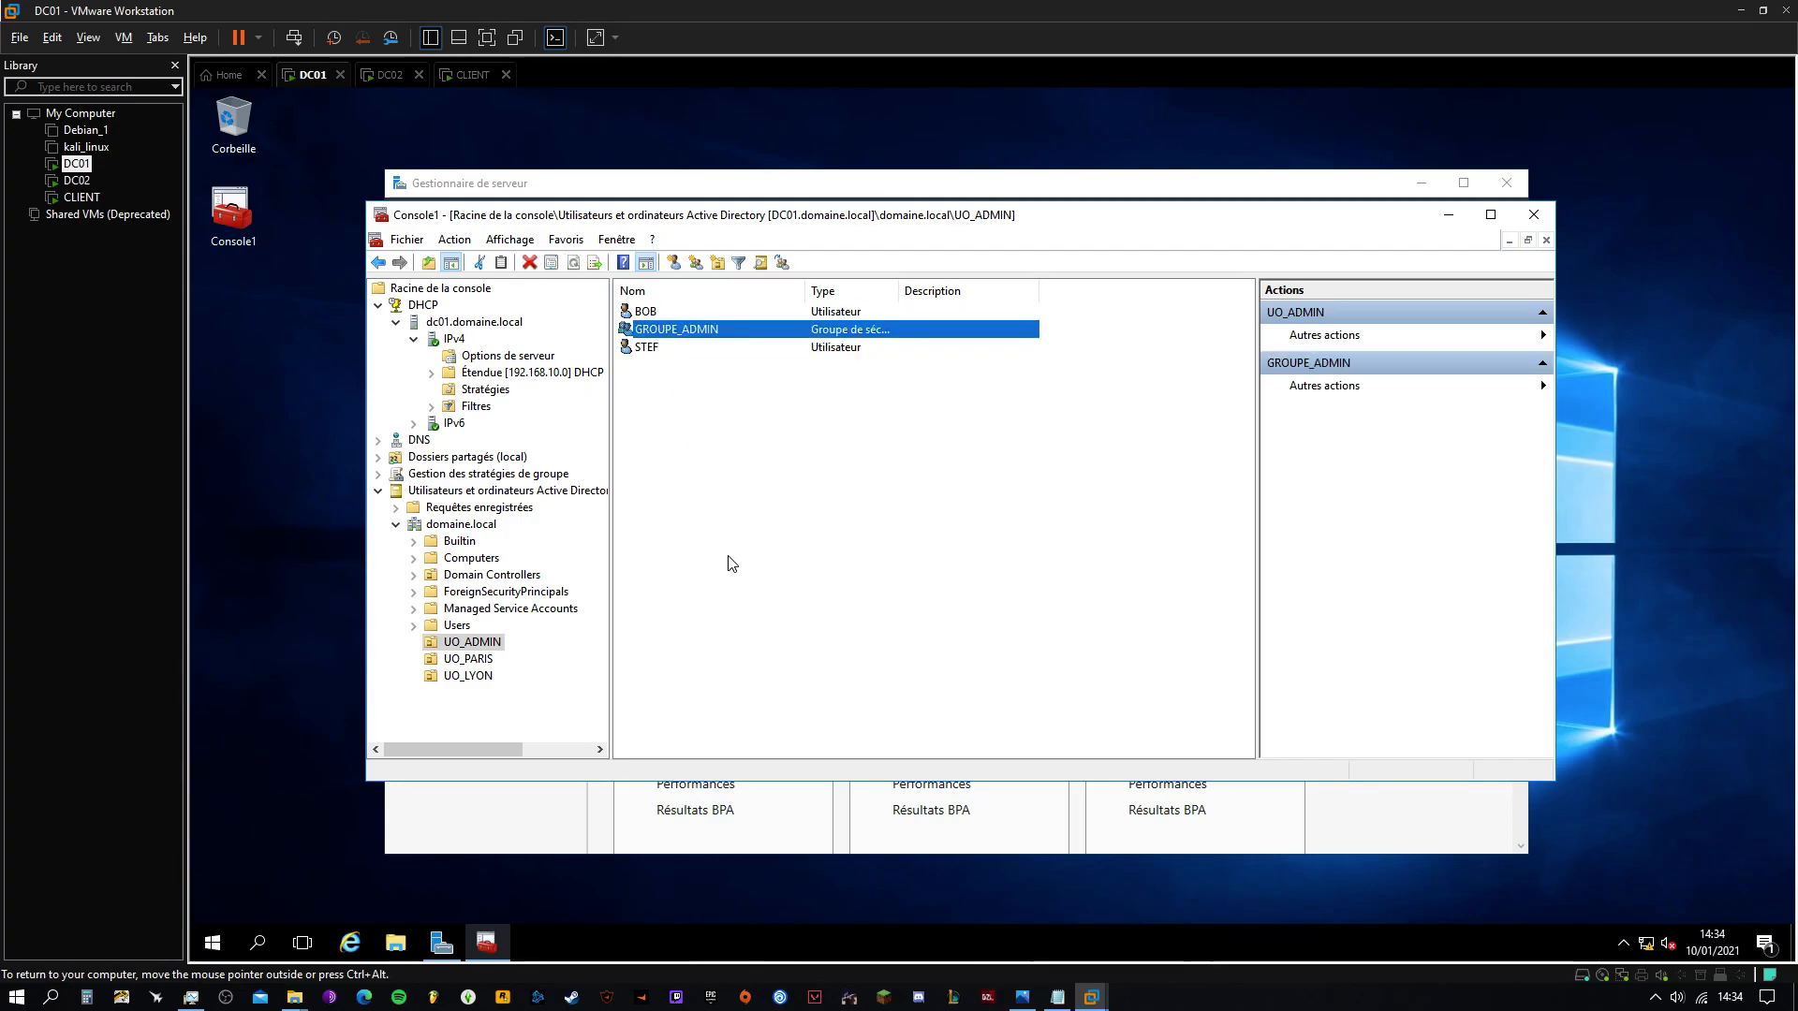
Start a new user USER_PARIS in UO_PARIS with logon name USER_PARIS
{"action": "left_click", "coordinate": [732, 562]}
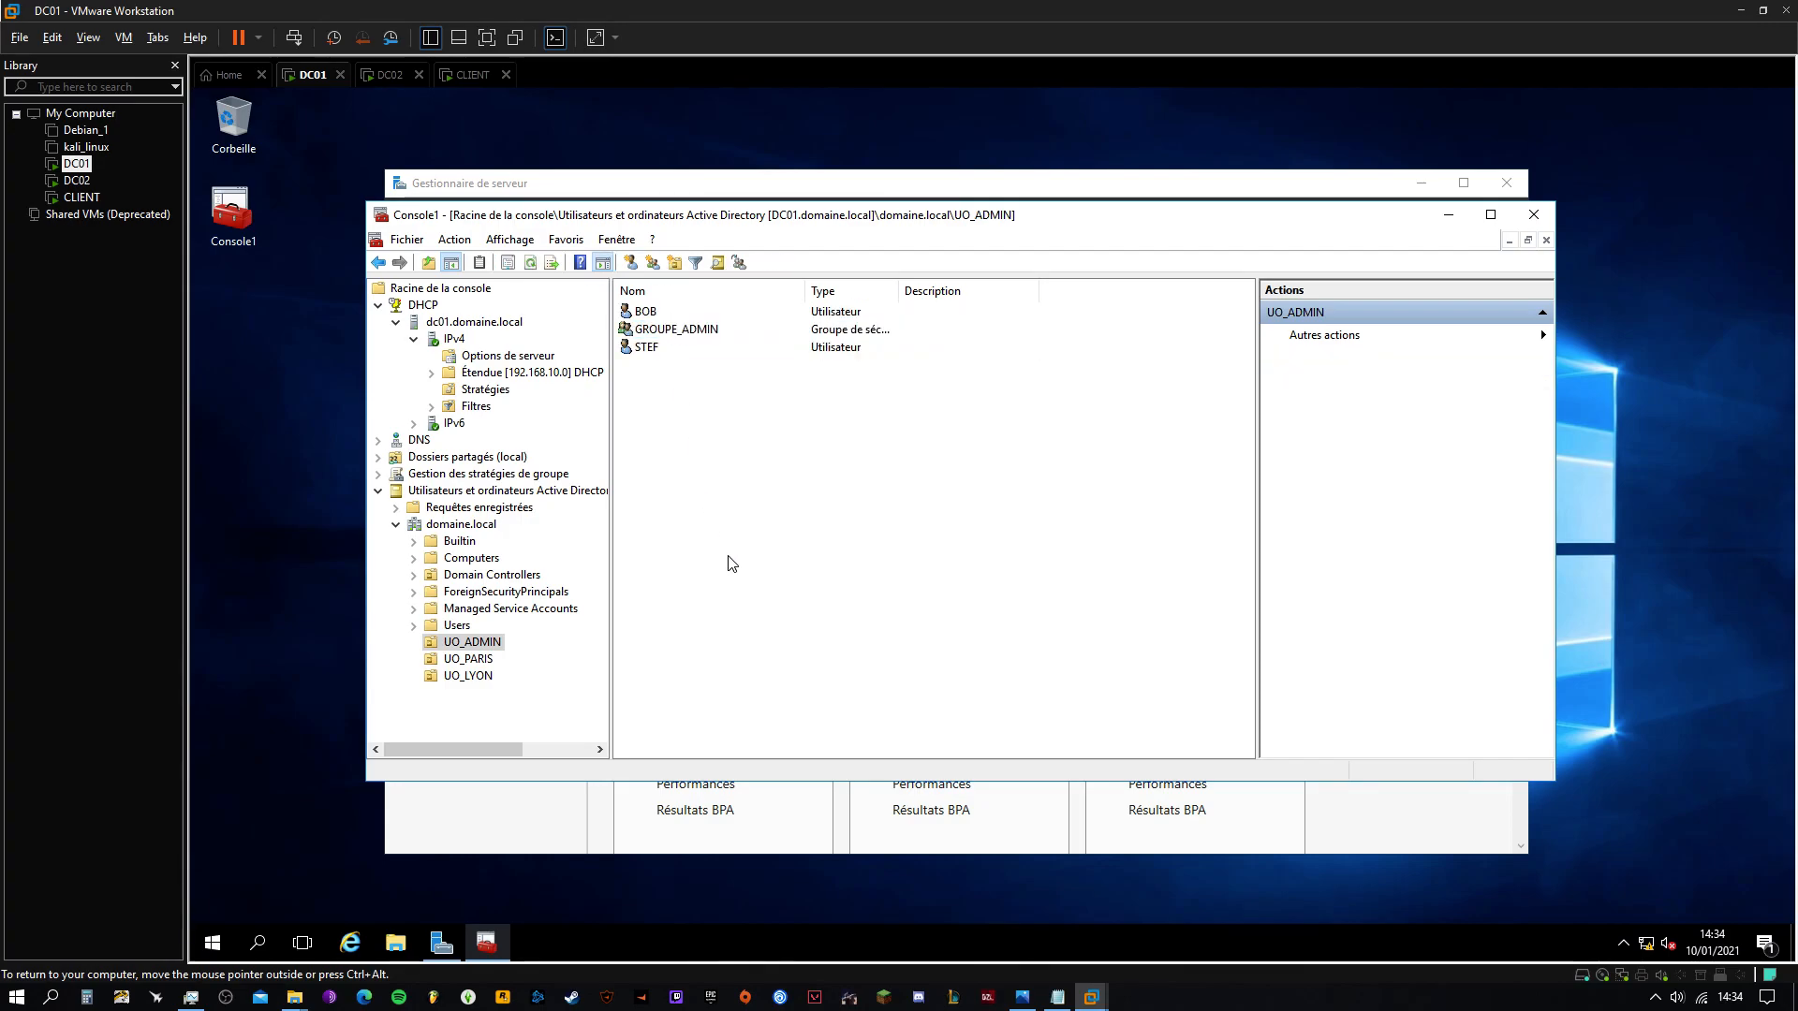
{"action": "left_click", "coordinate": [473, 663]}
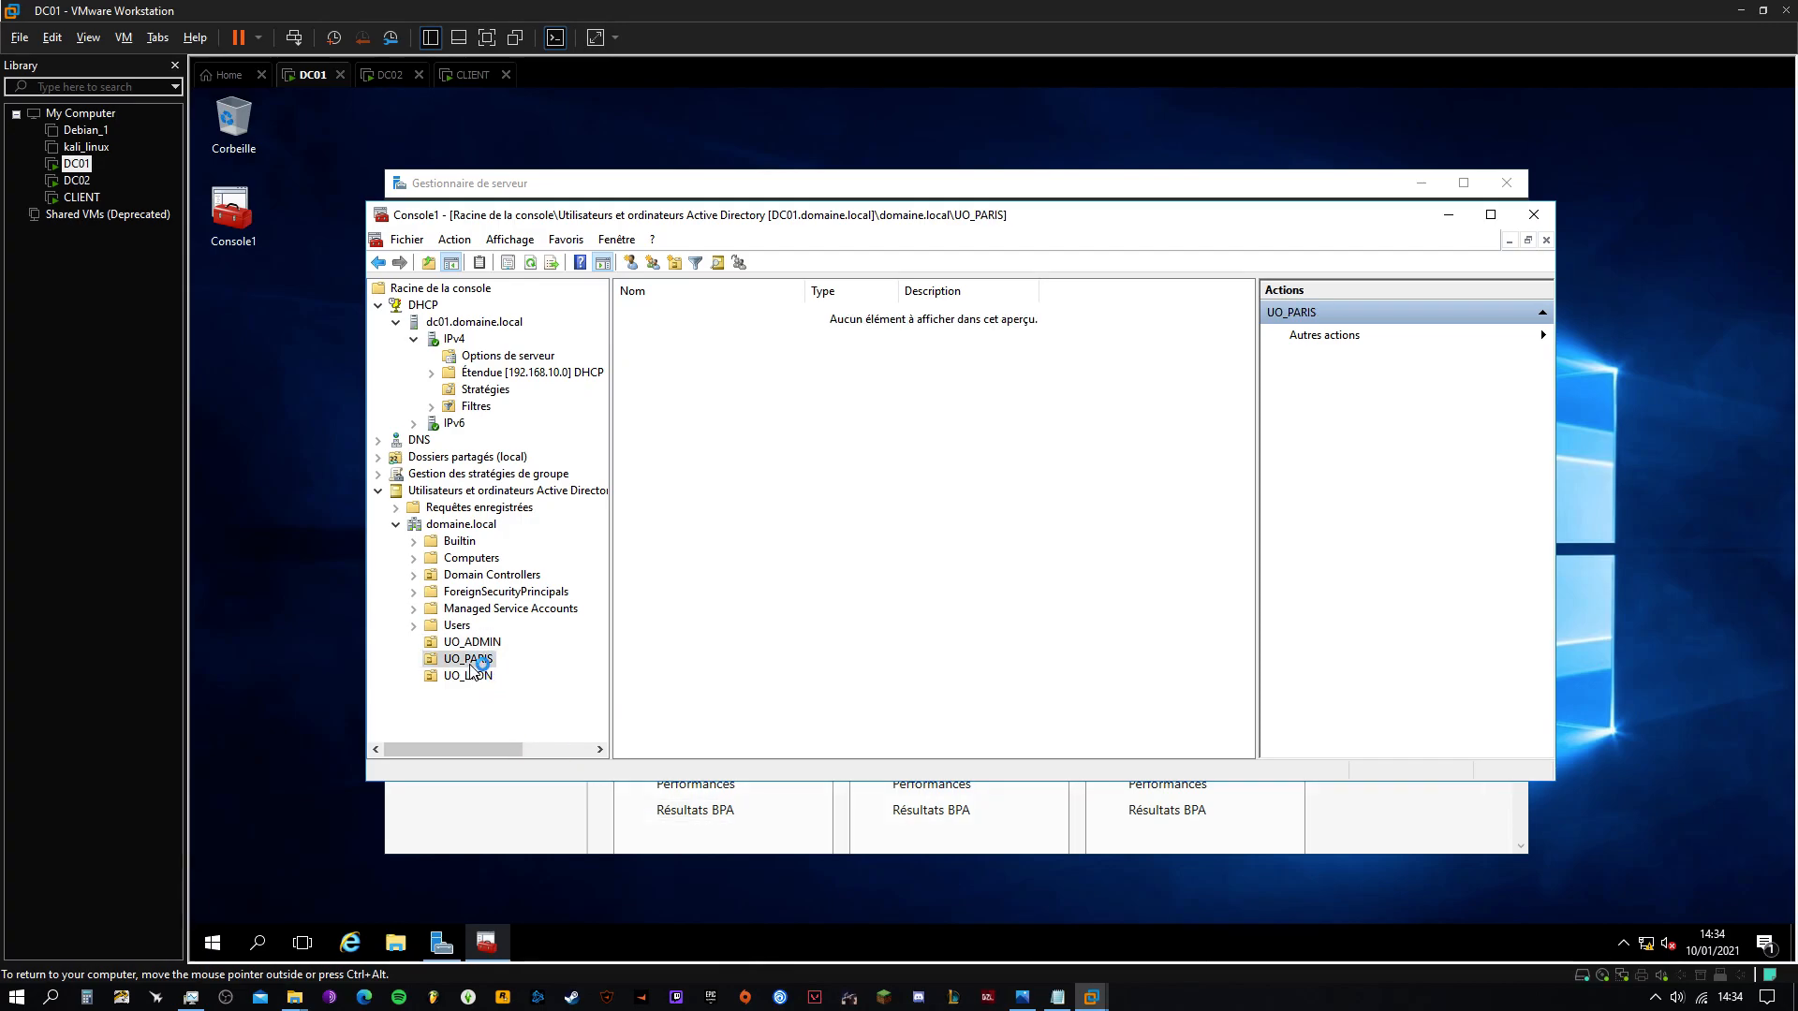
{"action": "right_click", "coordinate": [473, 663]}
{"action": "mouse_move", "coordinate": [603, 386]}
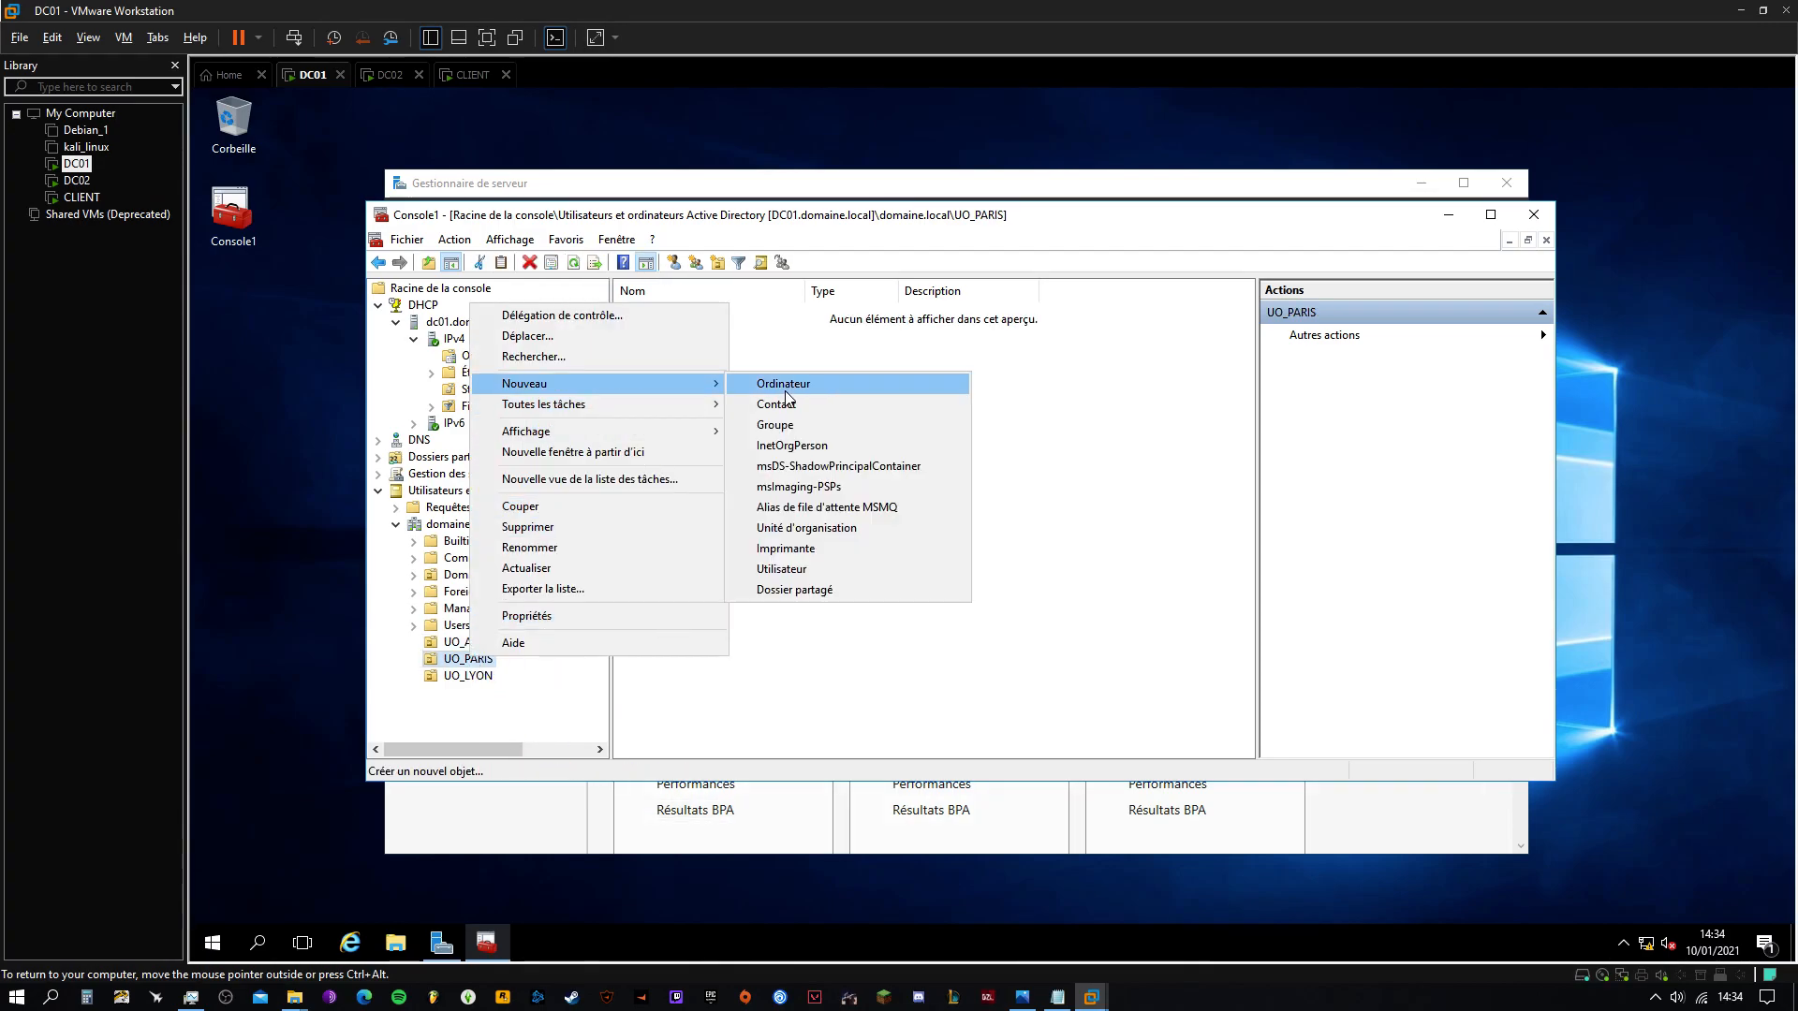
{"action": "left_click", "coordinate": [791, 569]}
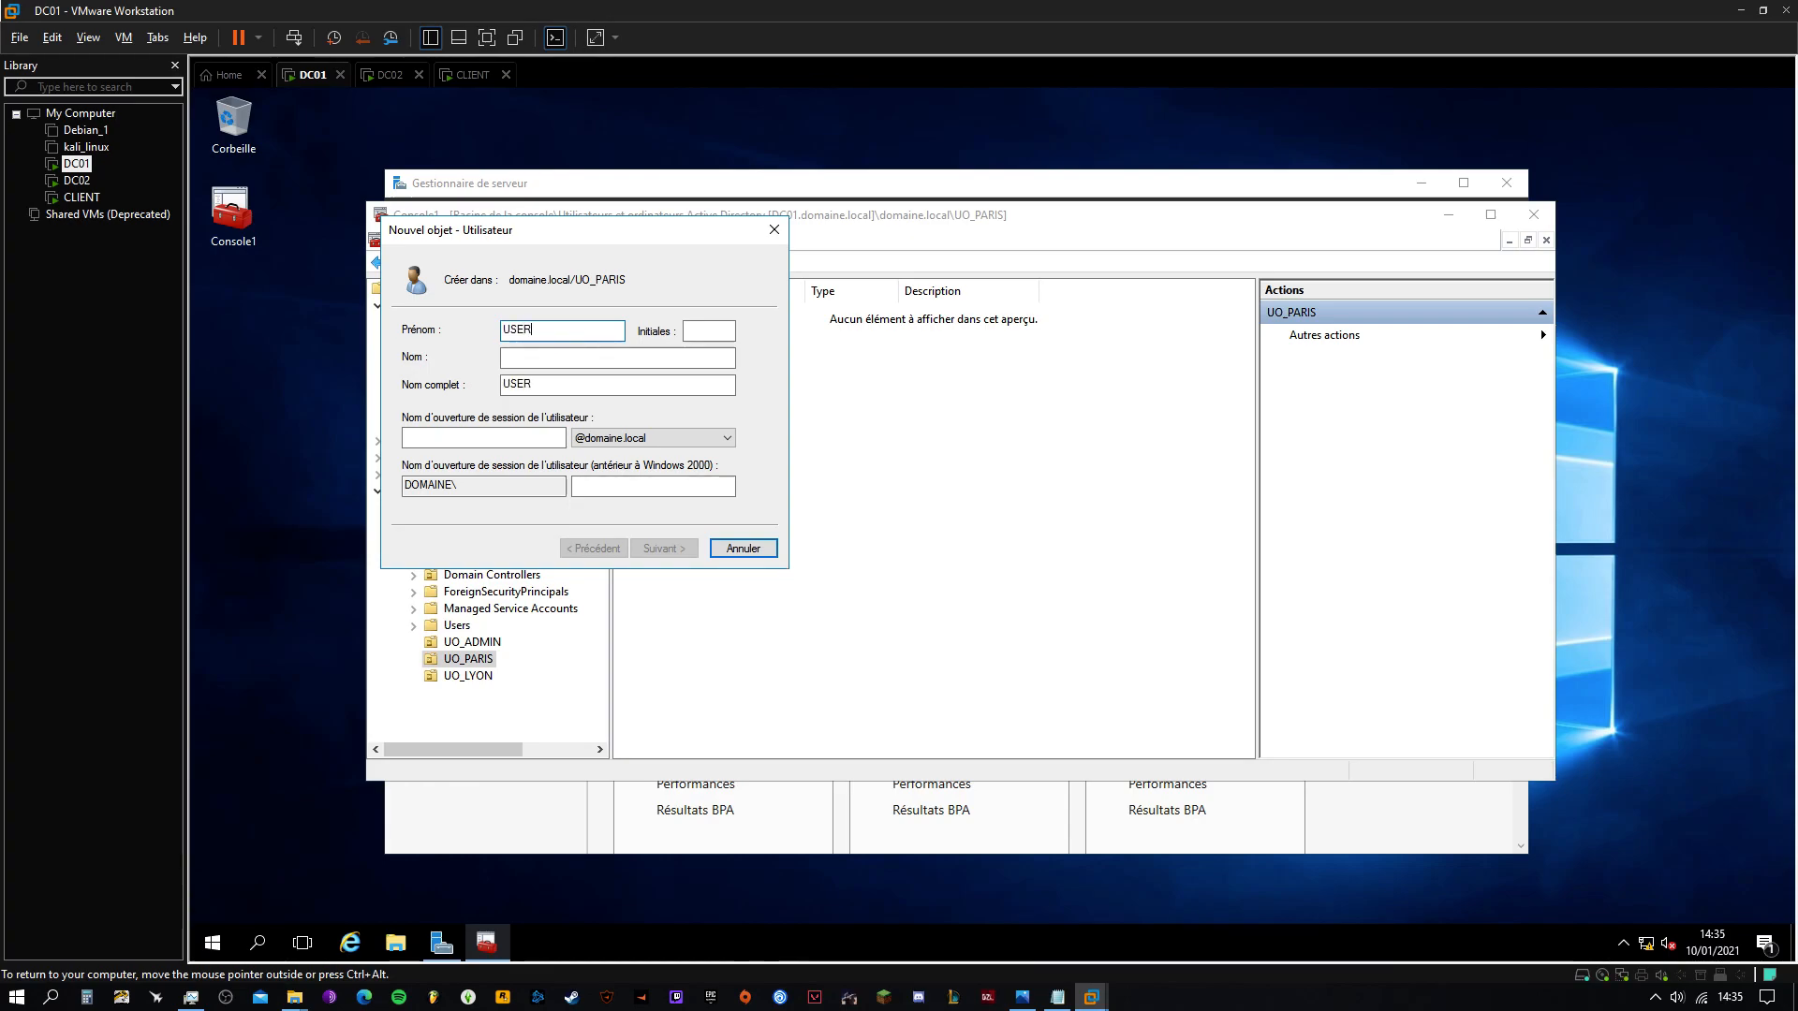
{"action": "left_click", "coordinate": [482, 438]}
{"action": "type", "text": "USER_PARIS"}
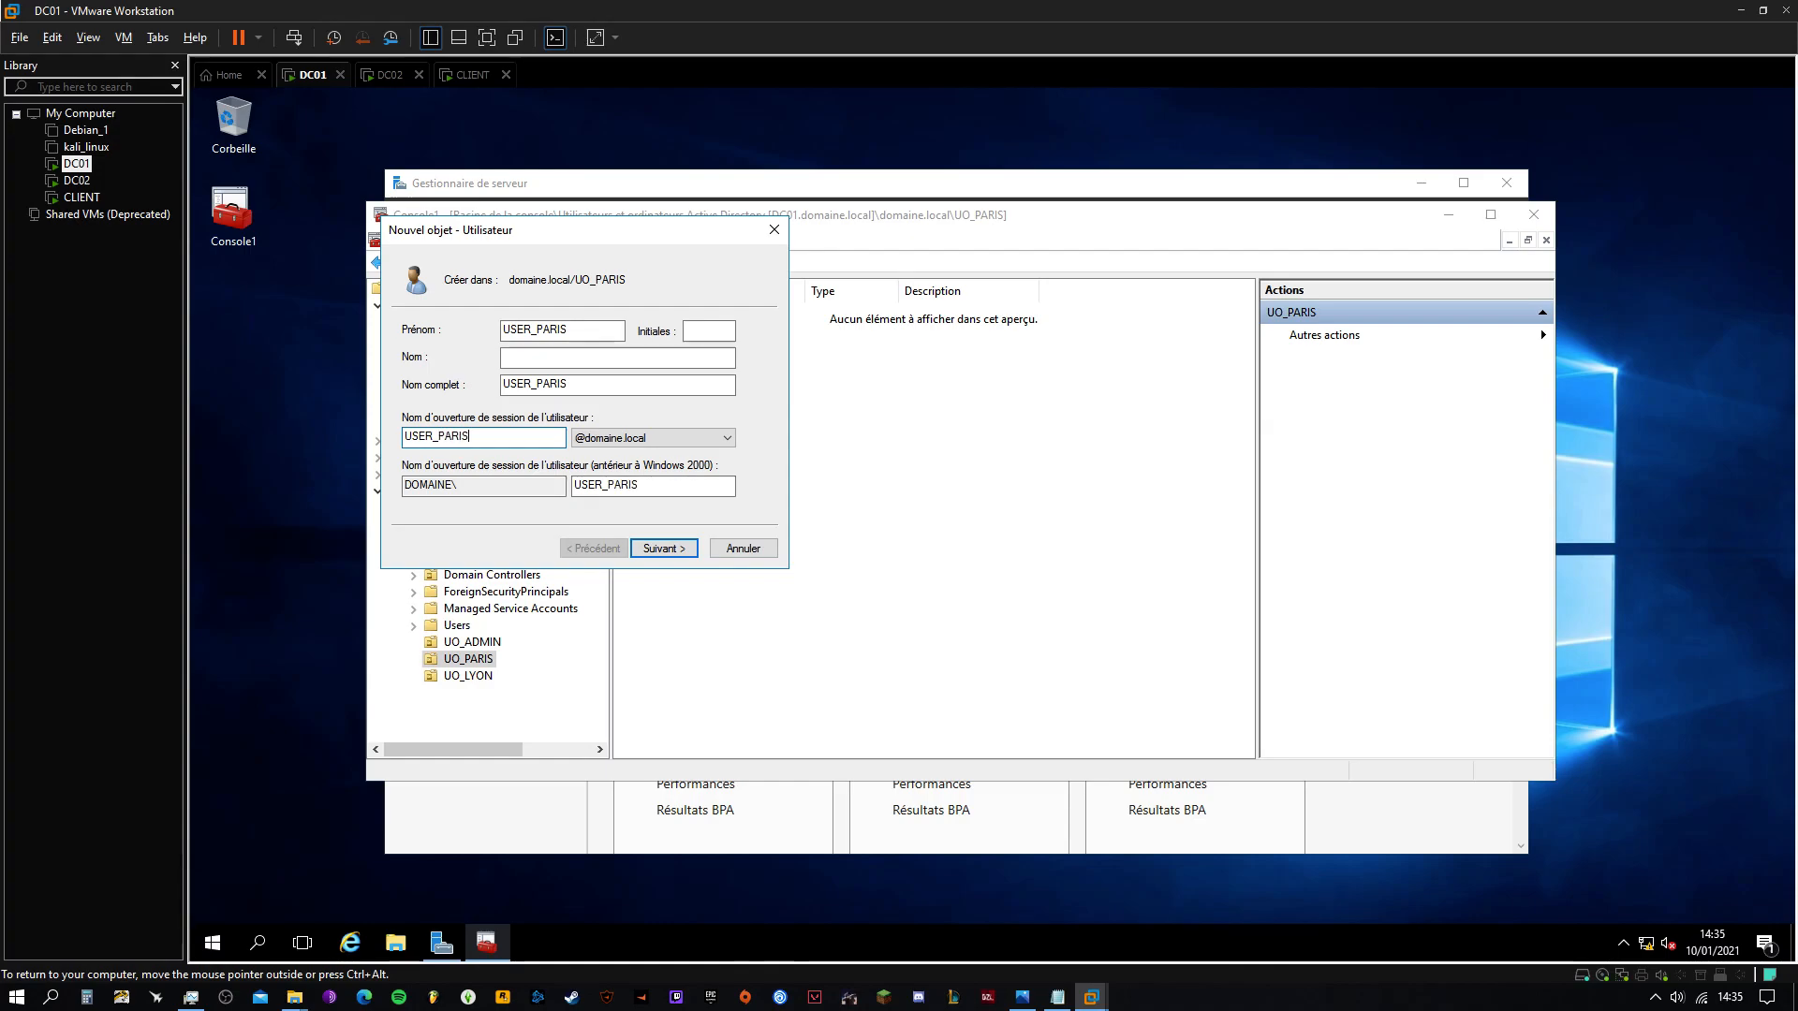
Set USER_PARIS's password so the user cannot change it, then finish the wizard
{"action": "left_click", "coordinate": [664, 547]}
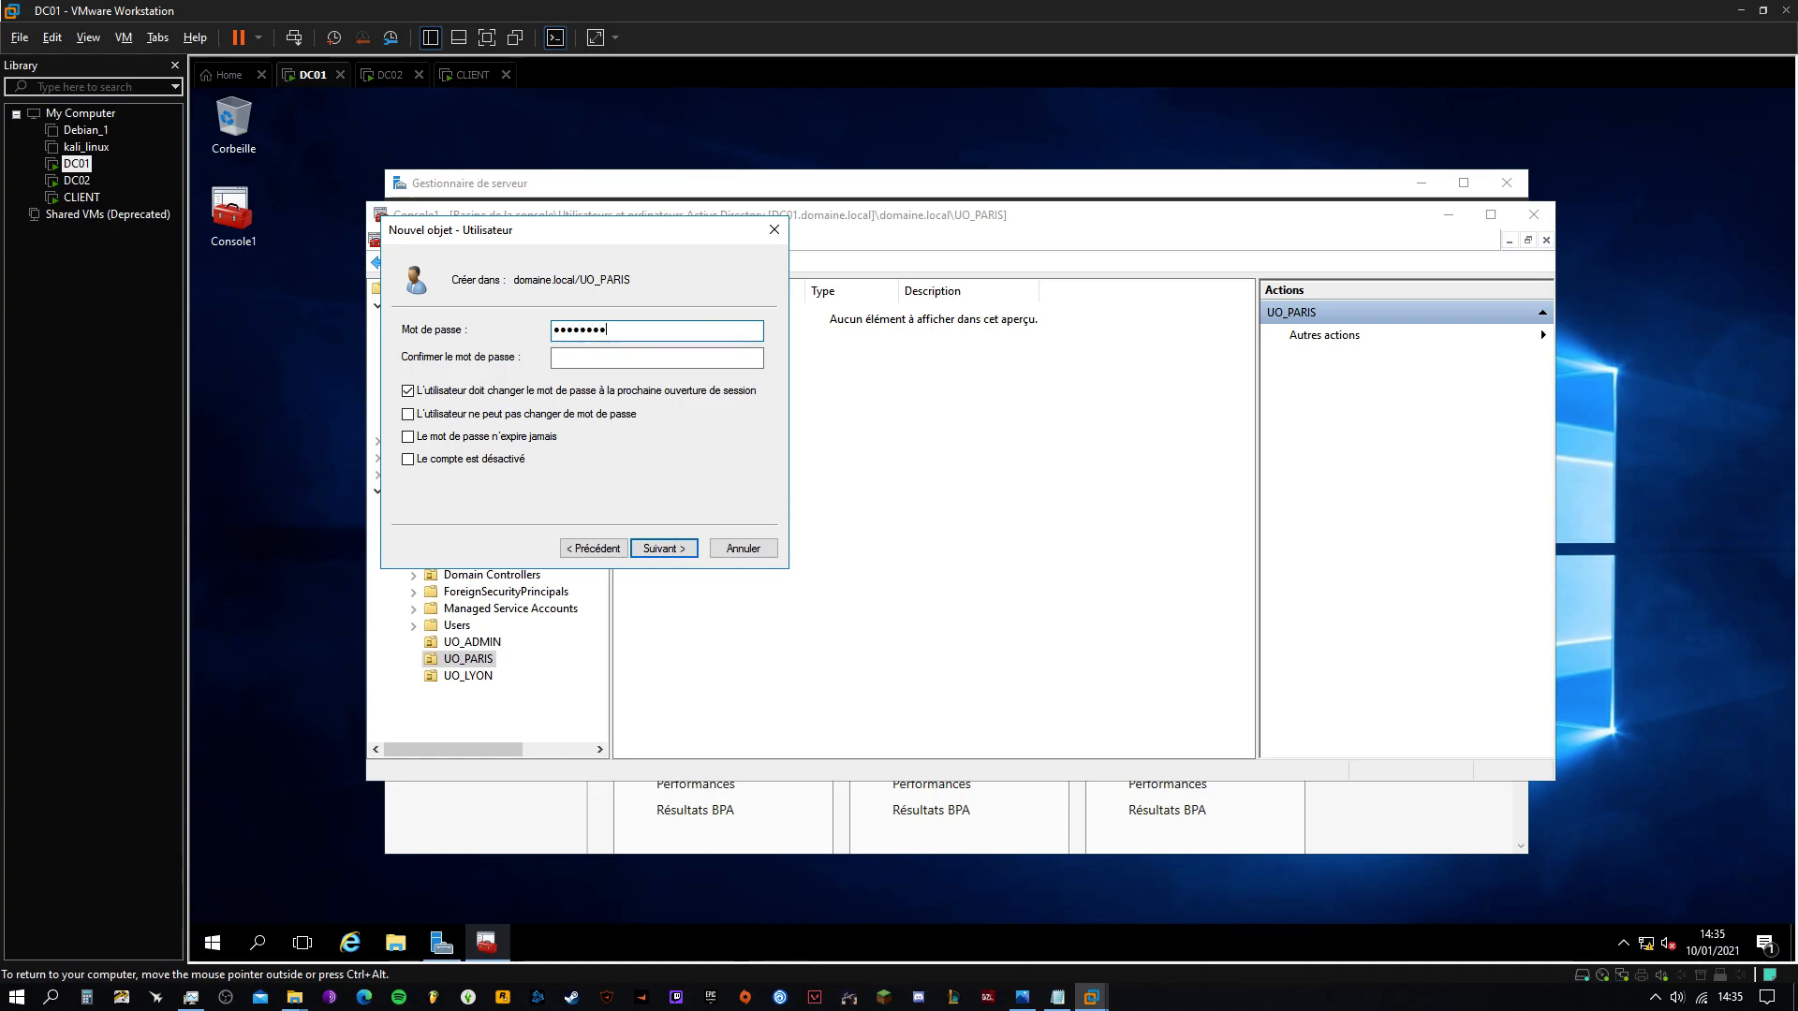
{"action": "type", "text": "123"}
{"action": "left_click", "coordinate": [577, 364]}
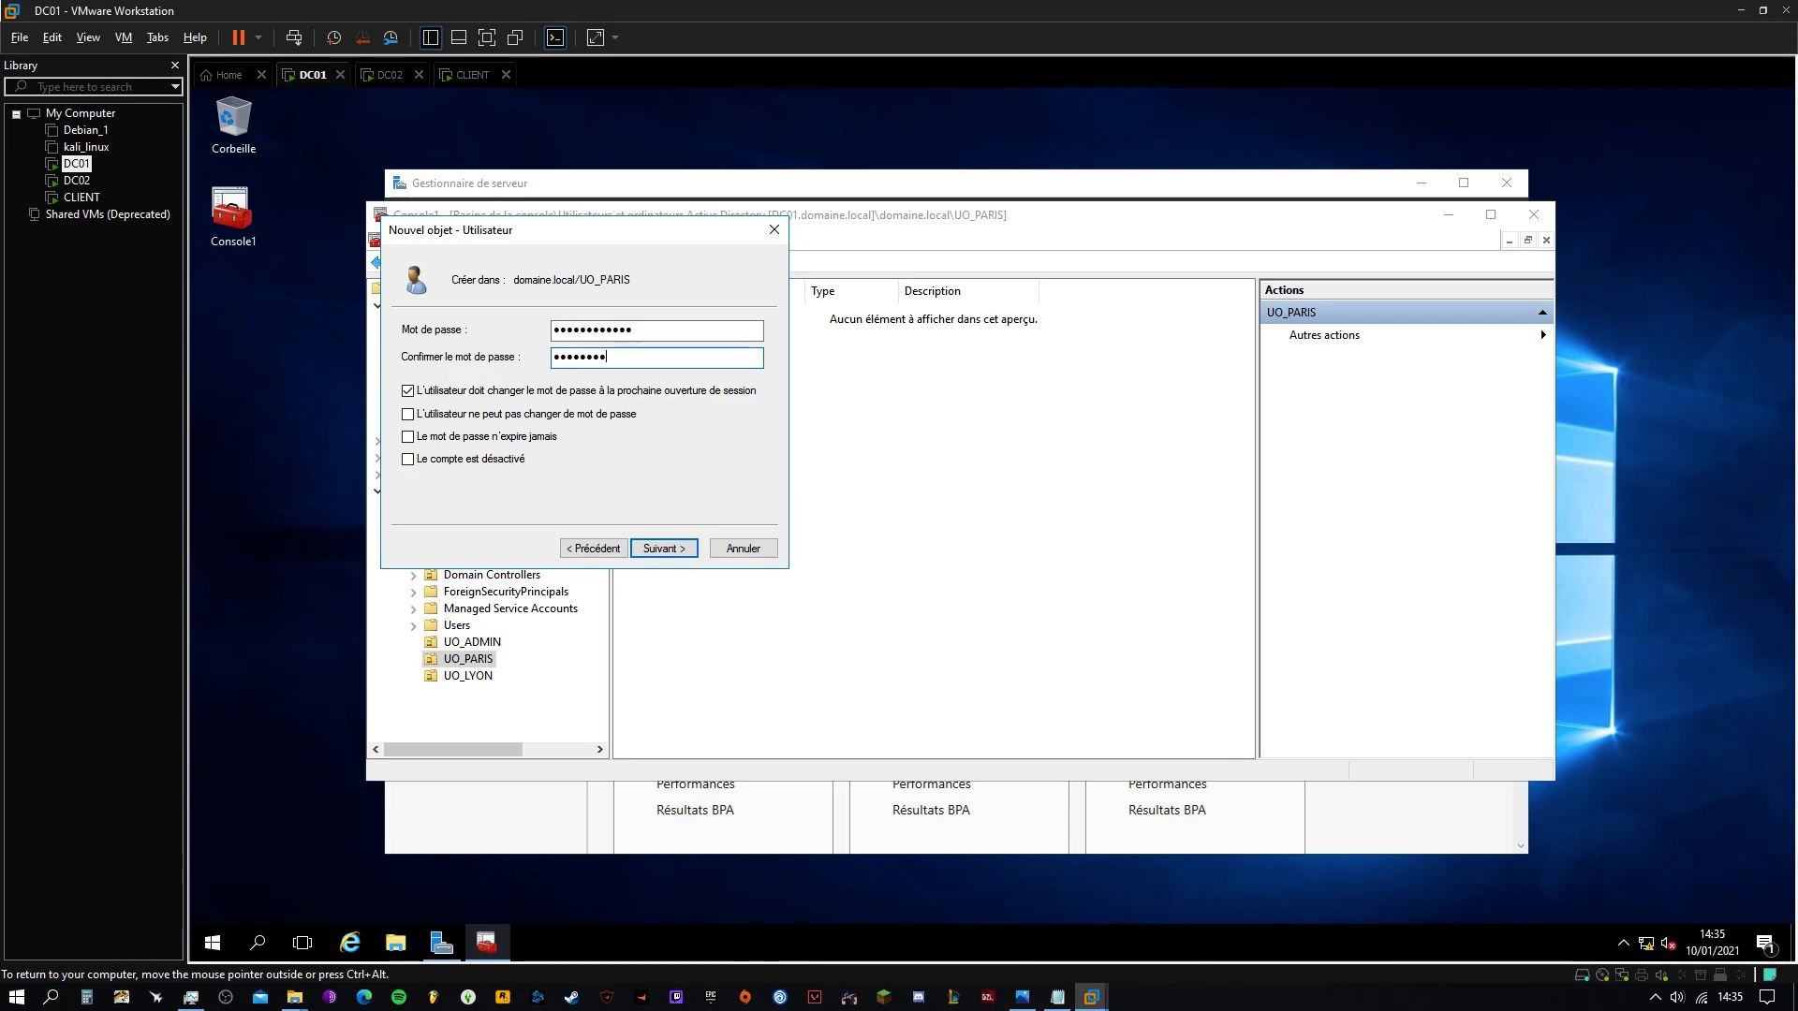
{"action": "left_click", "coordinate": [408, 390]}
{"action": "left_click", "coordinate": [408, 414]}
{"action": "left_click", "coordinate": [652, 543]}
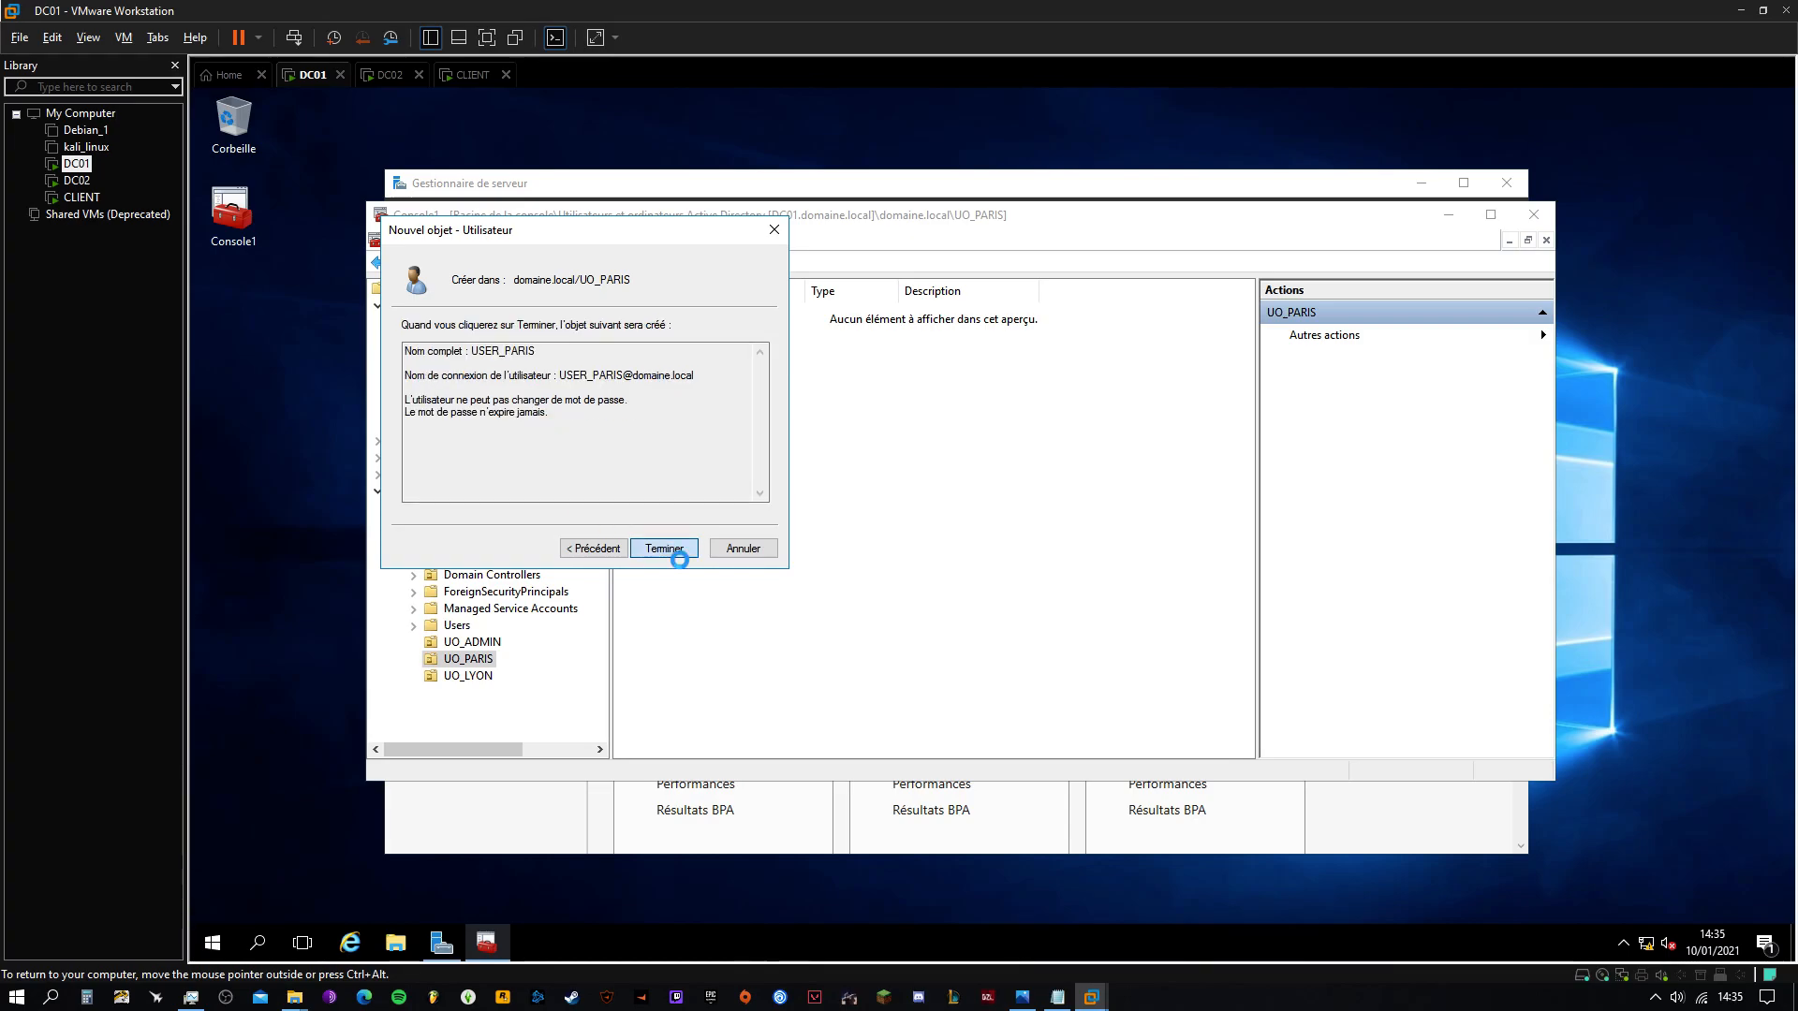
{"action": "left_click", "coordinate": [665, 549]}
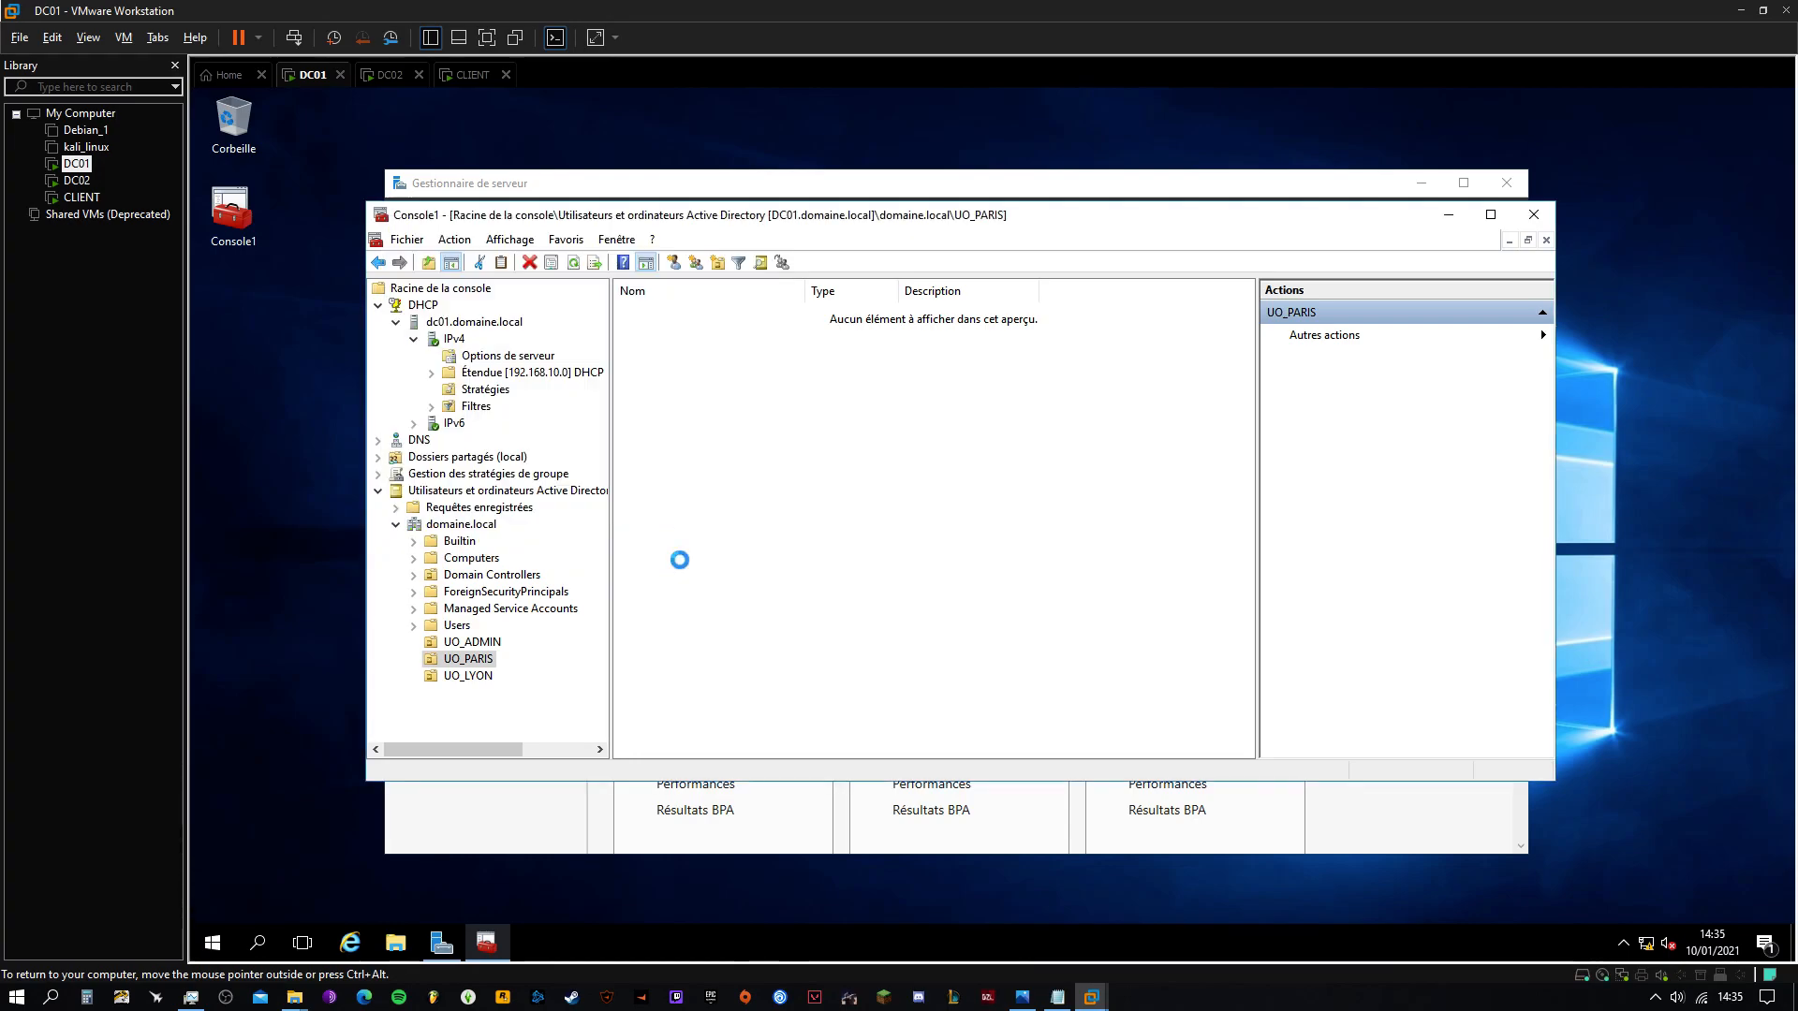
Create the security group GROUPE_PARIS in UO_PARIS
{"action": "right_click", "coordinate": [480, 659]}
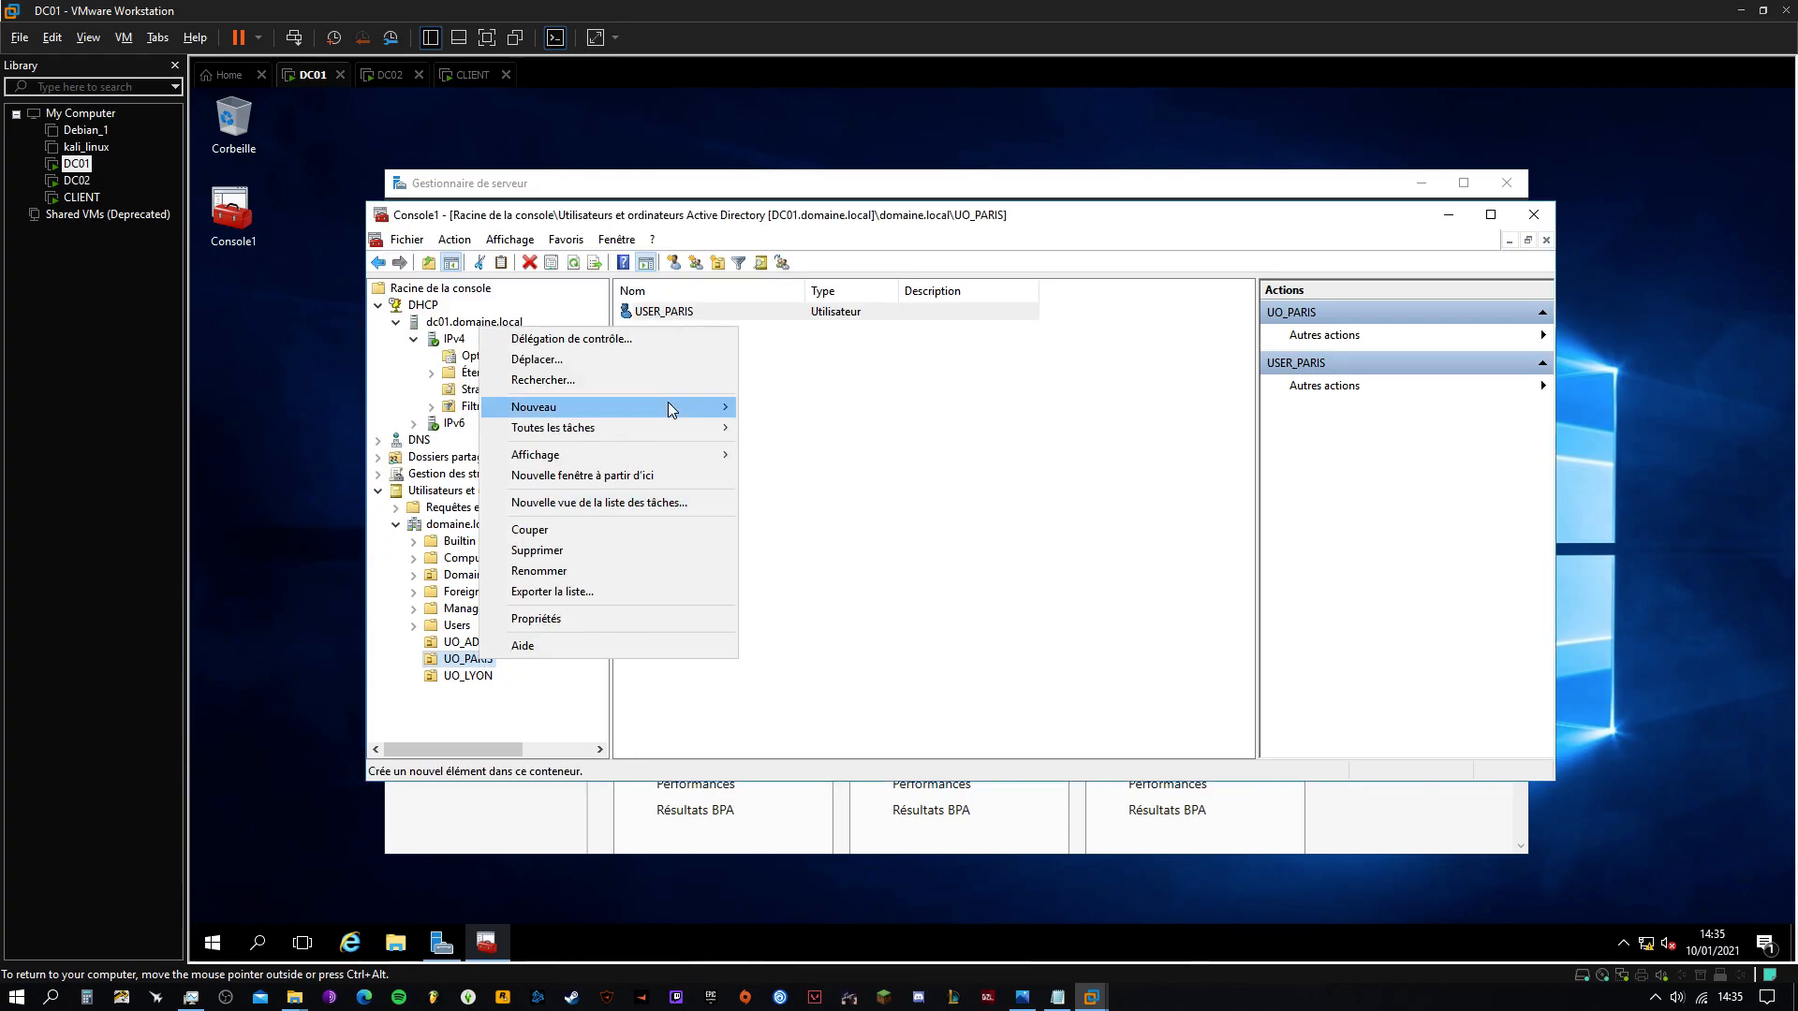
{"action": "mouse_move", "coordinate": [669, 406]}
{"action": "left_click", "coordinate": [796, 447]}
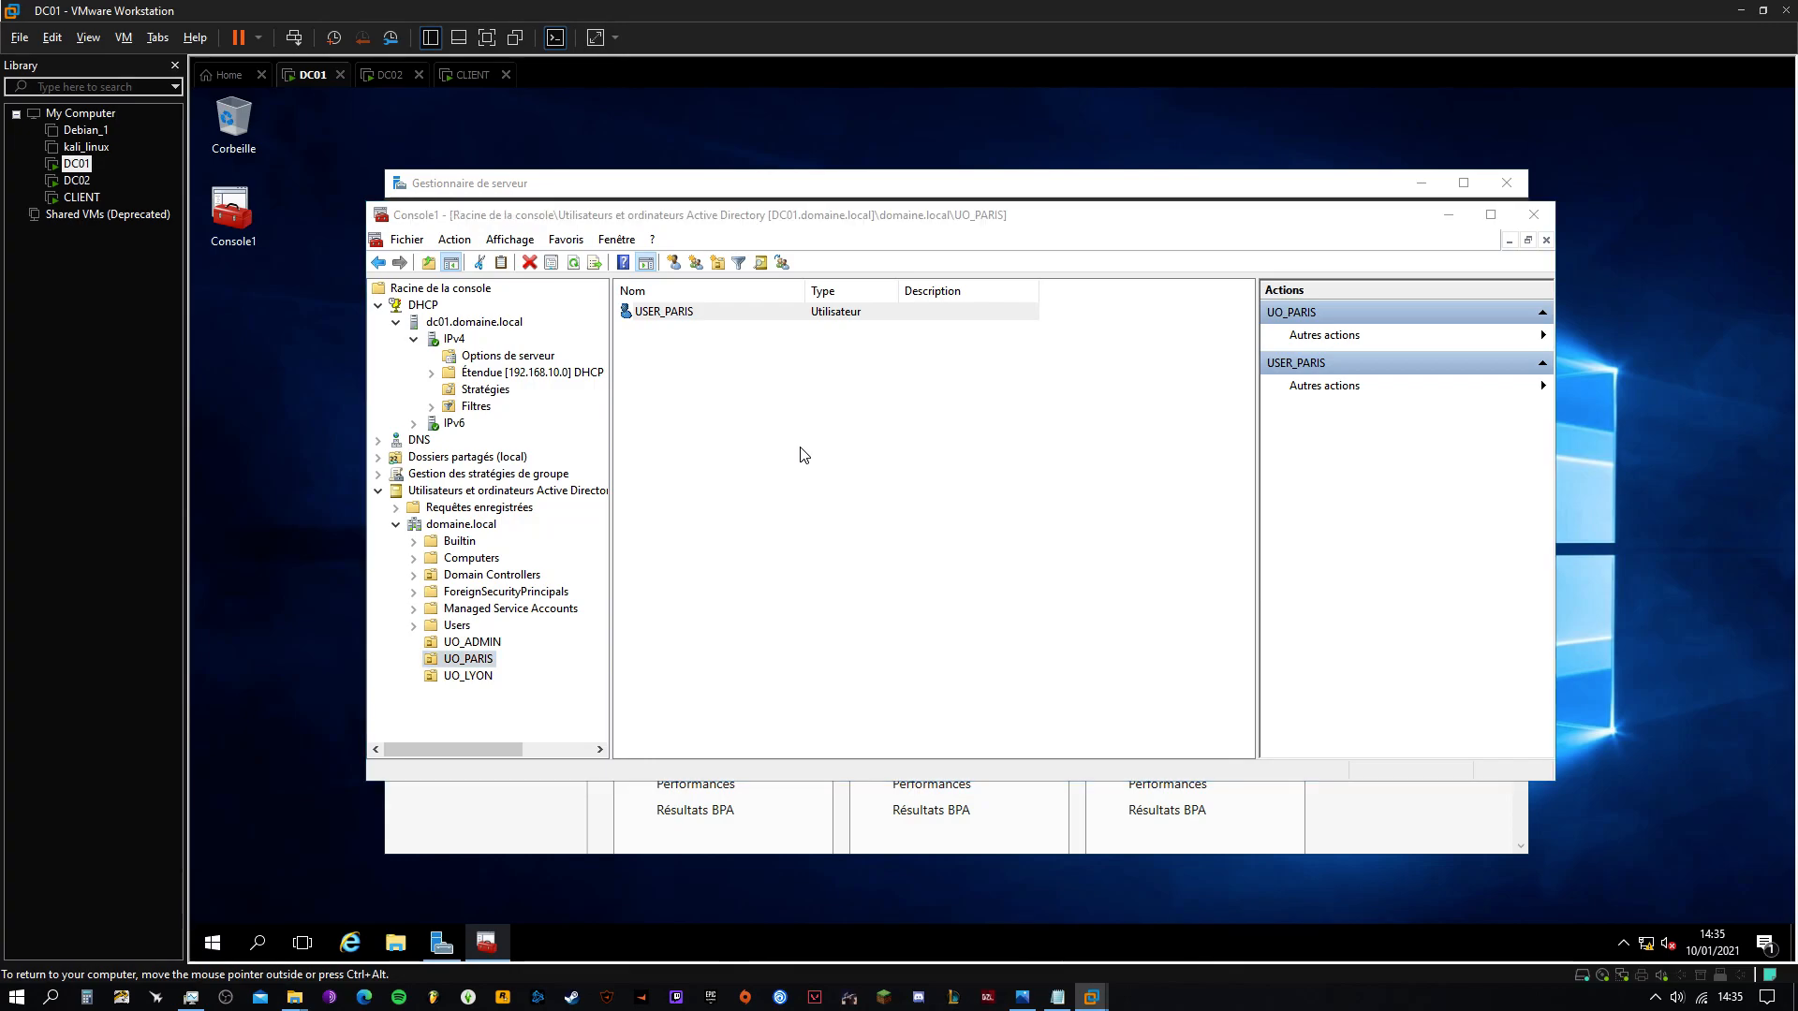
{"action": "type", "text": "GROUPE_PARIS"}
{"action": "left_click", "coordinate": [674, 547]}
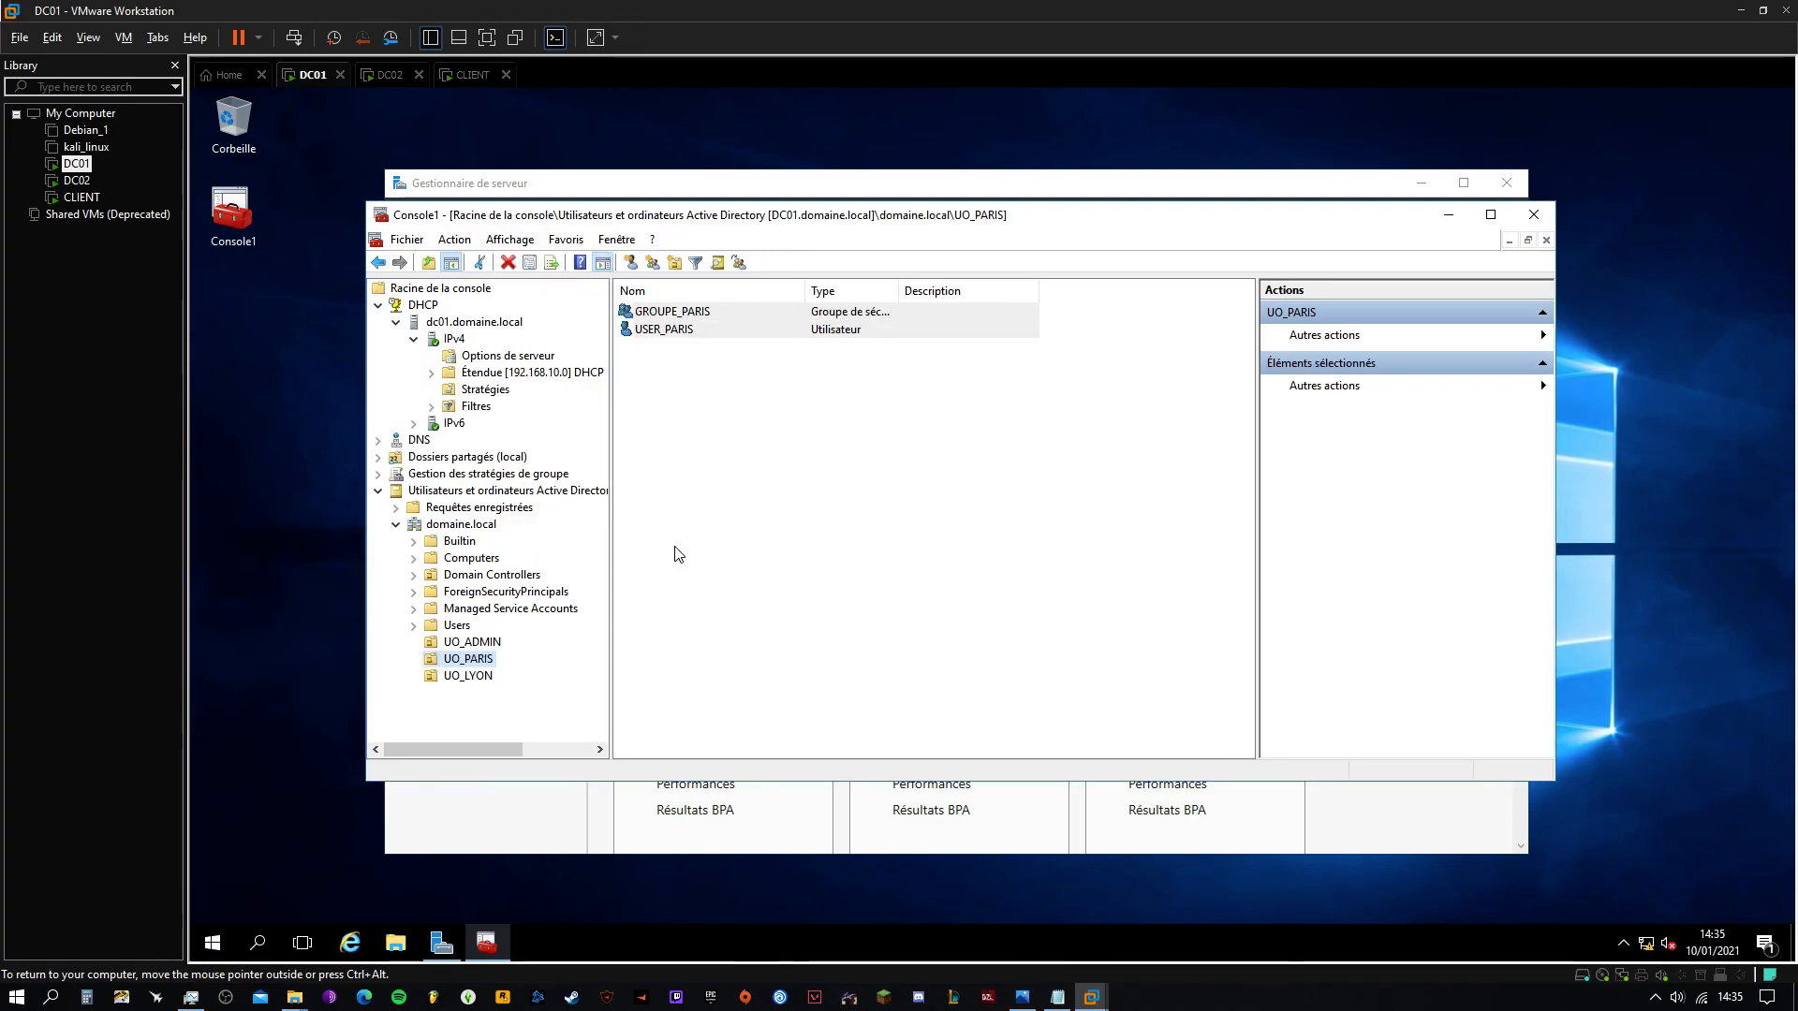
{"action": "left_click", "coordinate": [681, 417]}
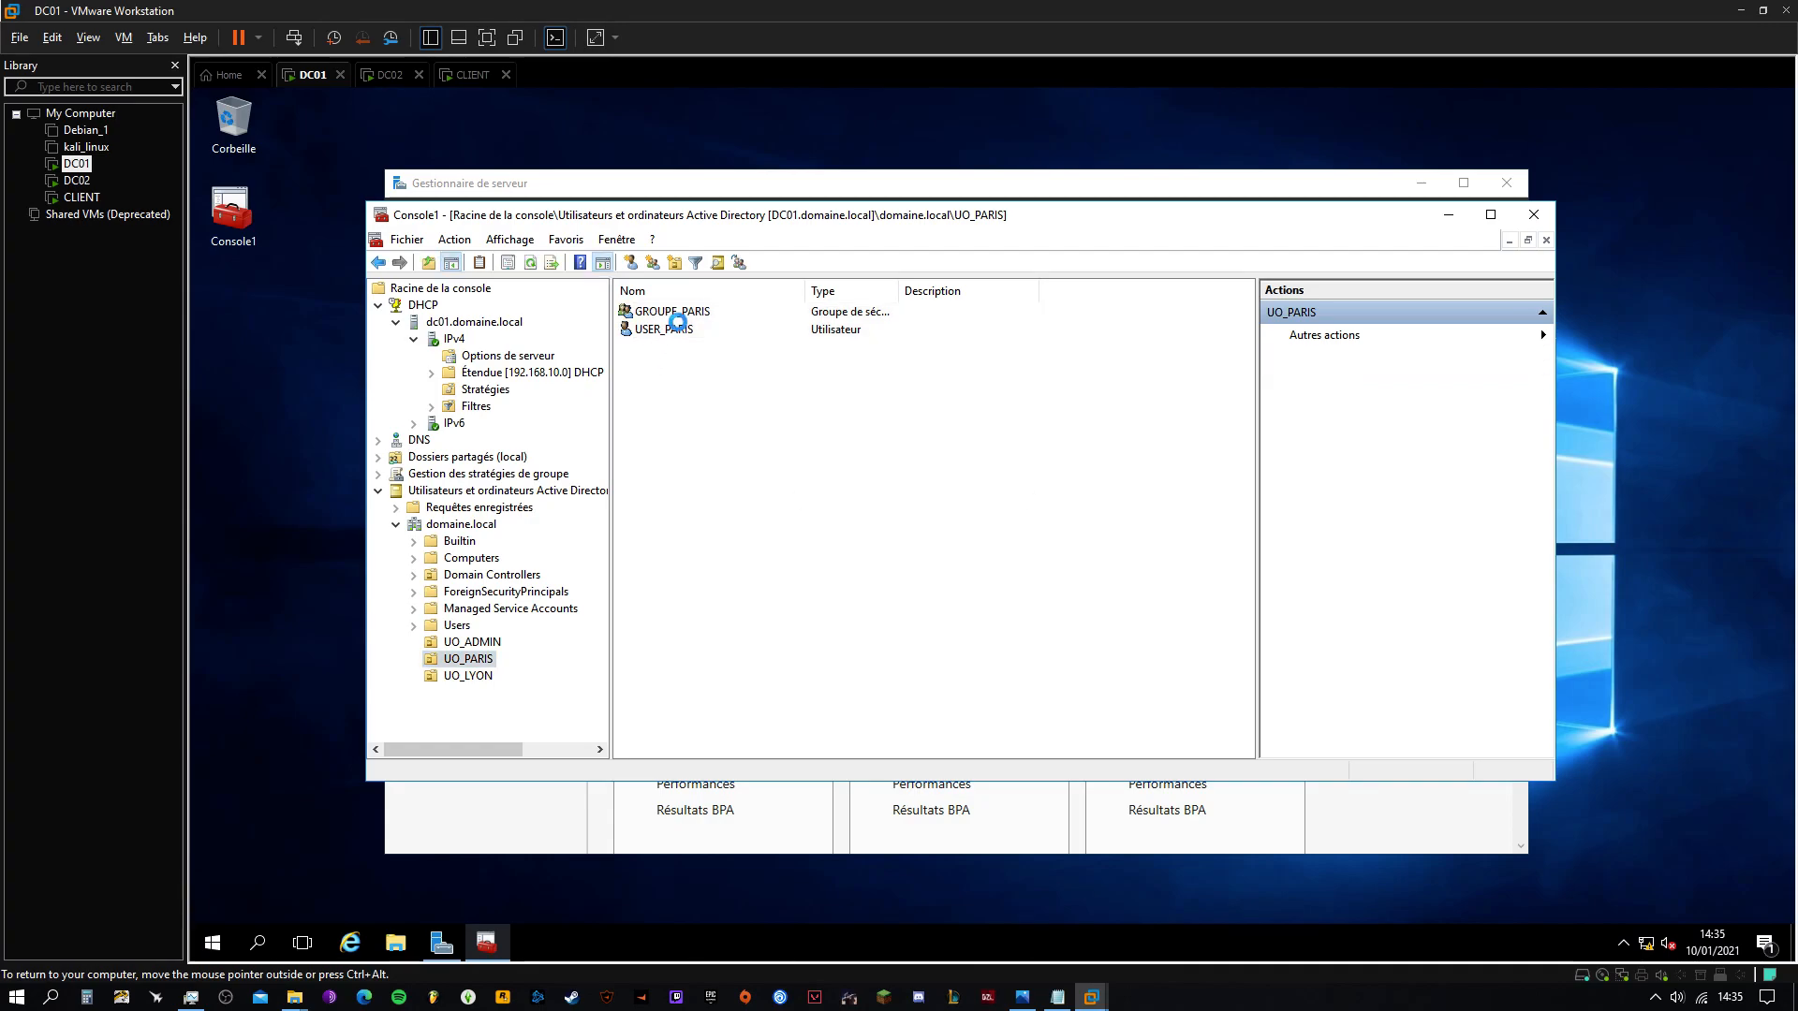
Add USER_PARIS to GROUPE_PARIS's members, apply, and close the group properties
{"action": "left_click", "coordinate": [678, 316]}
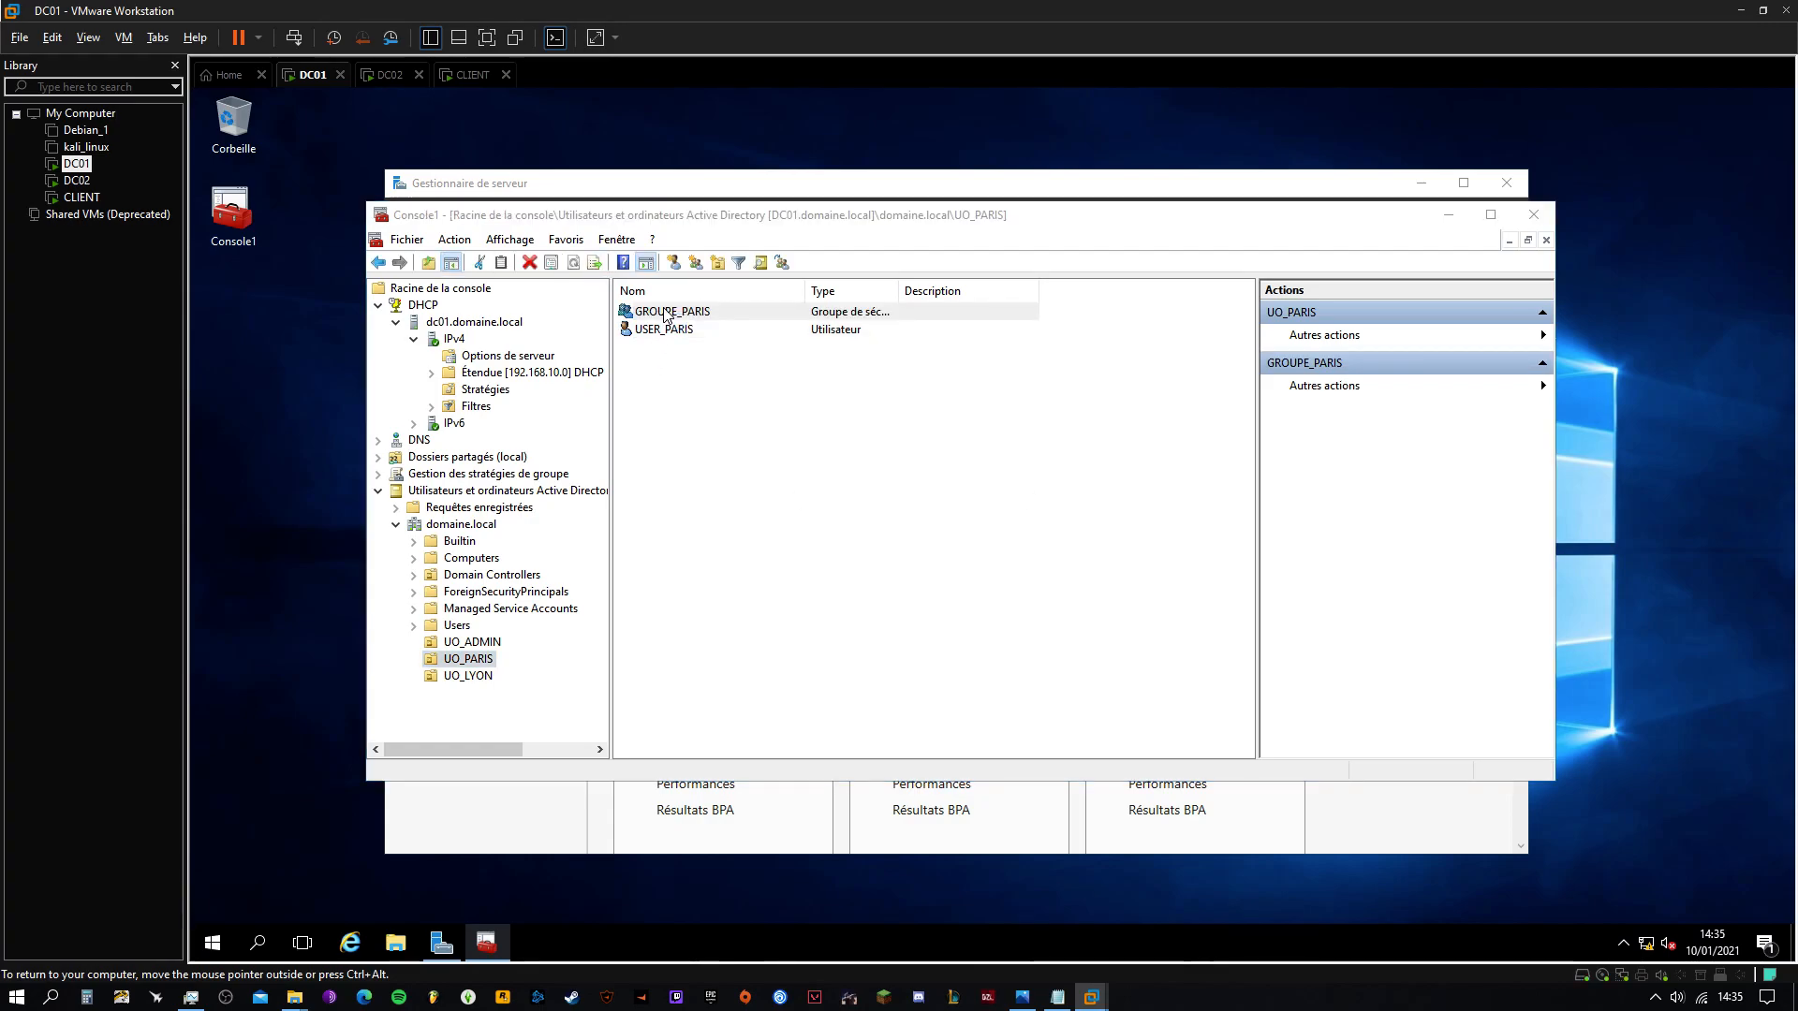
{"action": "key", "text": "Return"}
{"action": "left_click", "coordinate": [750, 387]}
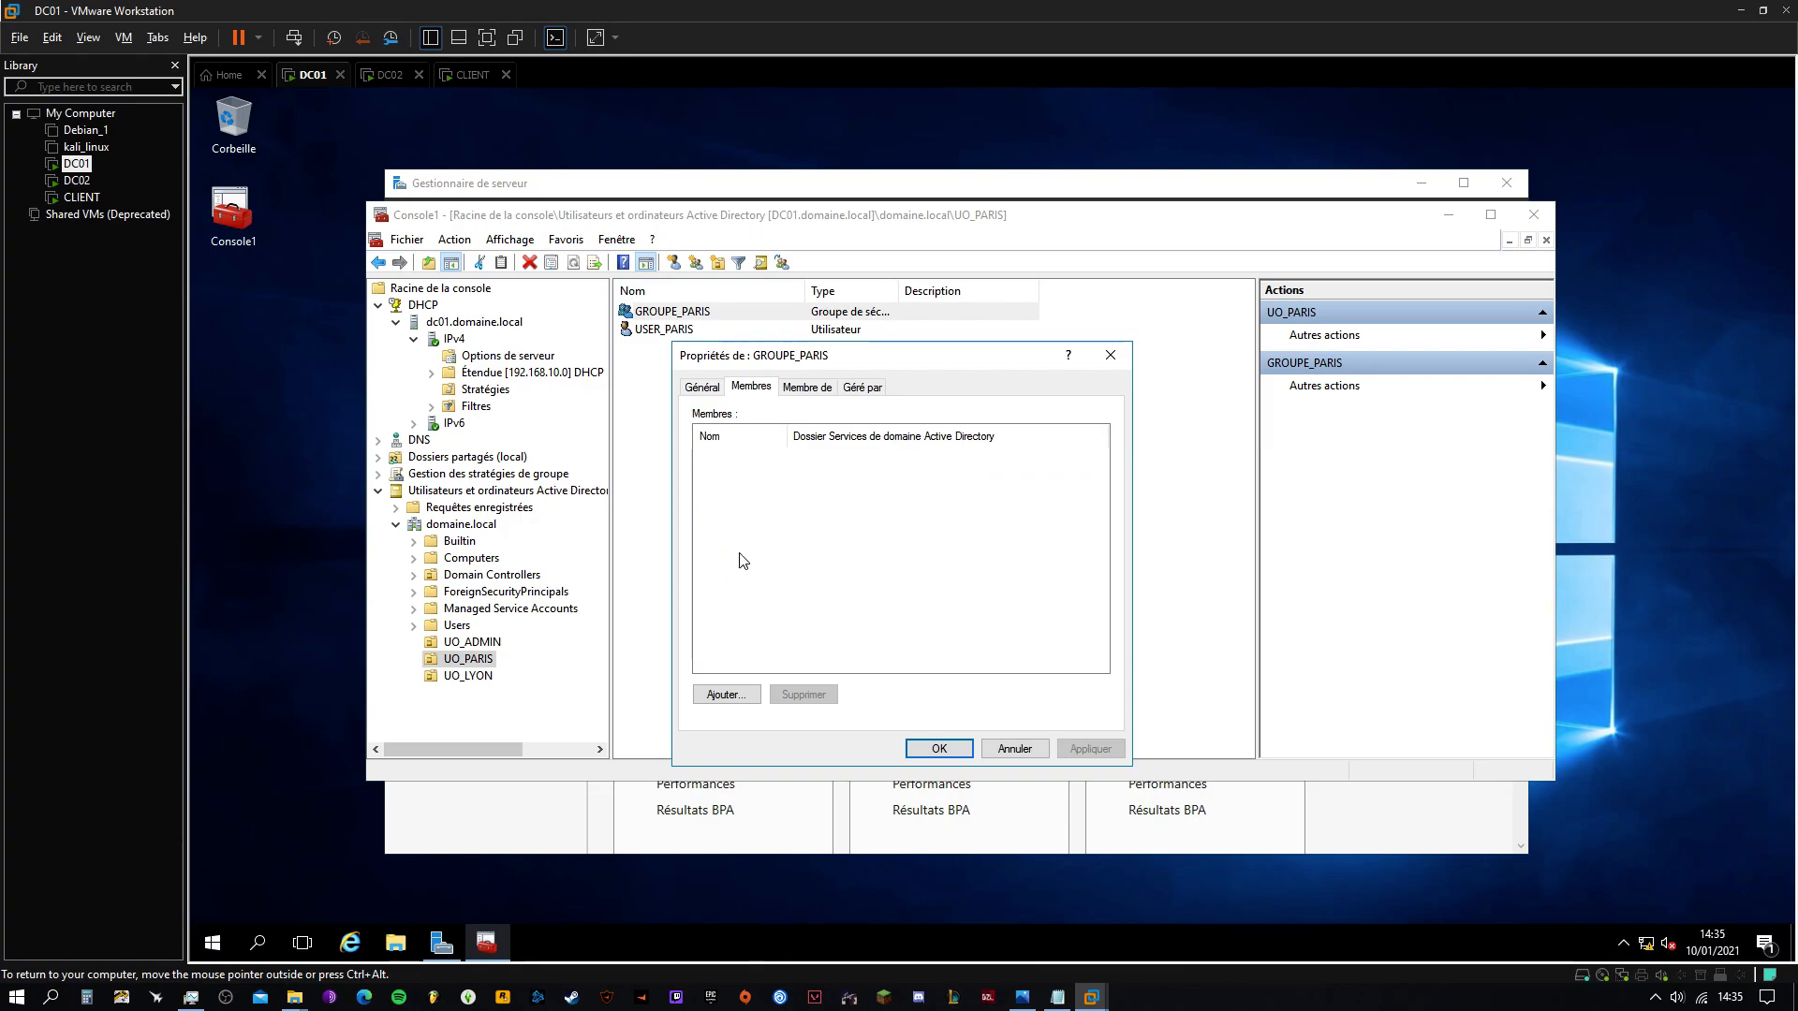
{"action": "left_click", "coordinate": [725, 693]}
{"action": "type", "text": "USER_PARIS"}
{"action": "left_click", "coordinate": [1113, 525]}
{"action": "left_click", "coordinate": [1052, 585]}
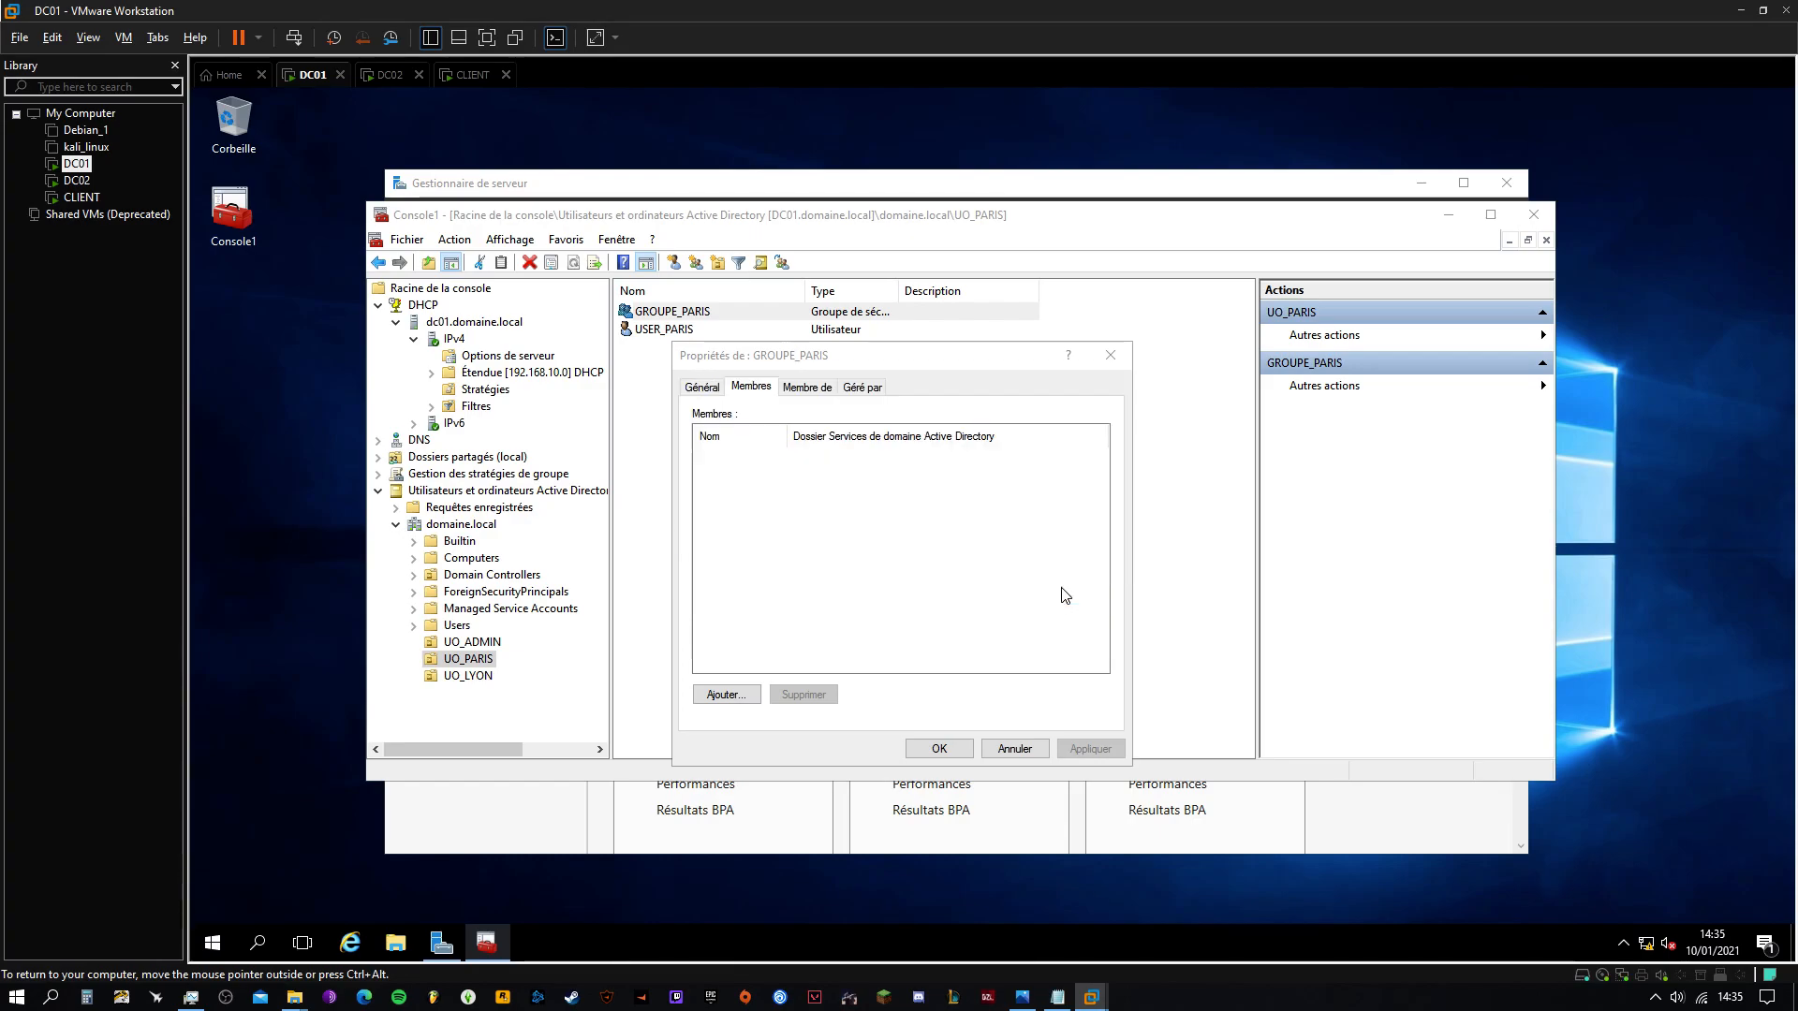
{"action": "left_click", "coordinate": [1082, 738]}
{"action": "left_click", "coordinate": [936, 748]}
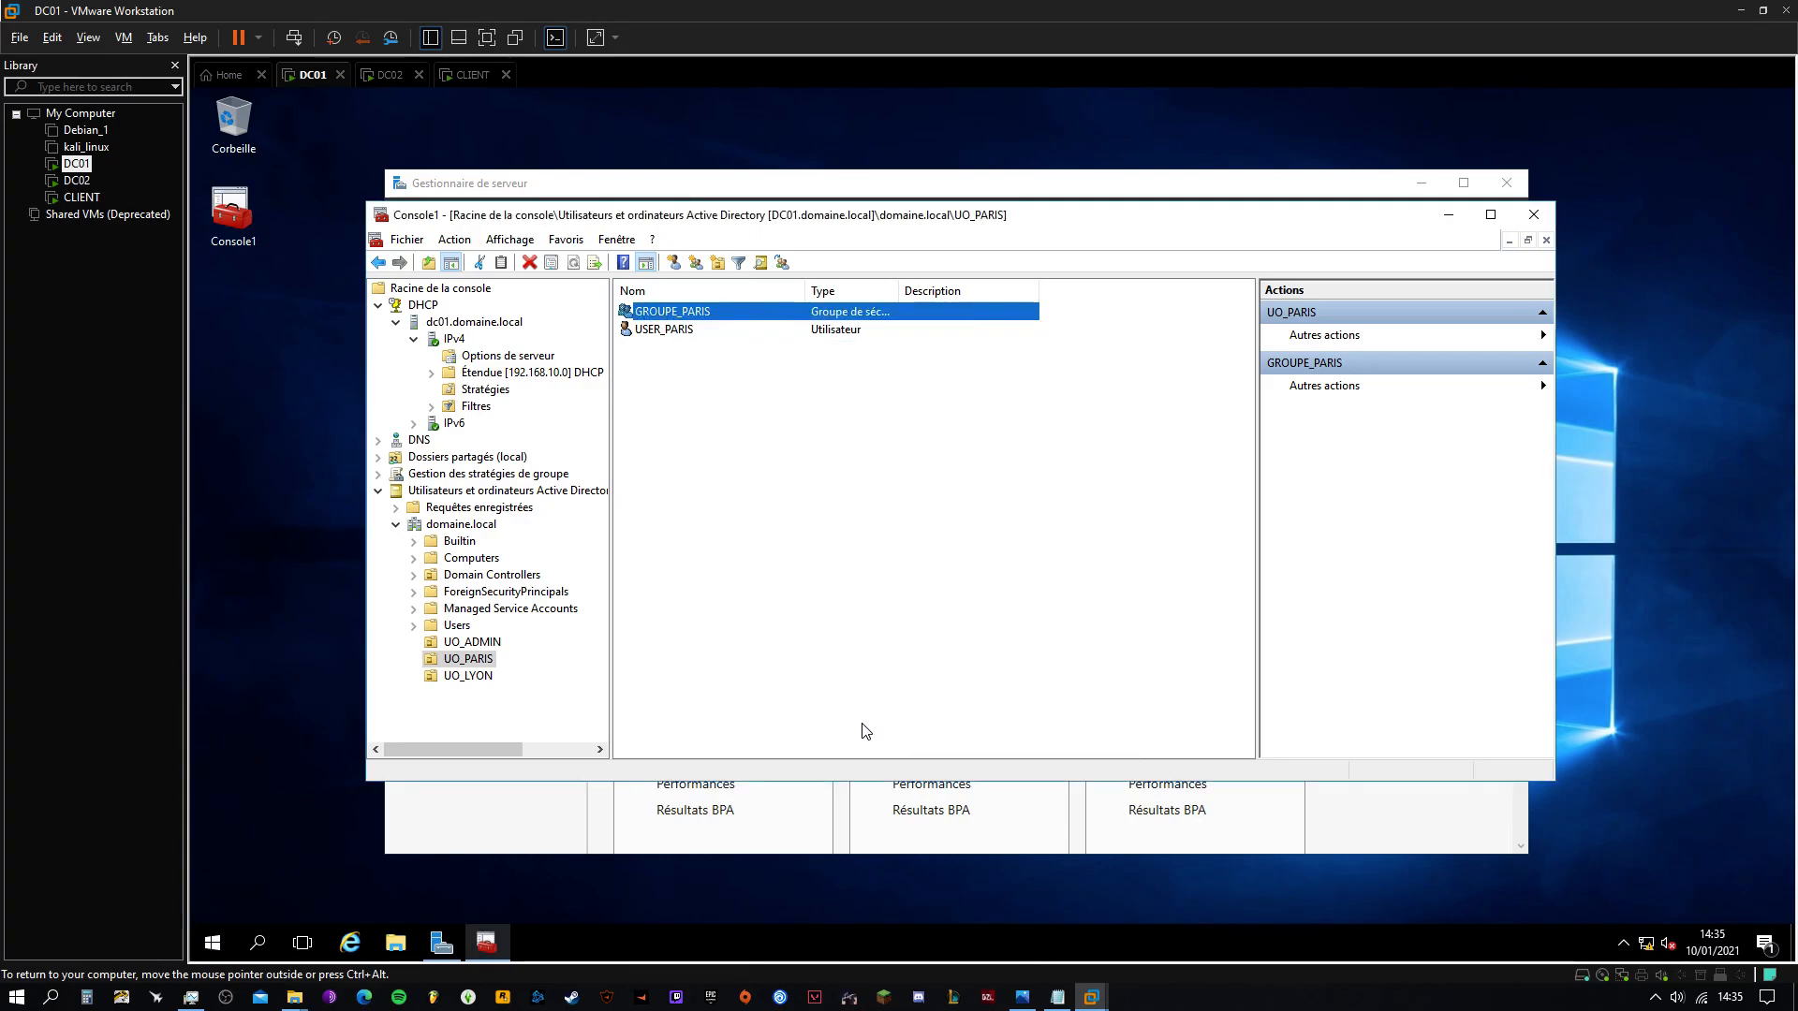
Start a new user USER_LYON in UO_LYON and fill in its logon name
{"action": "right_click", "coordinate": [452, 677]}
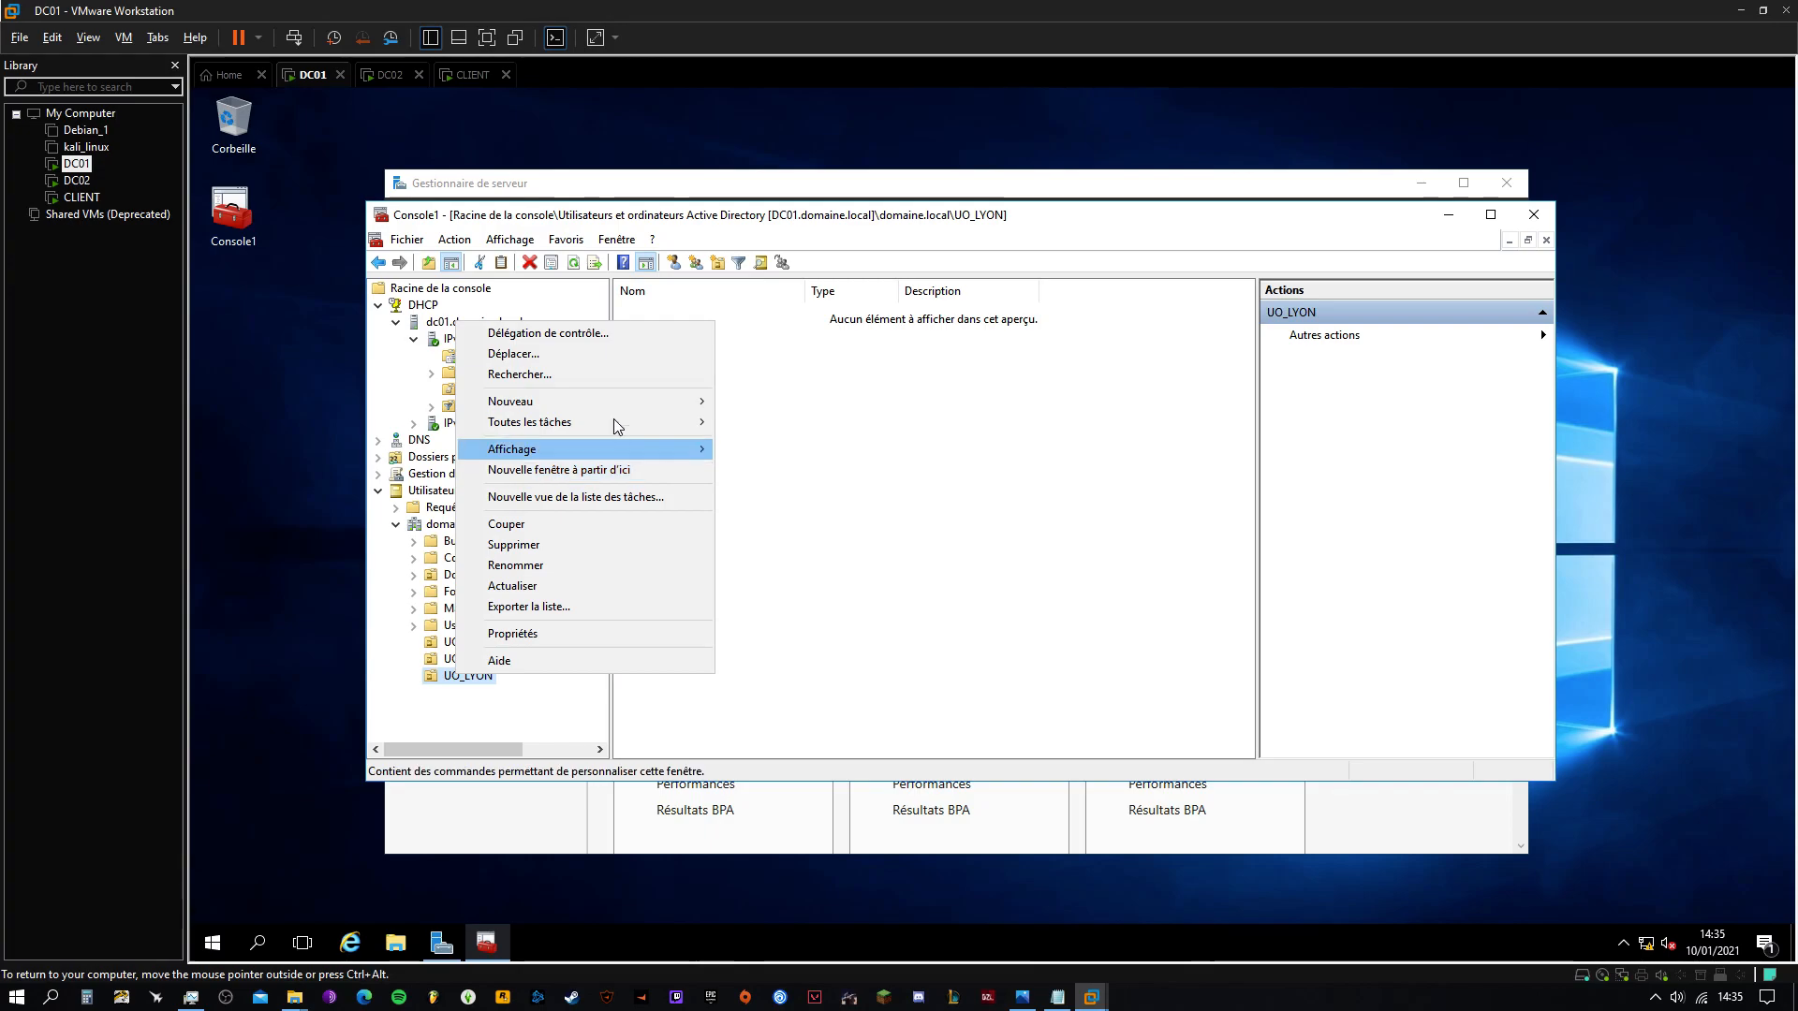
{"action": "mouse_move", "coordinate": [618, 401]}
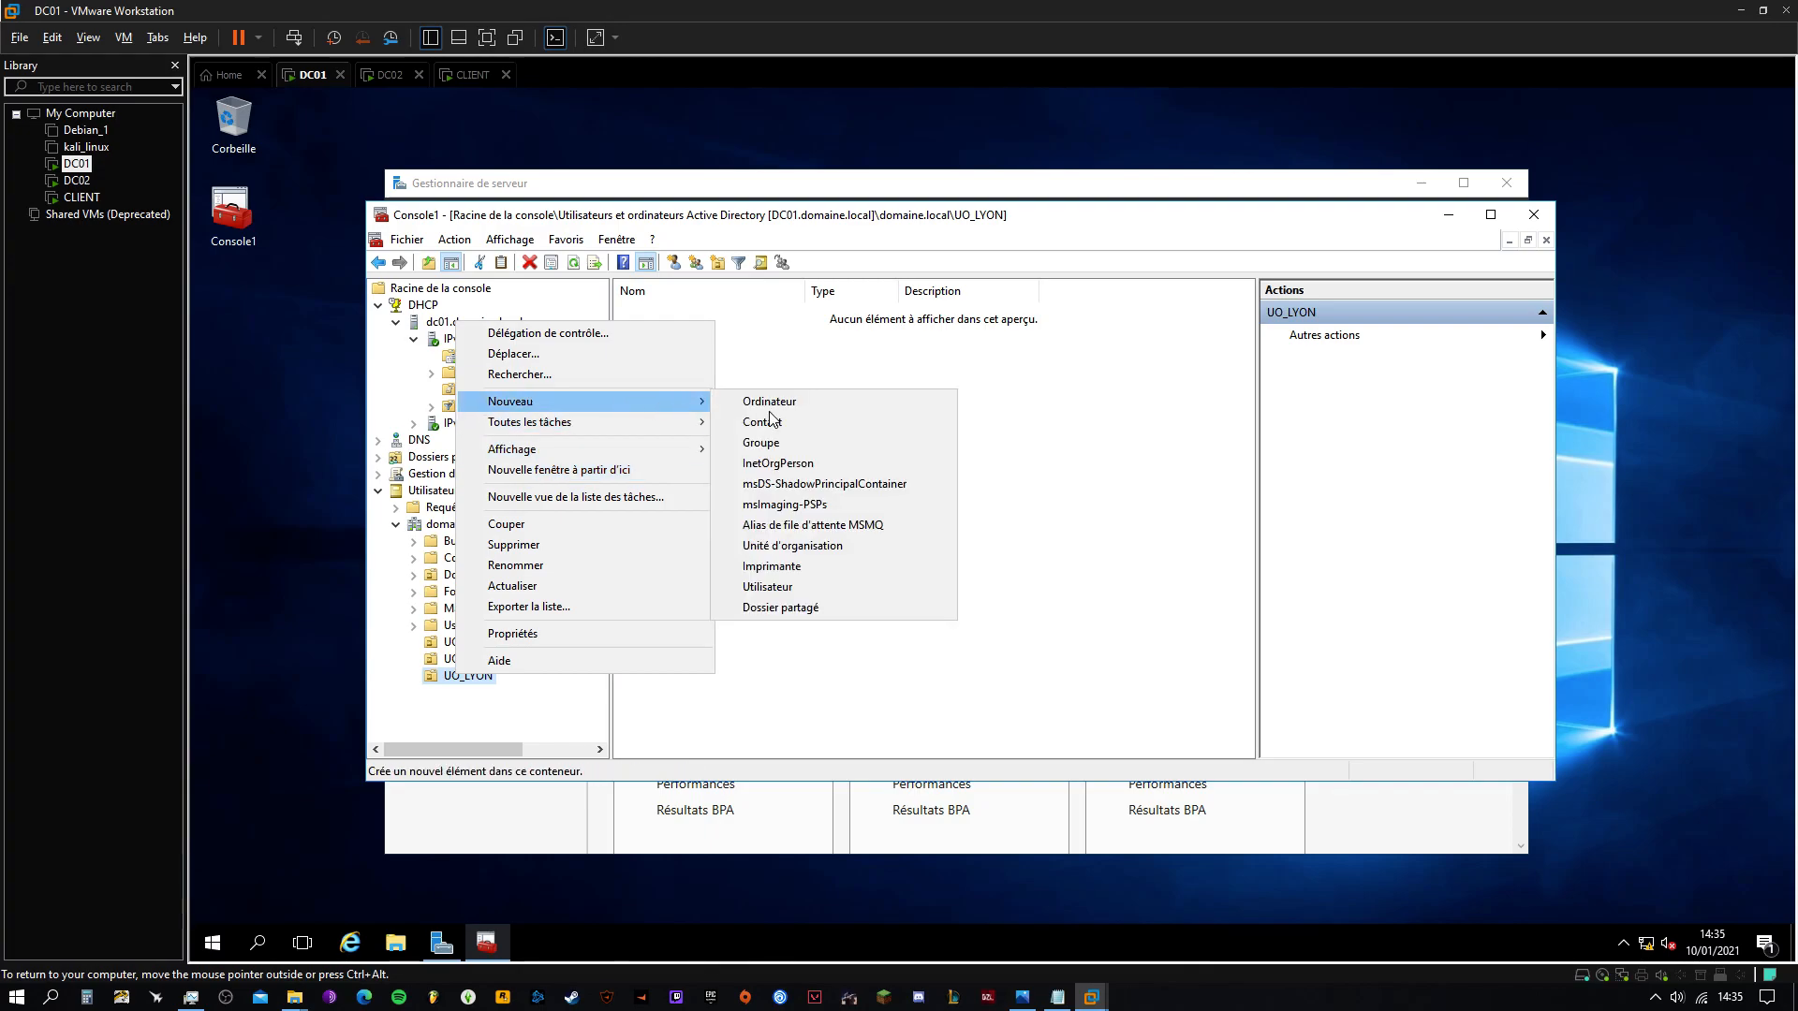
{"action": "left_click", "coordinate": [777, 587]}
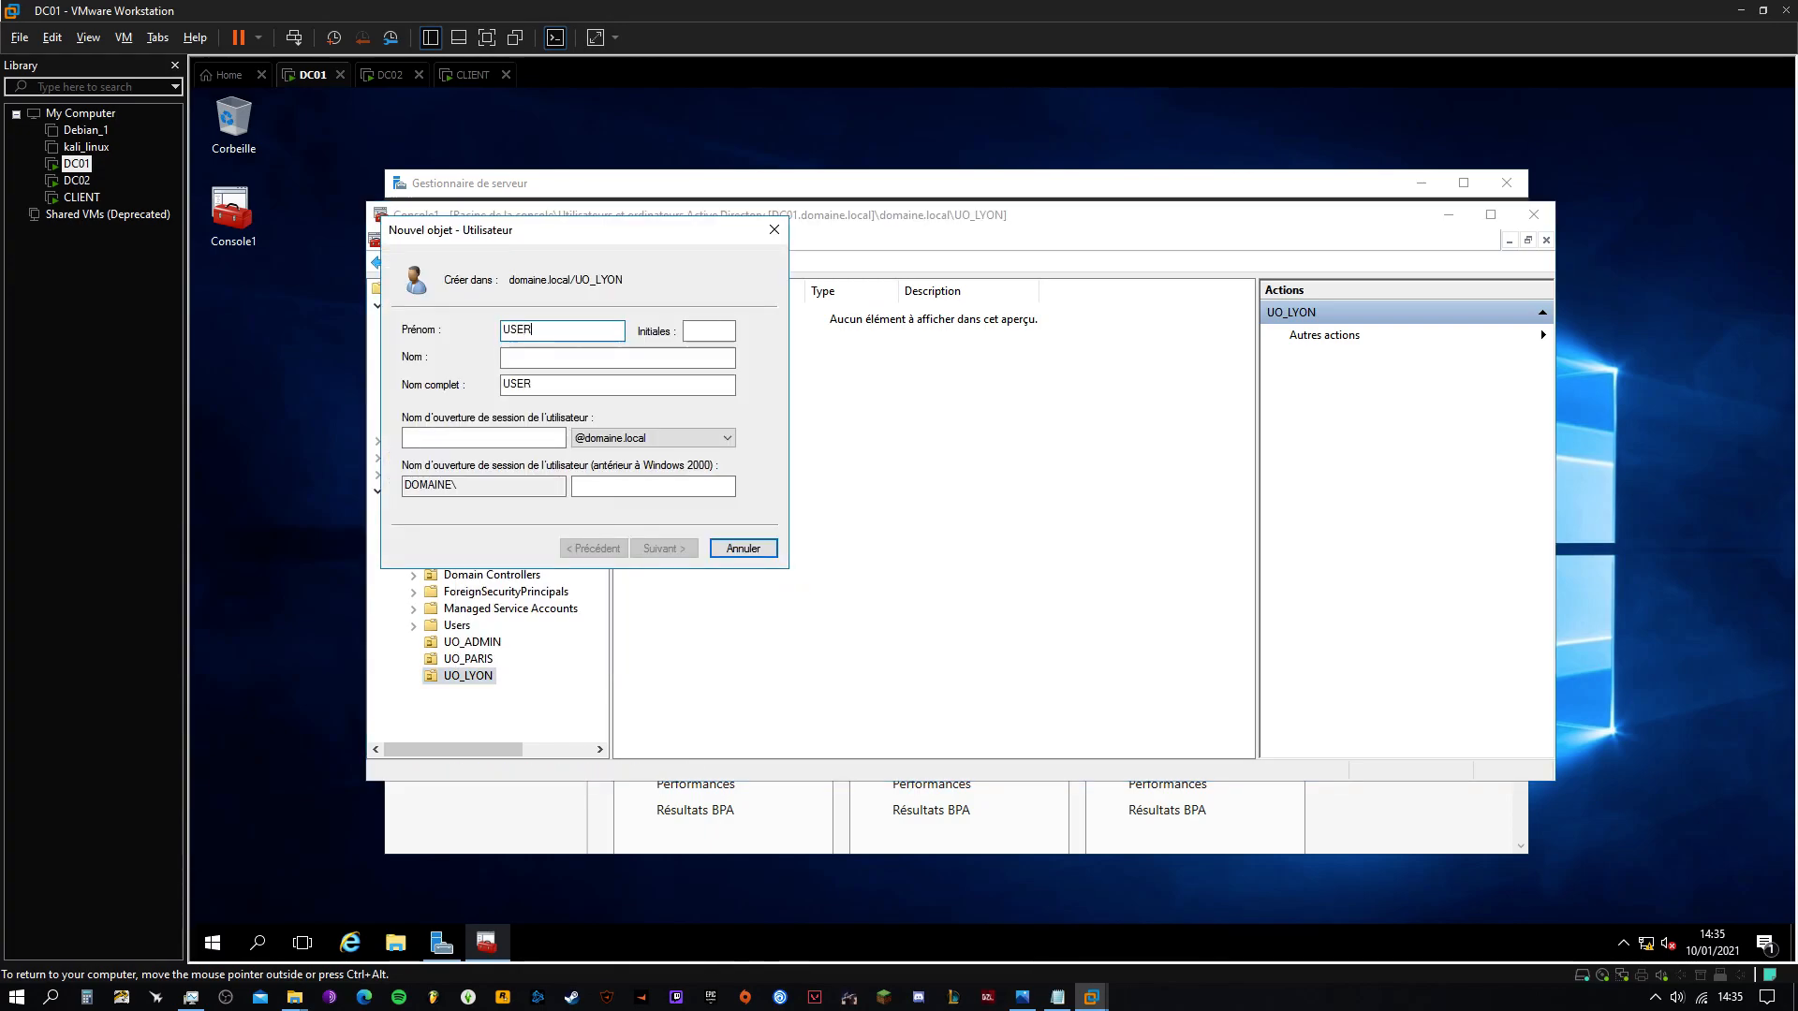
{"action": "left_click", "coordinate": [484, 438]}
{"action": "type", "text": "USER_LYON"}
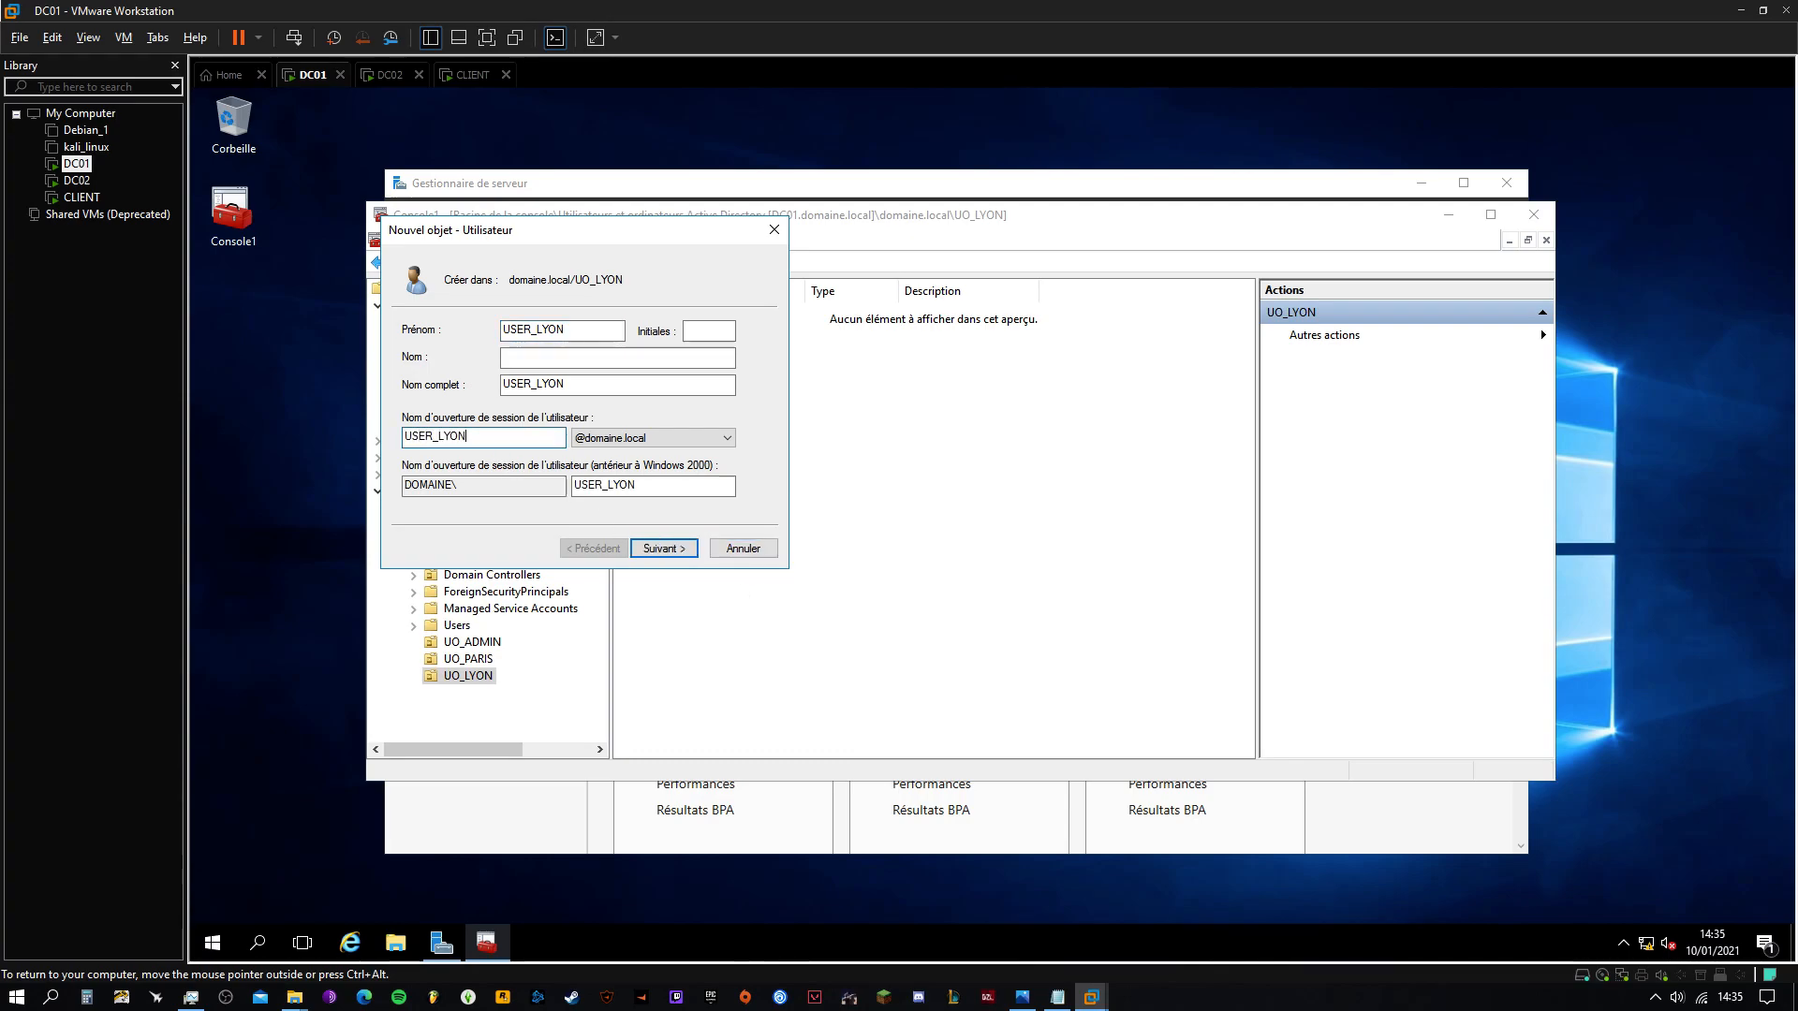
Give USER_LYON a password the user cannot change and that never expires, then finish
{"action": "left_click", "coordinate": [672, 548]}
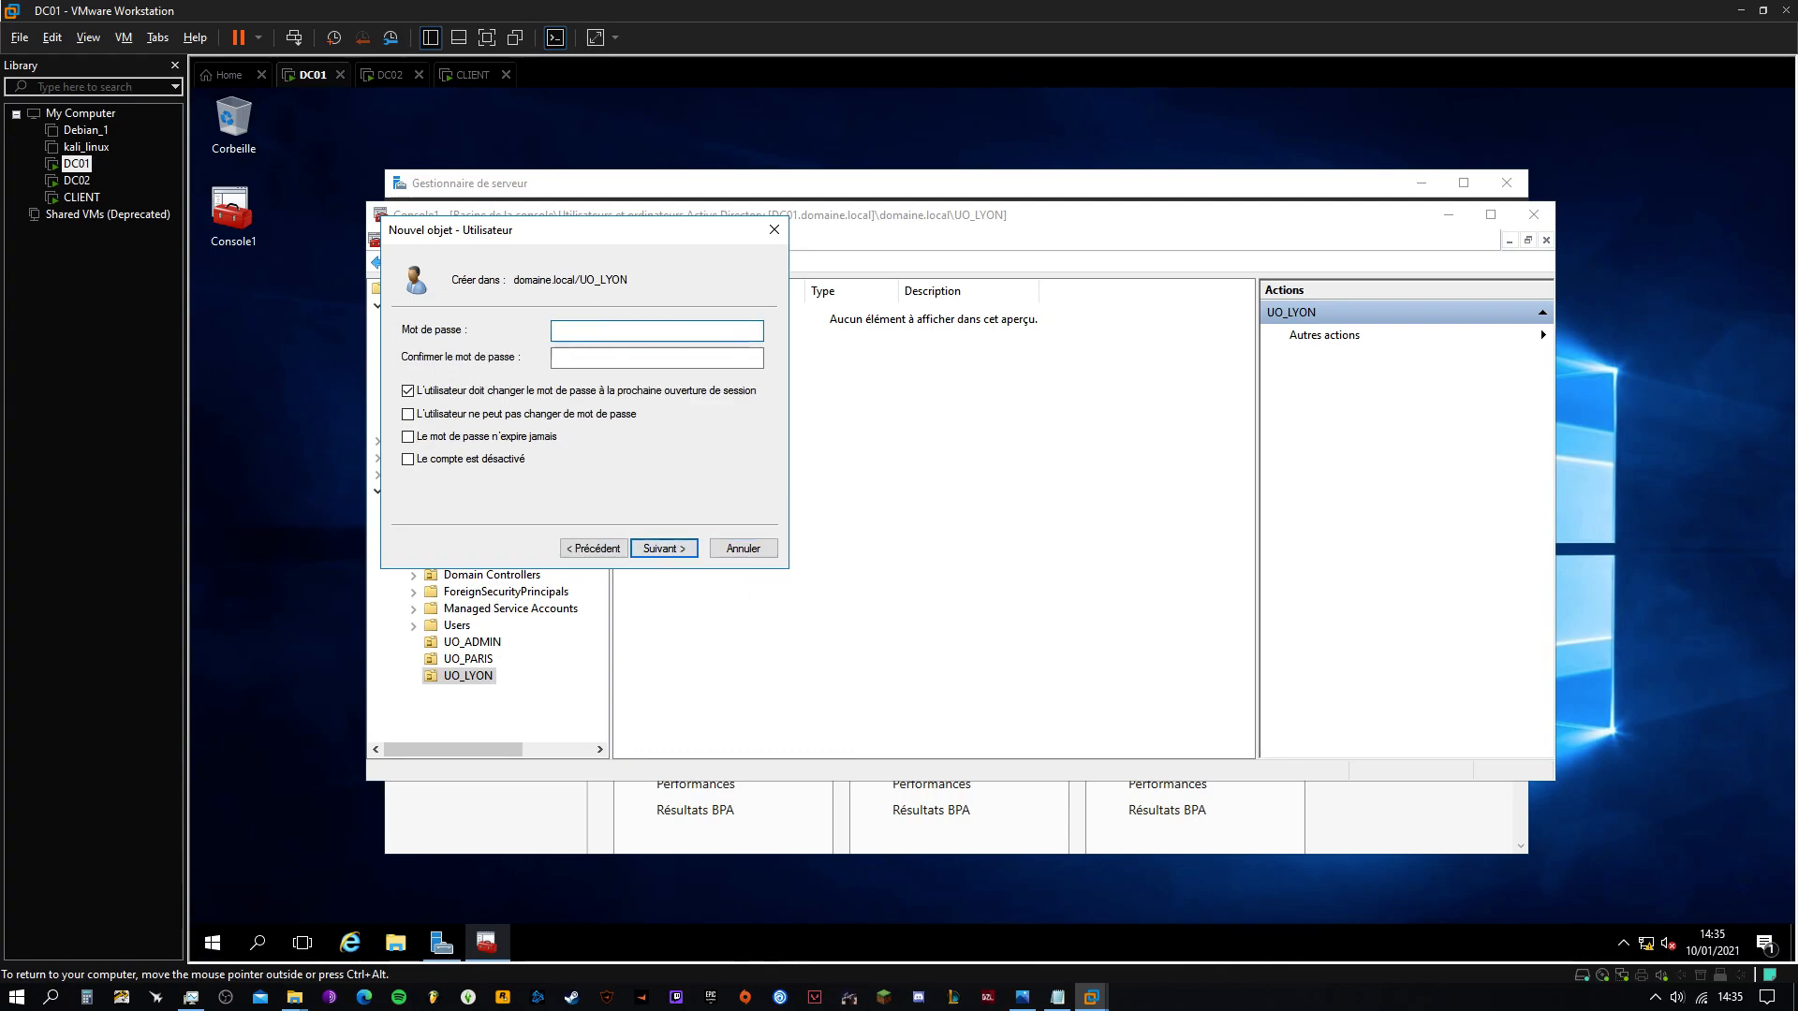
{"action": "type", "text": "••••••••••••"}
{"action": "key", "text": "Tab"}
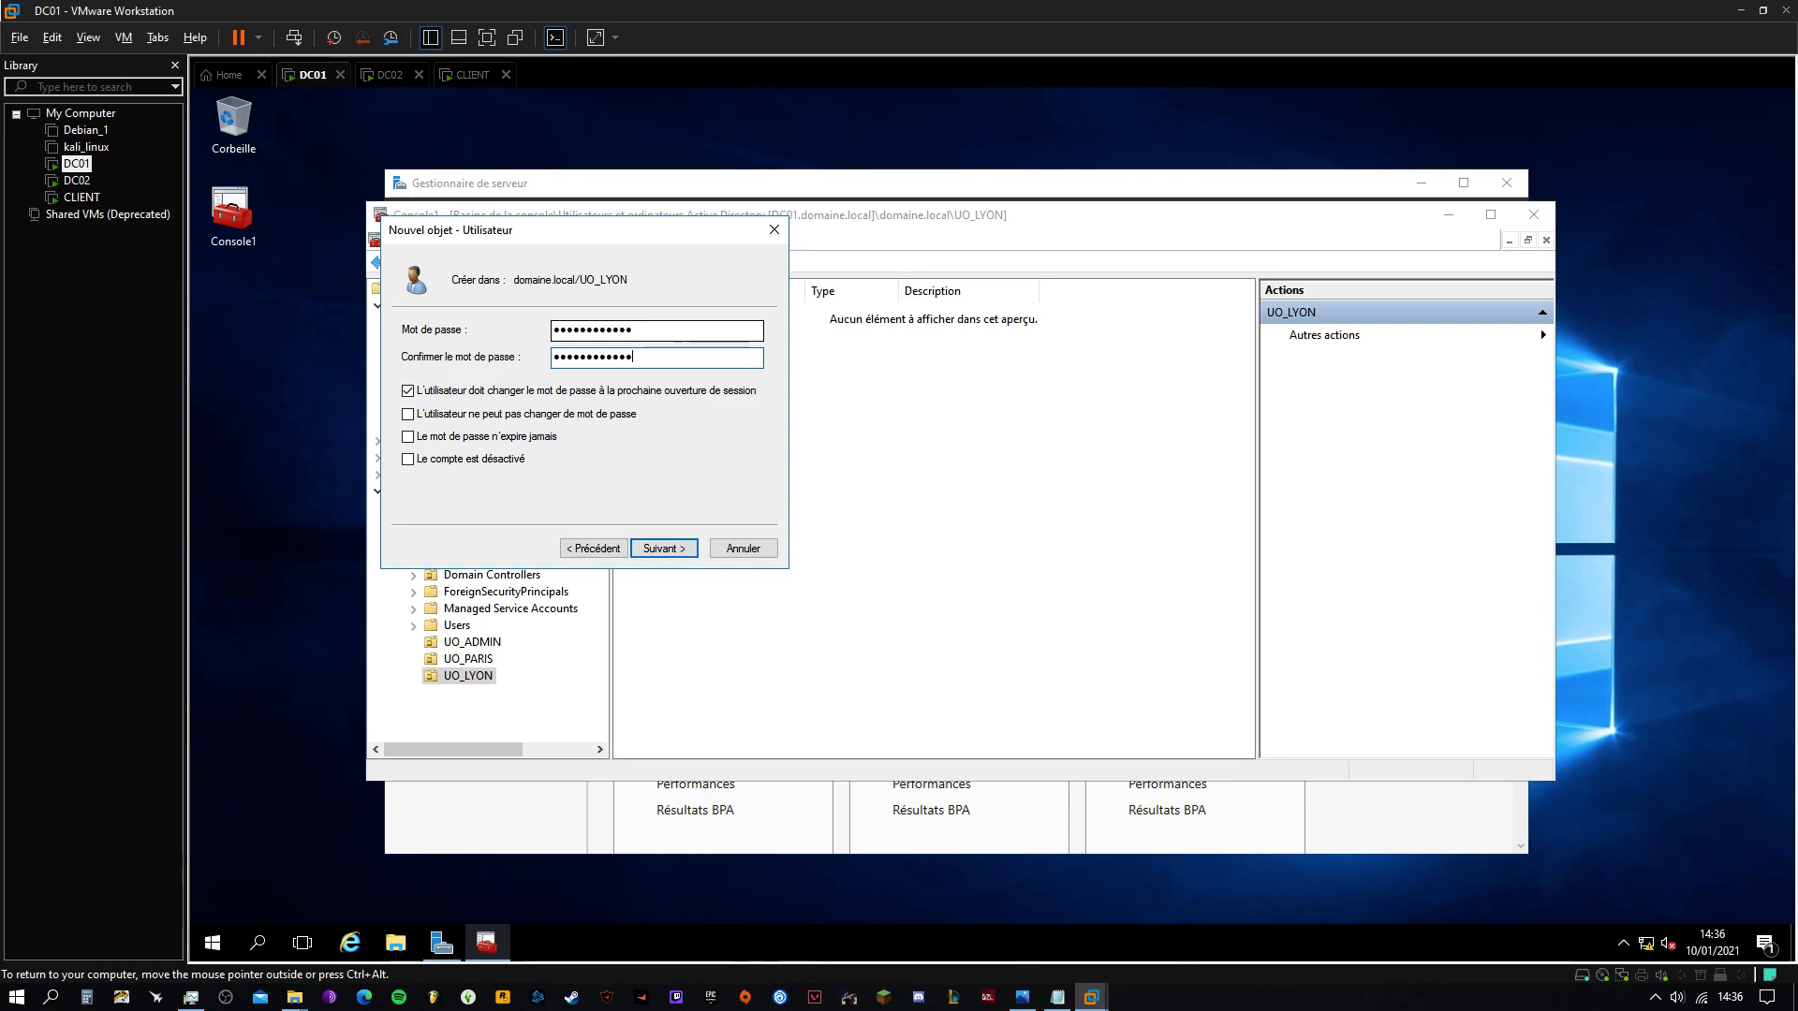
{"action": "left_click", "coordinate": [407, 391]}
{"action": "left_click", "coordinate": [408, 414]}
{"action": "left_click", "coordinate": [408, 437]}
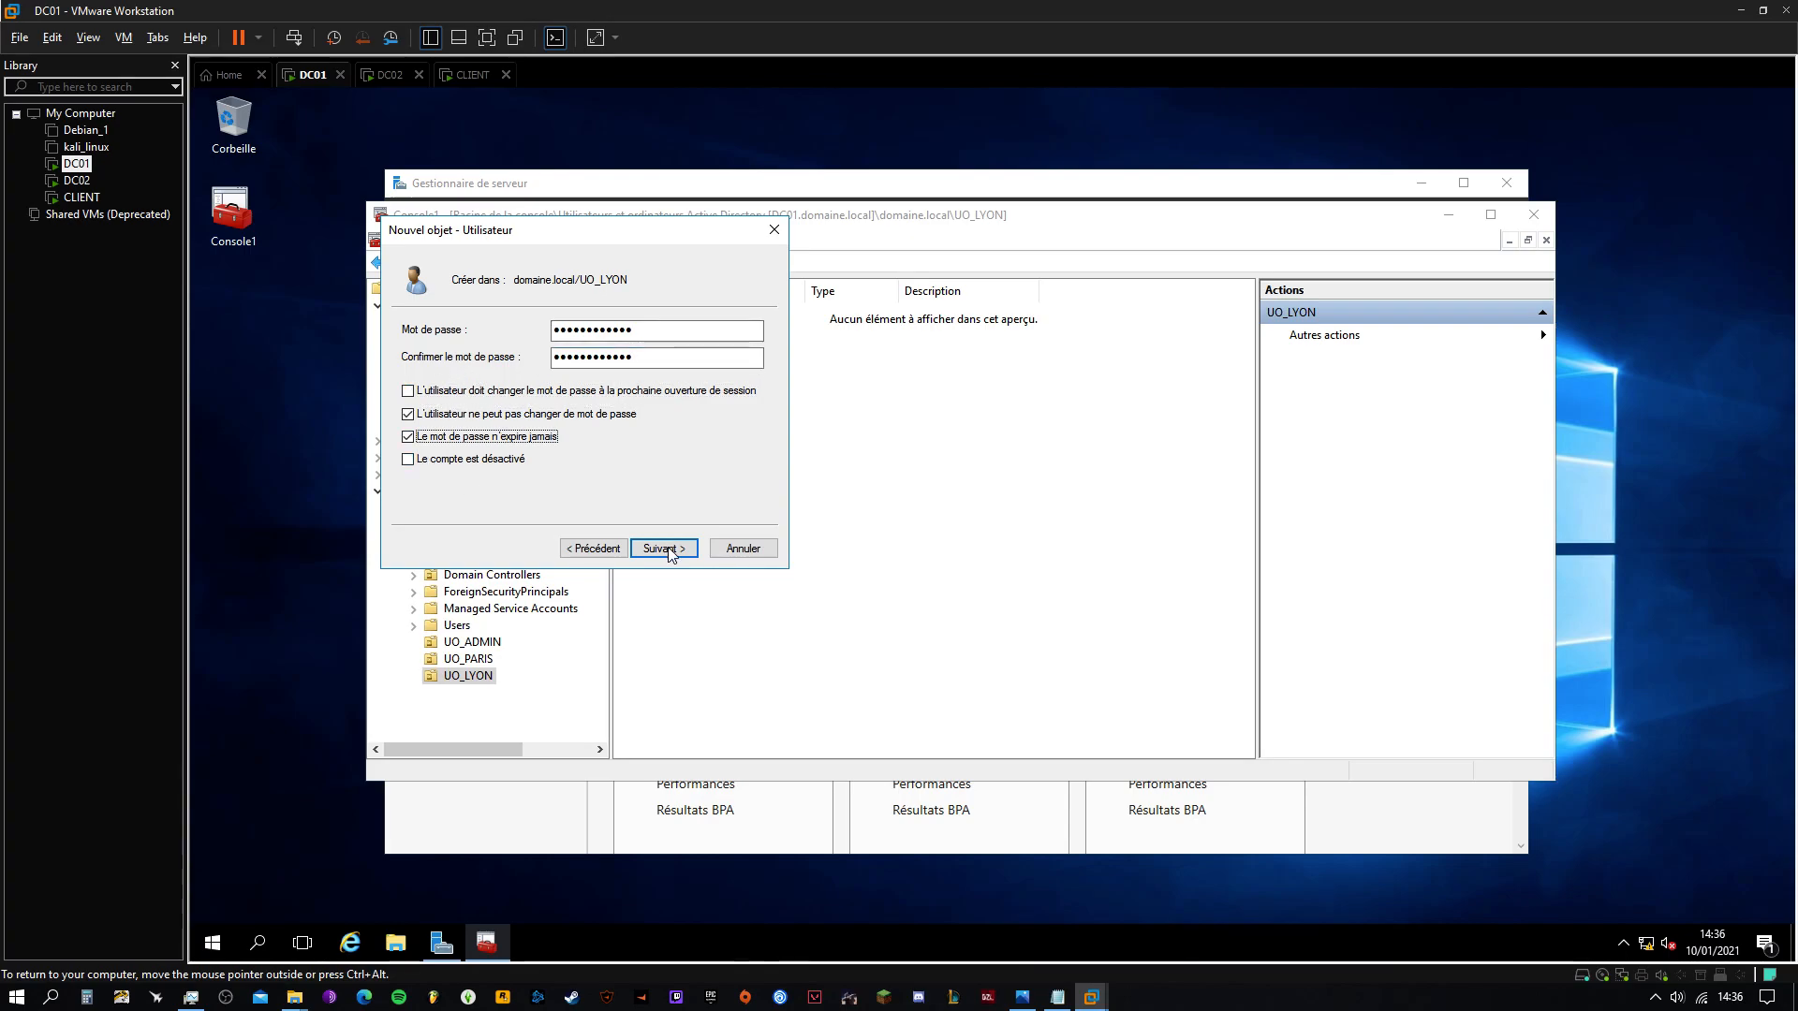
{"action": "left_click", "coordinate": [665, 549]}
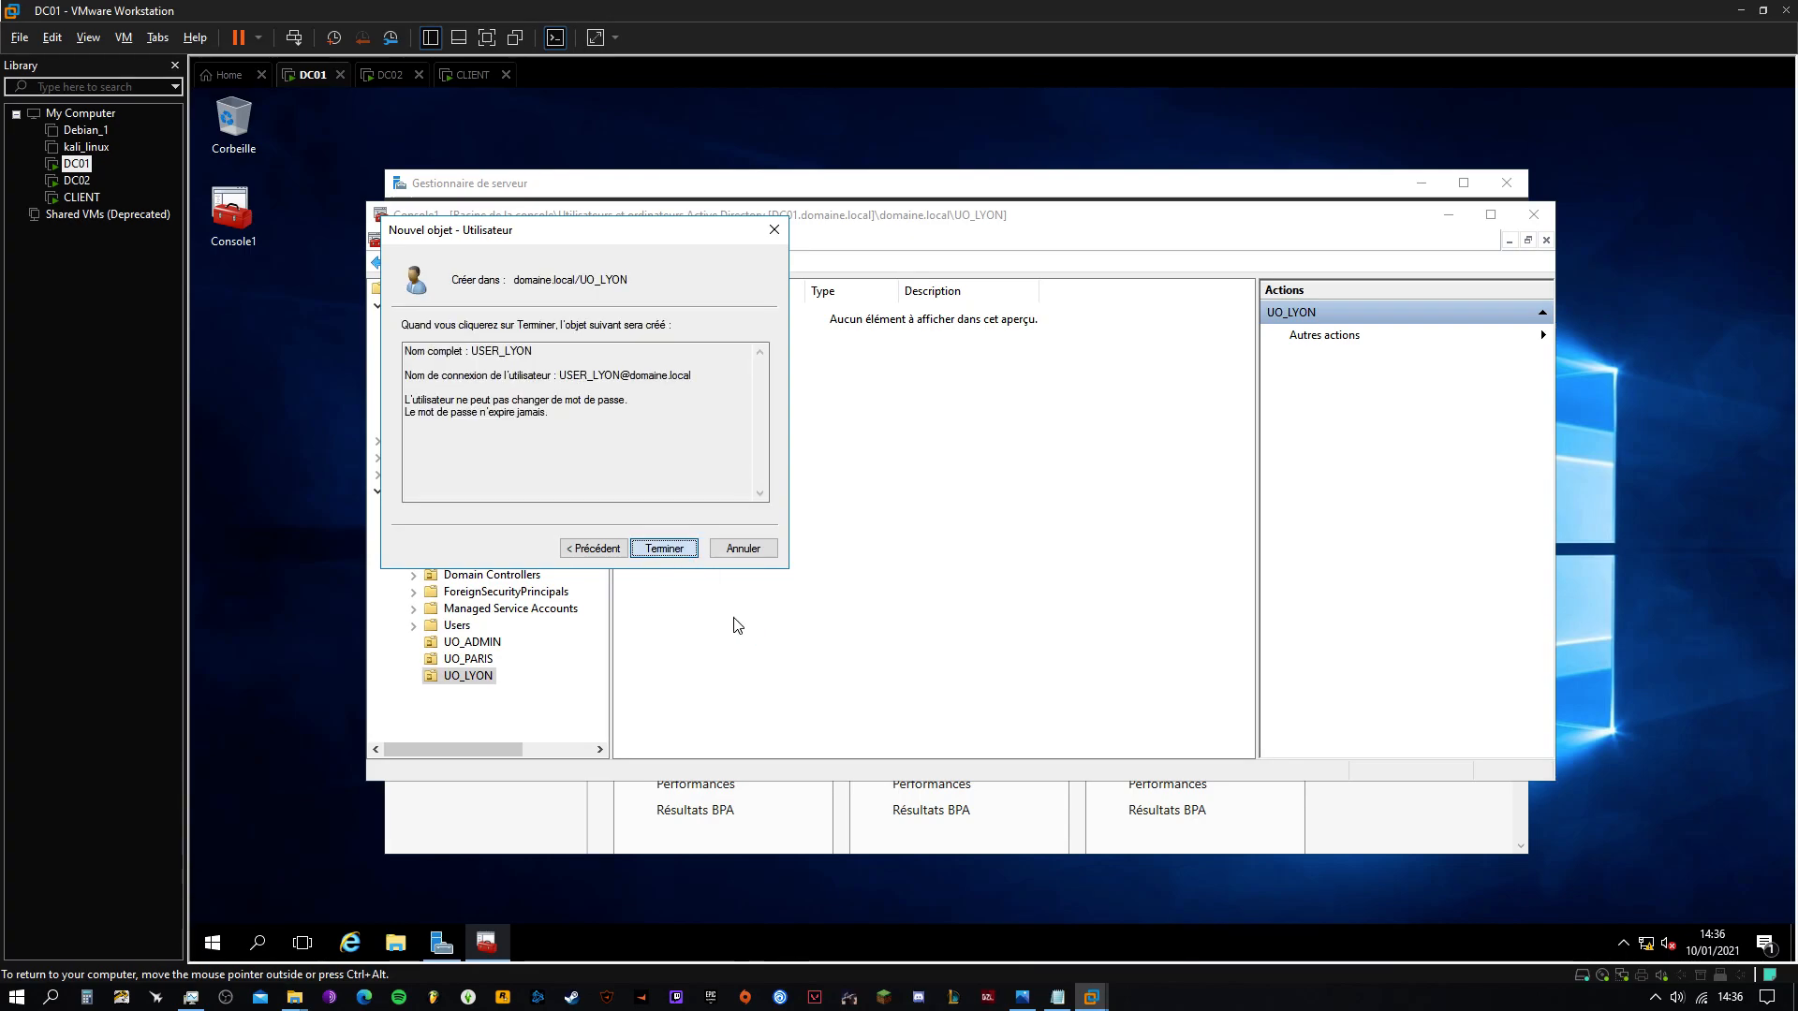
{"action": "key", "text": "Return"}
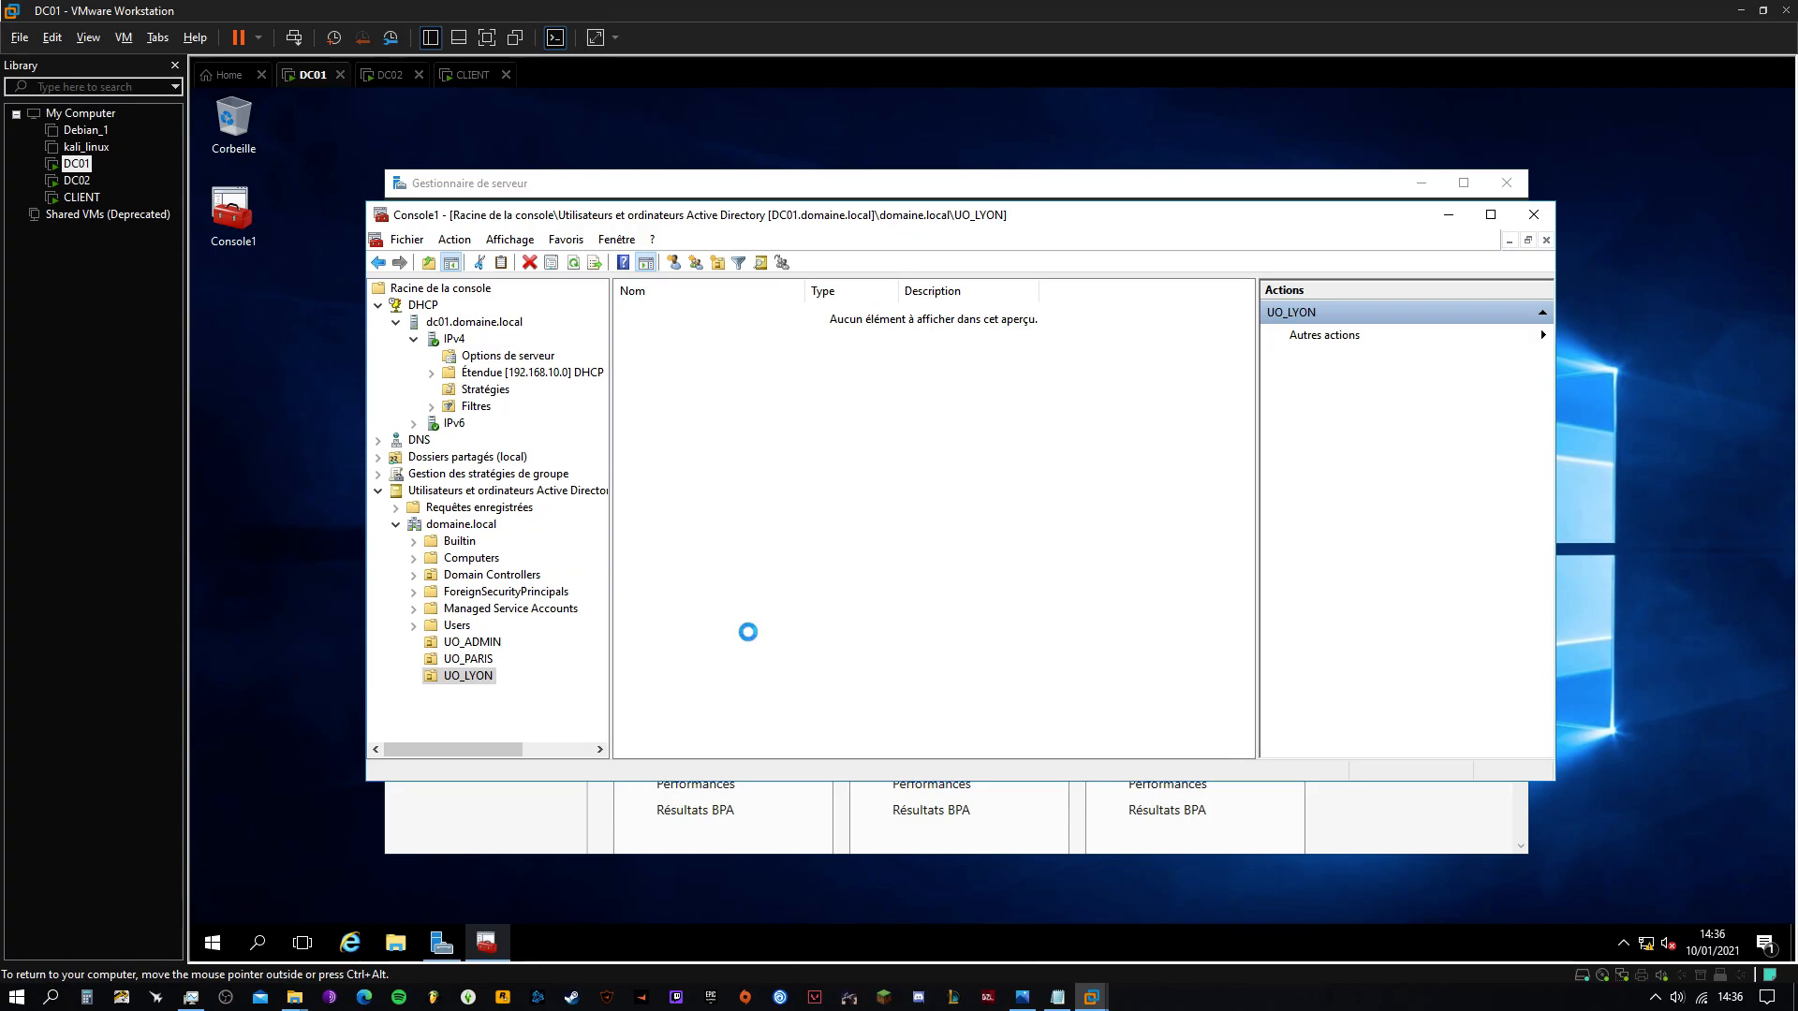
Create the security group GROUPE_LYON in UO_LYON
{"action": "right_click", "coordinate": [463, 675]}
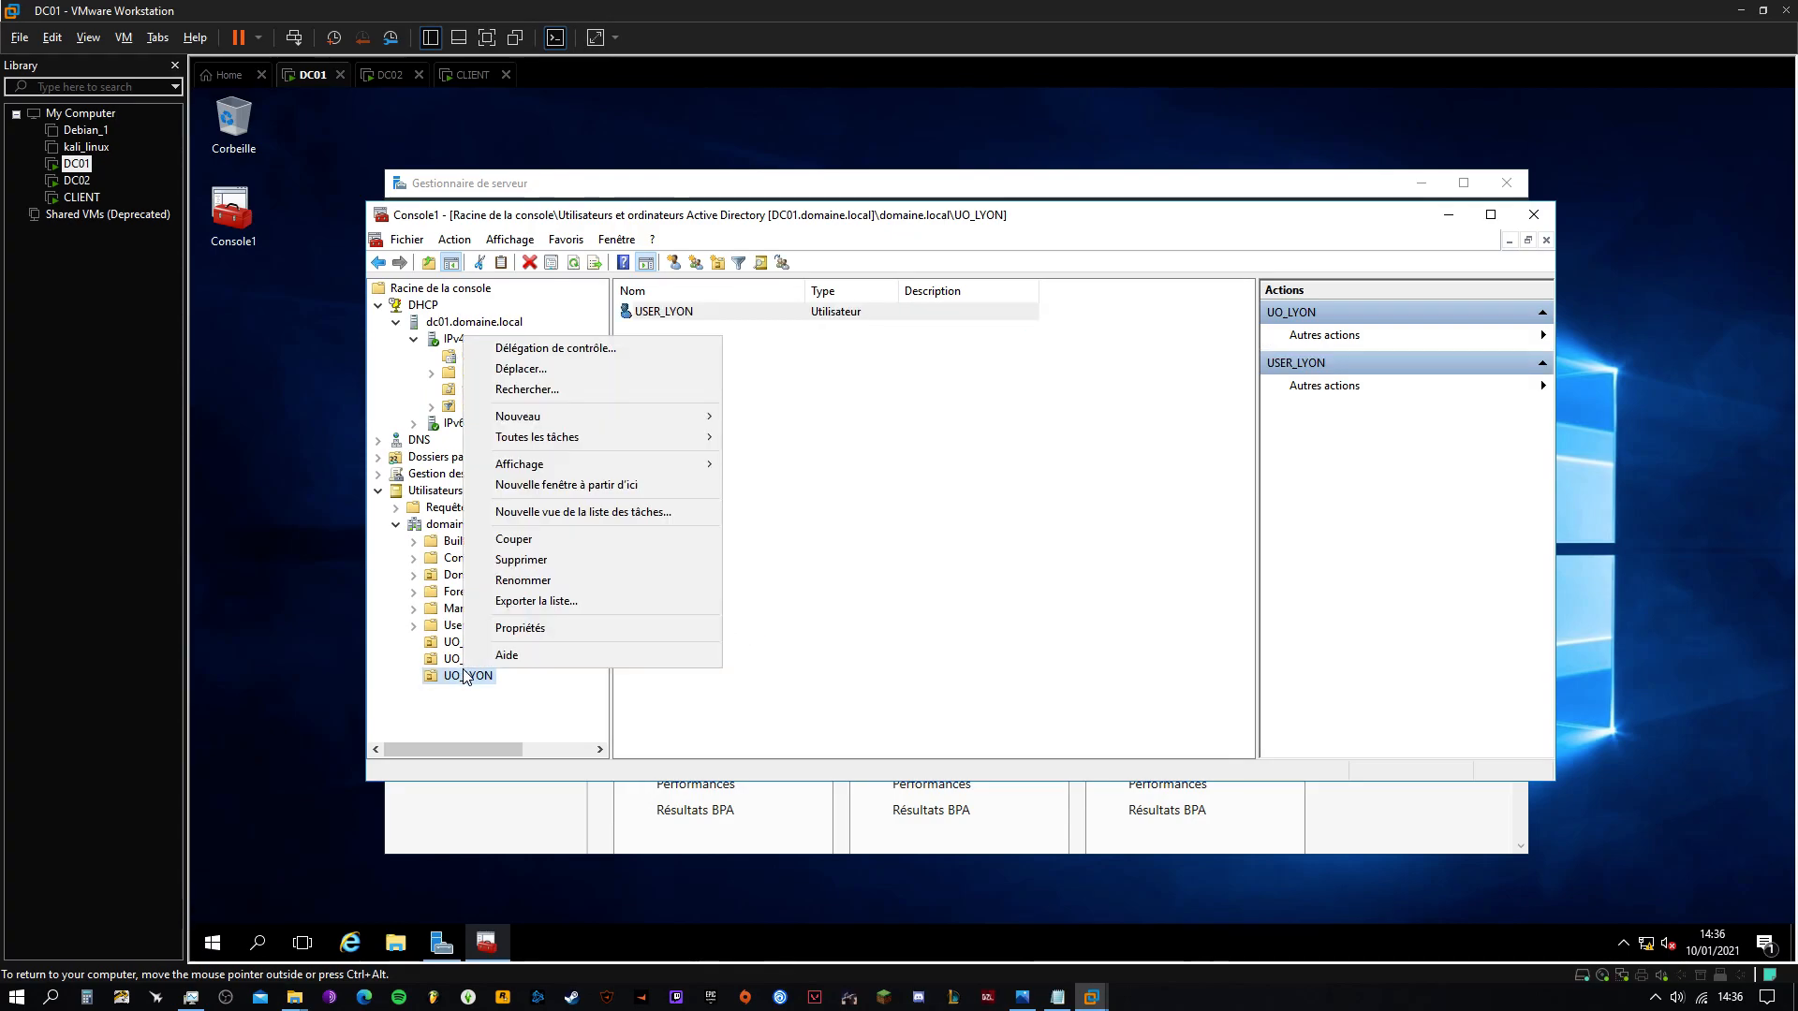
{"action": "mouse_move", "coordinate": [639, 424]}
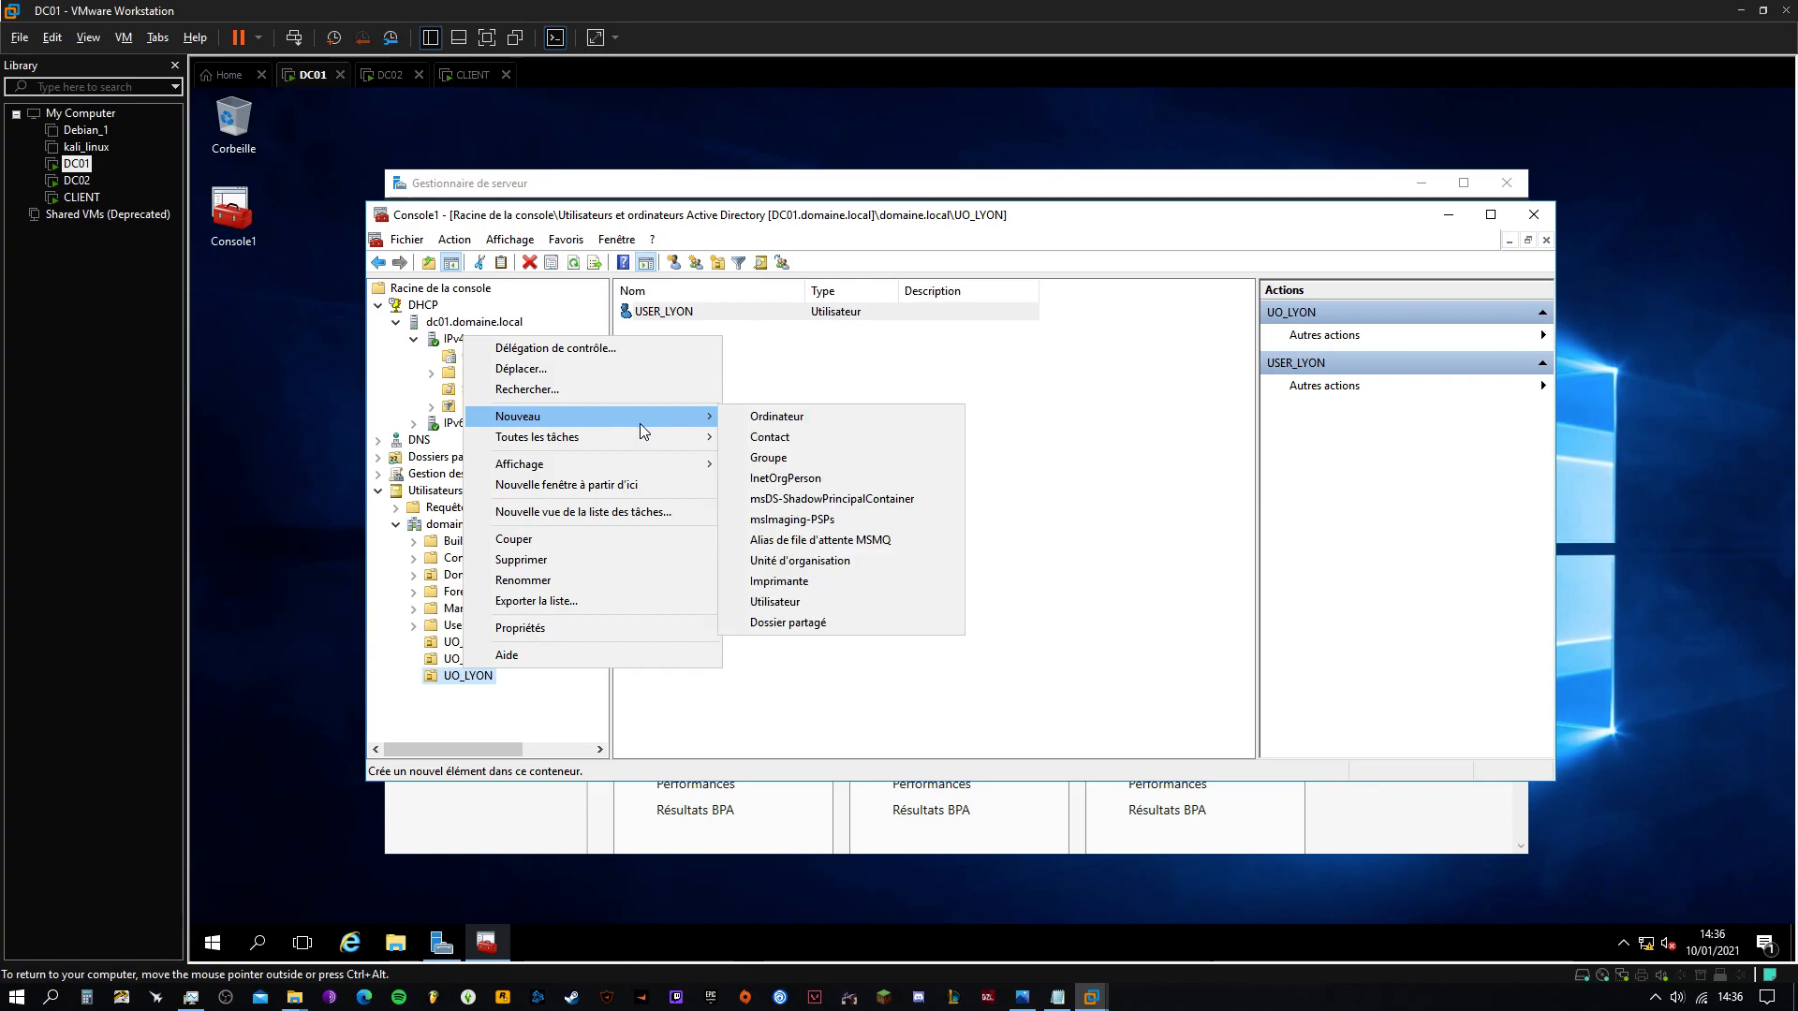
{"action": "left_click", "coordinate": [803, 464]}
{"action": "type", "text": "GROUPE_LYON"}
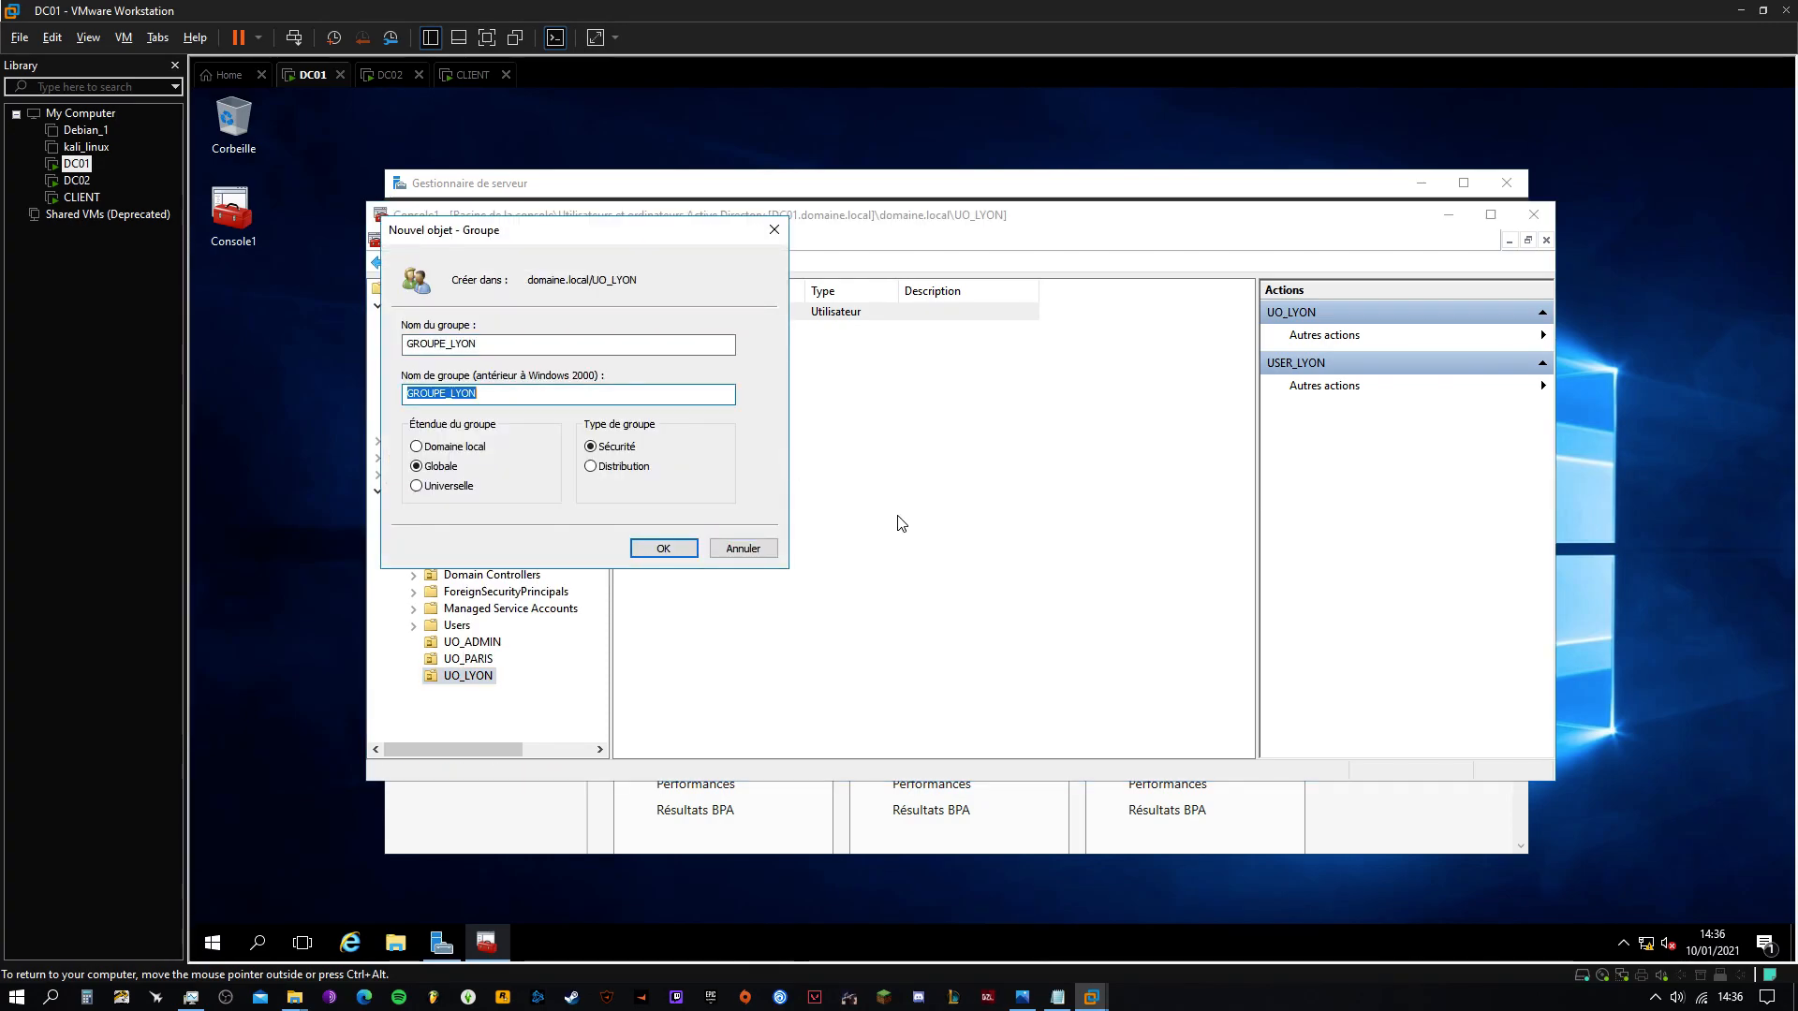
{"action": "left_click", "coordinate": [681, 555]}
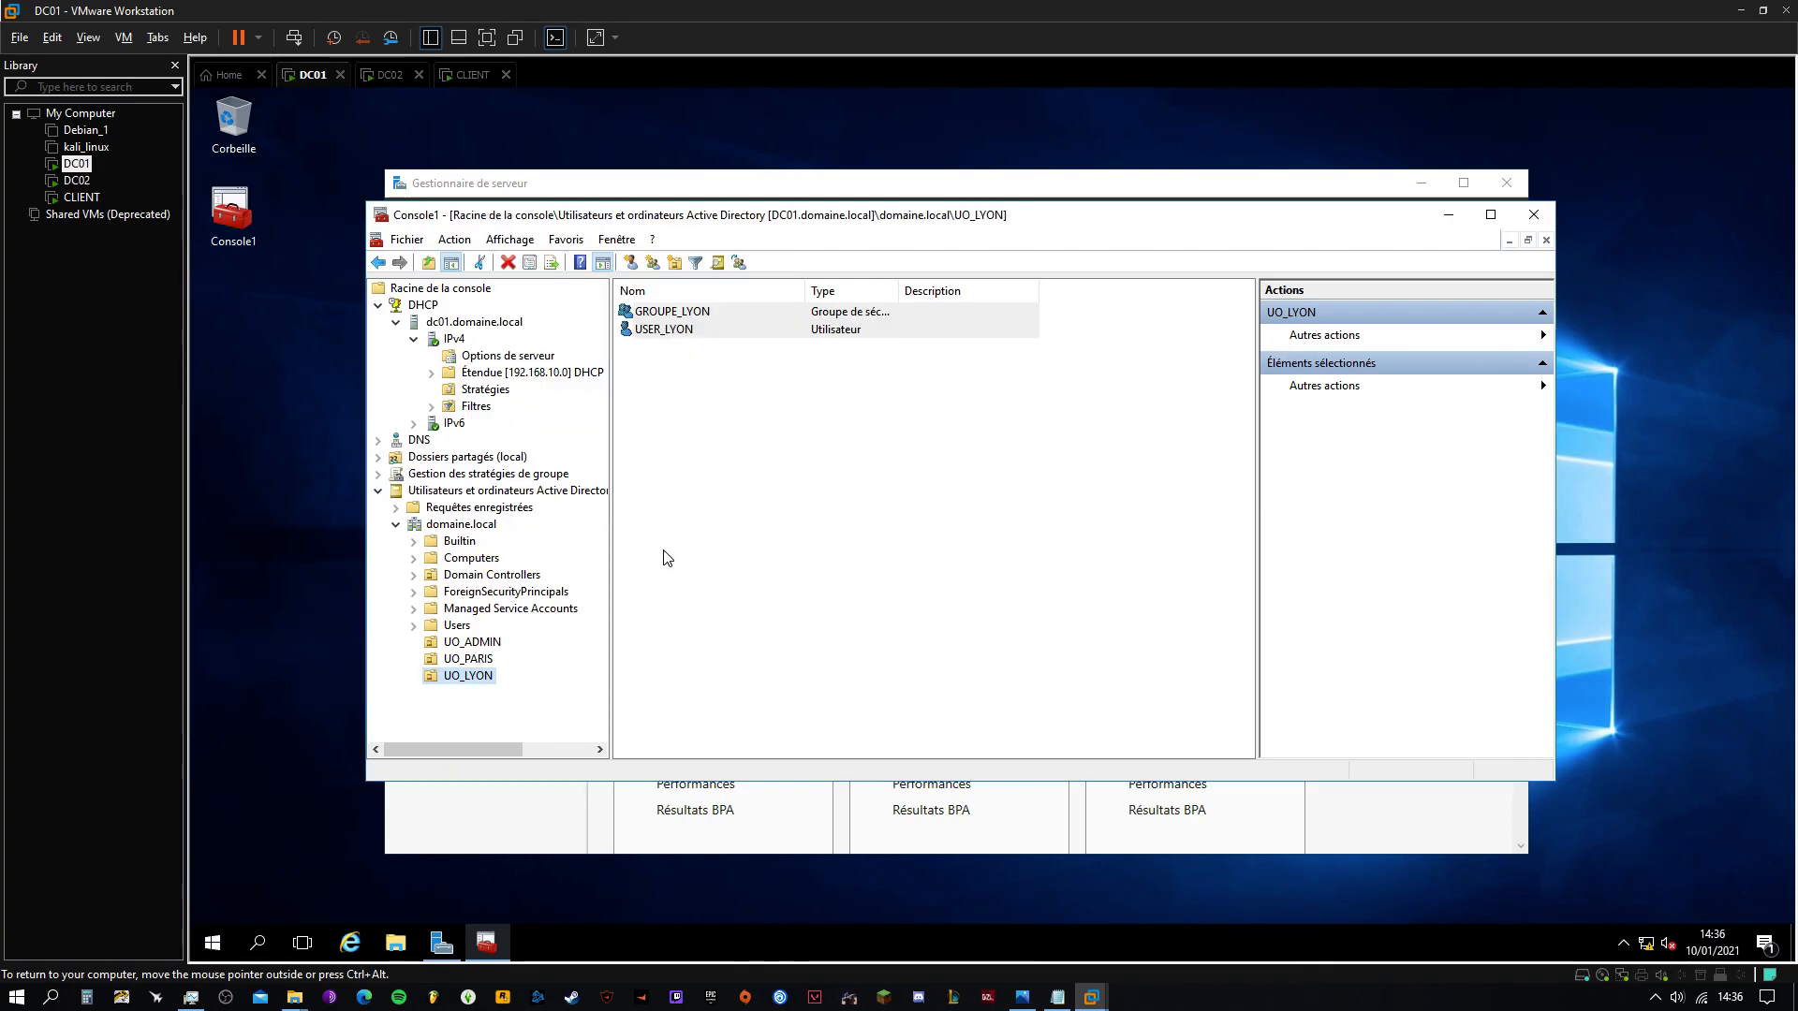
Add USER_LYON as a member of GROUPE_LYON, close its properties, and bring USERS.txt forward
{"action": "double_click", "coordinate": [672, 314]}
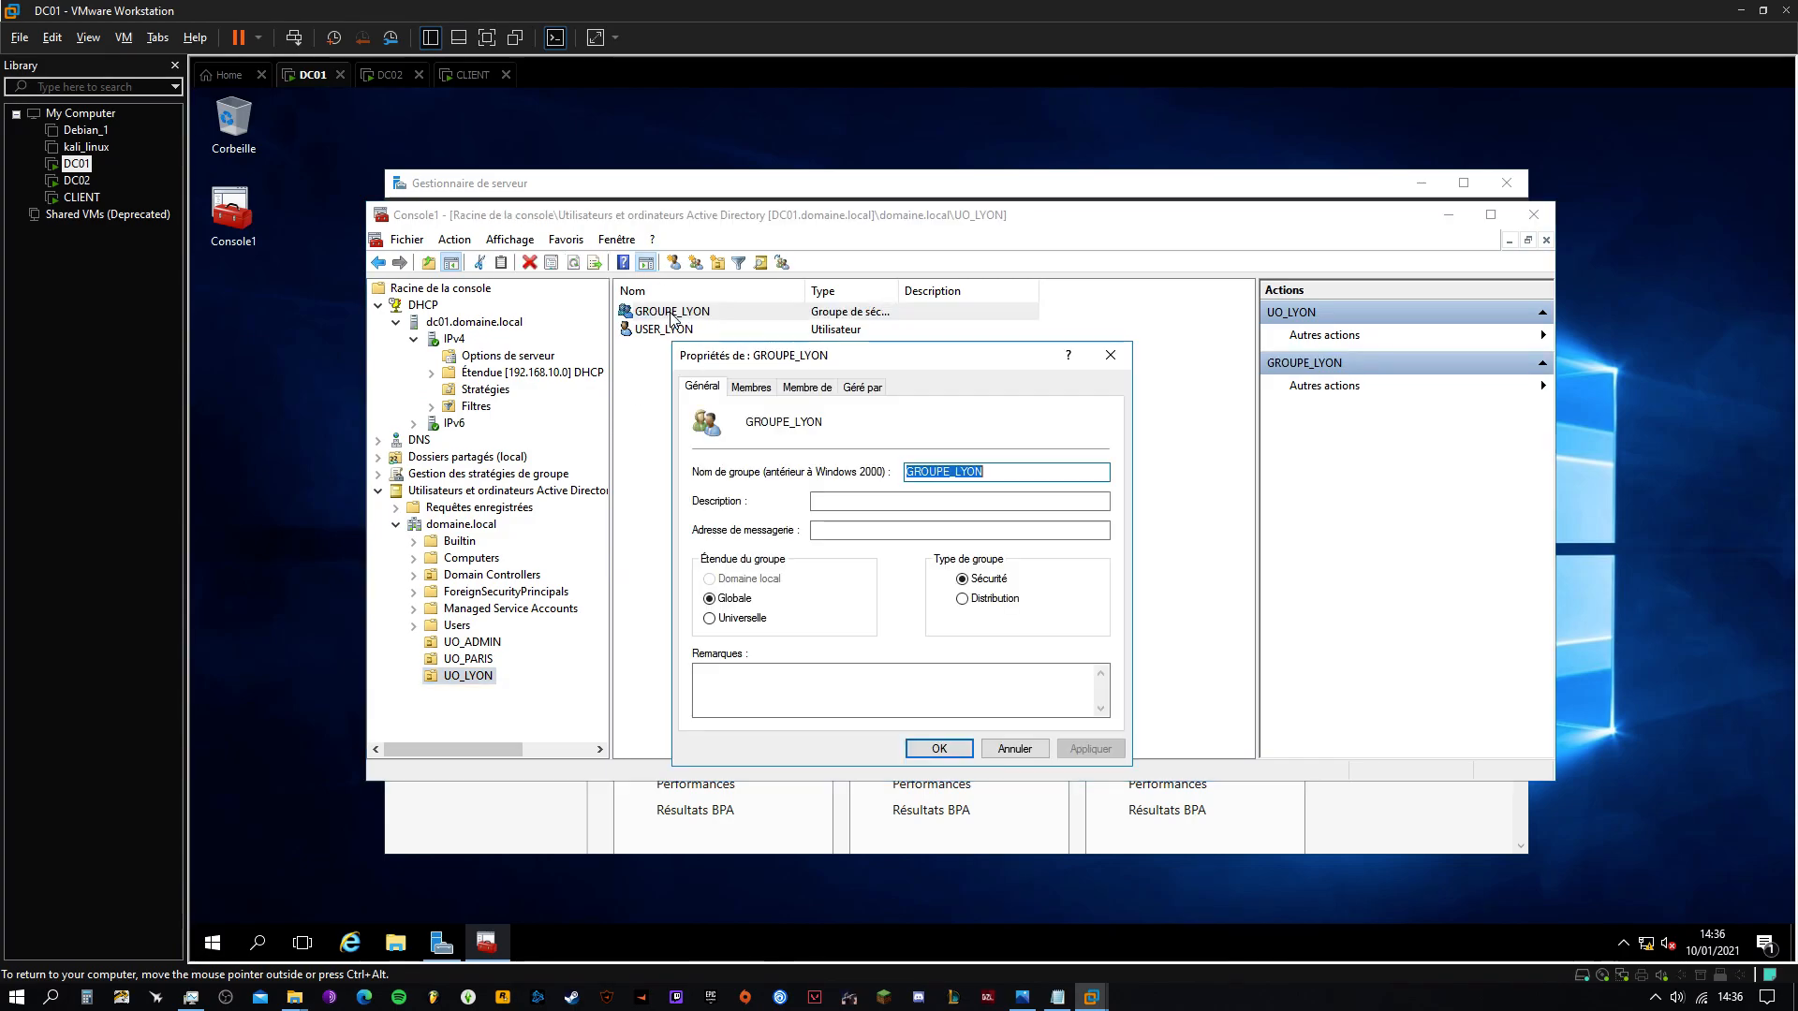
{"action": "left_click", "coordinate": [740, 394]}
{"action": "left_click", "coordinate": [727, 695]}
{"action": "type", "text": "USER_LYON"}
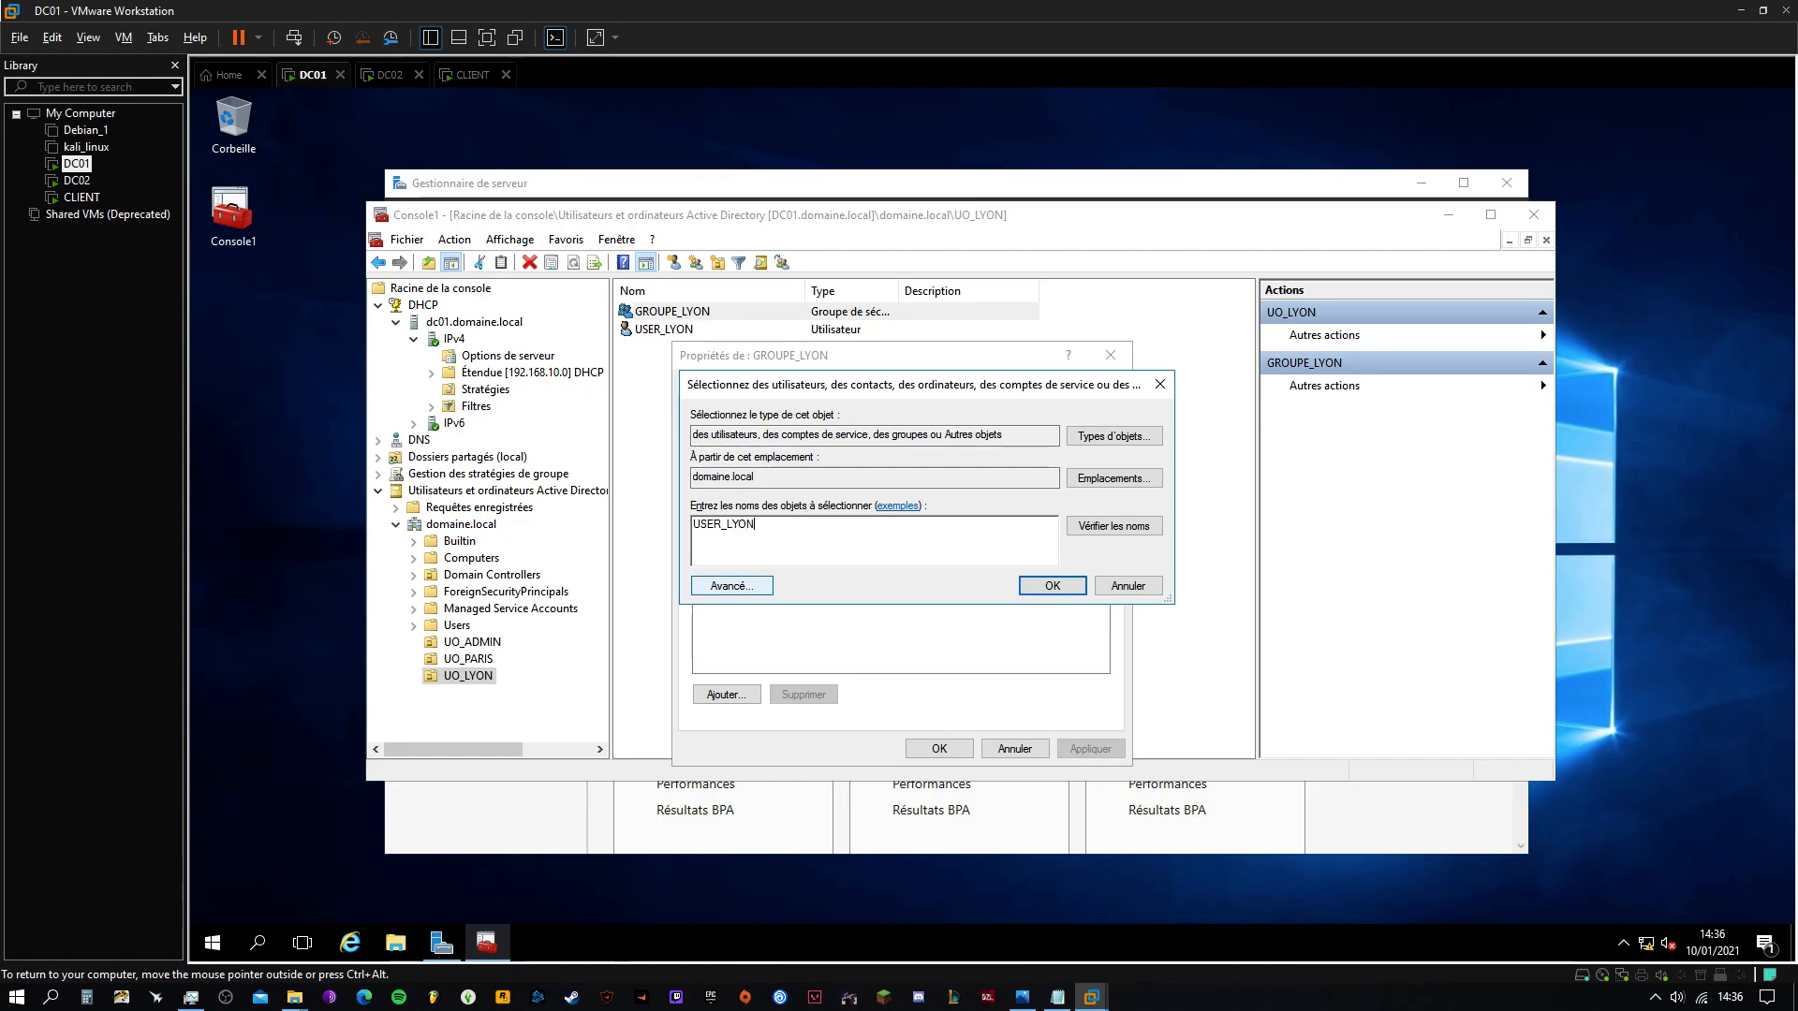
{"action": "left_click", "coordinate": [1122, 536]}
{"action": "left_click", "coordinate": [1051, 585]}
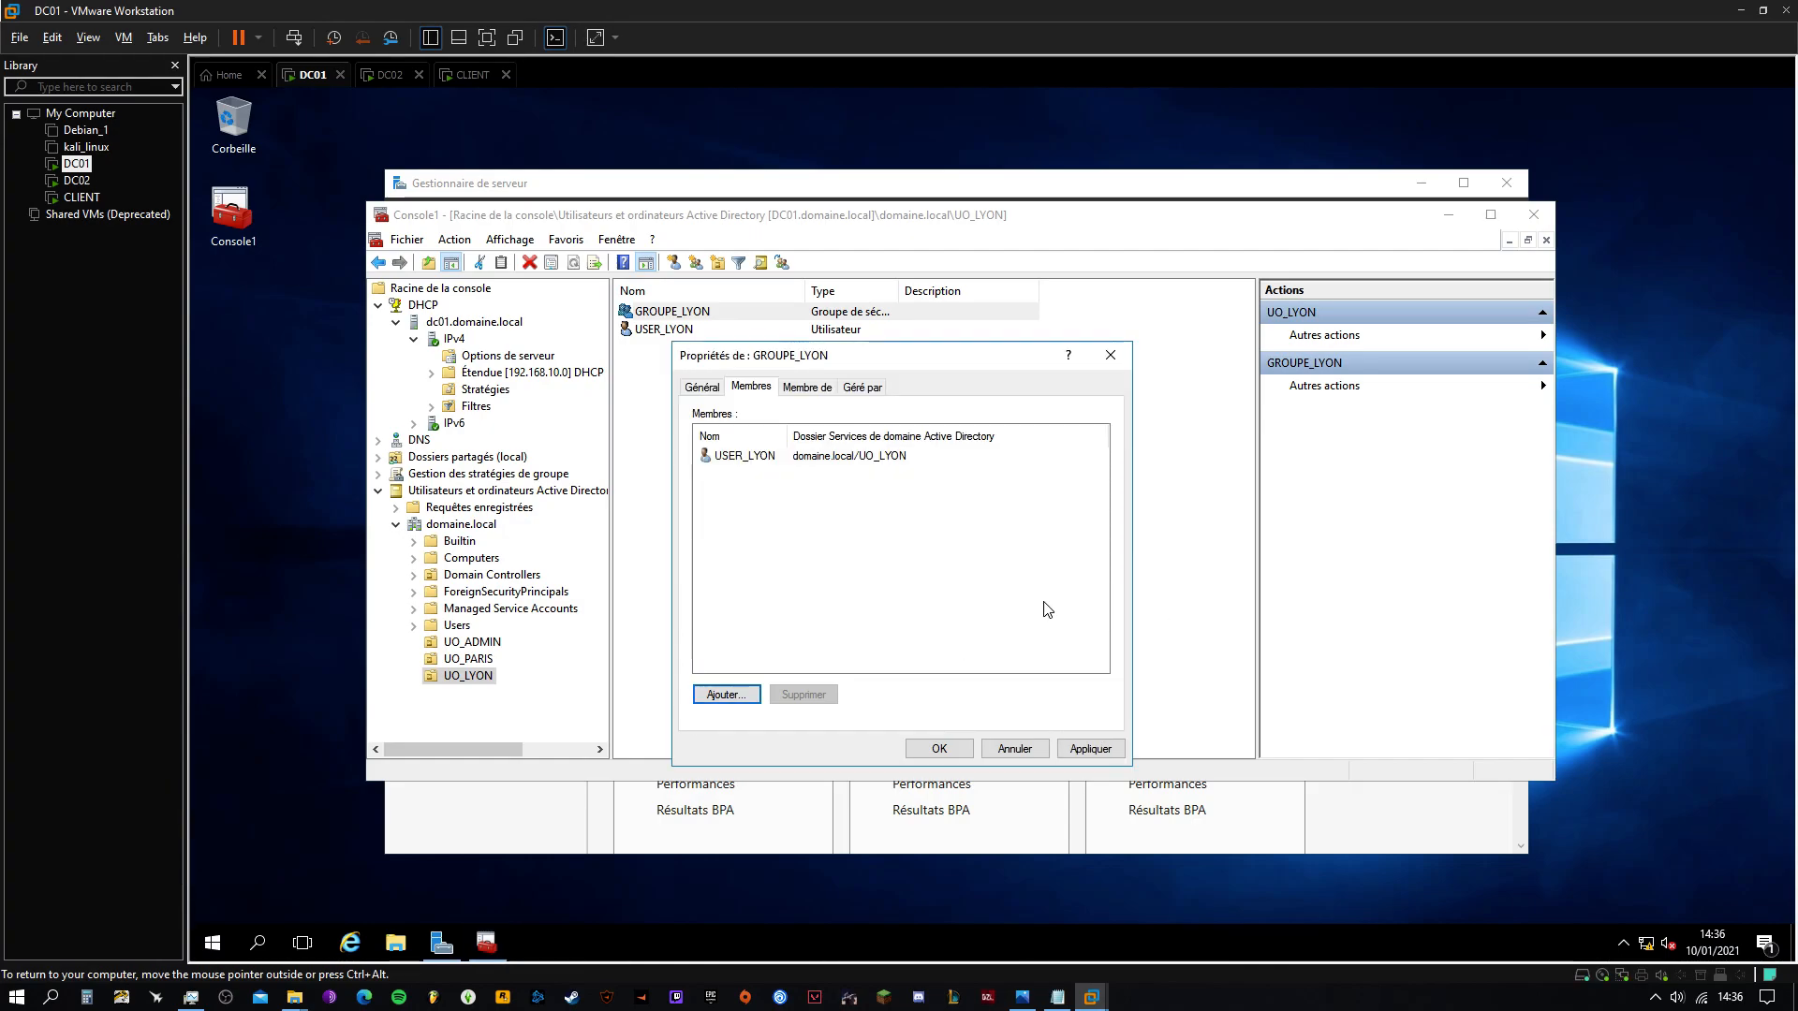
{"action": "left_click", "coordinate": [939, 750]}
{"action": "left_click", "coordinate": [792, 602]}
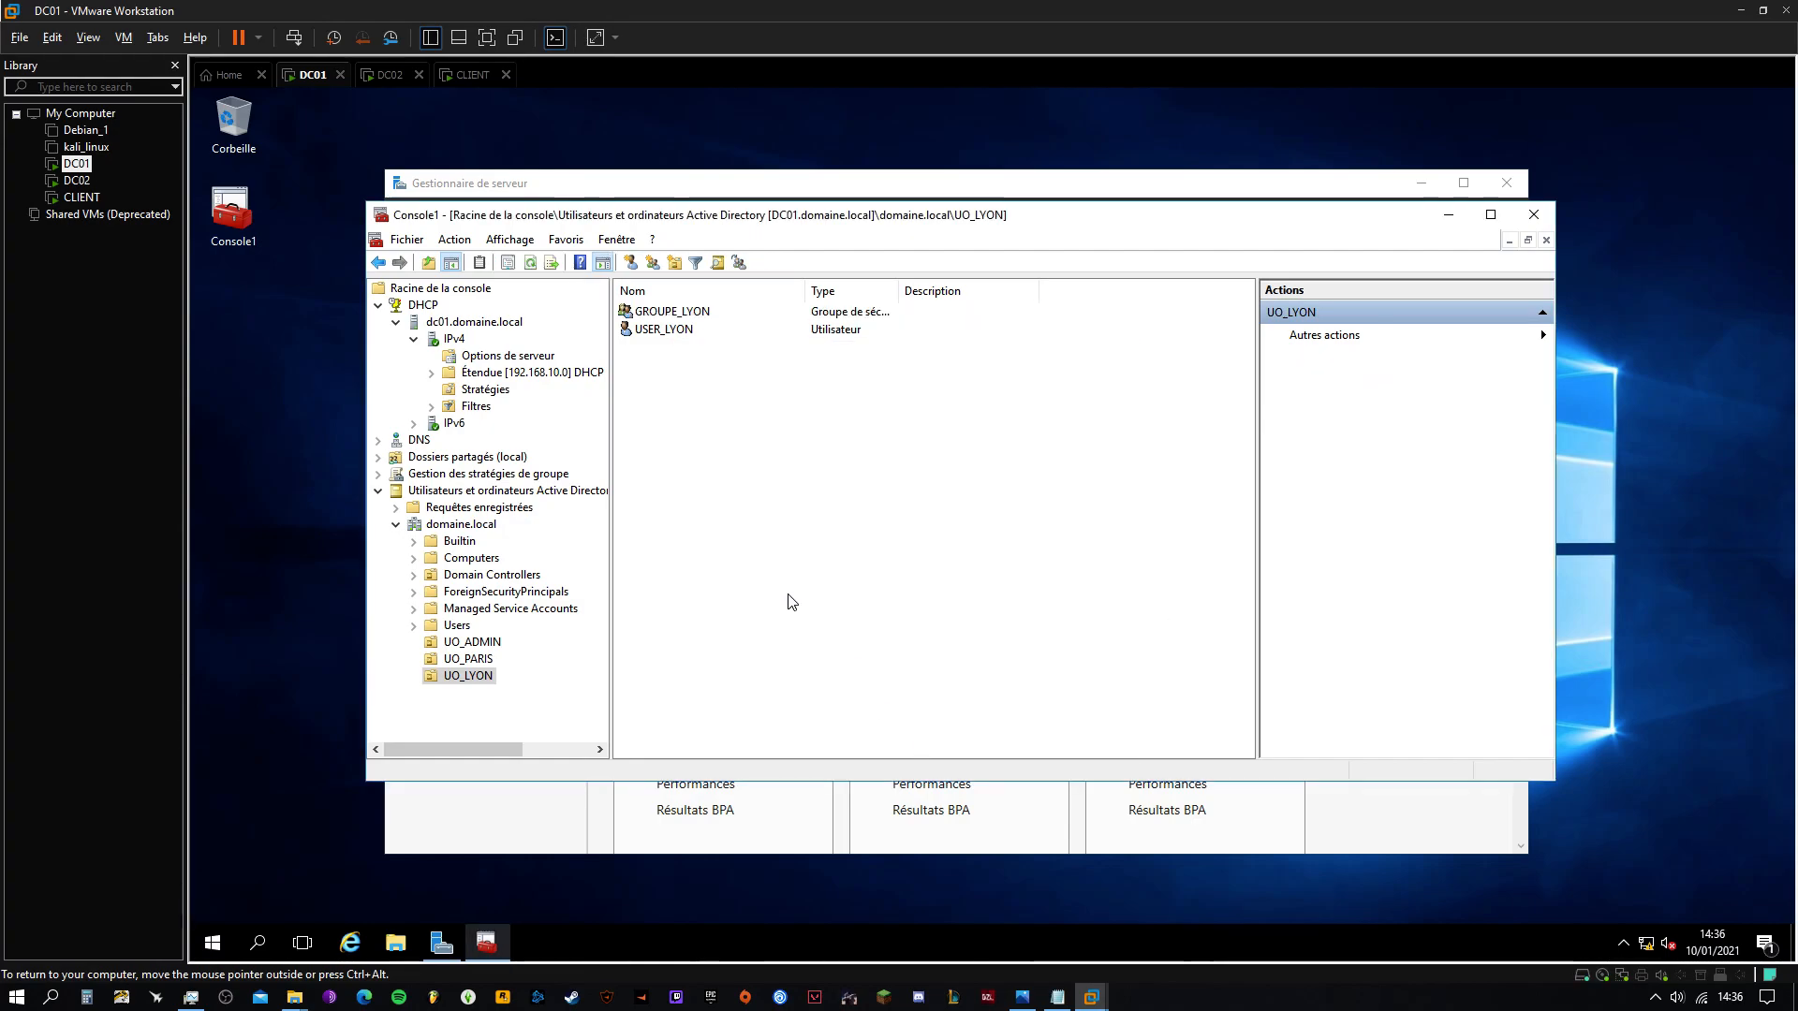
{"action": "left_click", "coordinate": [1057, 996]}
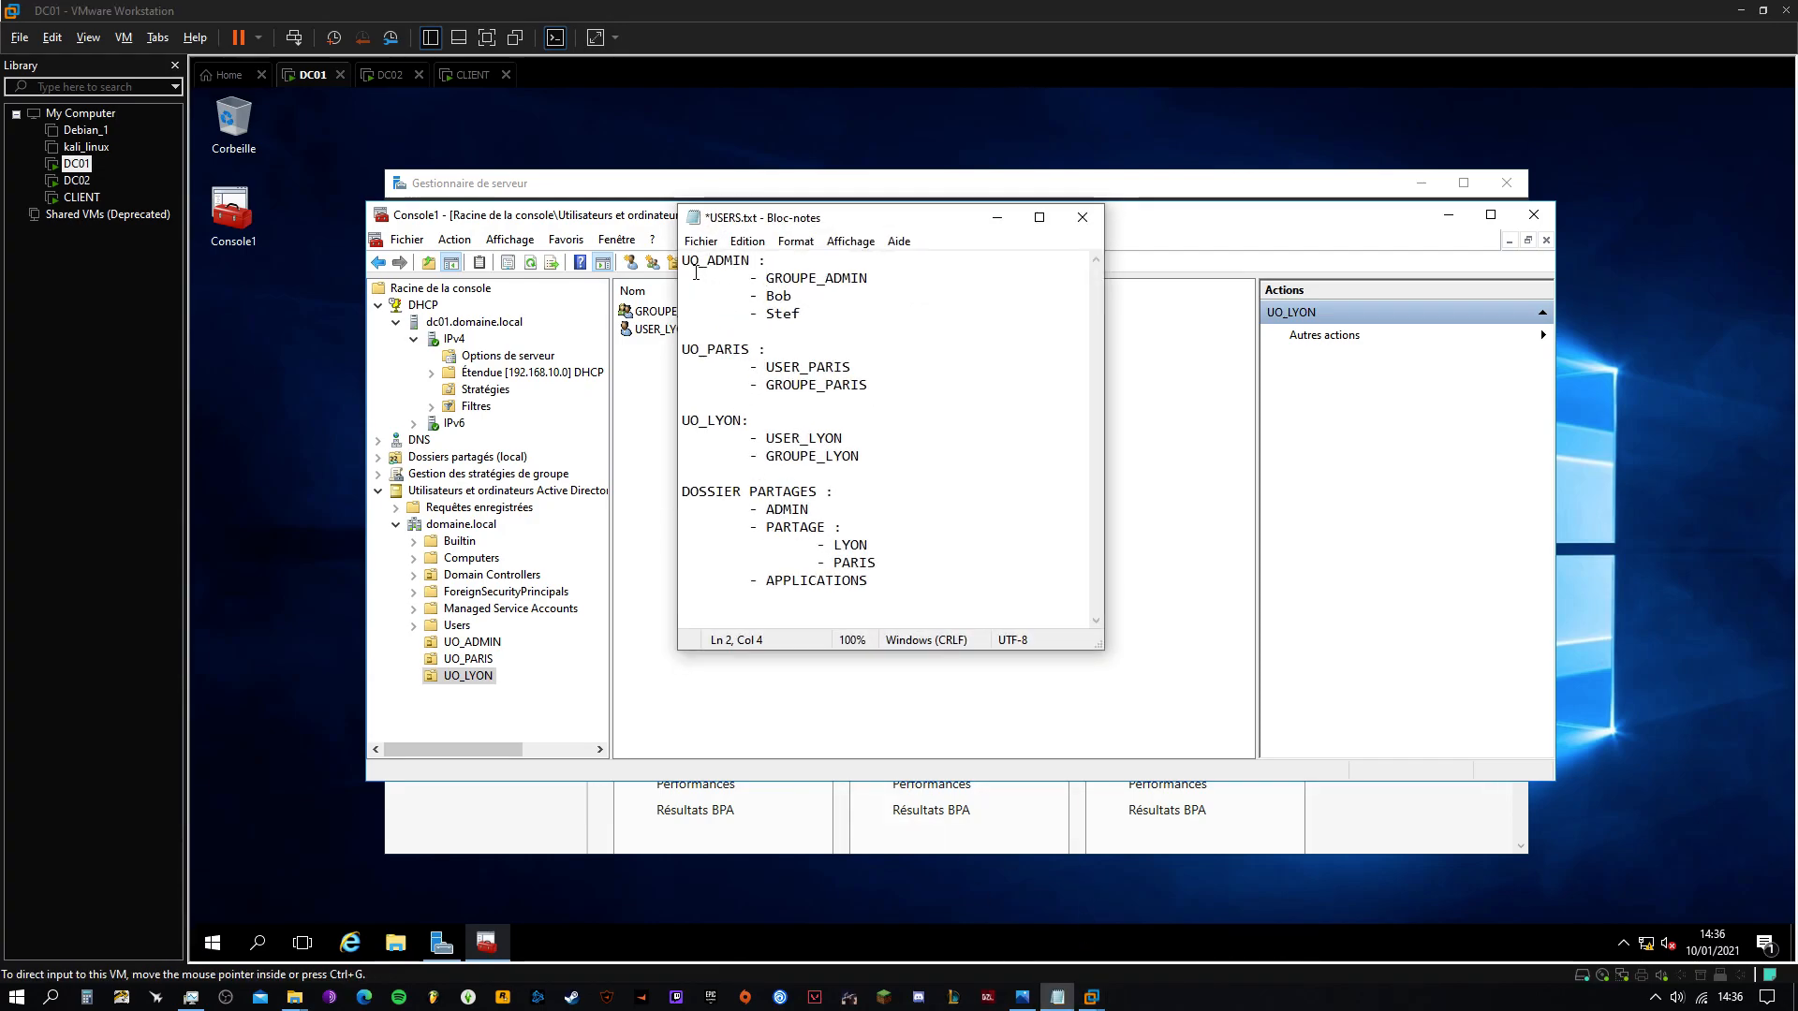
Minimise the USERS.txt notes and browse UO_ADMIN and UO_PARIS, selecting USER_PARIS
{"action": "left_click_drag", "start_coordinate": [692, 269], "coordinate": [880, 460]}
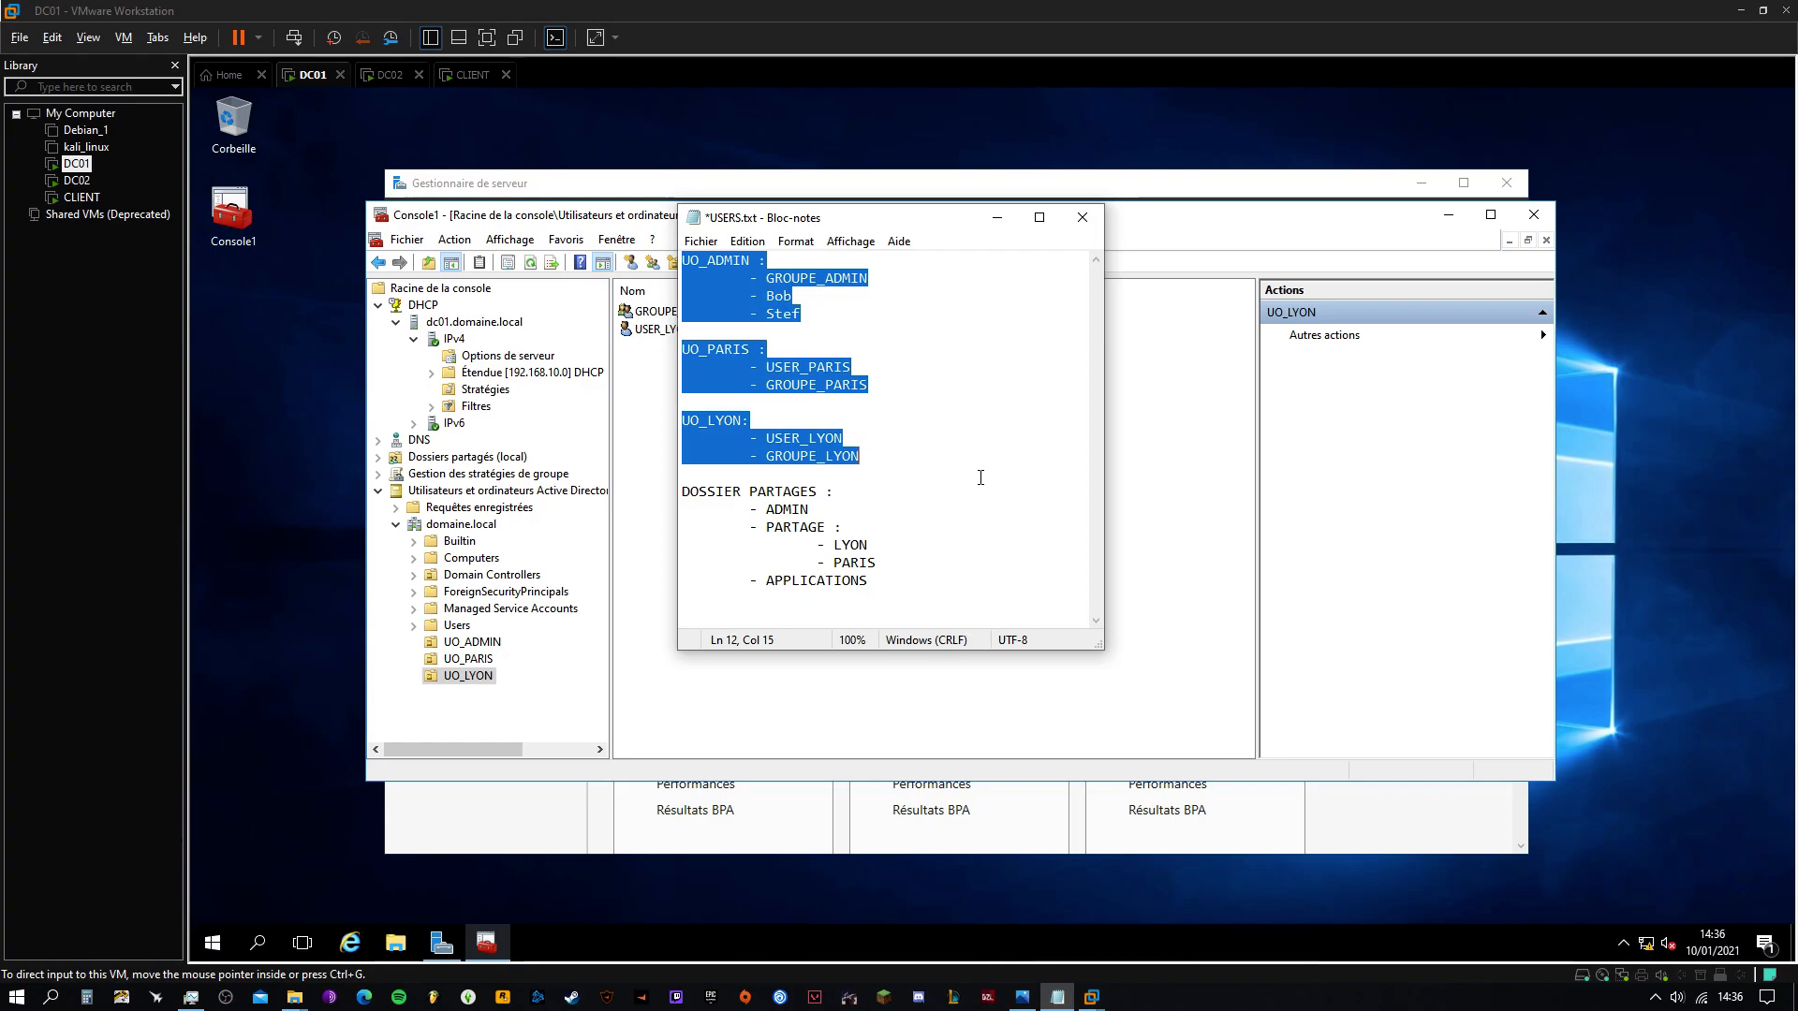
{"action": "left_click", "coordinate": [998, 226]}
{"action": "left_click", "coordinate": [491, 645]}
{"action": "left_click", "coordinate": [478, 658]}
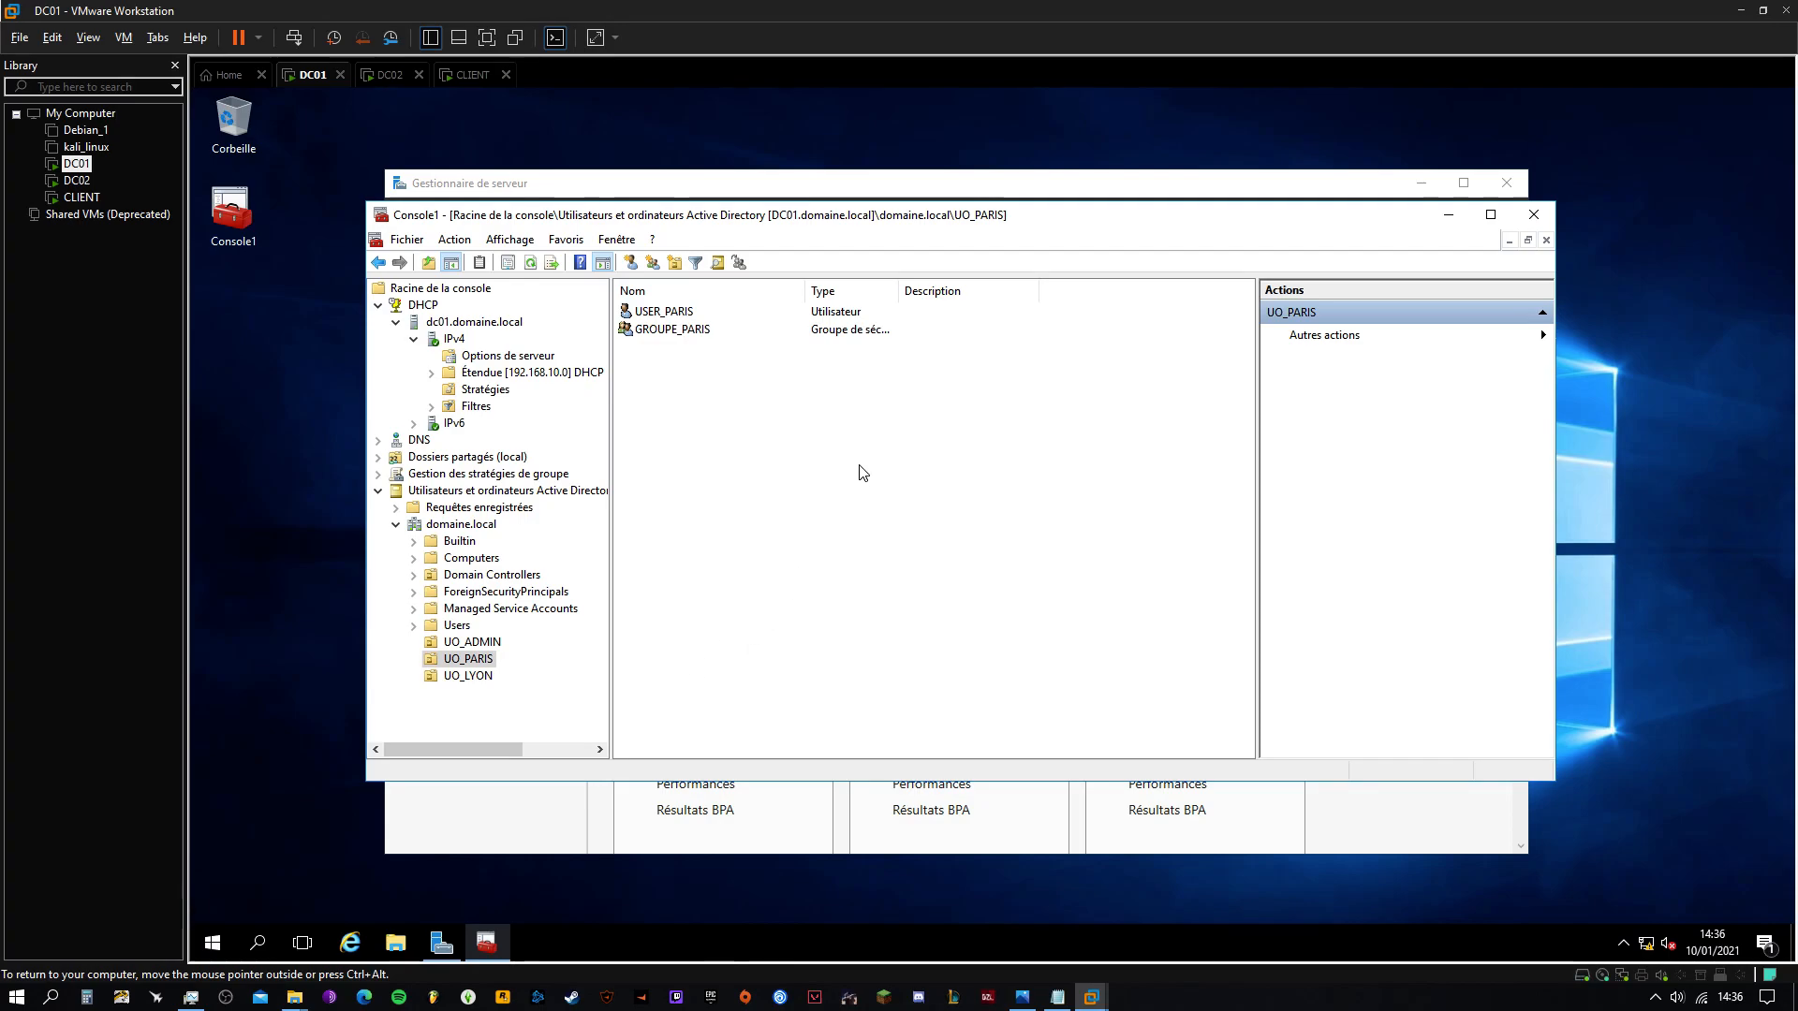
{"action": "left_click", "coordinate": [639, 318]}
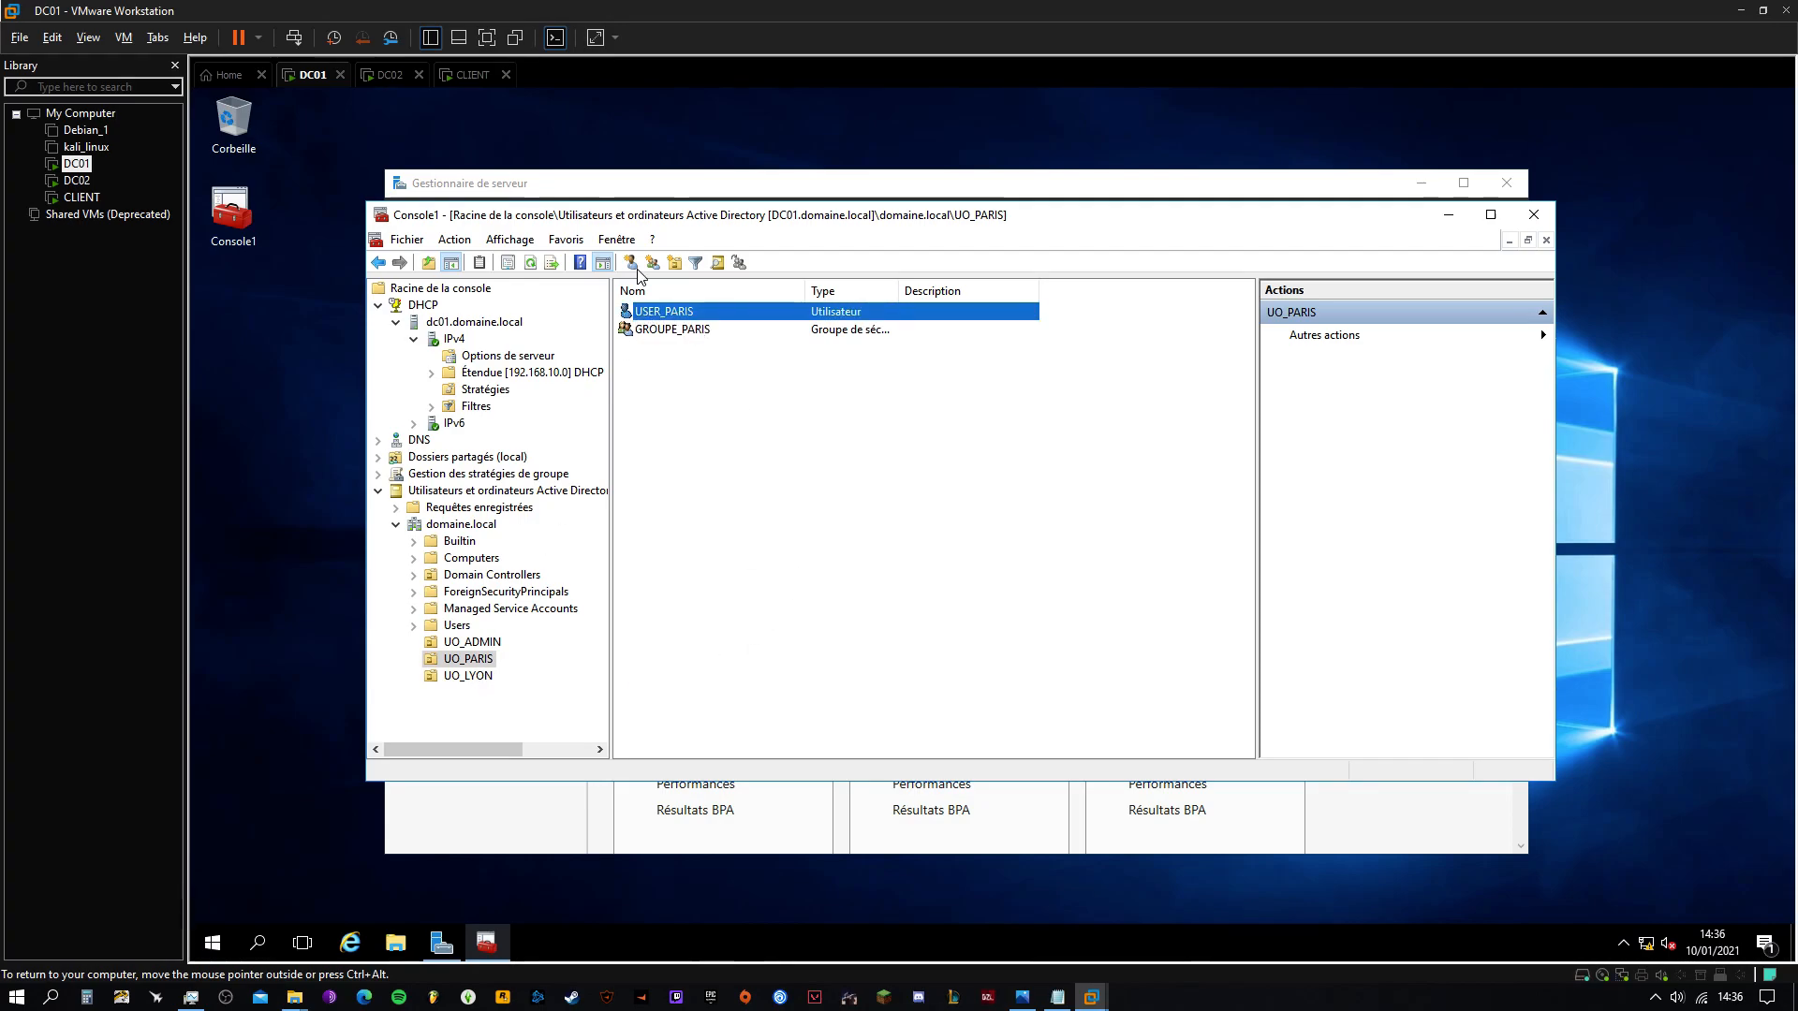
On the CLIENT VM, sign in as another user, USER_PARIS, with its password
{"action": "left_click", "coordinate": [470, 79]}
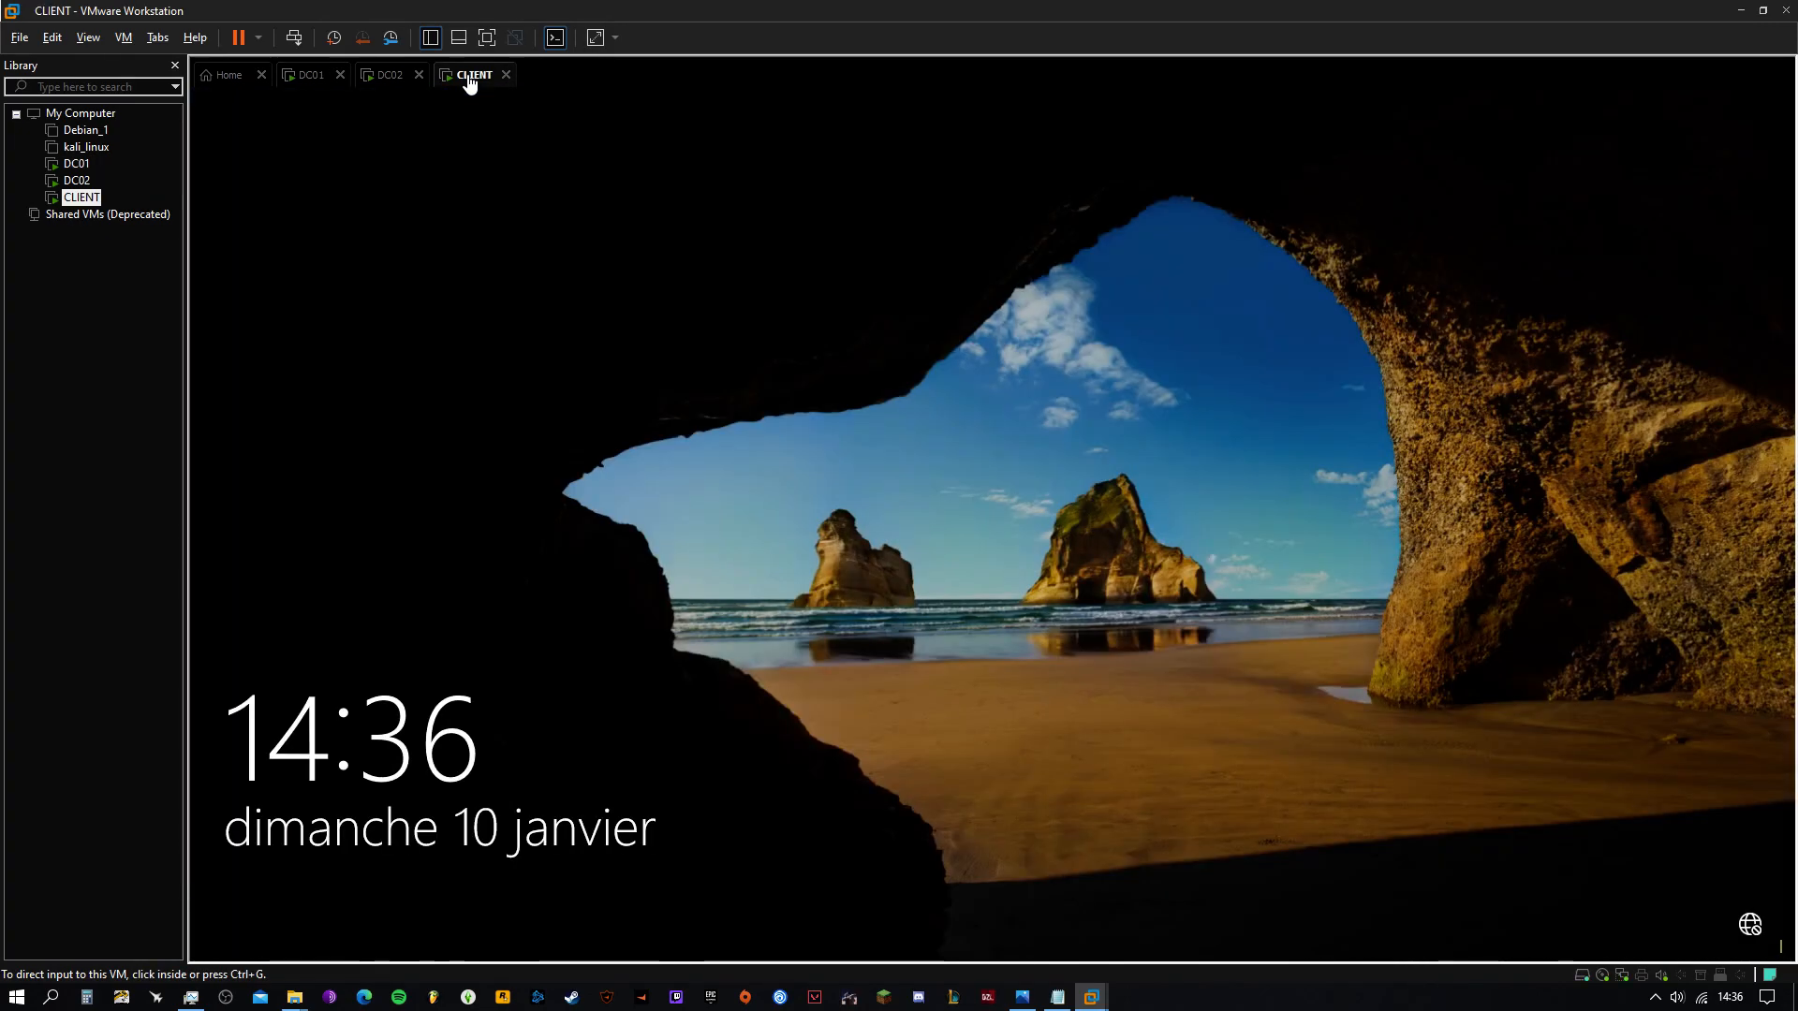
{"action": "left_click", "coordinate": [734, 498]}
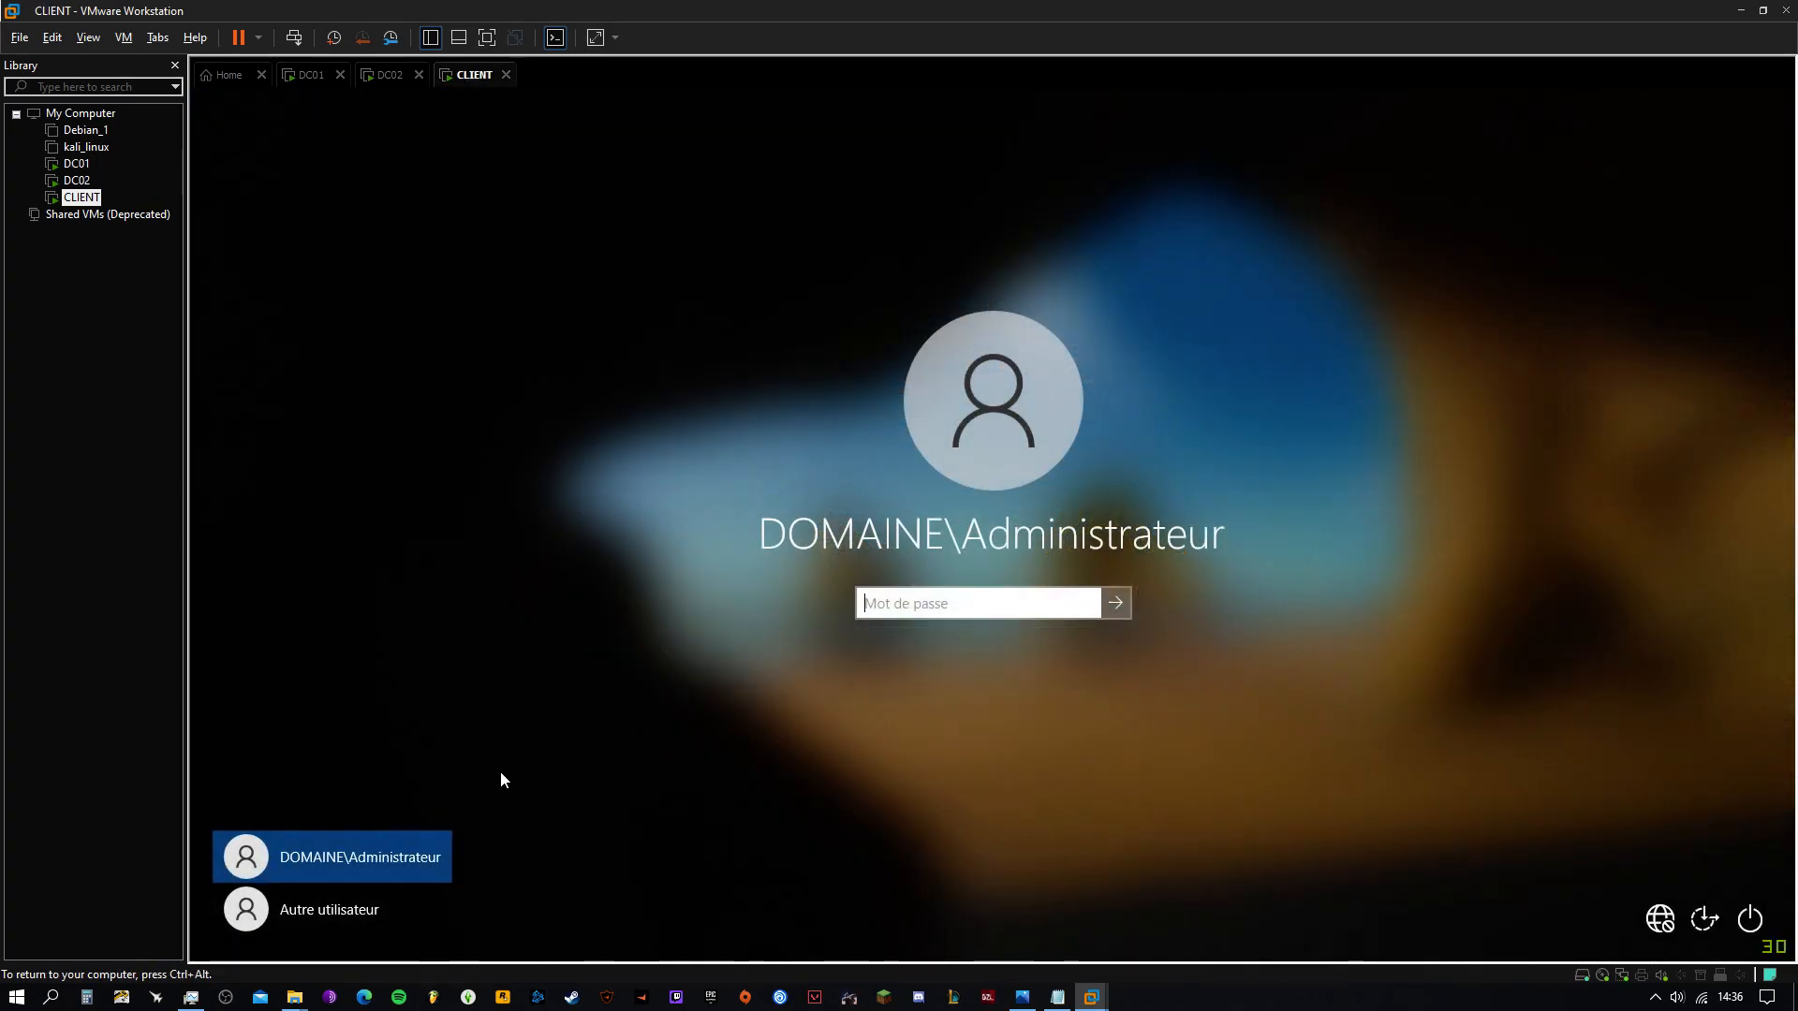
{"action": "left_click", "coordinate": [328, 920]}
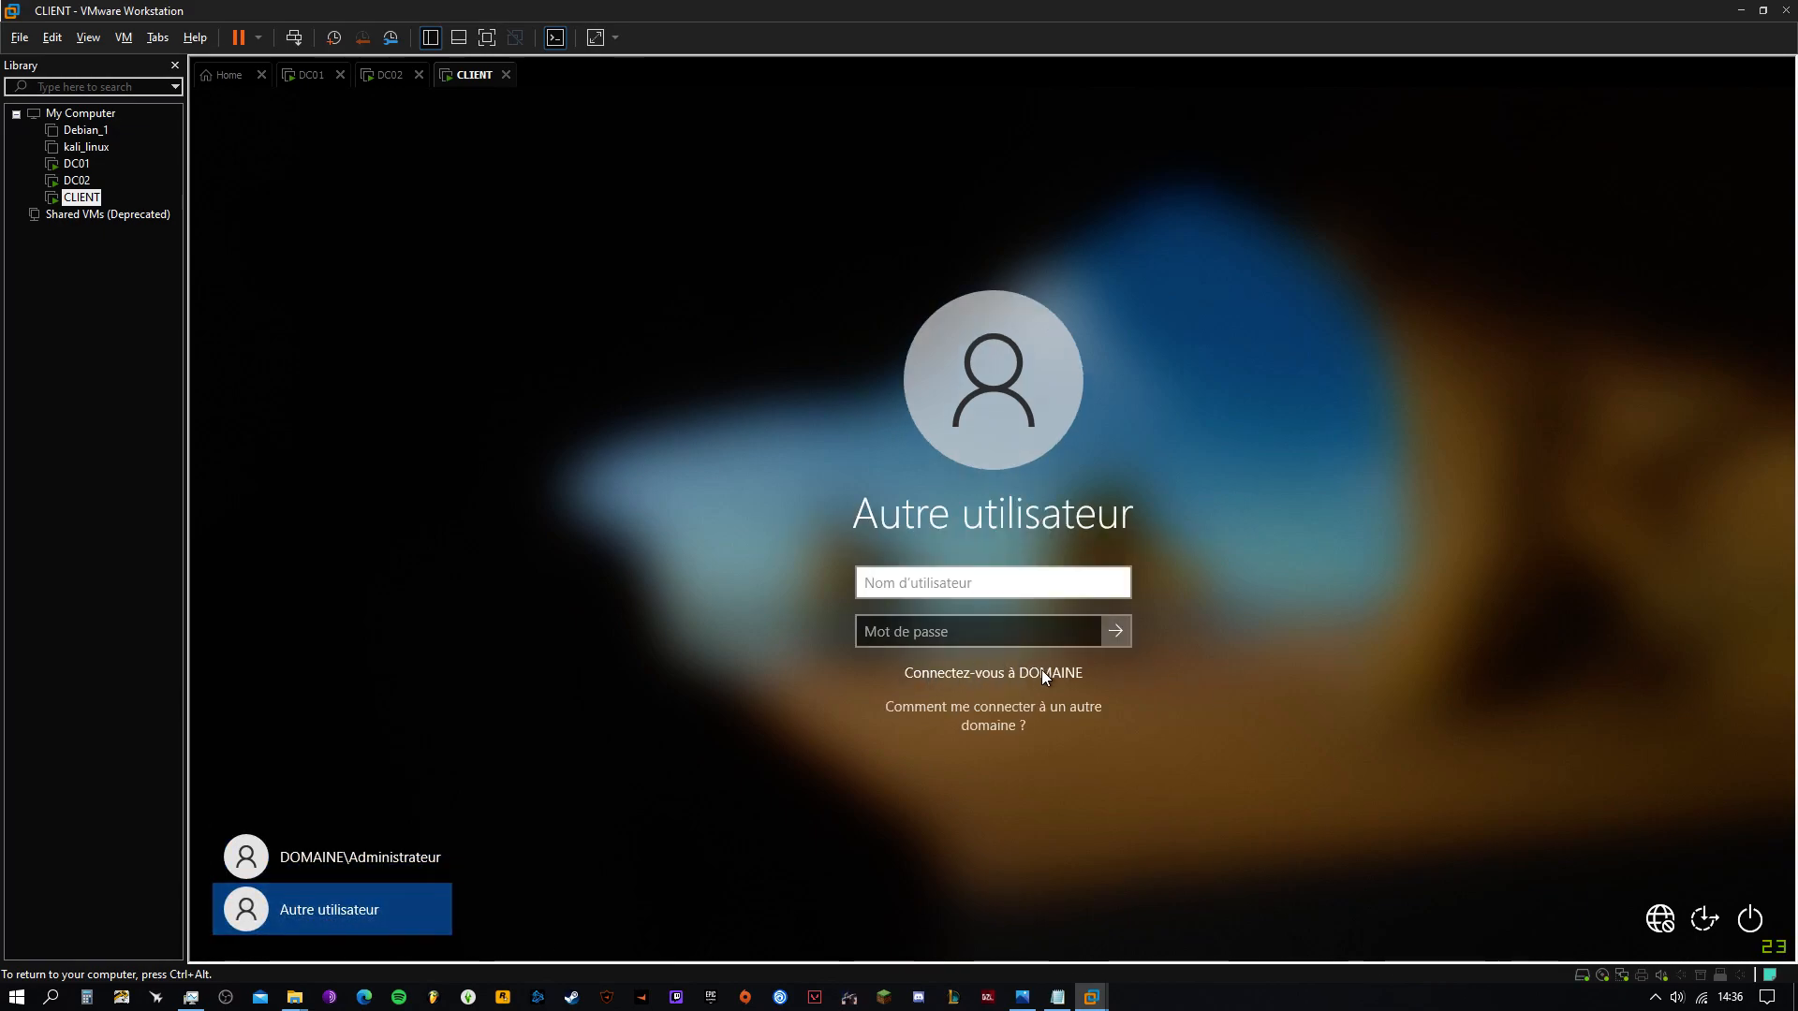
{"action": "type", "text": "USER_PARIS"}
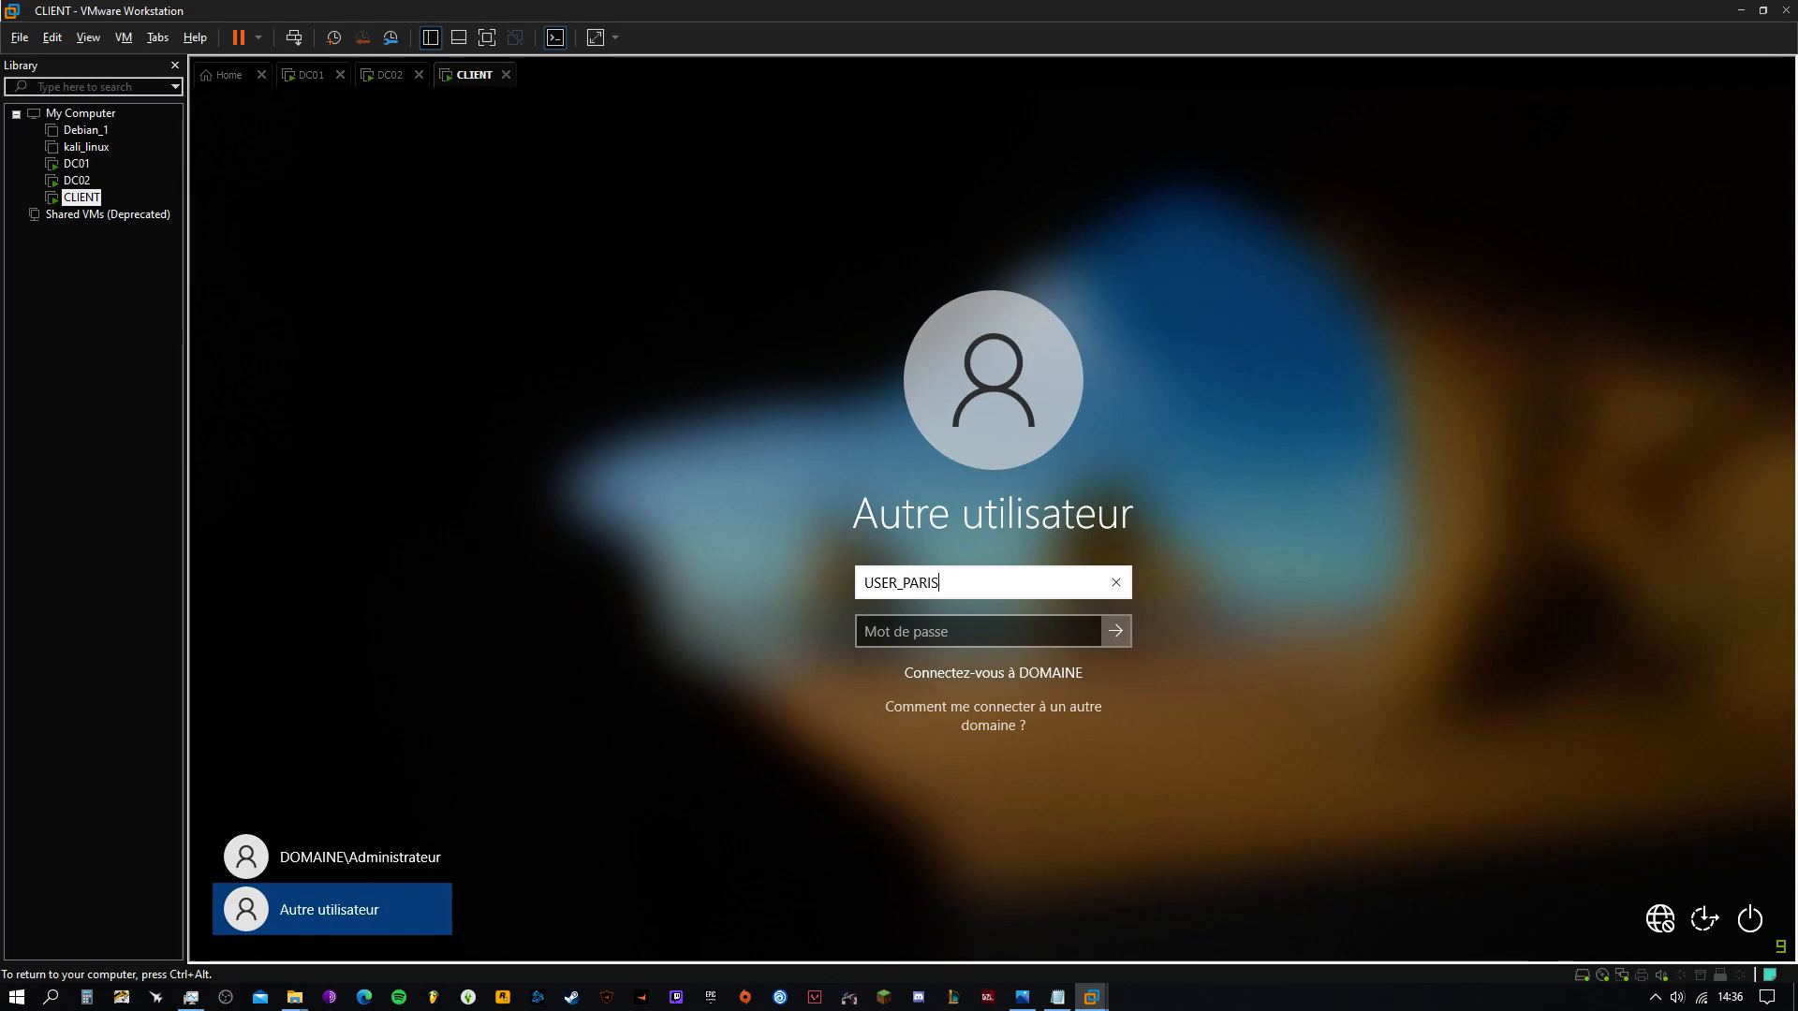
{"action": "double_click", "coordinate": [858, 590]}
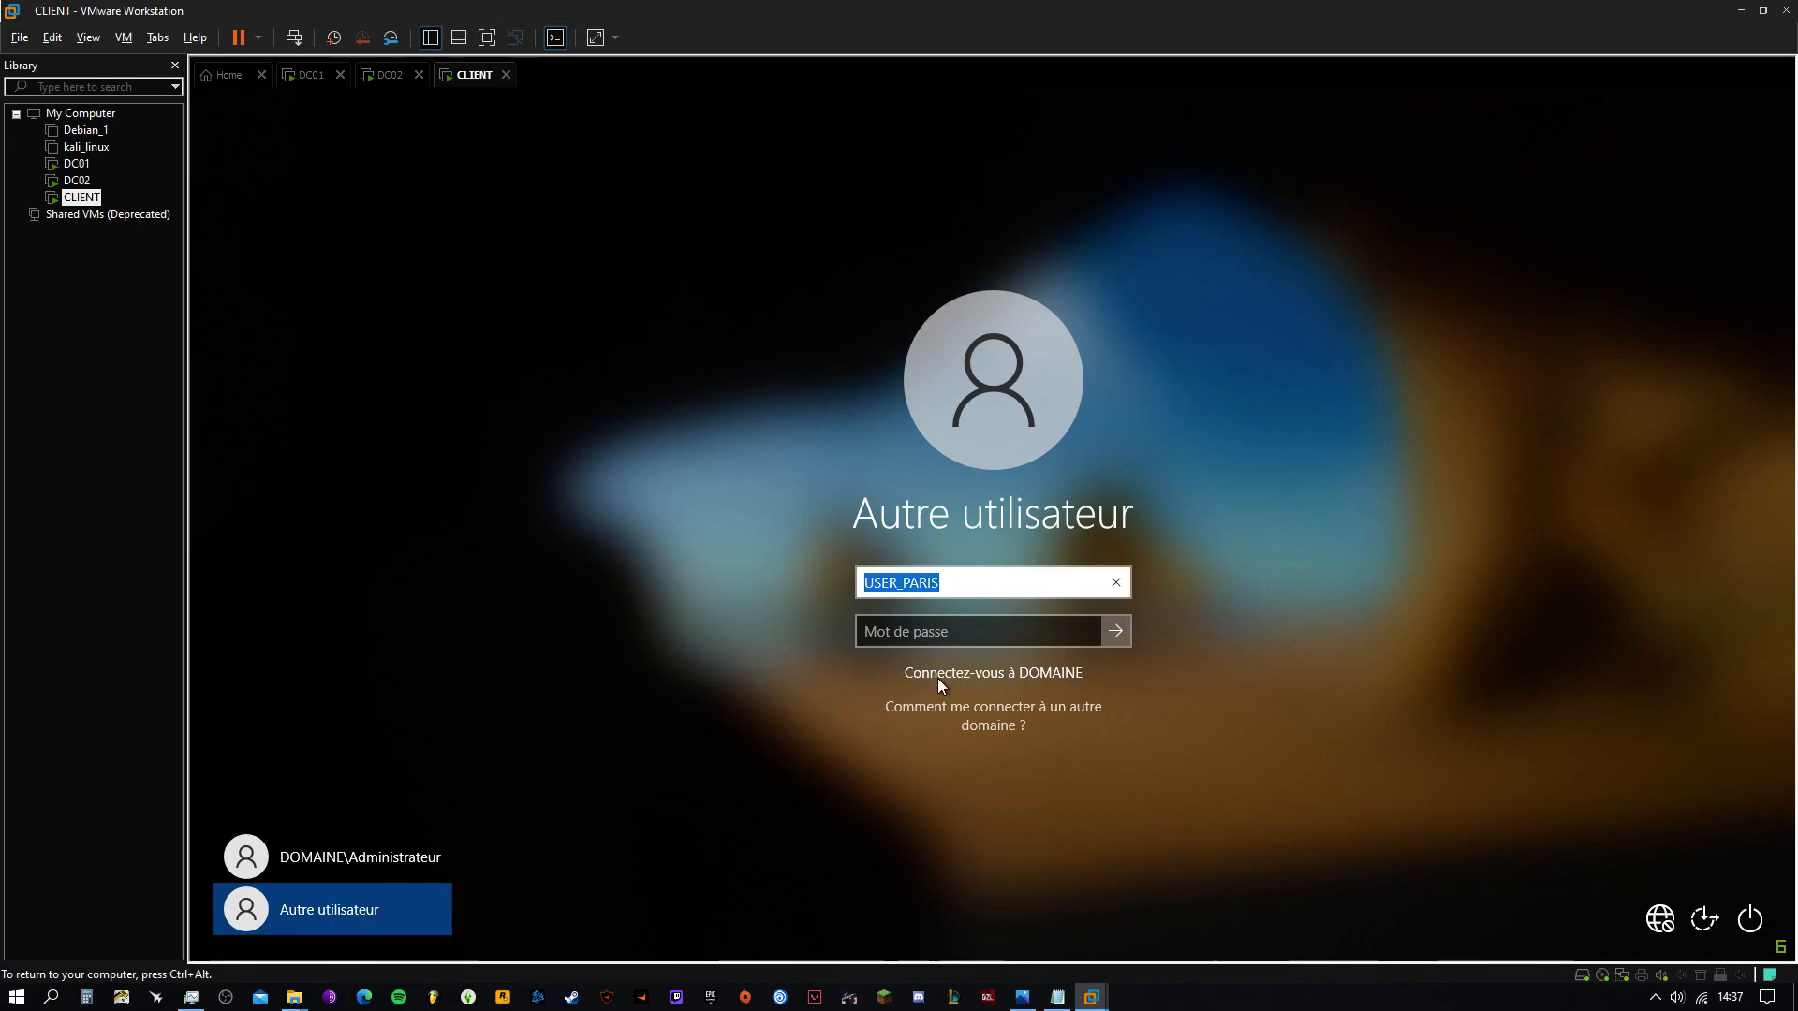
{"action": "key", "text": "Tab"}
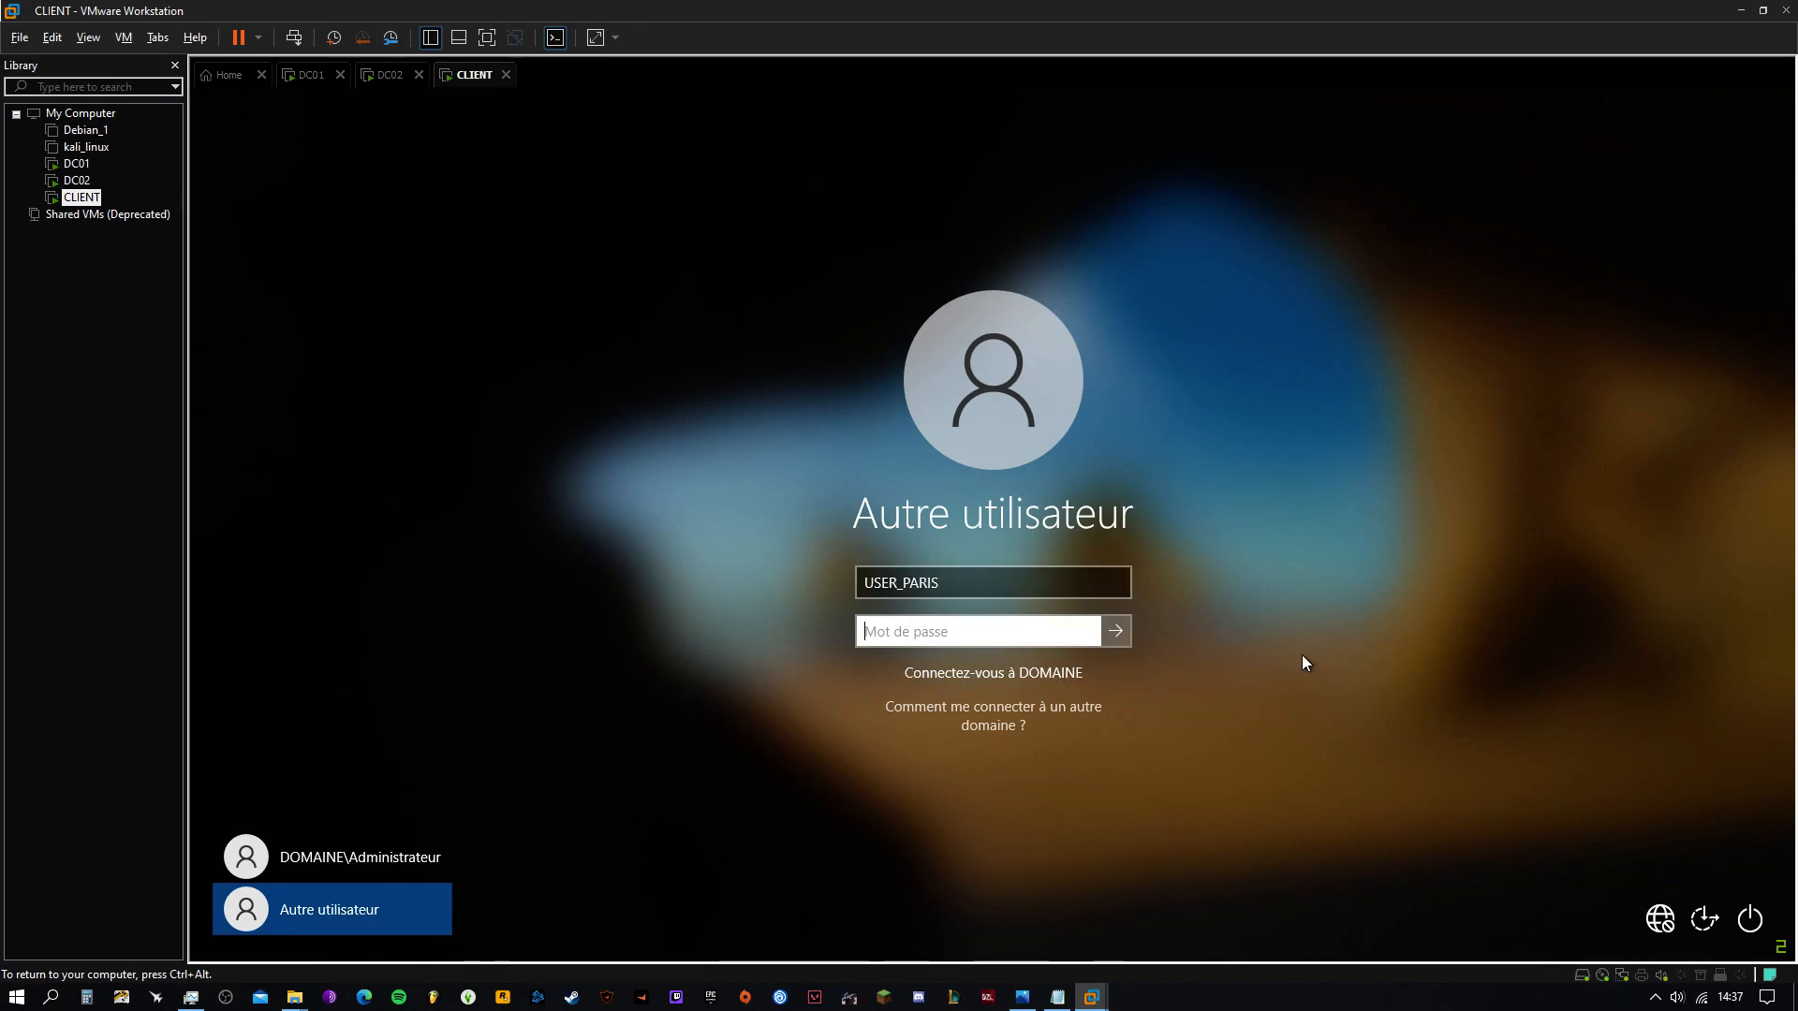
{"action": "type", "text": "****"}
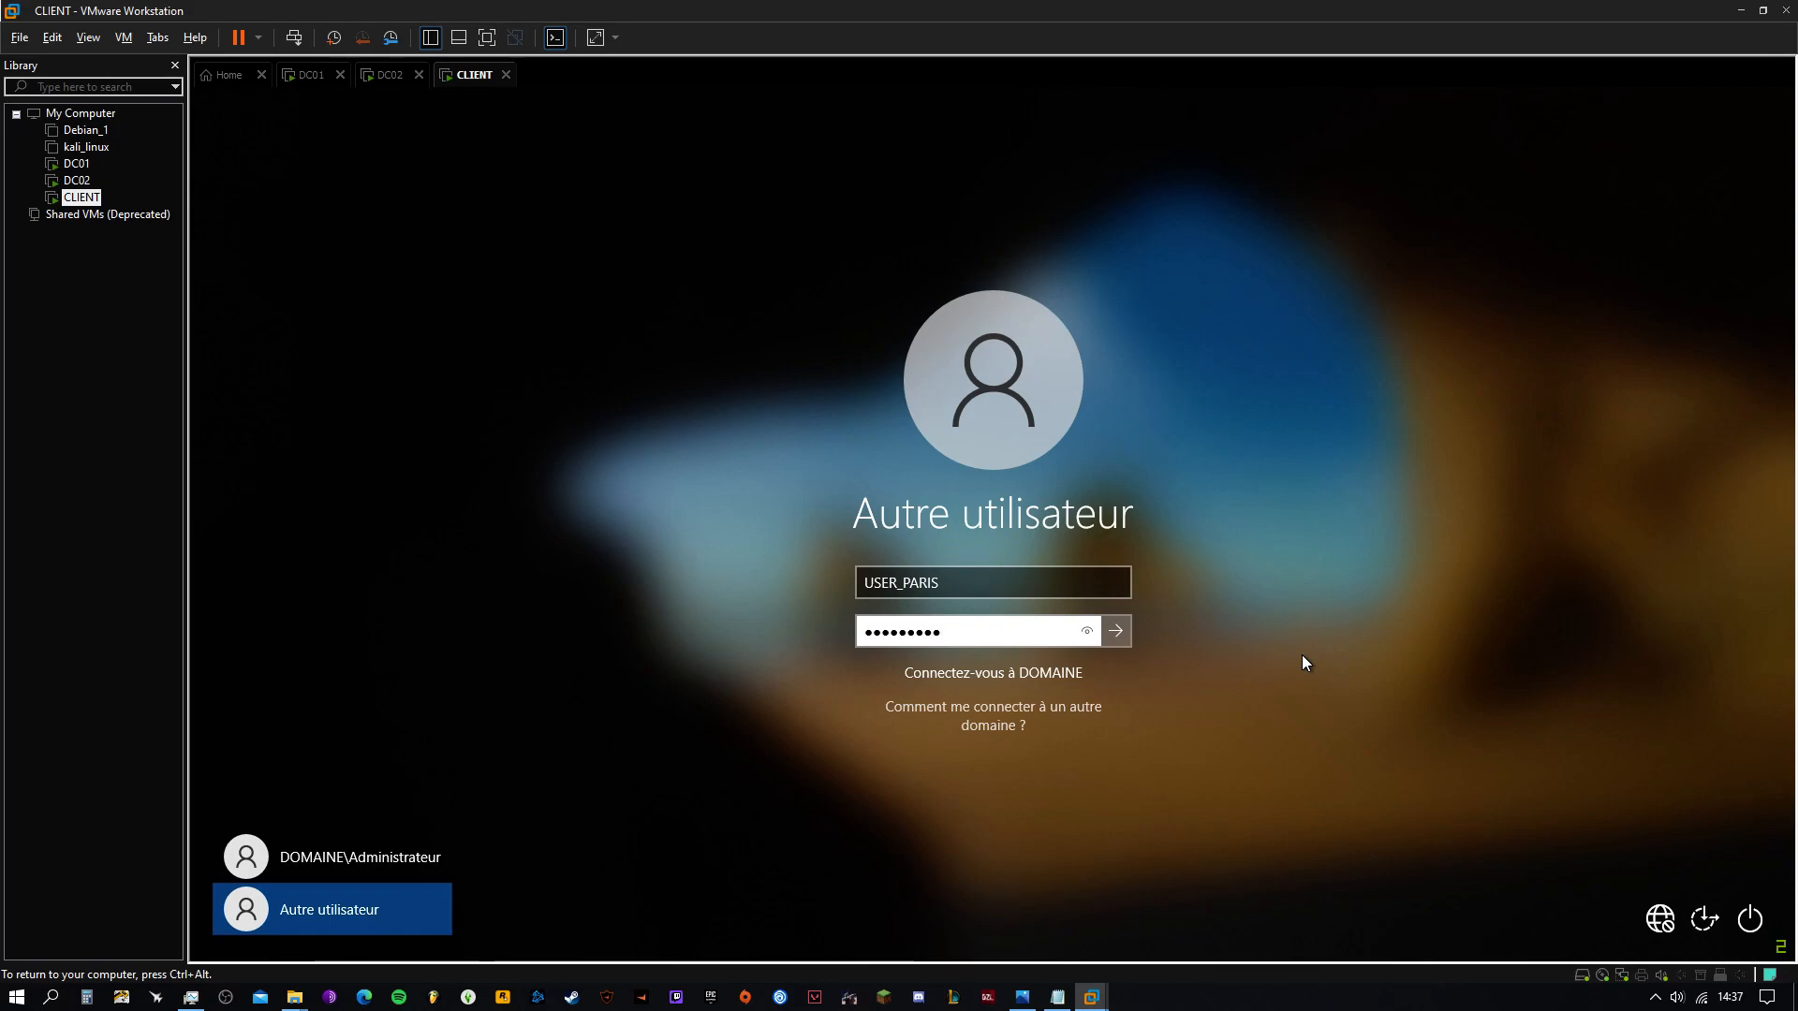
{"action": "key", "text": "Return"}
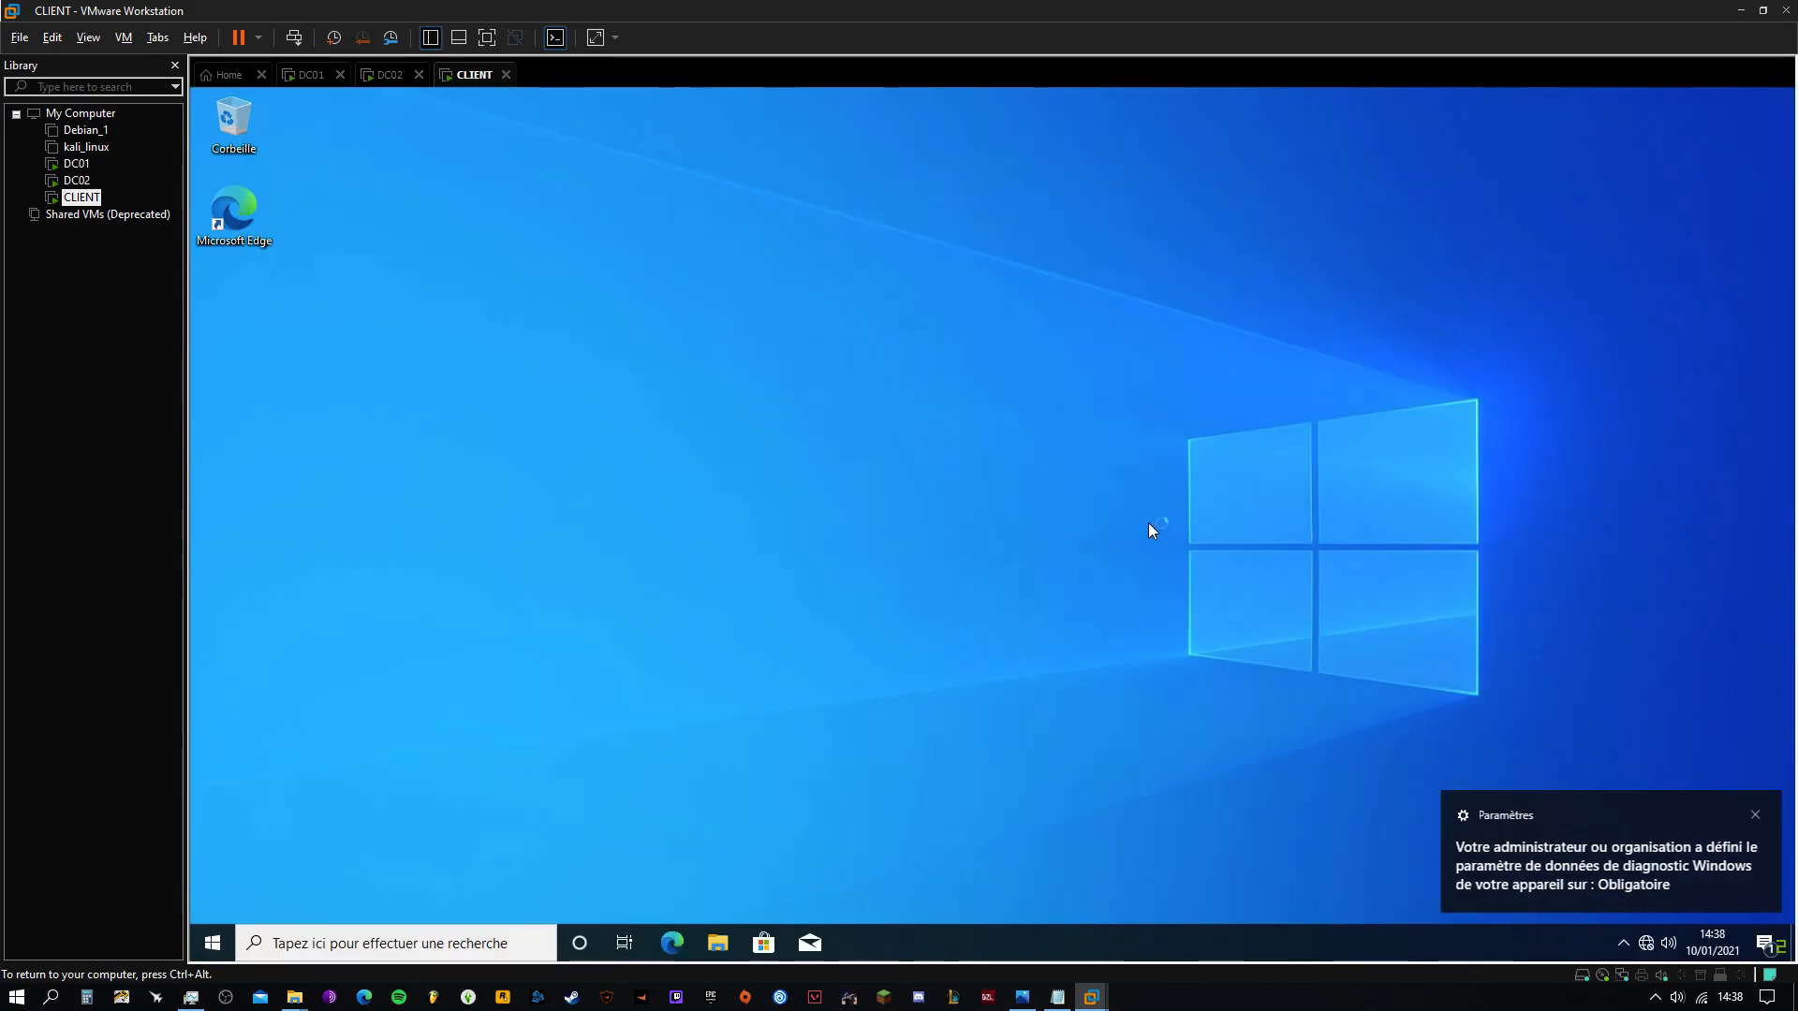
Dismiss CLIENT's diagnostic-data notification, then switch through DC02 to the DC01 virtual machine
{"action": "left_click", "coordinate": [1754, 815]}
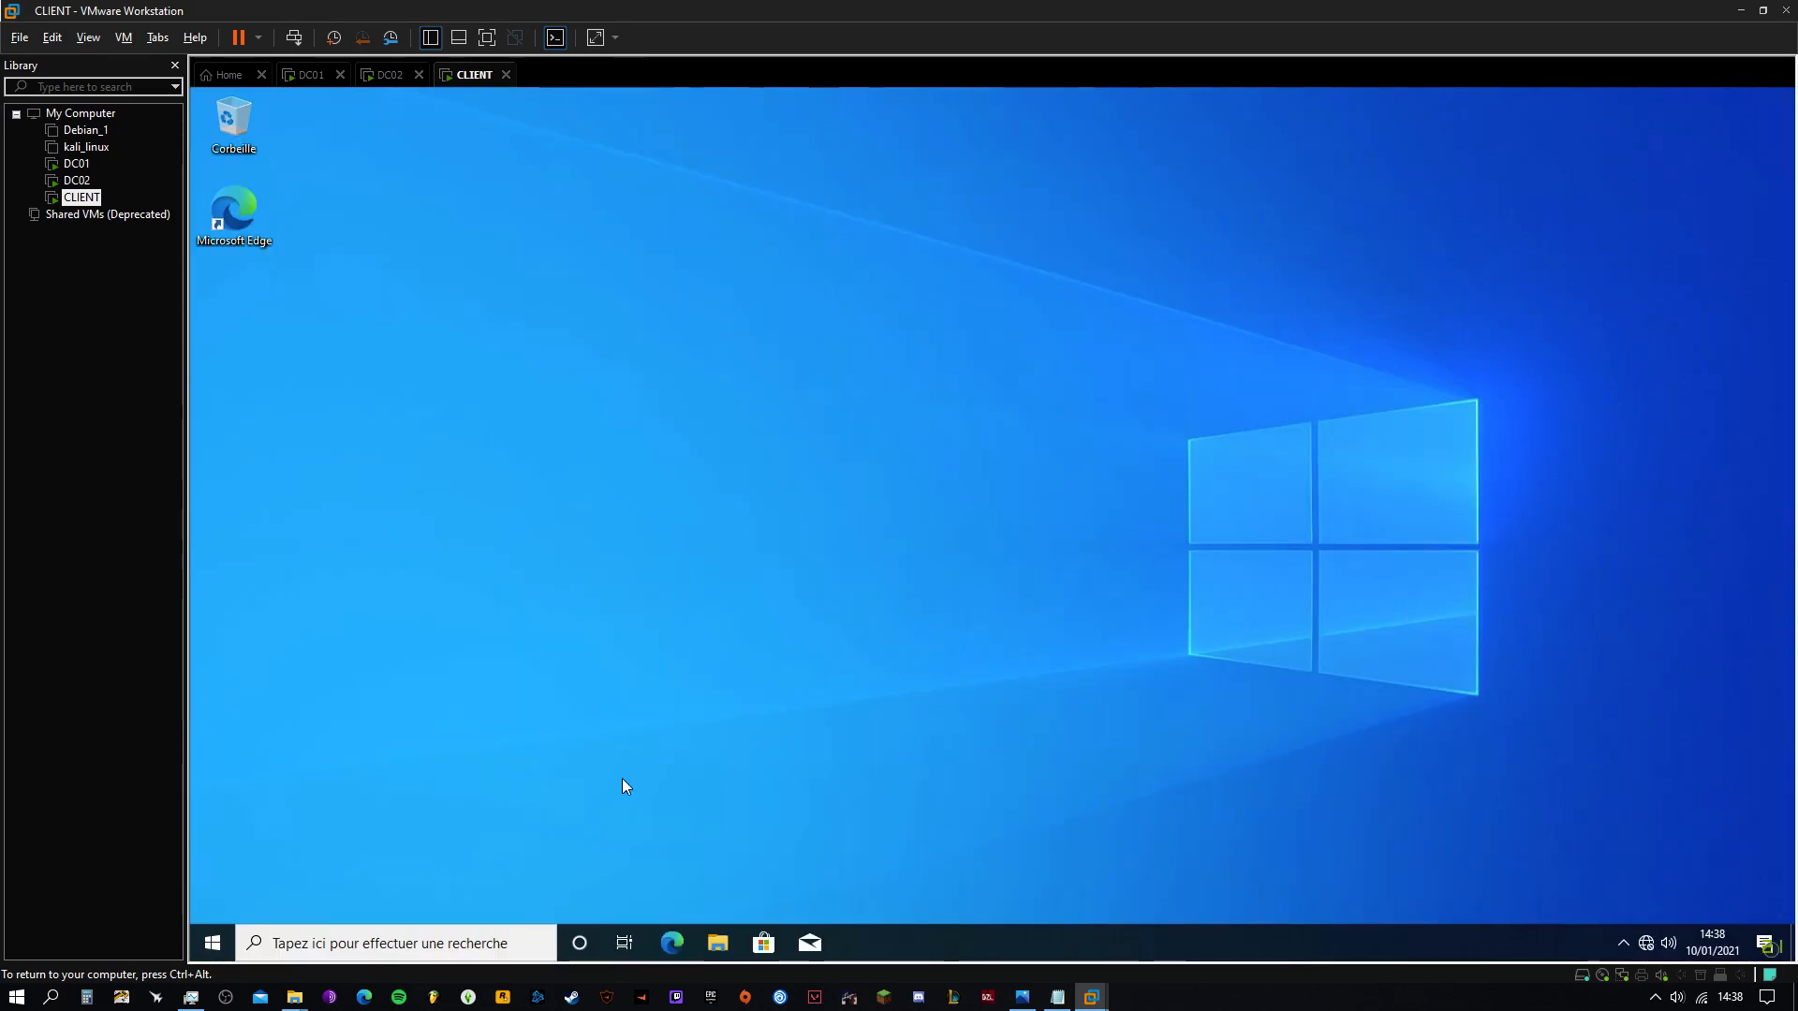
{"action": "left_click", "coordinate": [200, 941]}
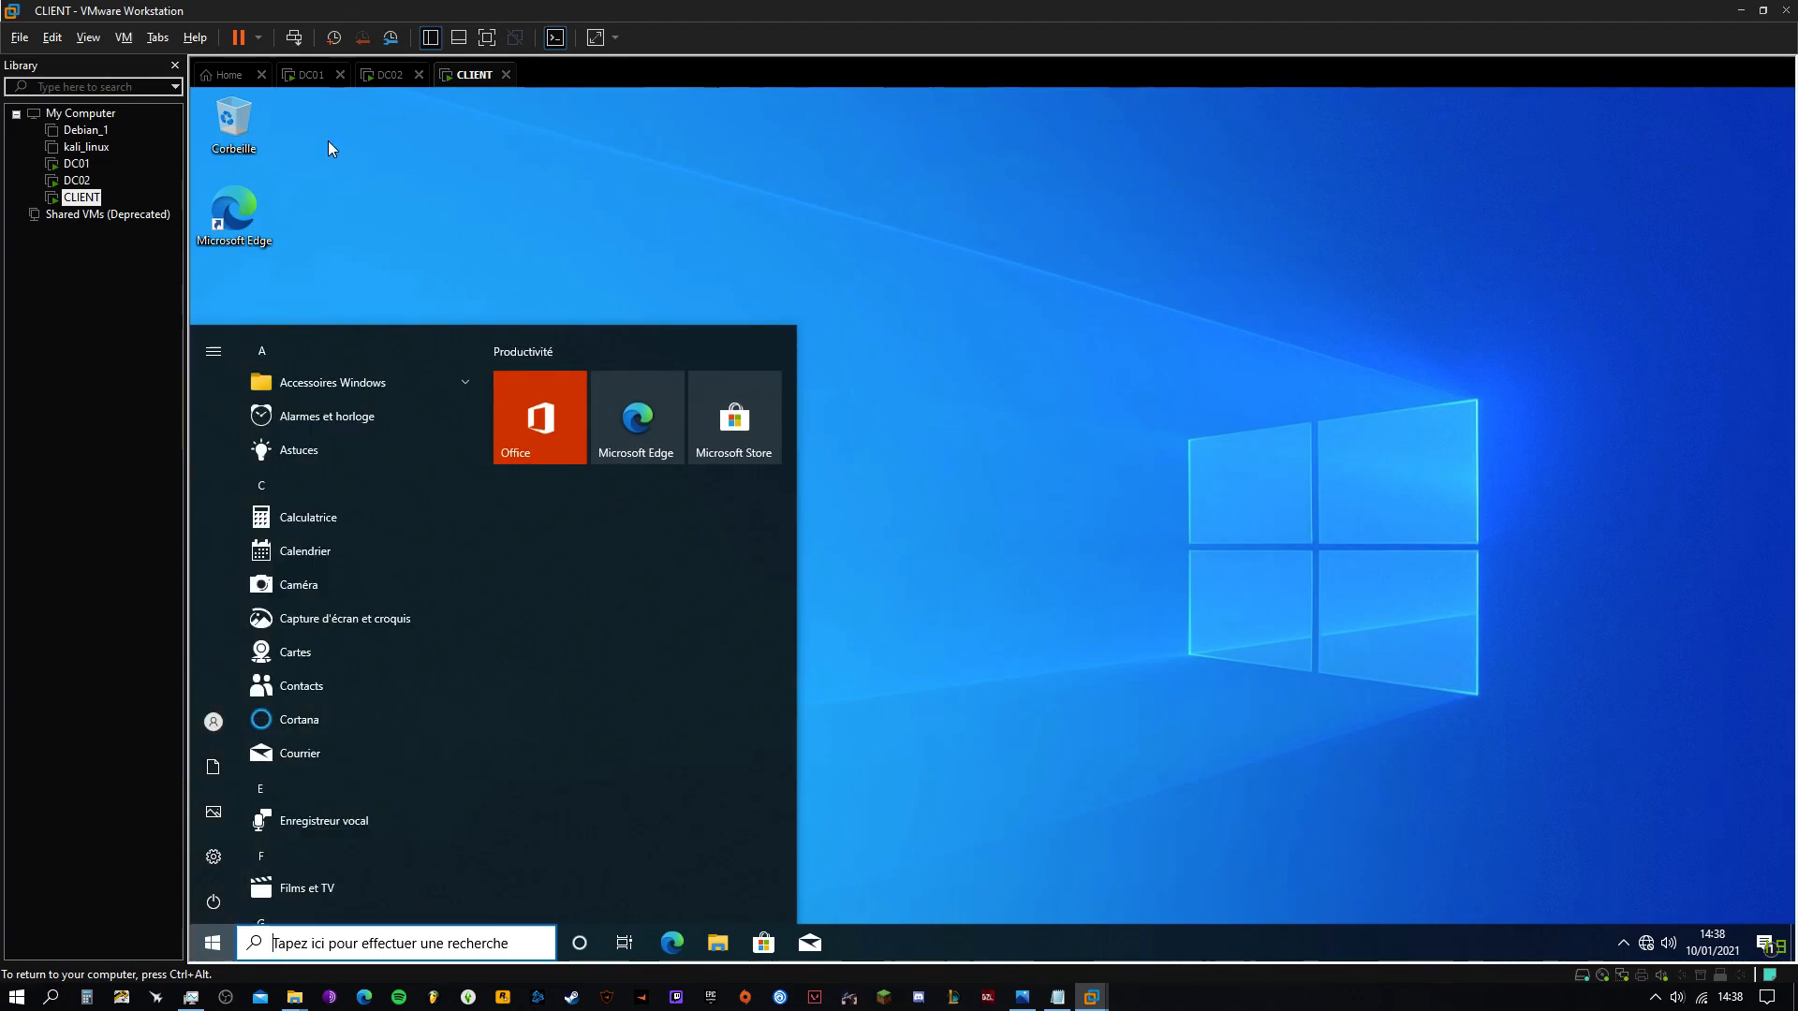
{"action": "left_click", "coordinate": [372, 79]}
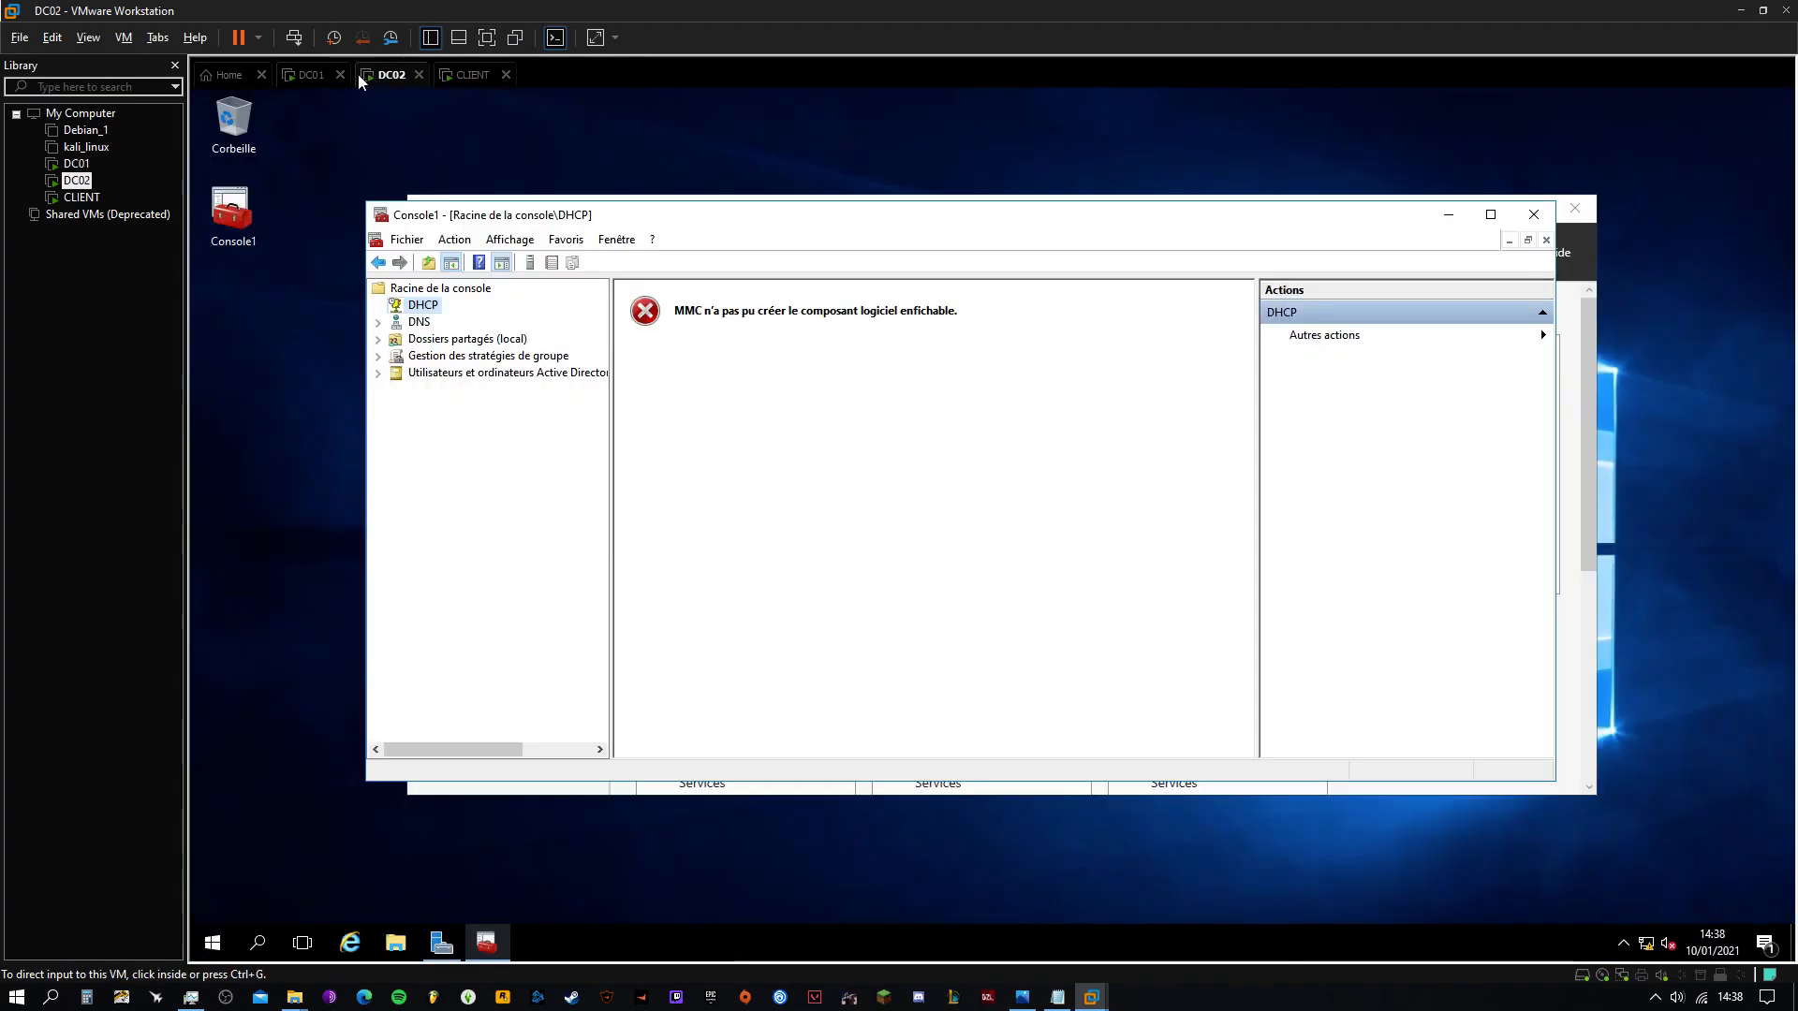
{"action": "left_click", "coordinate": [314, 76]}
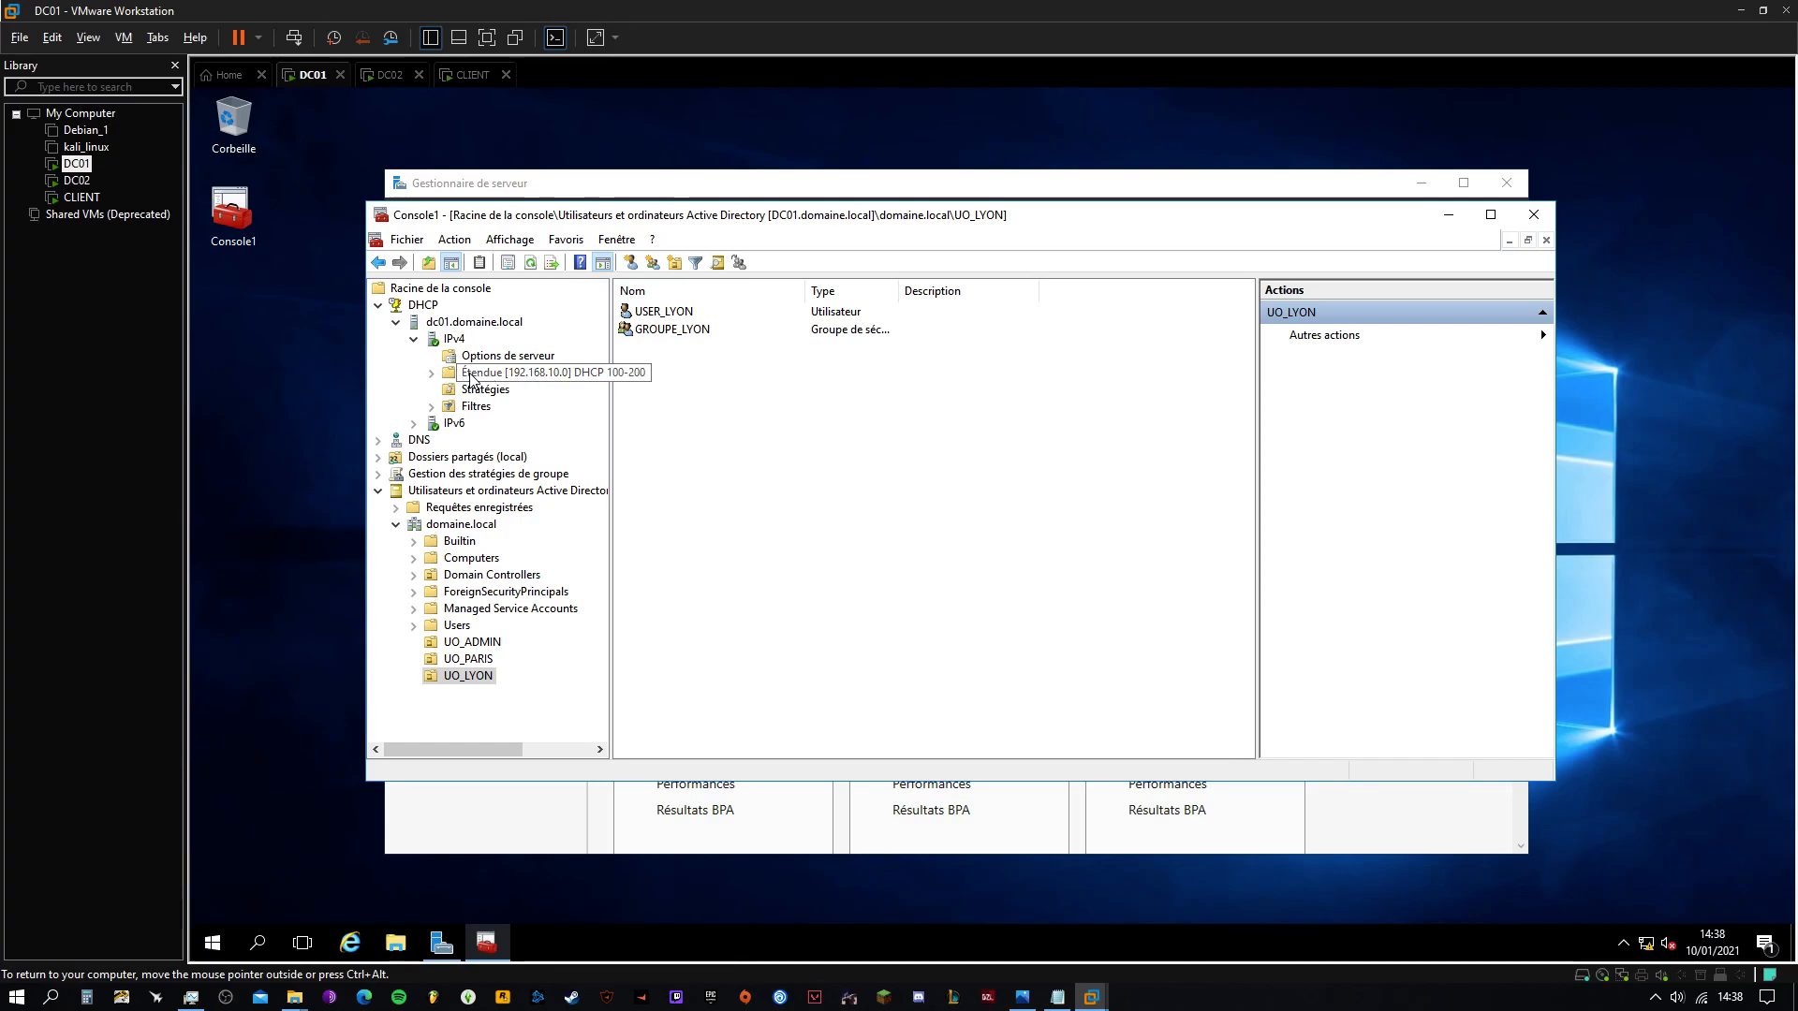
Show the 192.168.10.0 scope's address leases with columns resized to read client names
{"action": "left_click", "coordinate": [432, 373]}
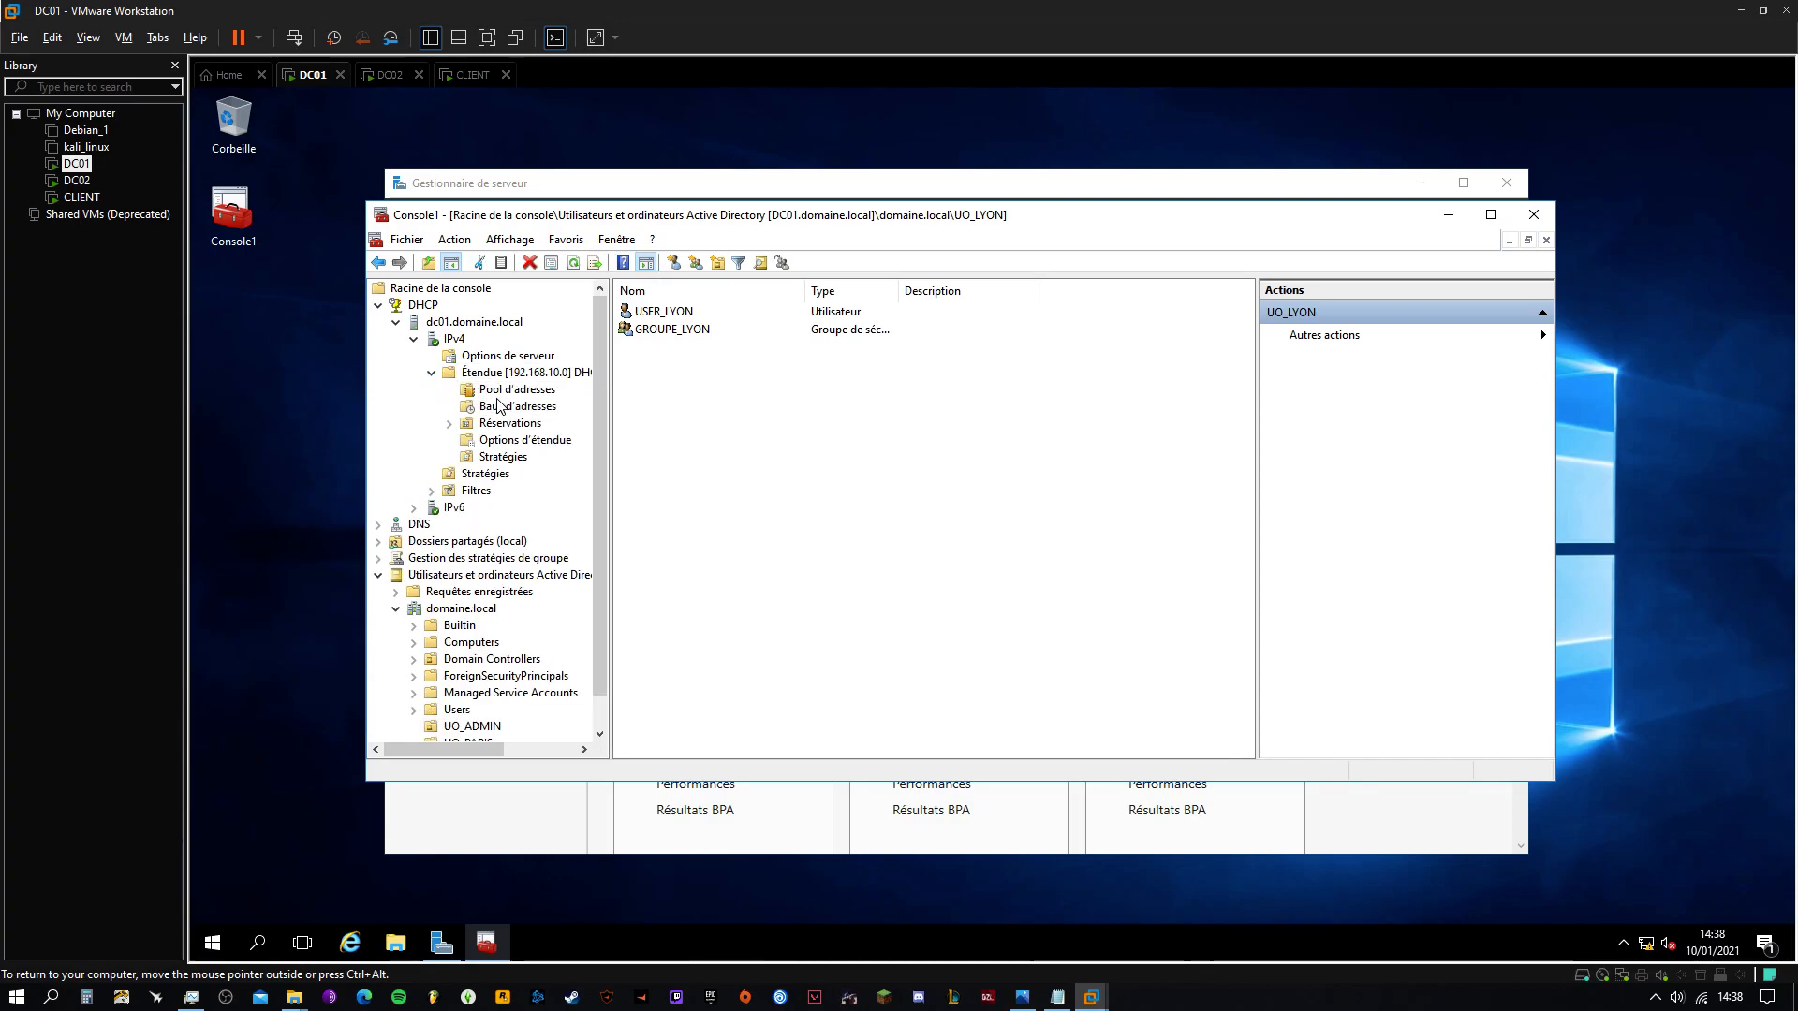
{"action": "left_click", "coordinate": [485, 412]}
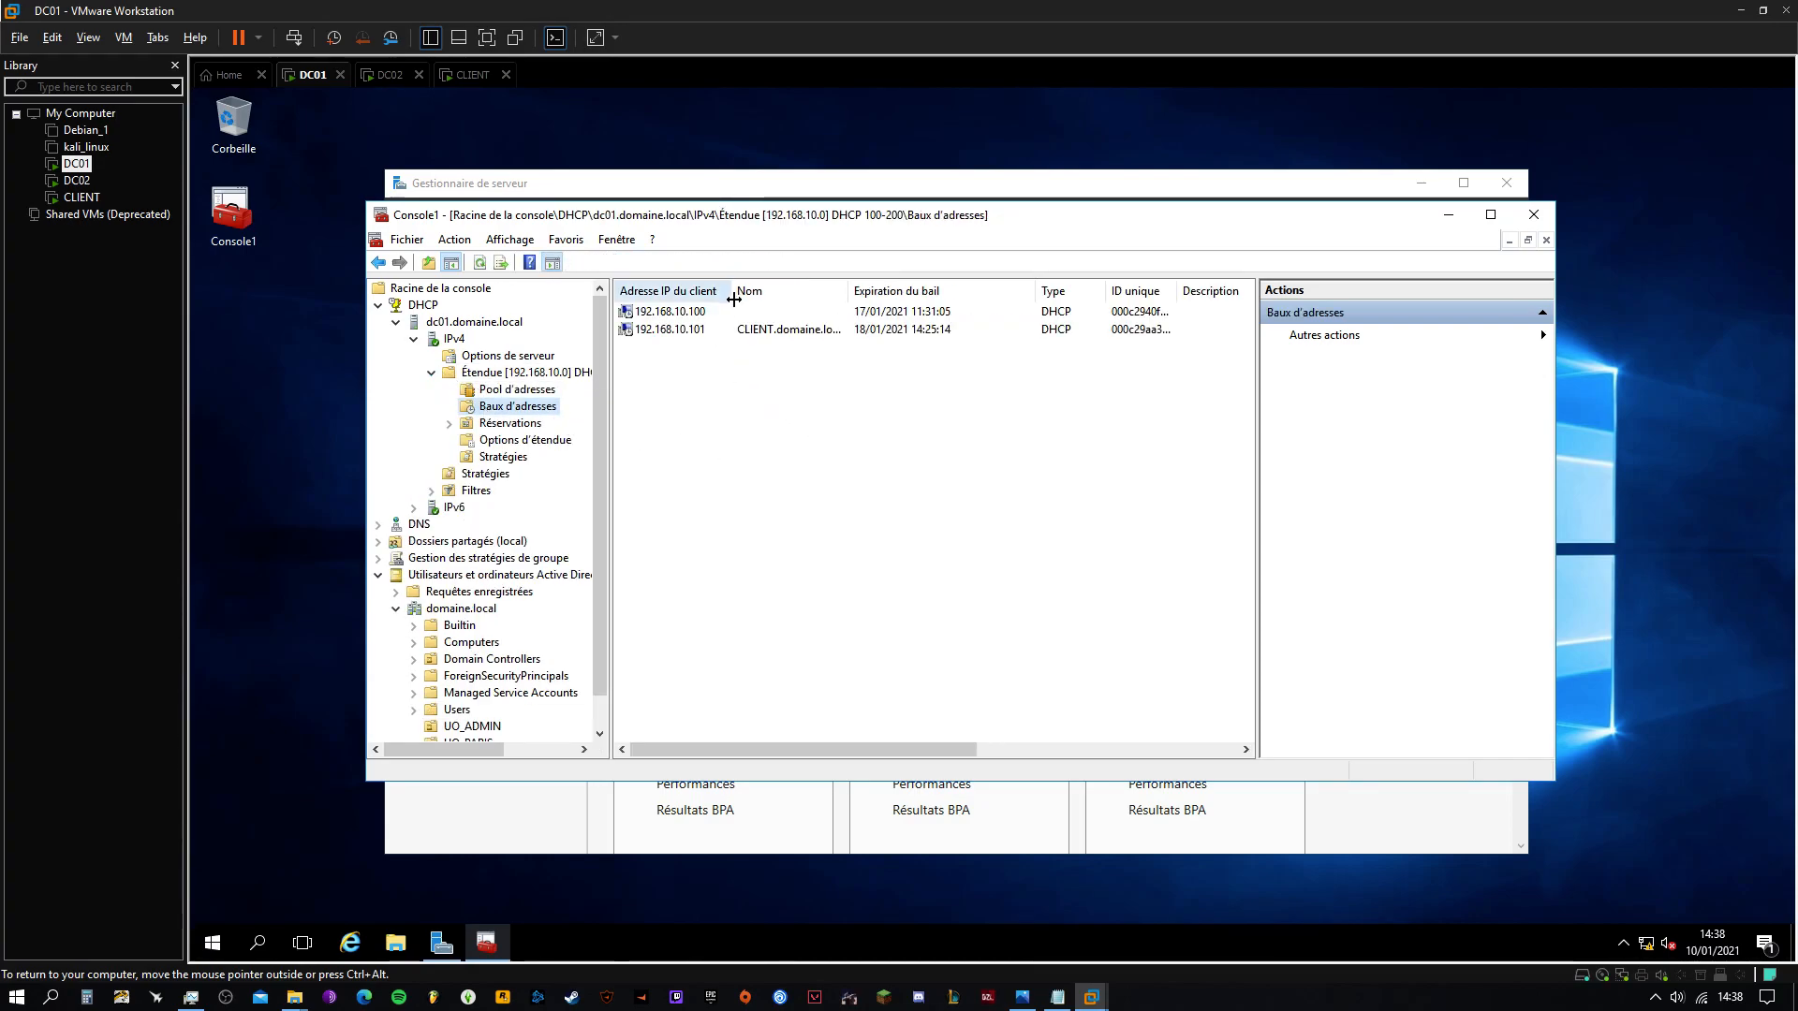
{"action": "left_click_drag", "start_coordinate": [774, 301], "coordinate": [722, 293]}
{"action": "left_click_drag", "start_coordinate": [844, 293], "coordinate": [974, 293]}
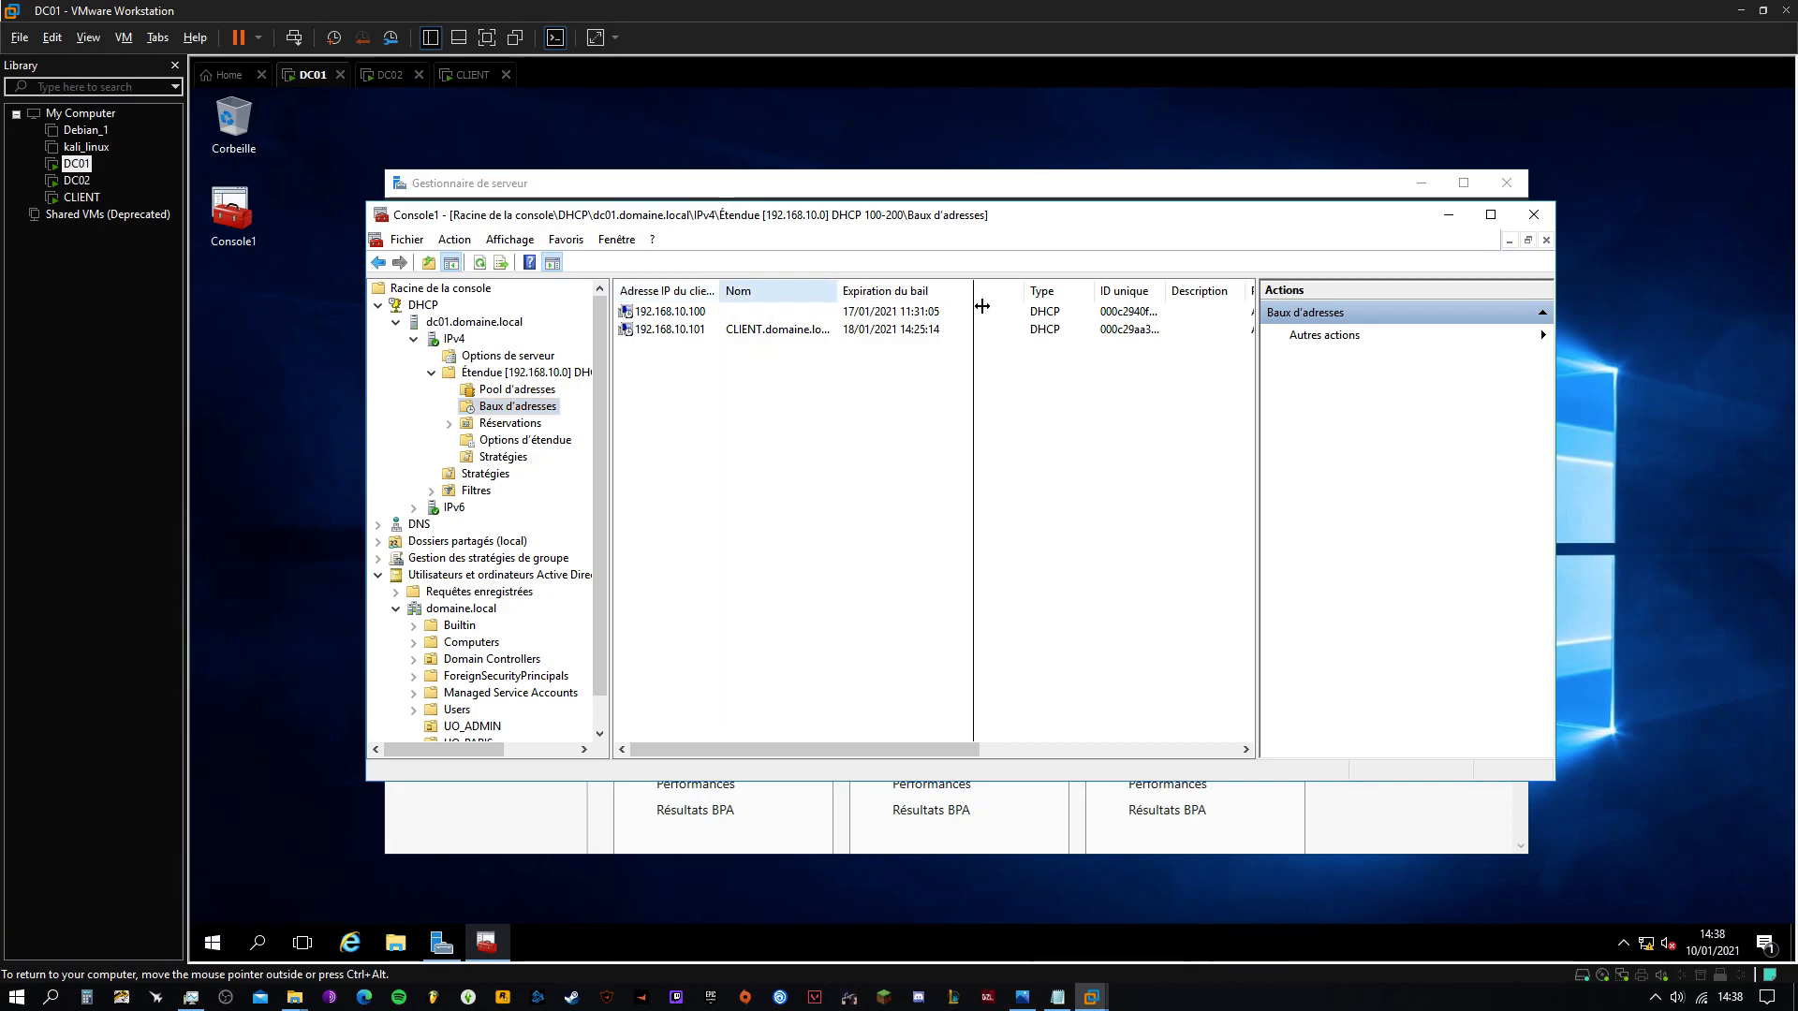
{"action": "left_click", "coordinate": [761, 335]}
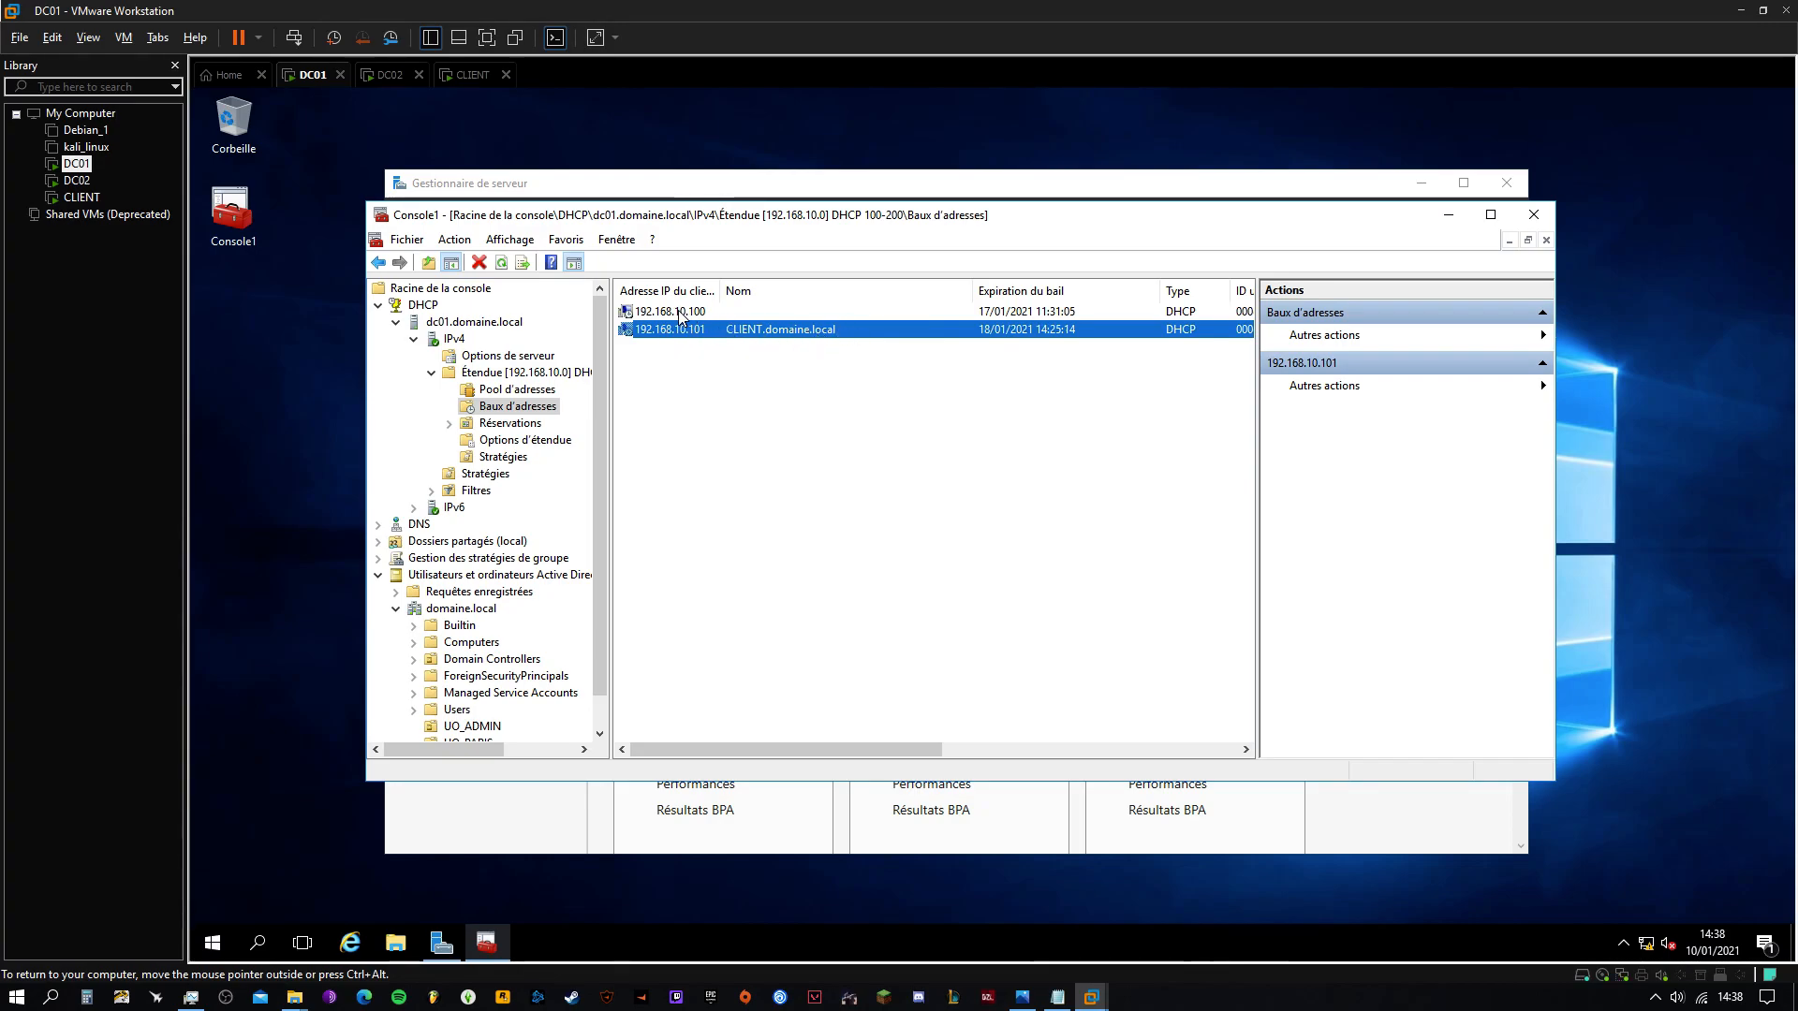
Delete the stale 192.168.10.100 lease, confirming the removal
{"action": "left_click", "coordinate": [753, 311]}
{"action": "left_click_drag", "start_coordinate": [763, 297], "coordinate": [732, 292]}
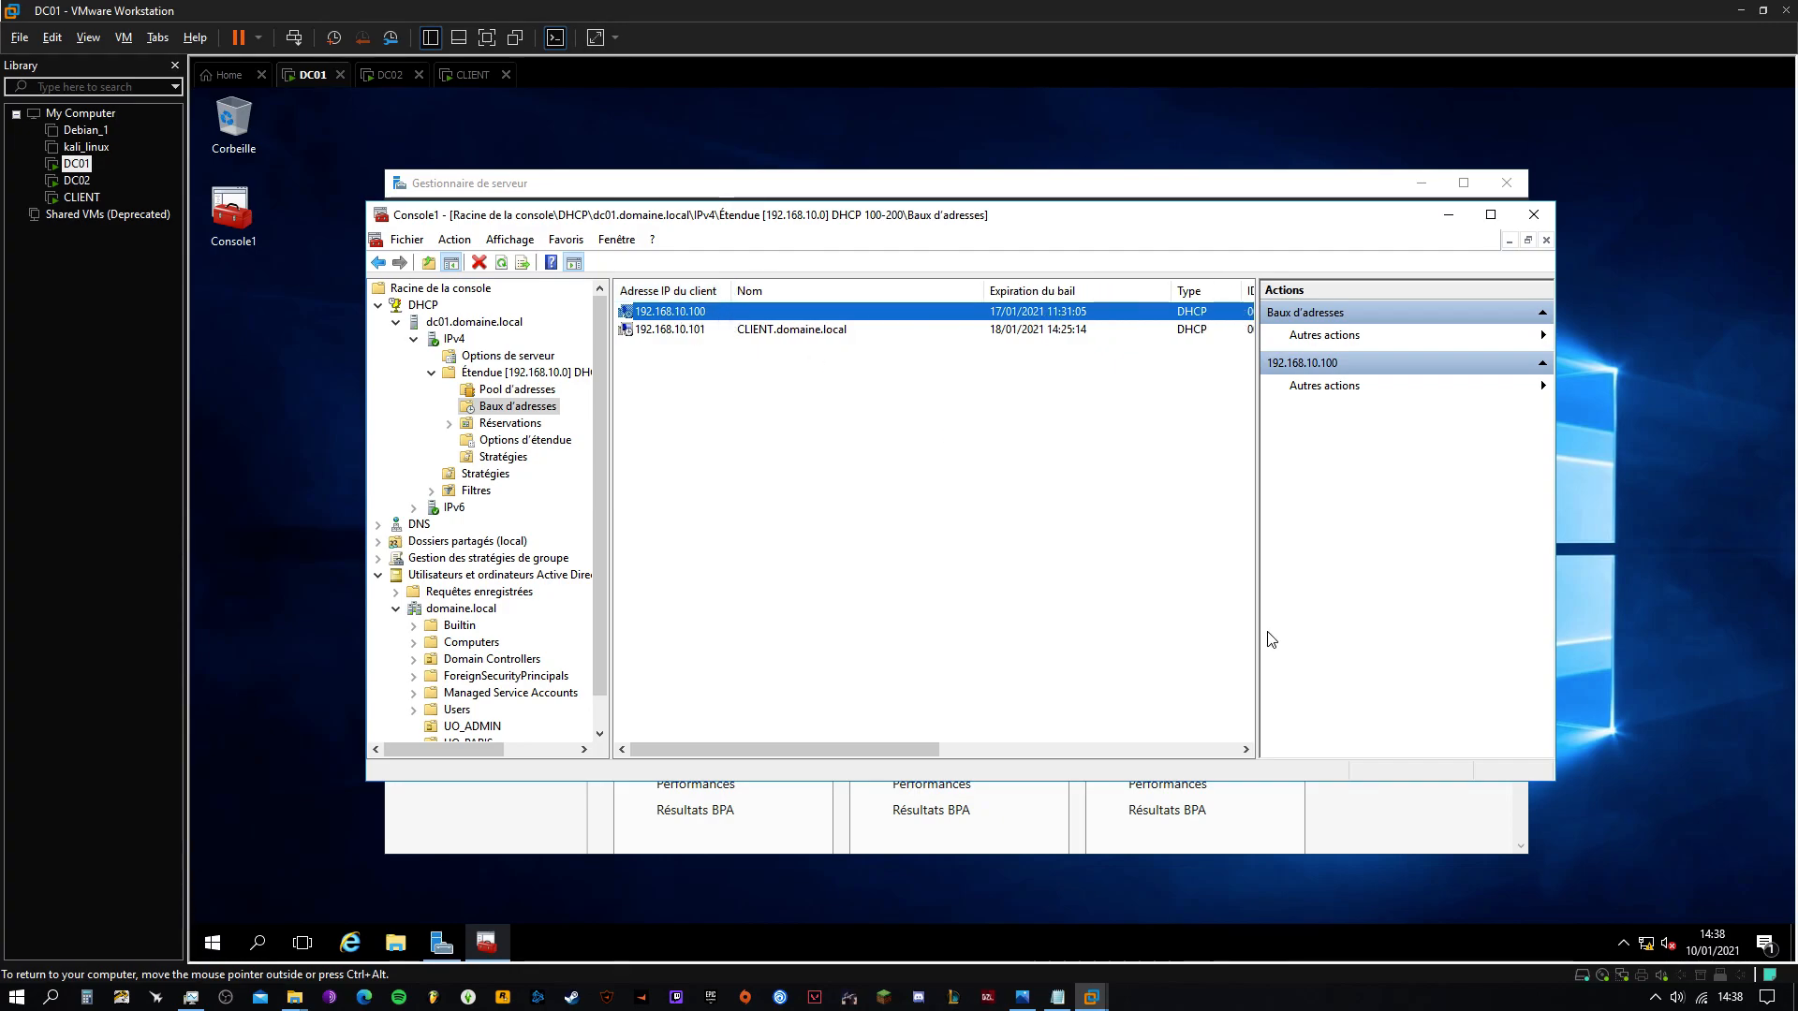
{"action": "right_click", "coordinate": [682, 312]}
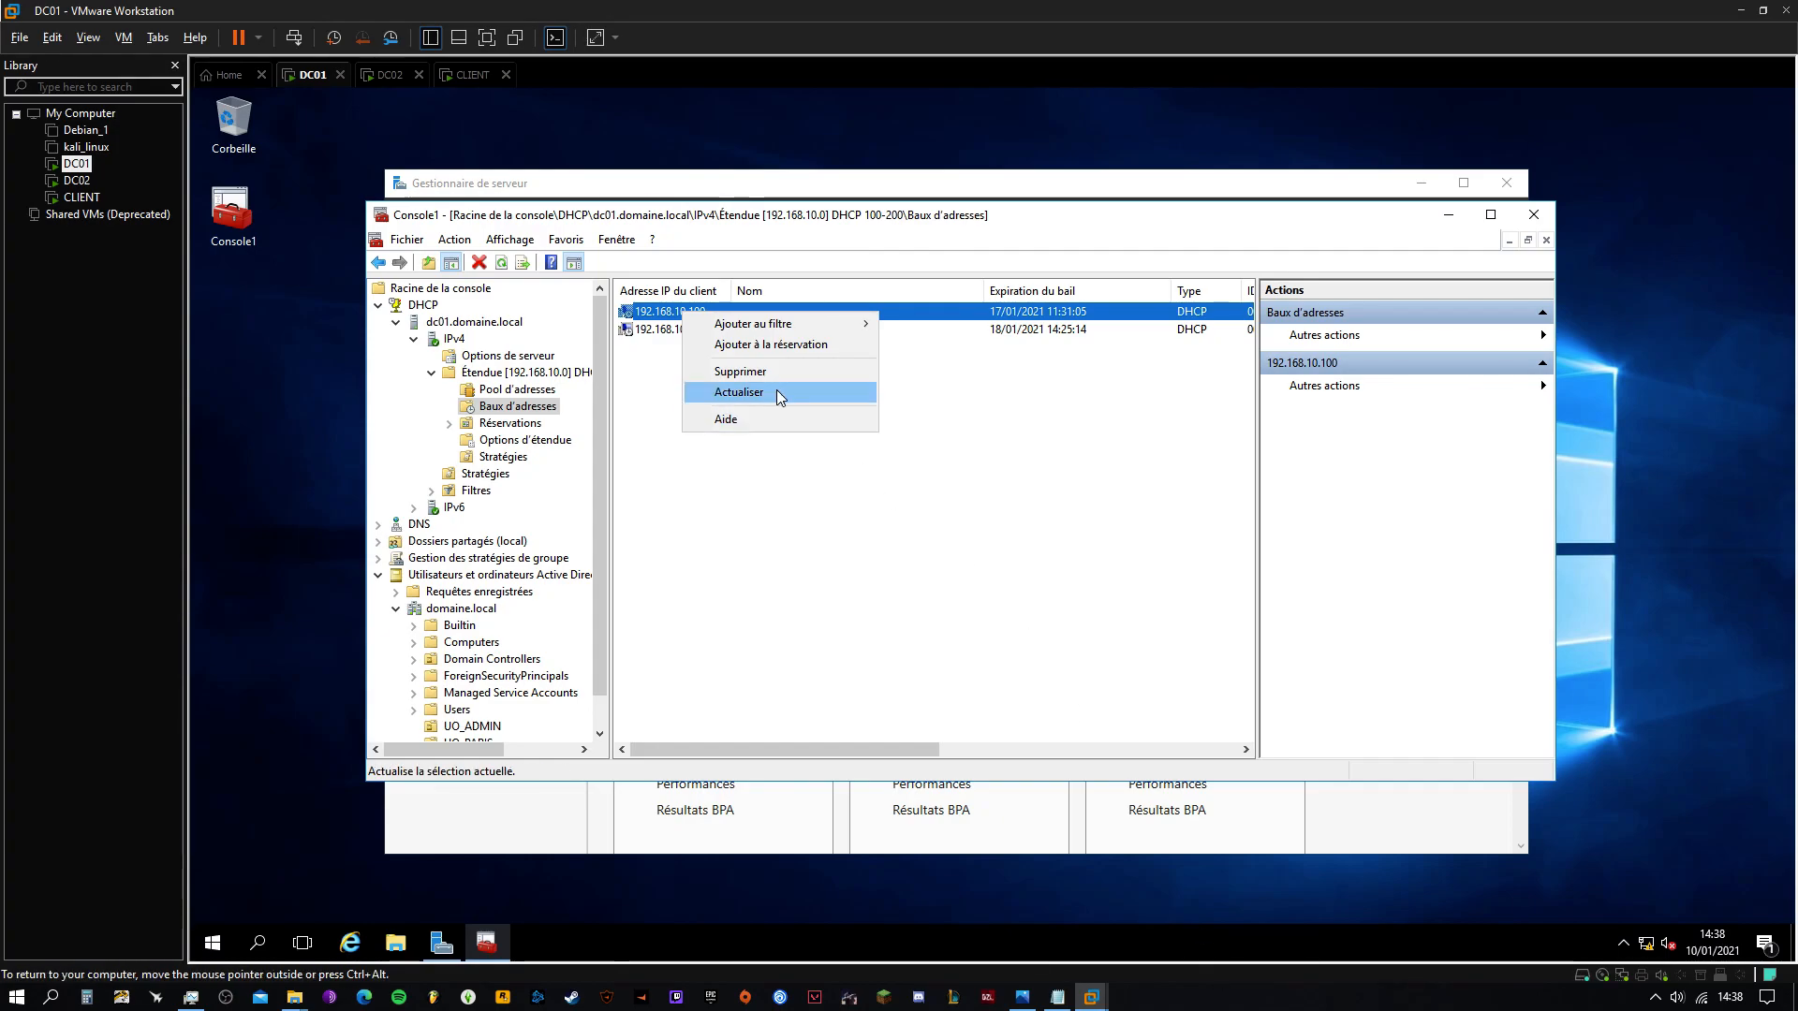
{"action": "left_click", "coordinate": [739, 373]}
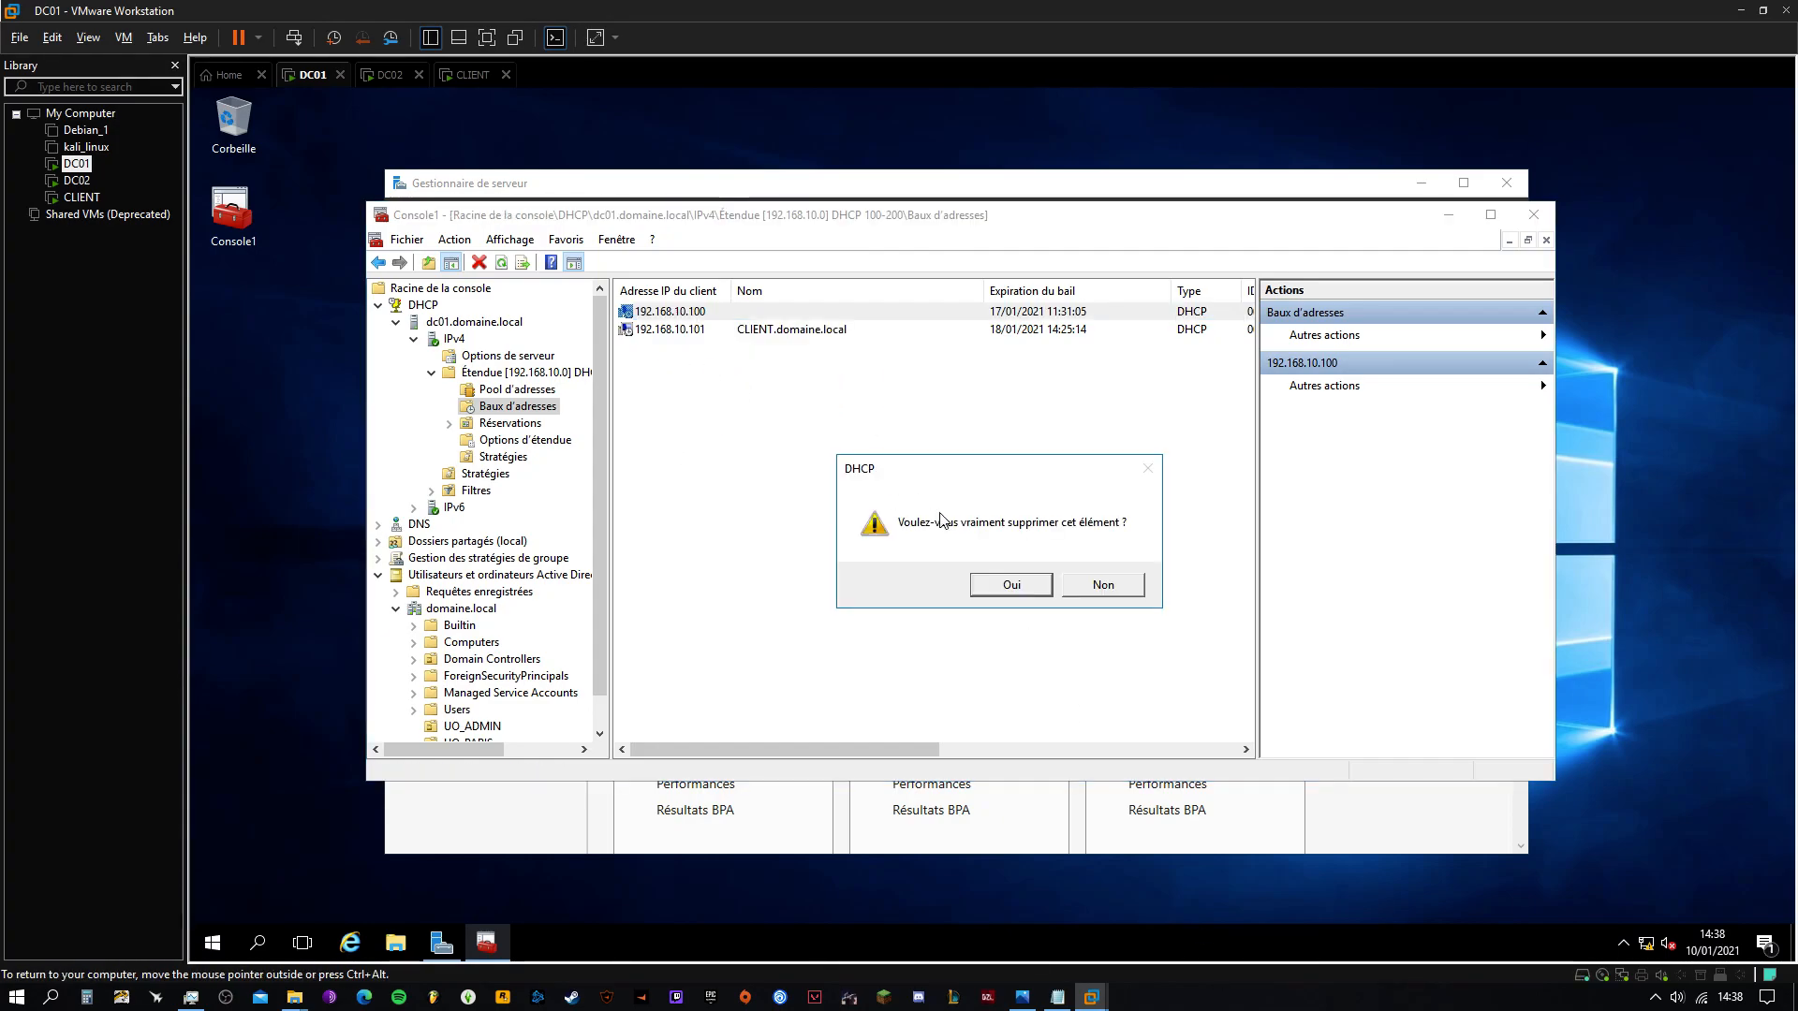
{"action": "left_click", "coordinate": [1031, 590]}
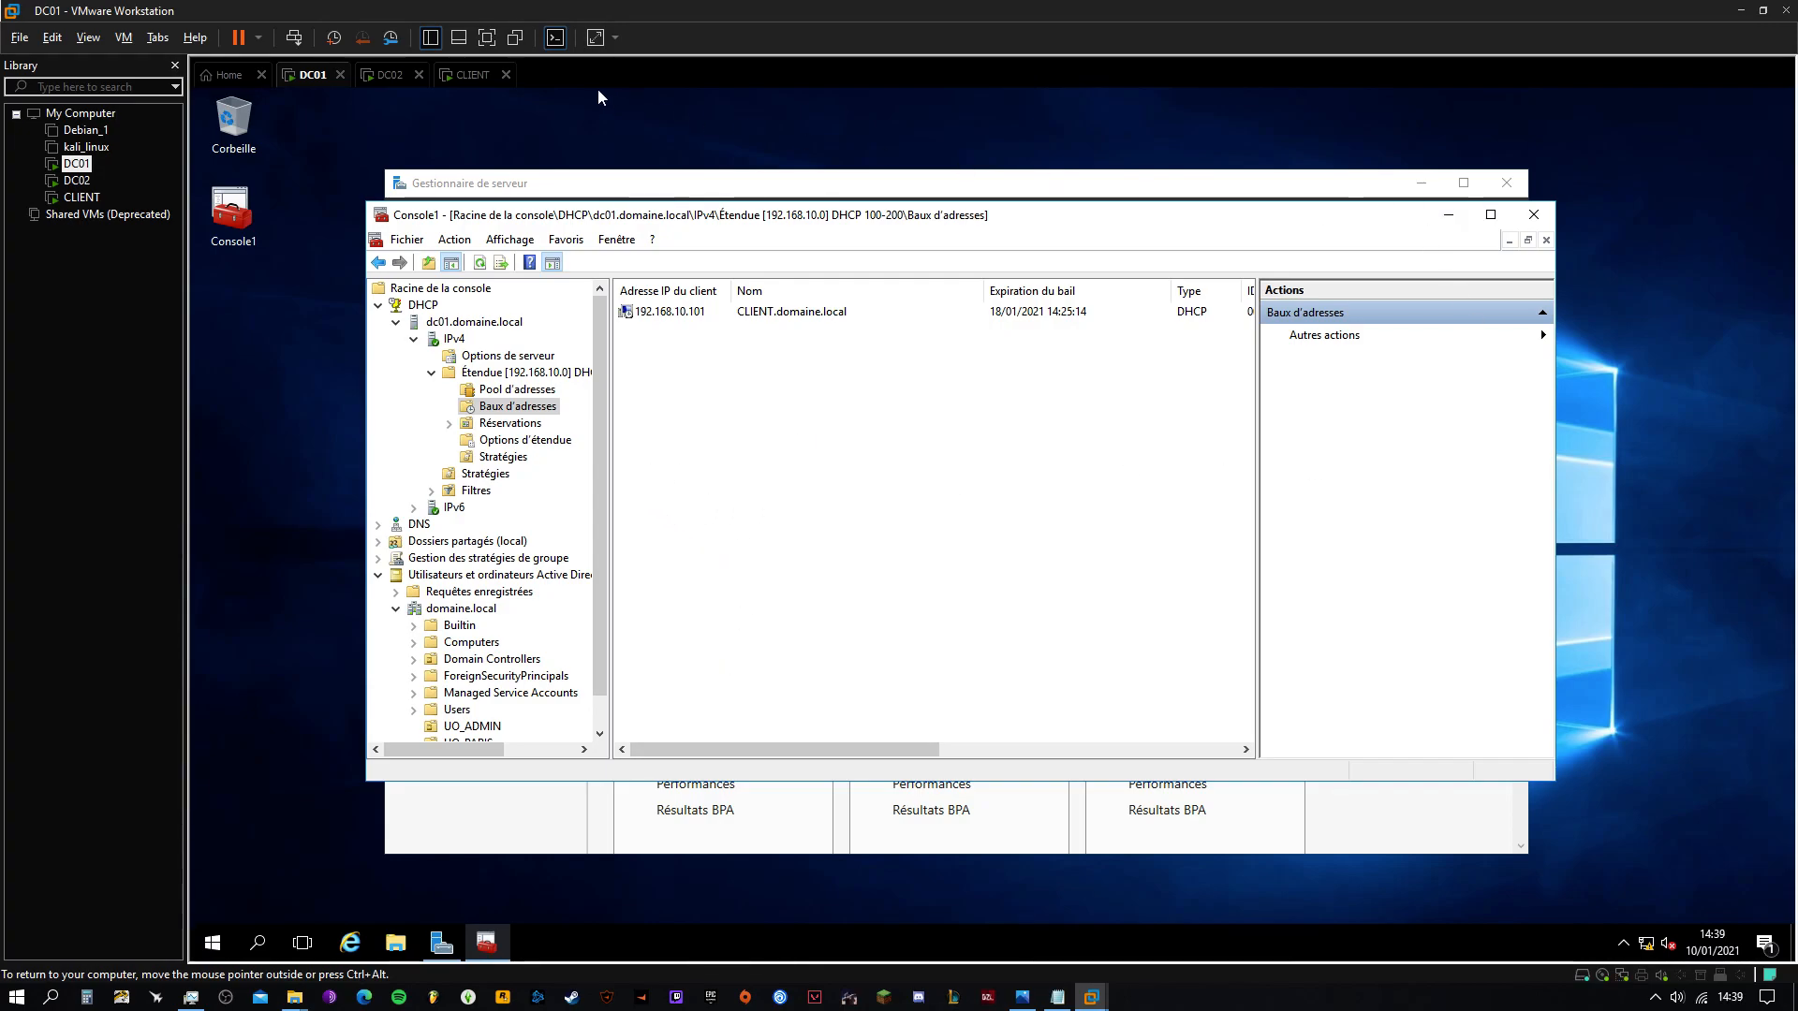
Browse UO_ADMIN, UO_PARIS and UO_LYON, selecting USER_LYON and GROUPE_LYON
{"action": "scroll", "coordinate": [496, 599], "scroll_direction": "down", "scroll_amount": 1}
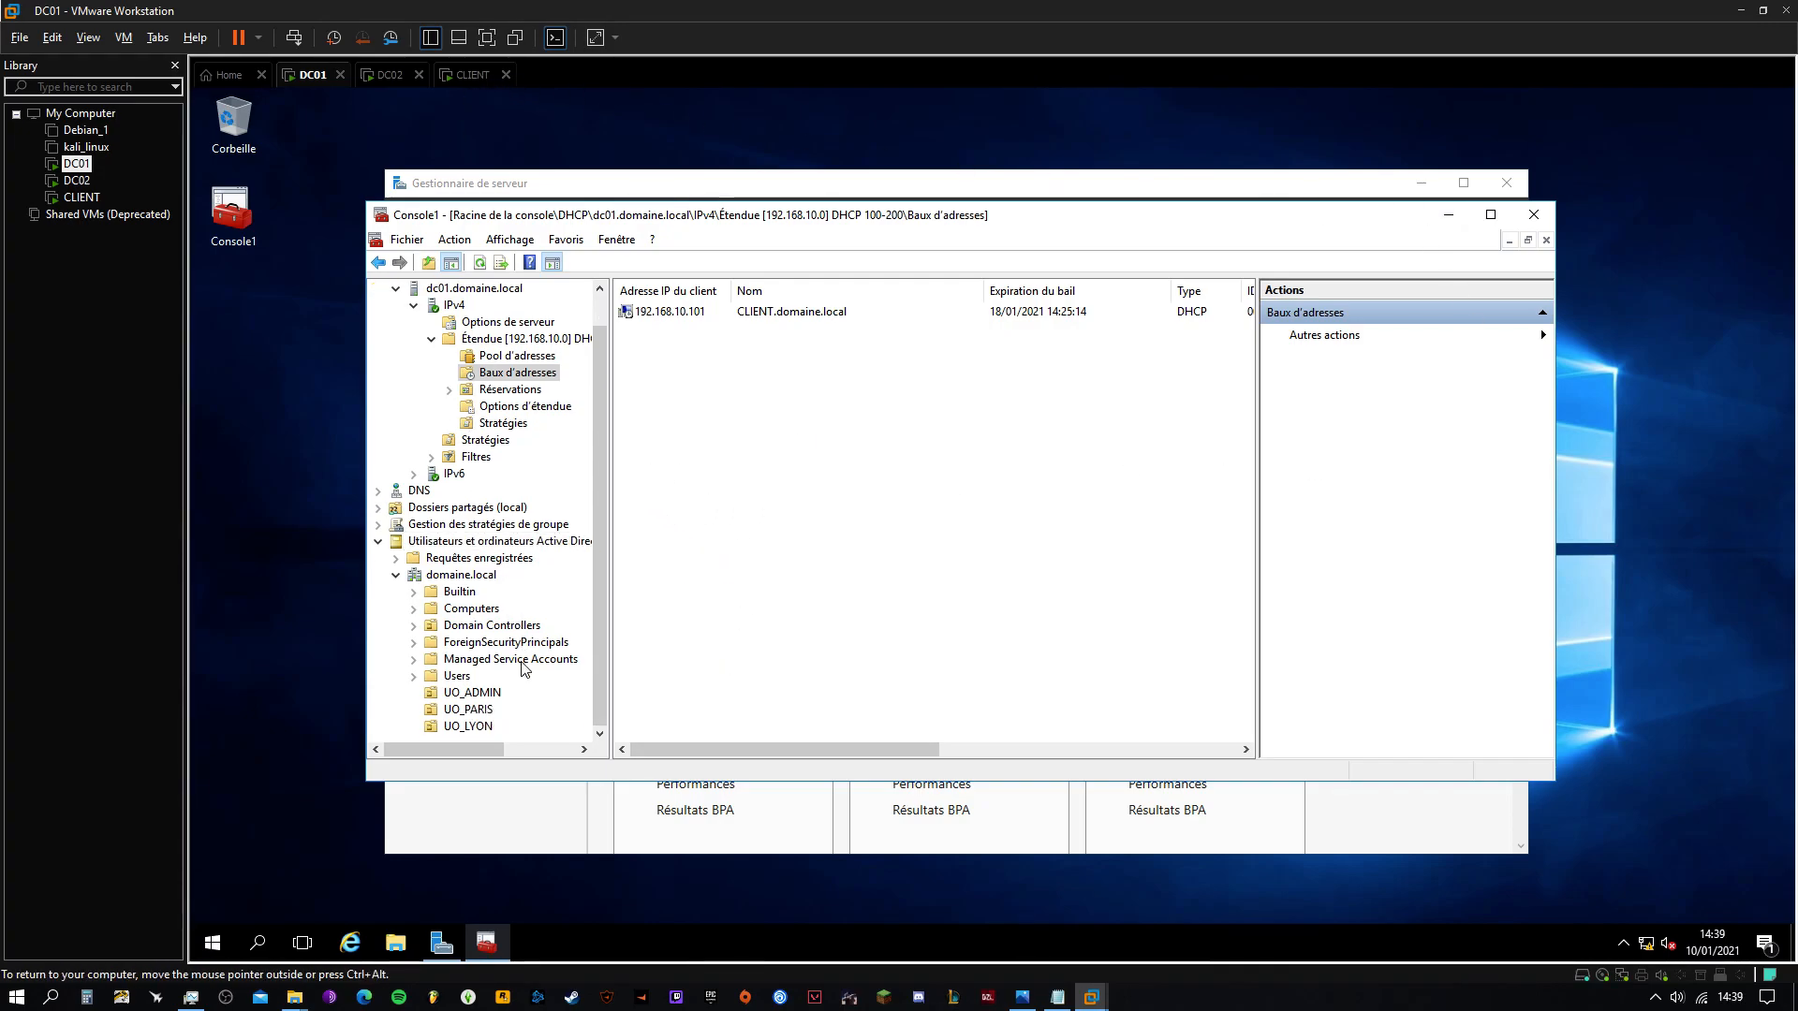
{"action": "left_click", "coordinate": [468, 692]}
{"action": "left_click", "coordinate": [468, 709]}
{"action": "left_click", "coordinate": [468, 727]}
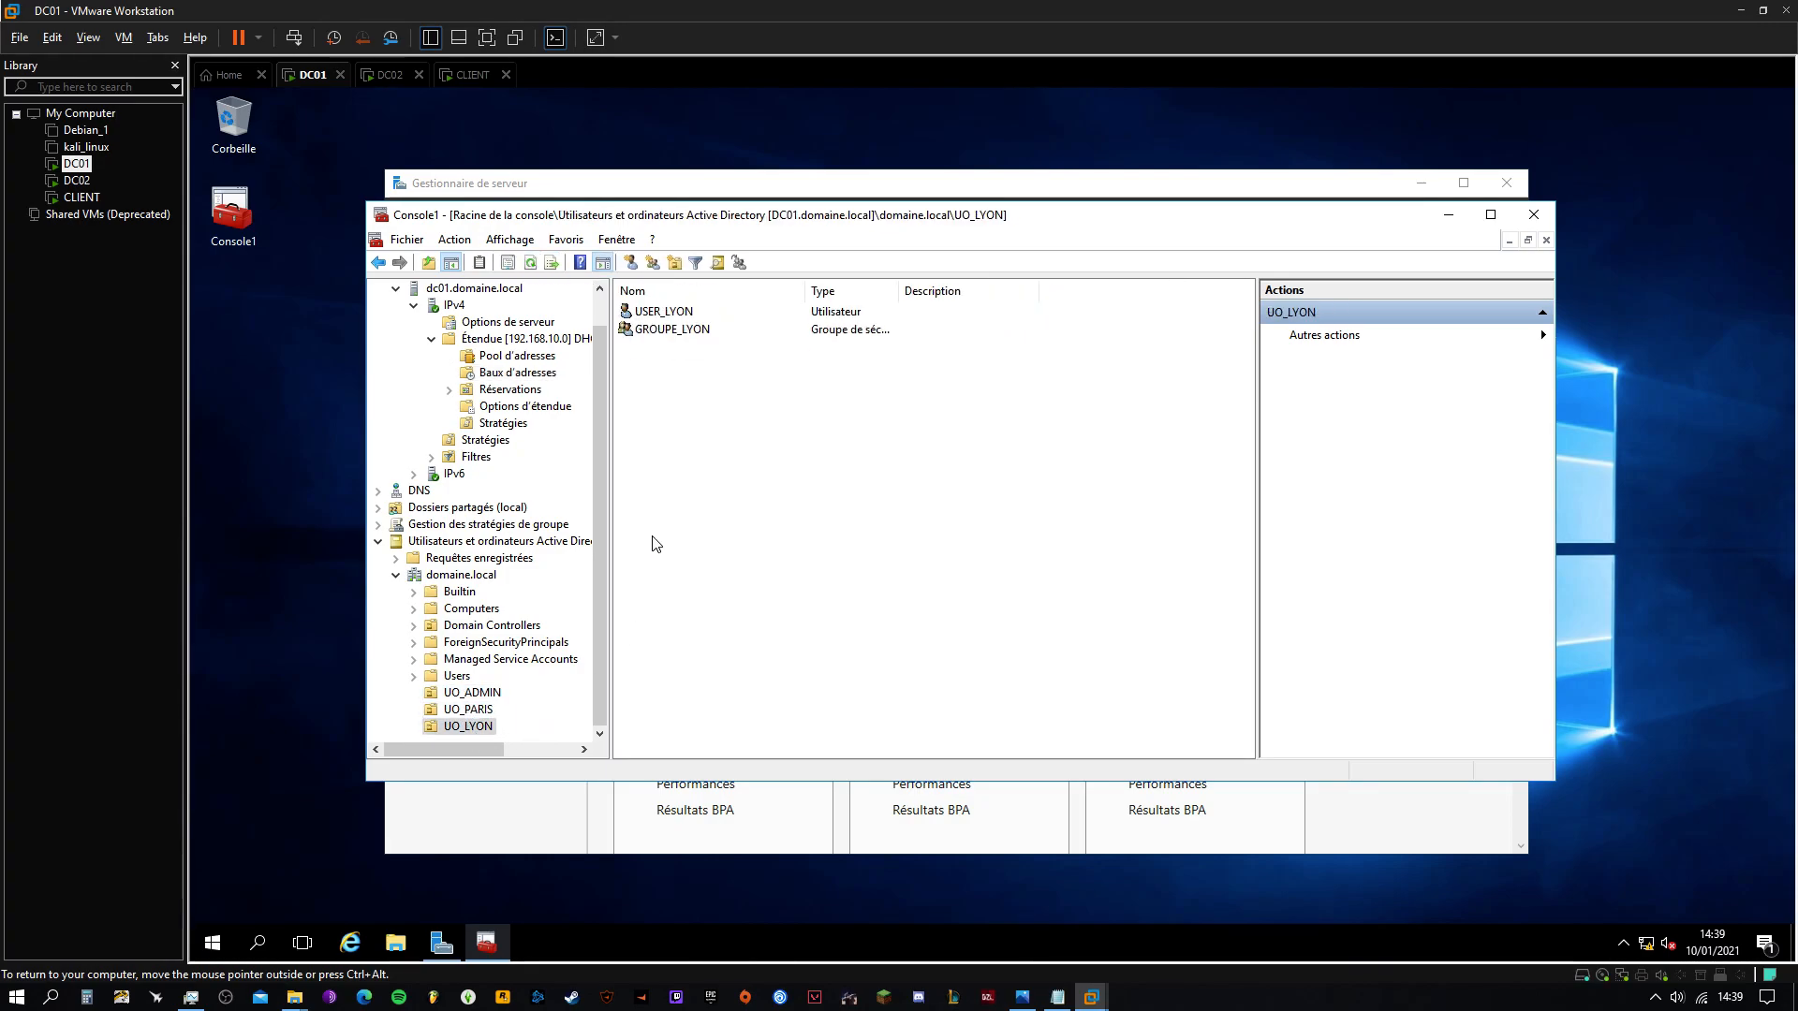
{"action": "left_click", "coordinate": [480, 710]}
{"action": "left_click", "coordinate": [482, 692]}
{"action": "left_click", "coordinate": [481, 709]}
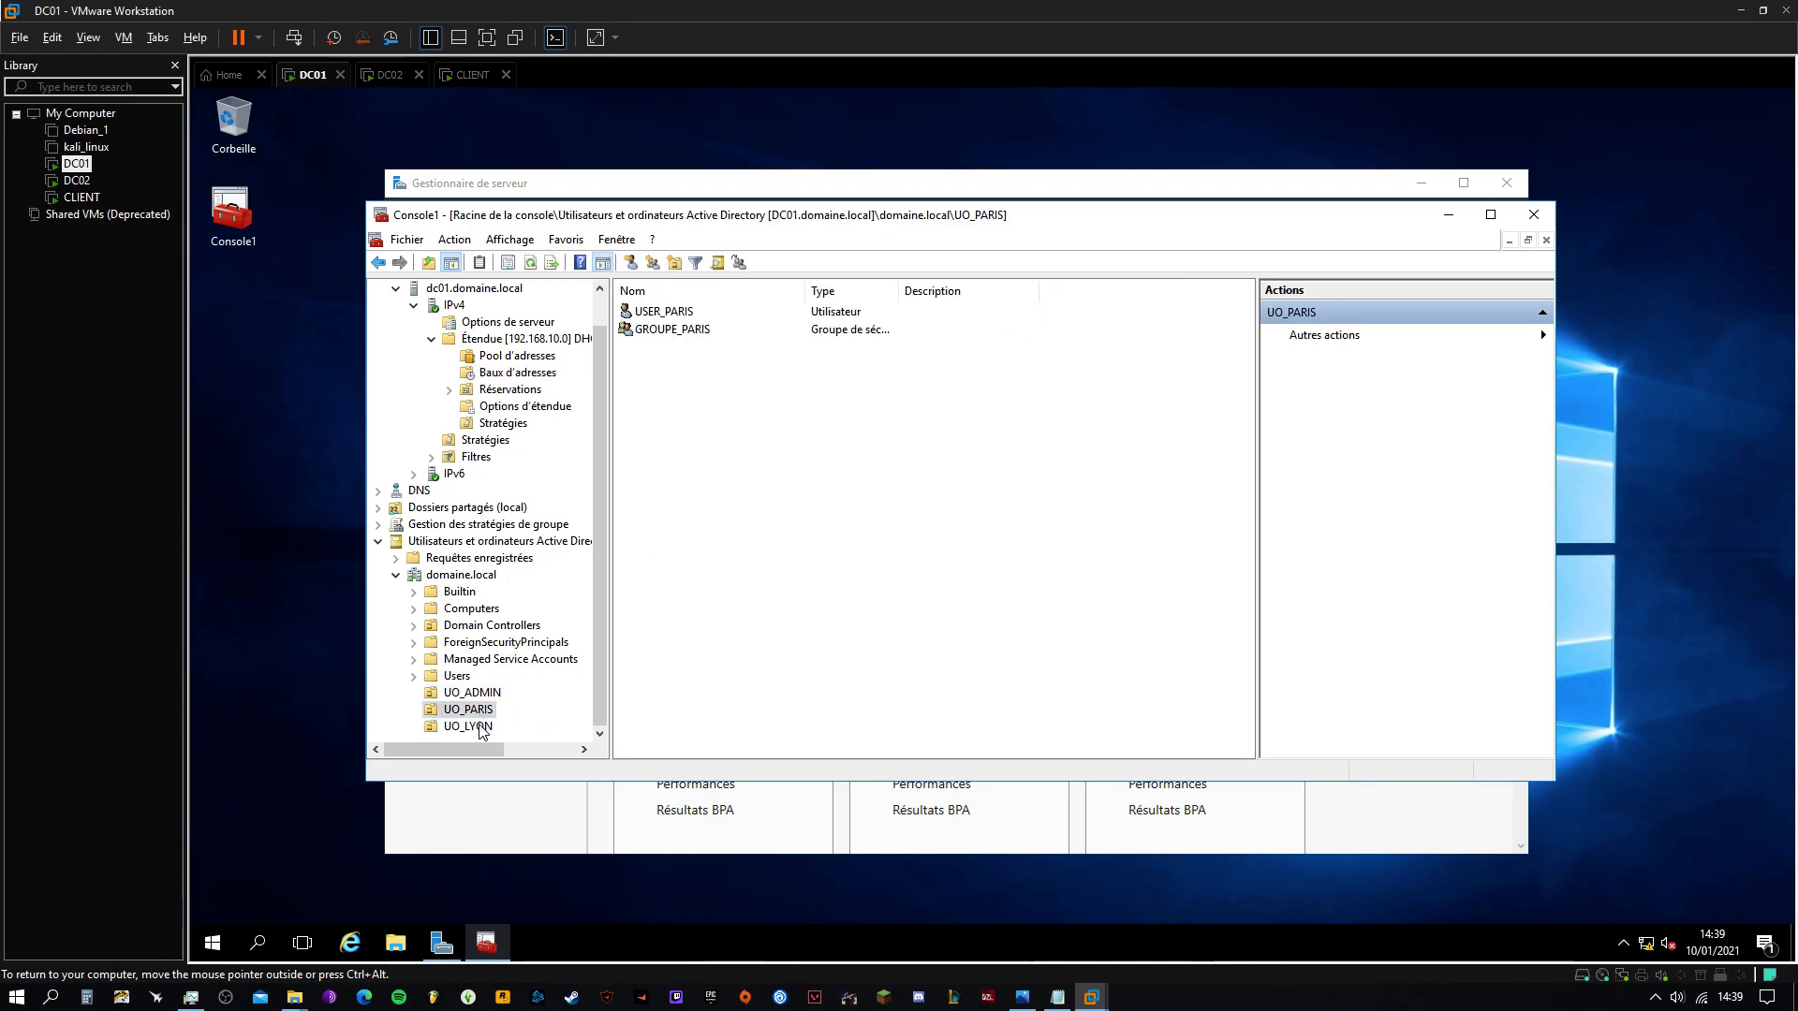
{"action": "left_click", "coordinate": [483, 727]}
{"action": "left_click", "coordinate": [662, 312]}
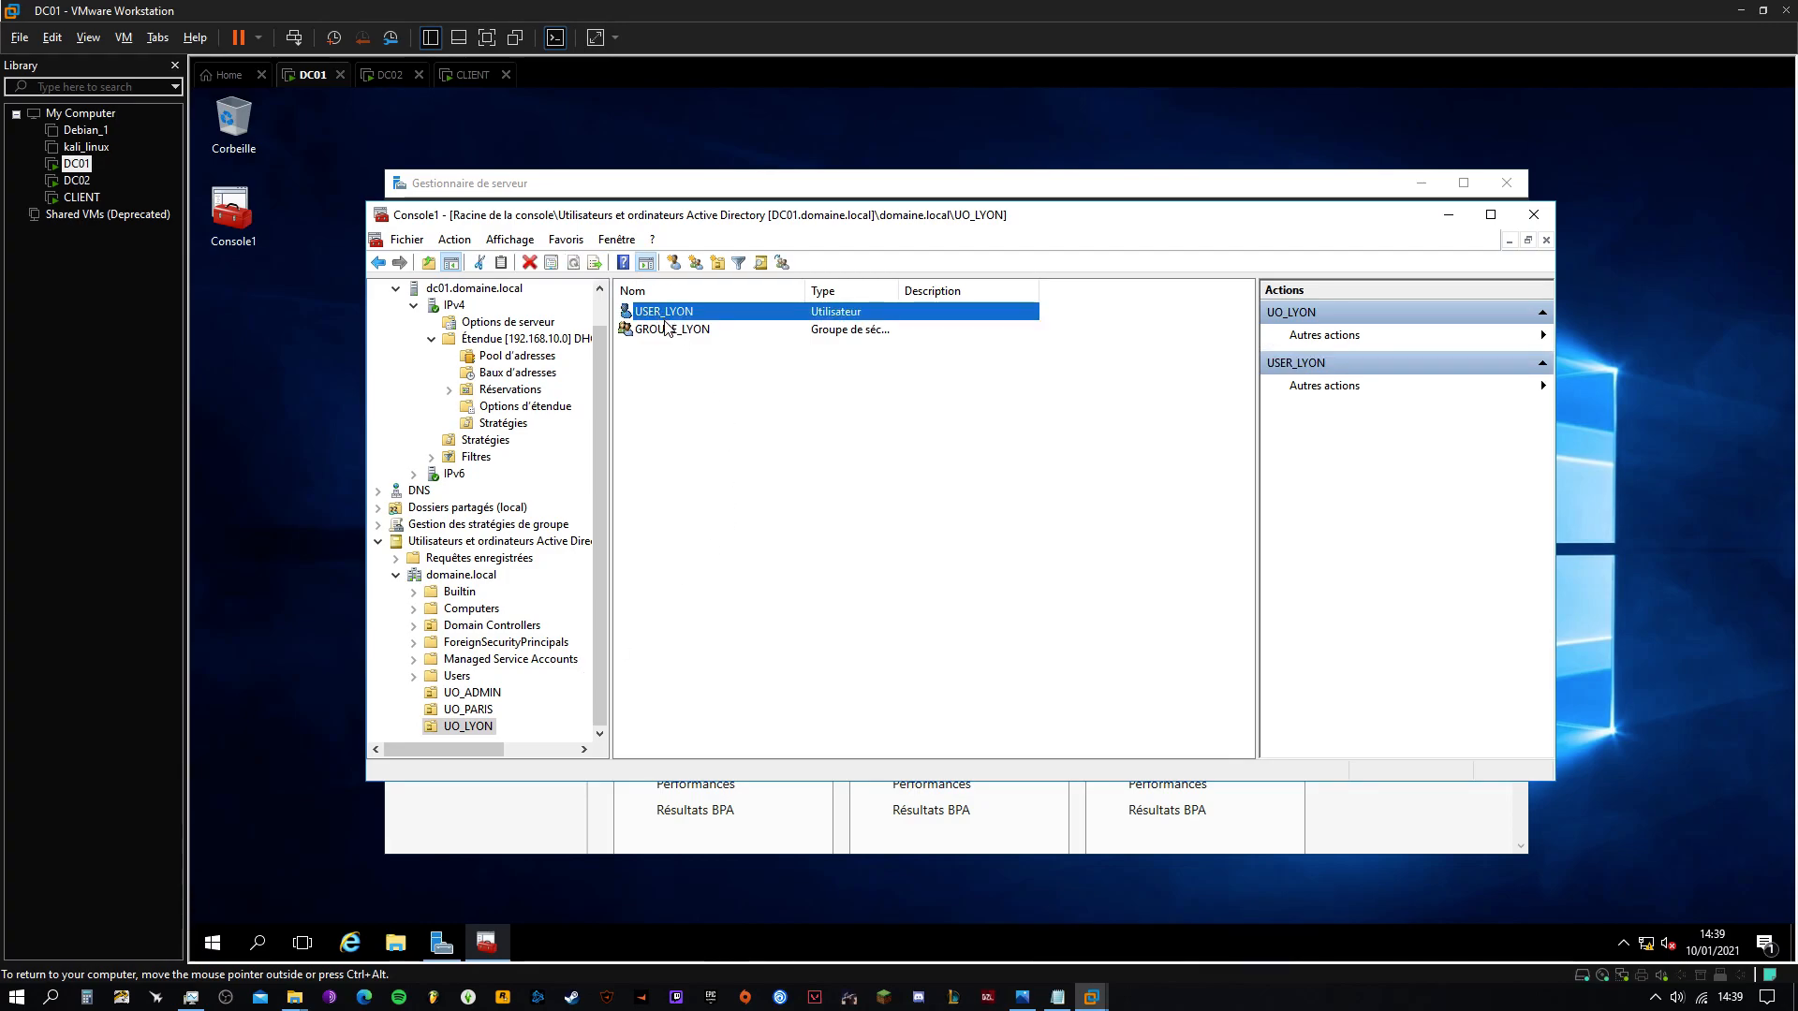
{"action": "left_click", "coordinate": [669, 330]}
Return to the CLIENT VM and check its Start menu shows USER_PARIS signed in
{"action": "left_click", "coordinate": [471, 74]}
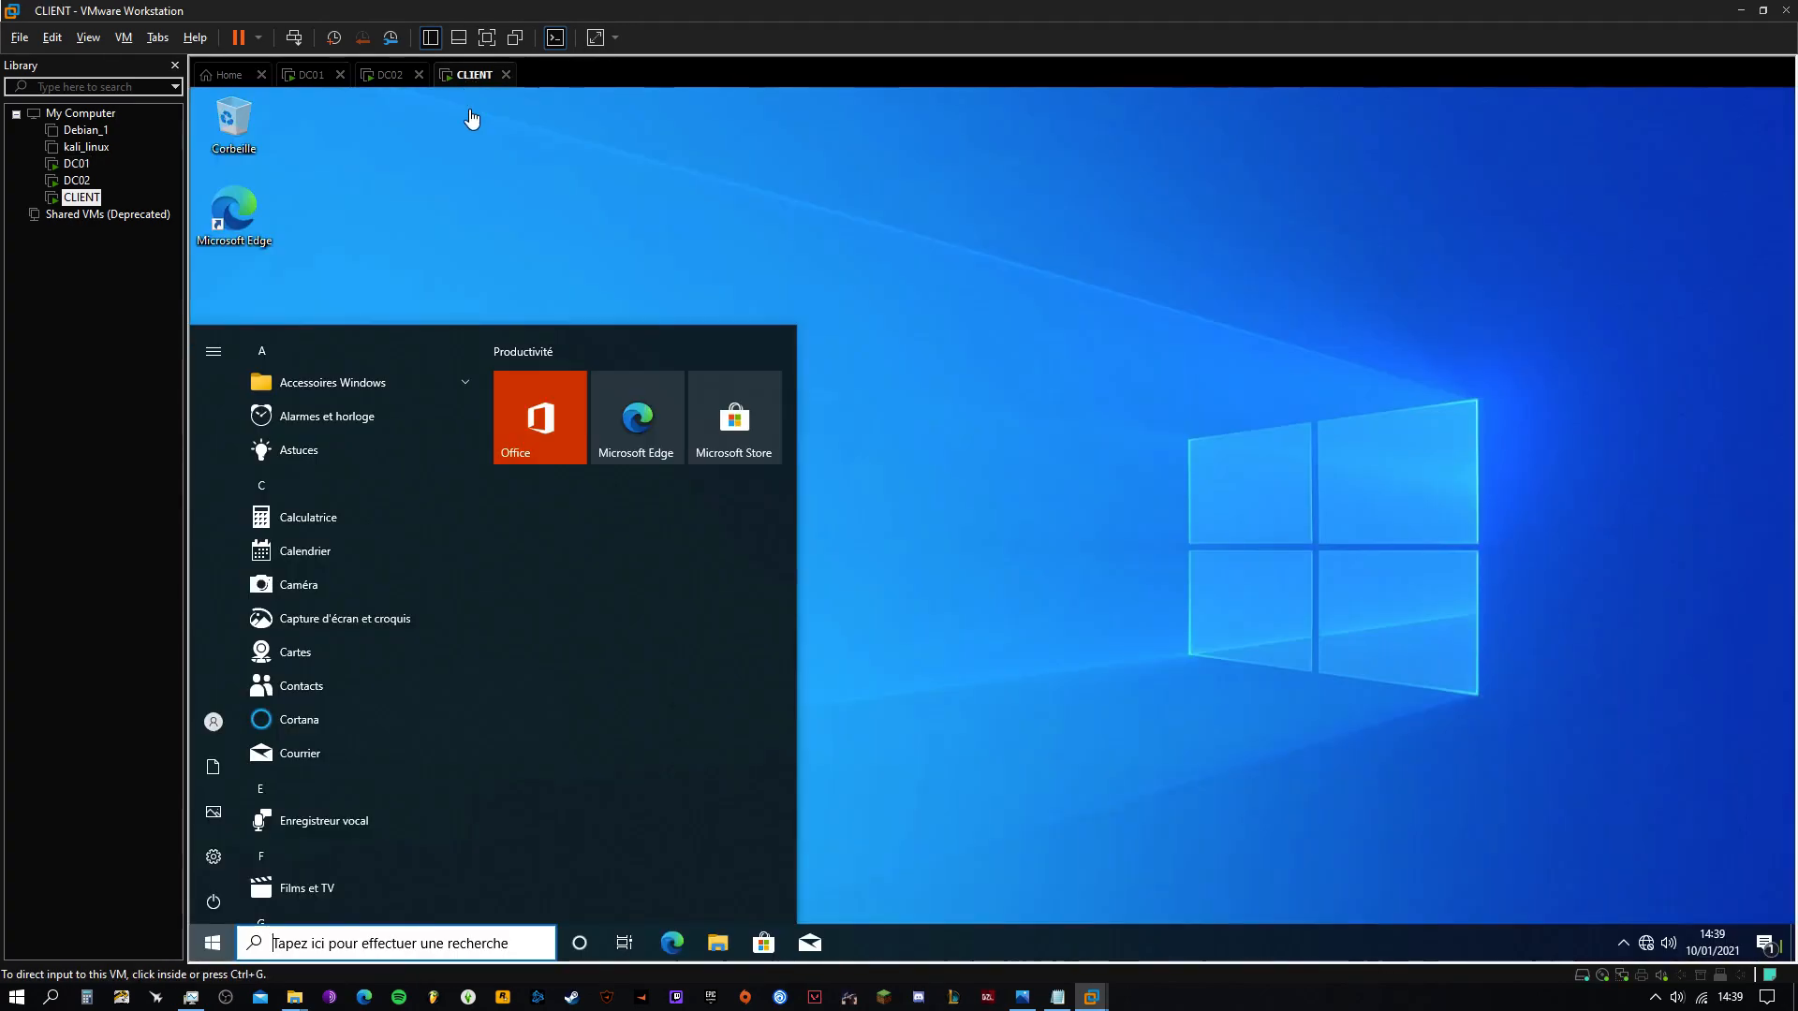
{"action": "left_click", "coordinate": [580, 220]}
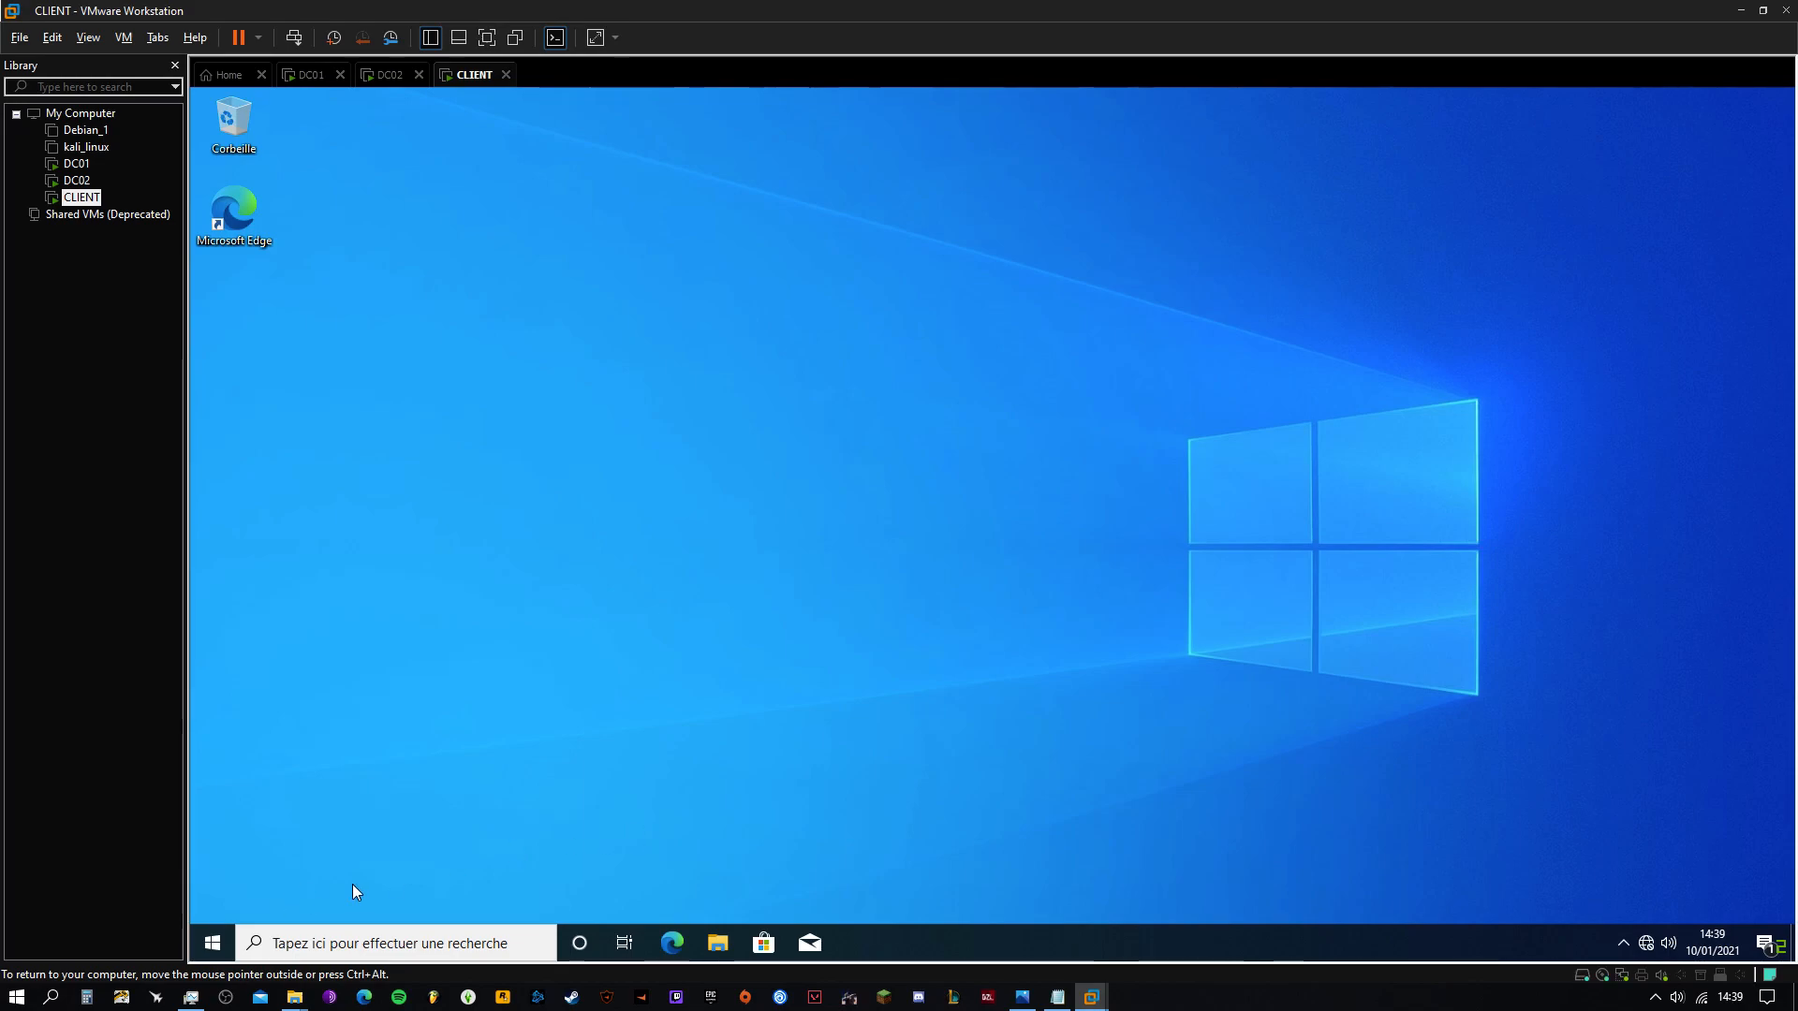
{"action": "left_click", "coordinate": [212, 943]}
{"action": "left_click", "coordinate": [213, 722]}
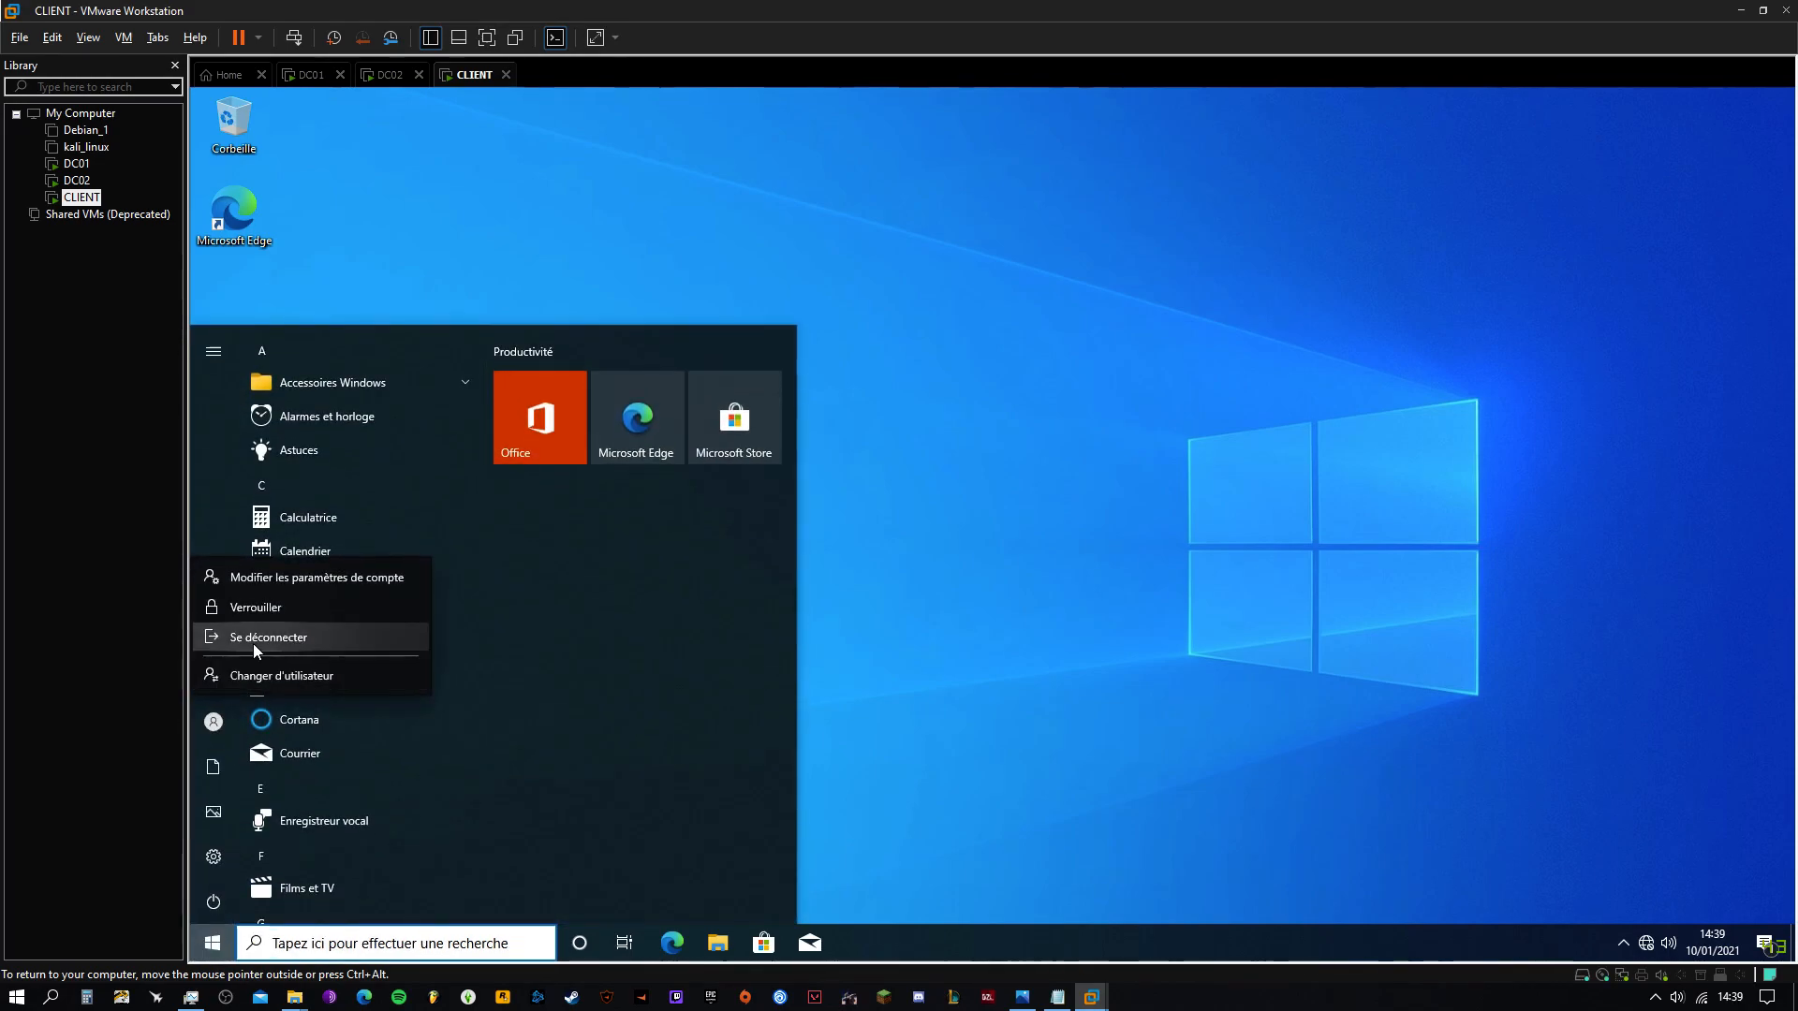
{"action": "left_click", "coordinate": [214, 723]}
{"action": "mouse_move", "coordinate": [210, 735]}
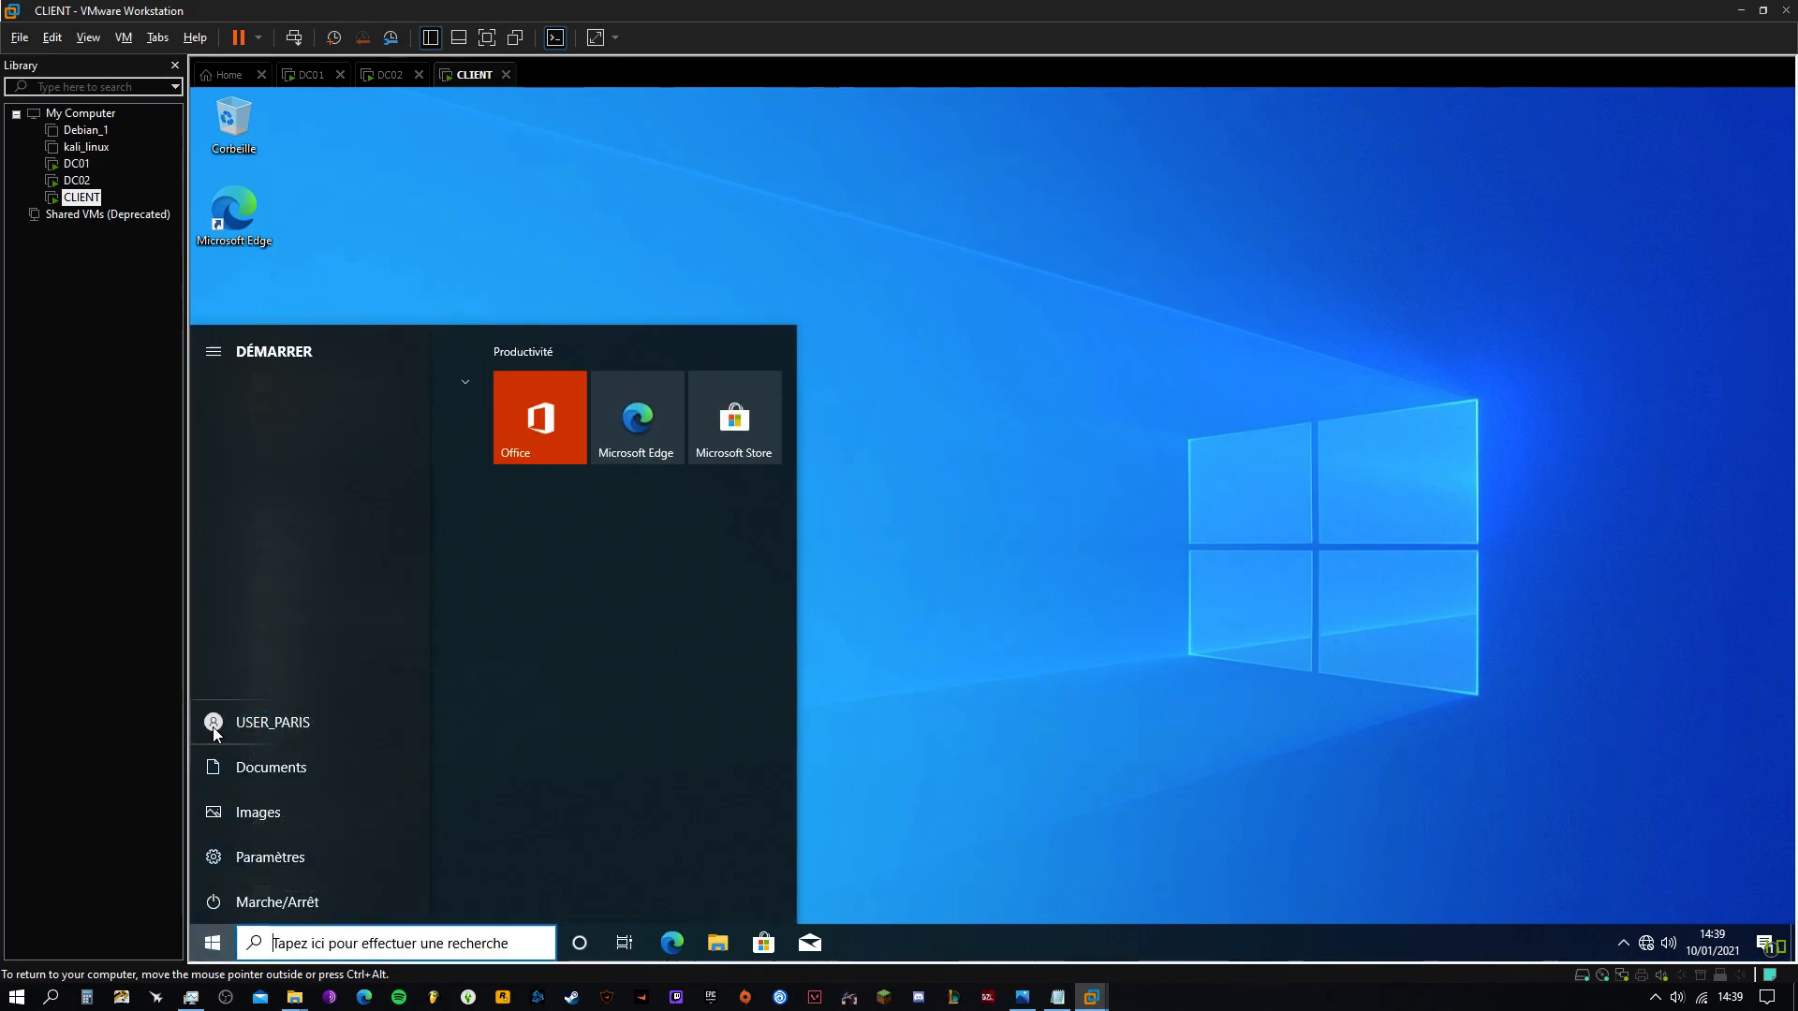